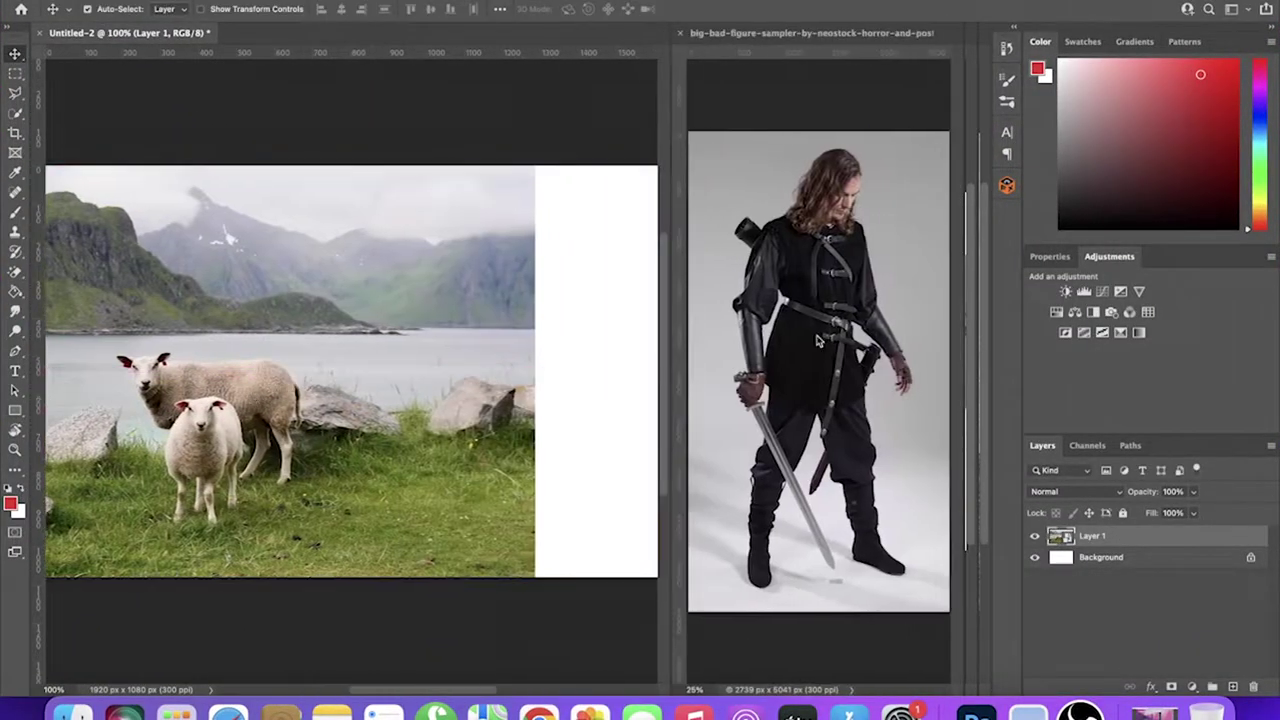
# Zoom in to inspect the warrior selection's edges, then open Select and Mask
pyautogui.click(817, 341)
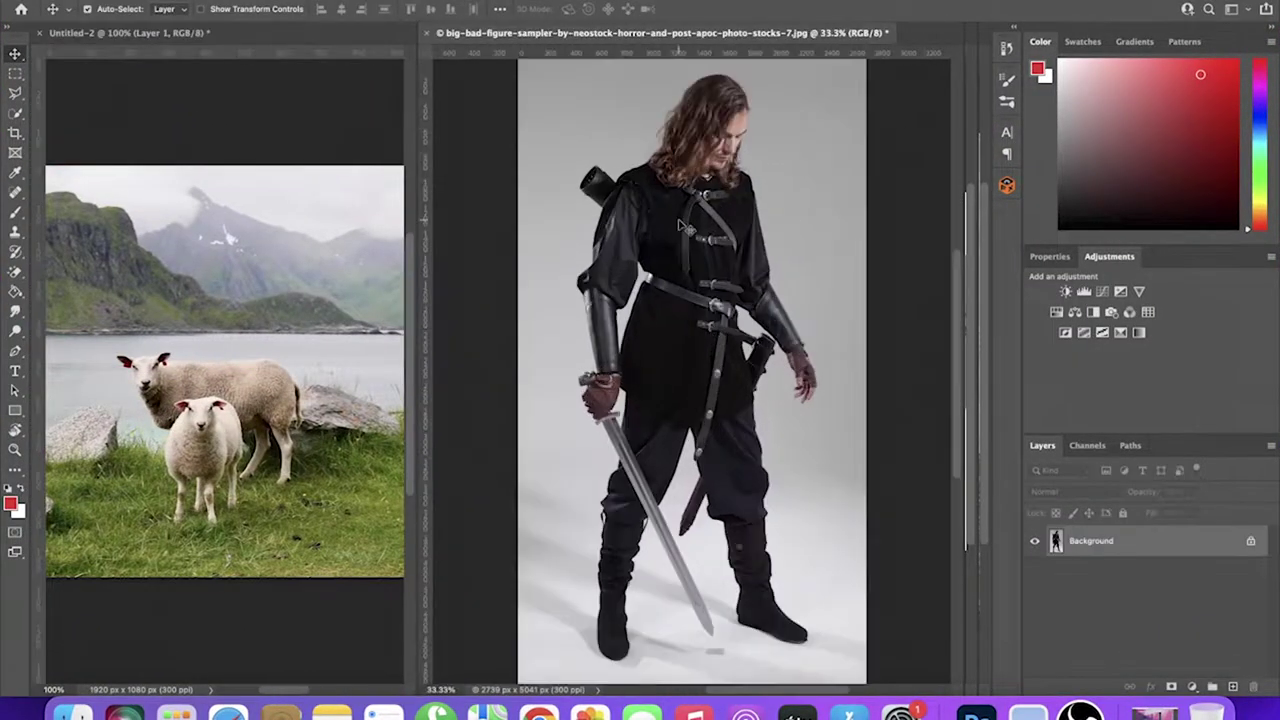
pyautogui.hotkey('ctrl', '+')
pyautogui.scroll(-5, 646, 361)
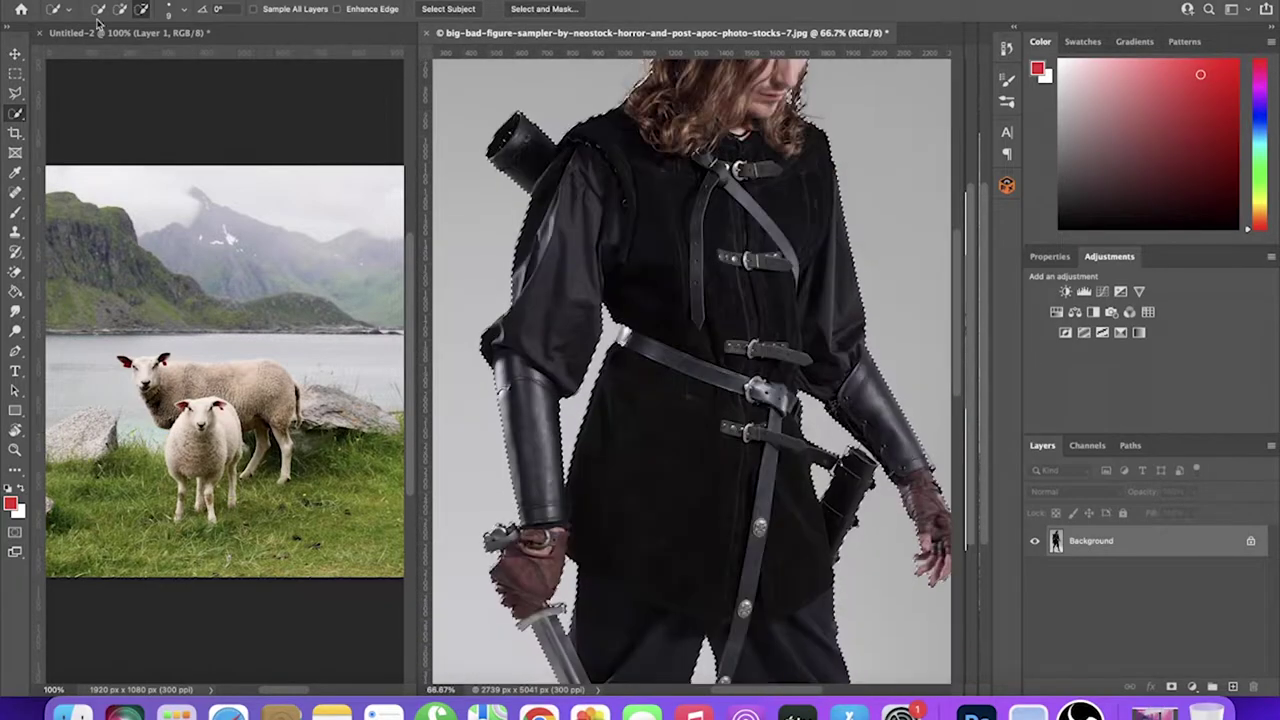
pyautogui.scroll(-3, 646, 361)
pyautogui.scroll(3, 516, 429)
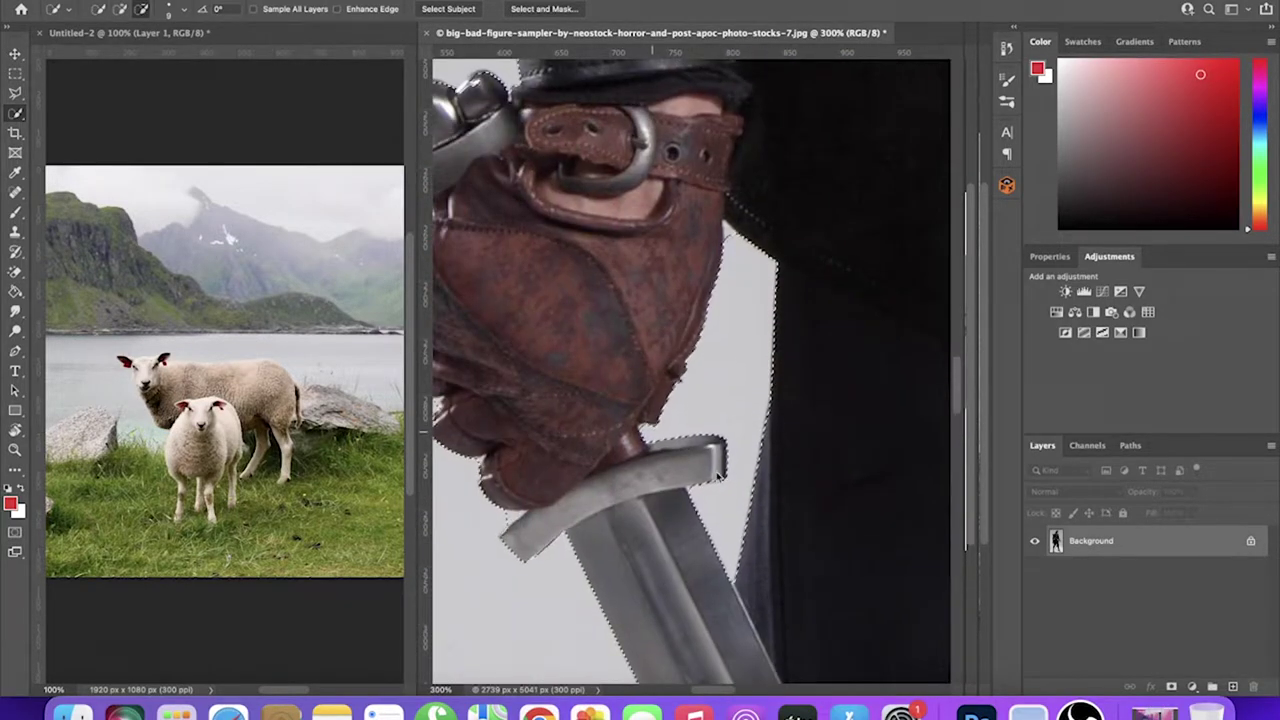
pyautogui.scroll(-3, 690, 370)
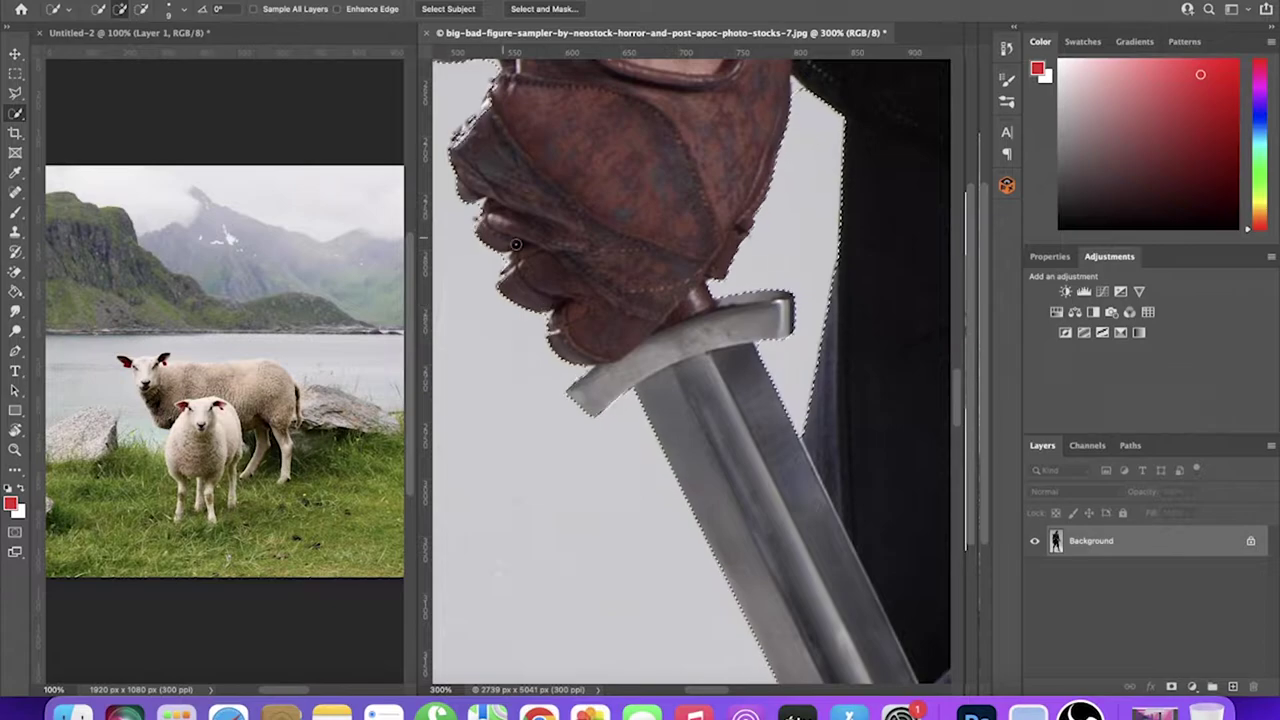
pyautogui.scroll(4, 516, 244)
pyautogui.hscroll(-3, 516, 244)
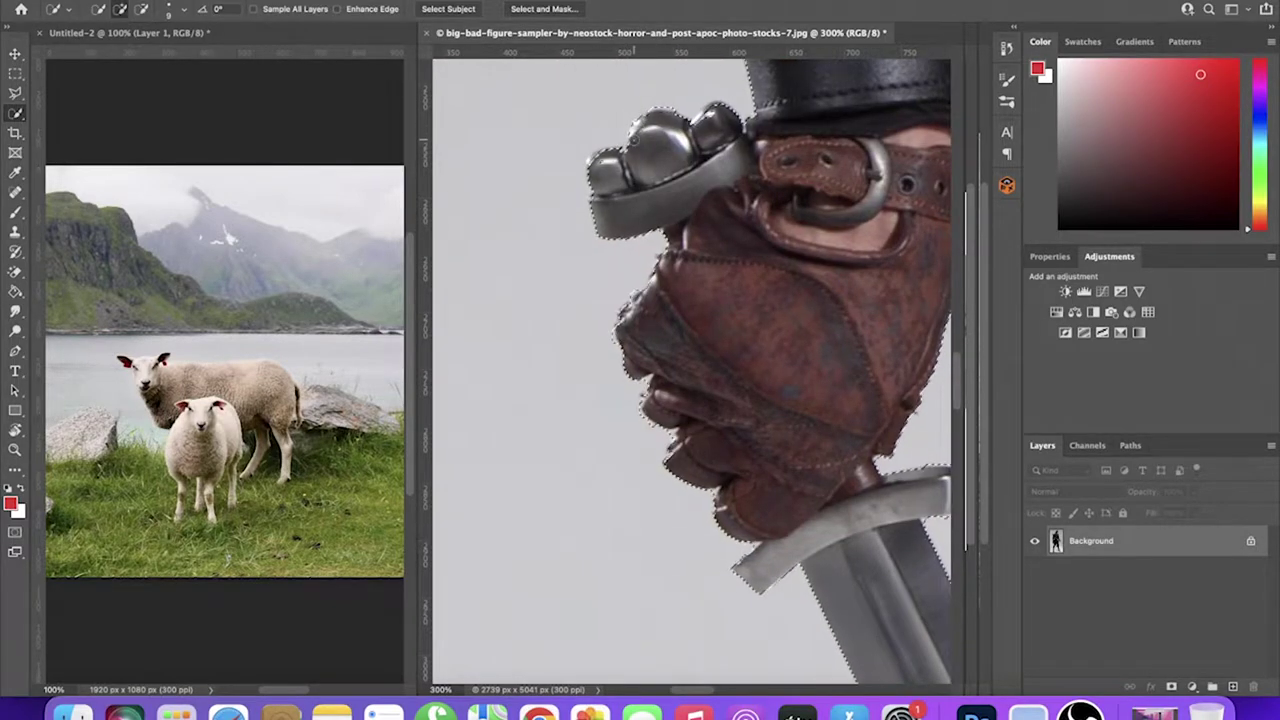
pyautogui.scroll(2, 799, 393)
pyautogui.scroll(-5, 799, 393)
pyautogui.scroll(-3, 799, 393)
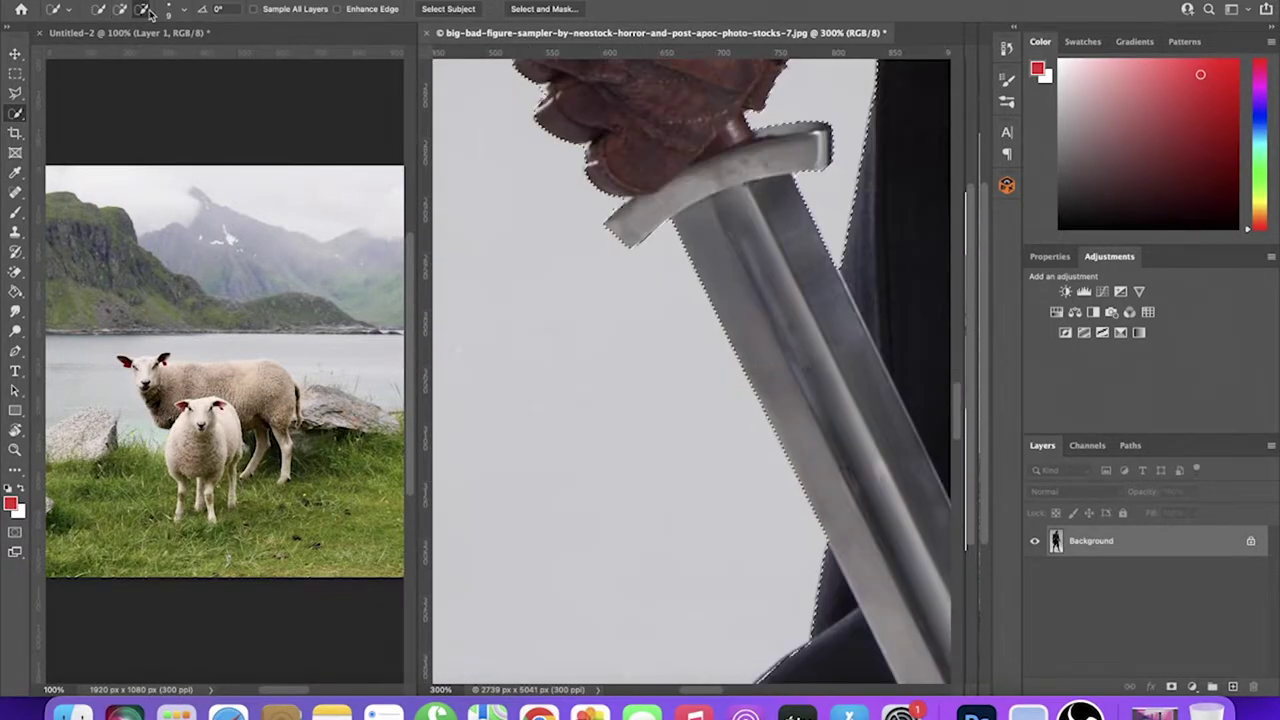
pyautogui.scroll(-5, 799, 393)
pyautogui.scroll(-5, 799, 393)
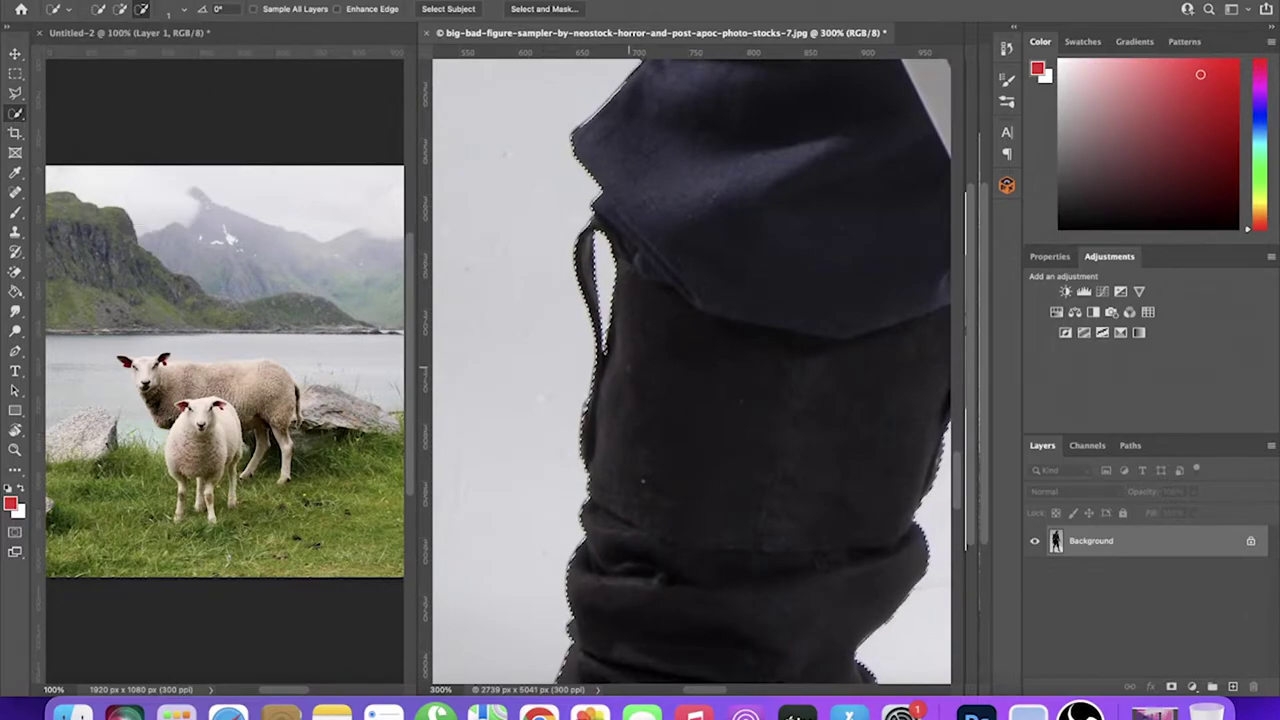
pyautogui.scroll(-5, 740, 420)
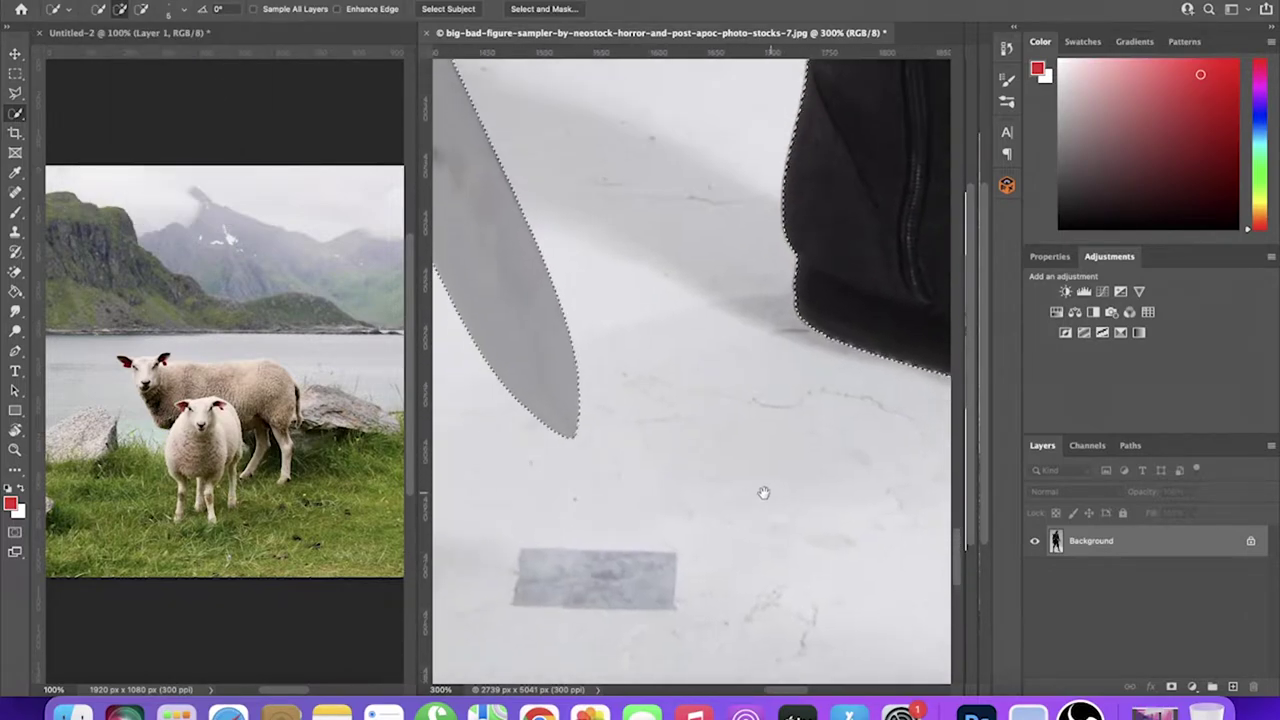
pyautogui.scroll(5, 740, 420)
pyautogui.scroll(5, 615, 414)
pyautogui.scroll(3, 615, 414)
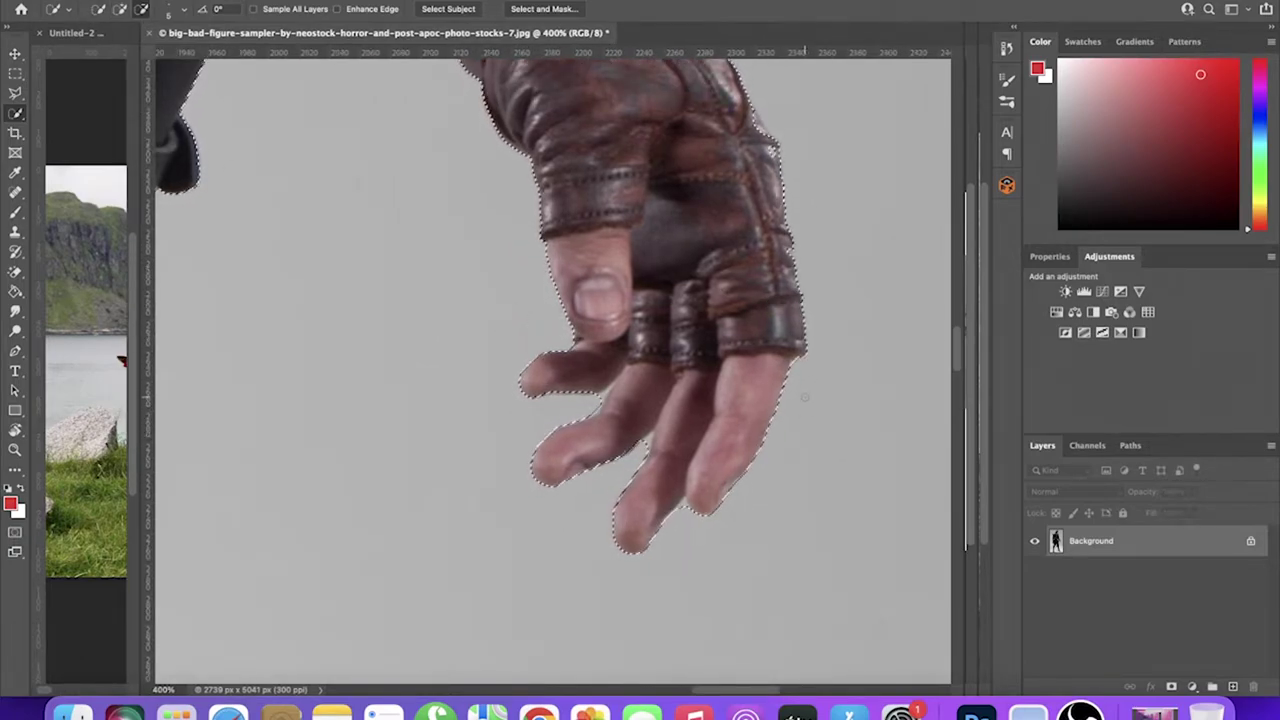
pyautogui.scroll(2, 804, 397)
pyautogui.scroll(5, 804, 397)
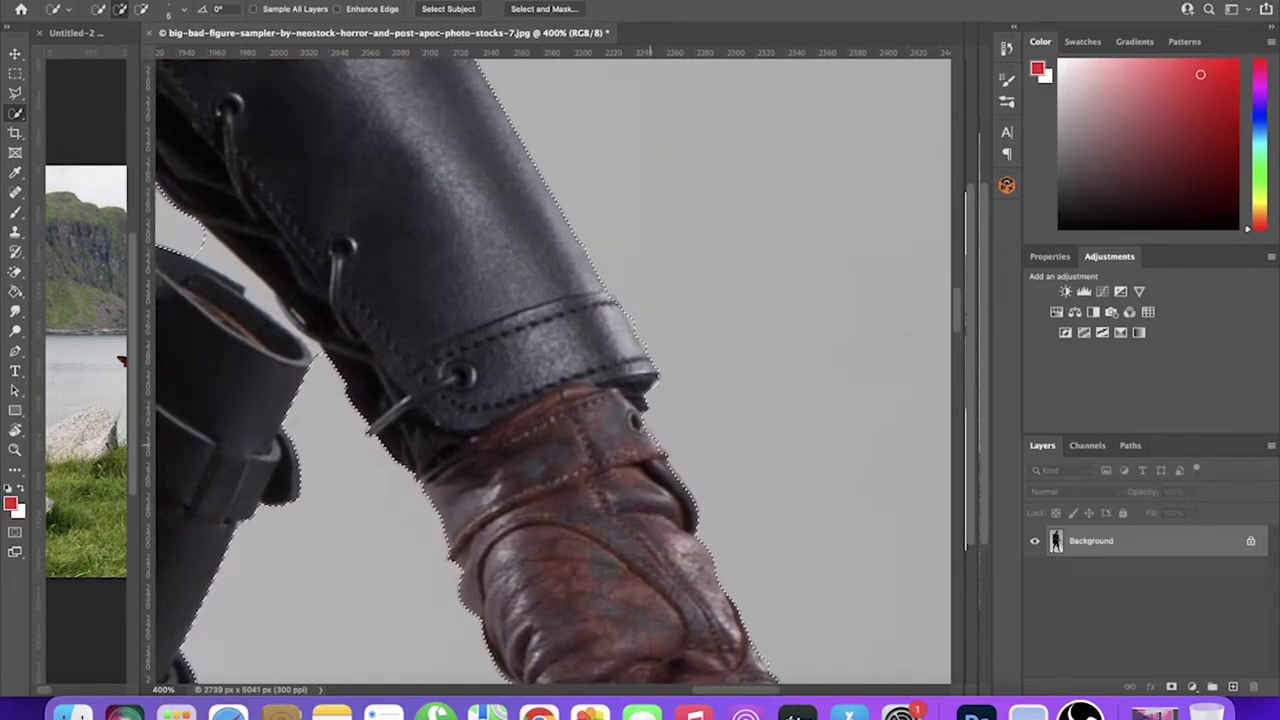
pyautogui.hscroll(-5, 552, 370)
pyautogui.scroll(2, 552, 370)
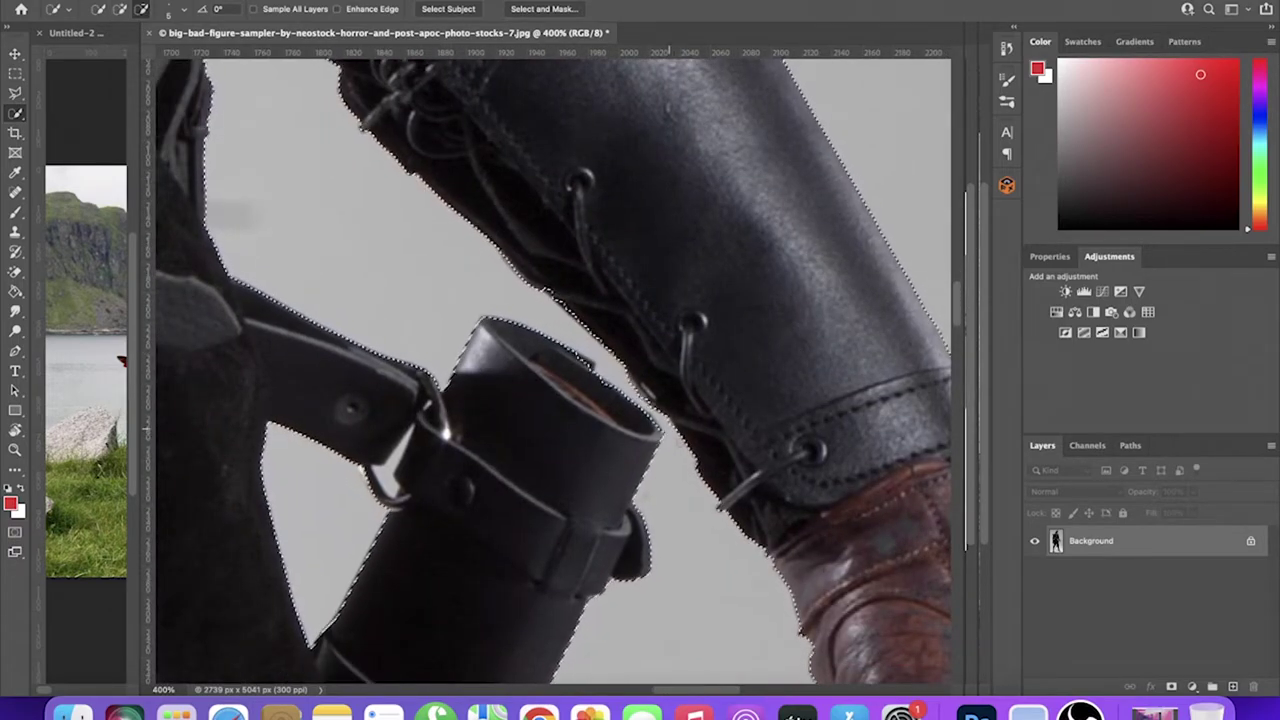
pyautogui.hscroll(-5, 449, 320)
pyautogui.scroll(3, 449, 320)
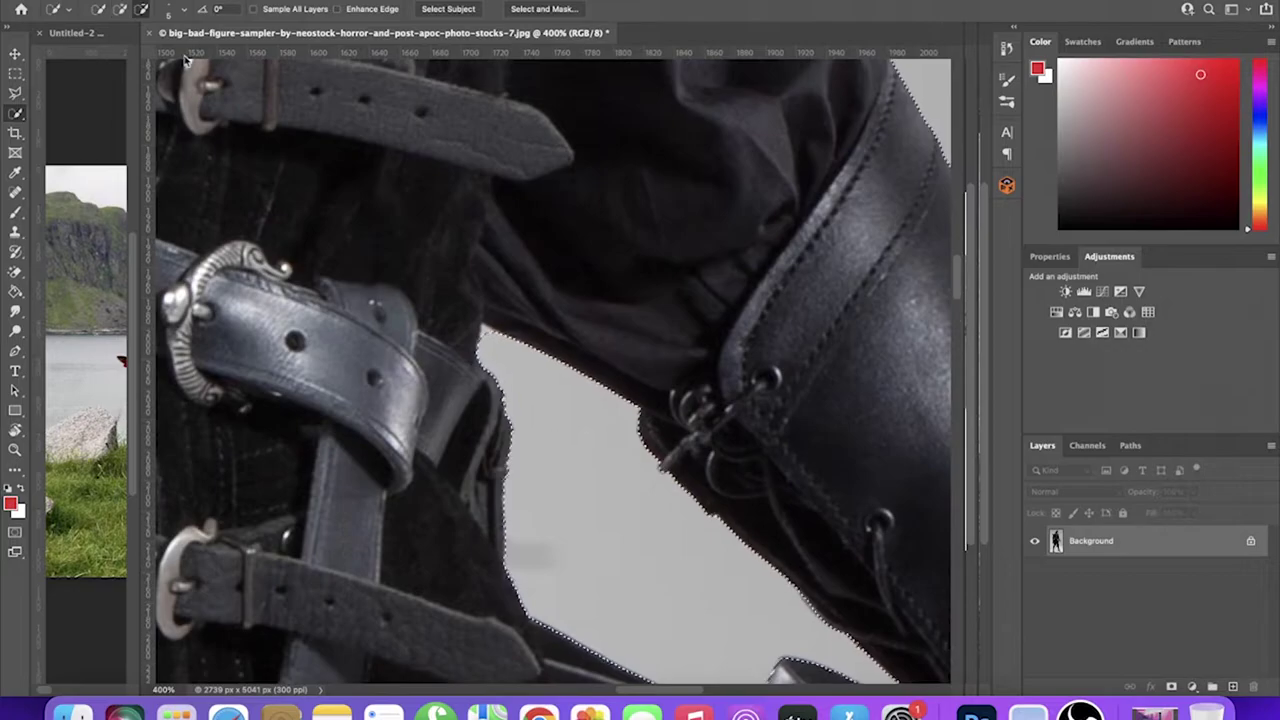
pyautogui.scroll(5, 537, 434)
pyautogui.scroll(5, 546, 351)
pyautogui.press('super+0')
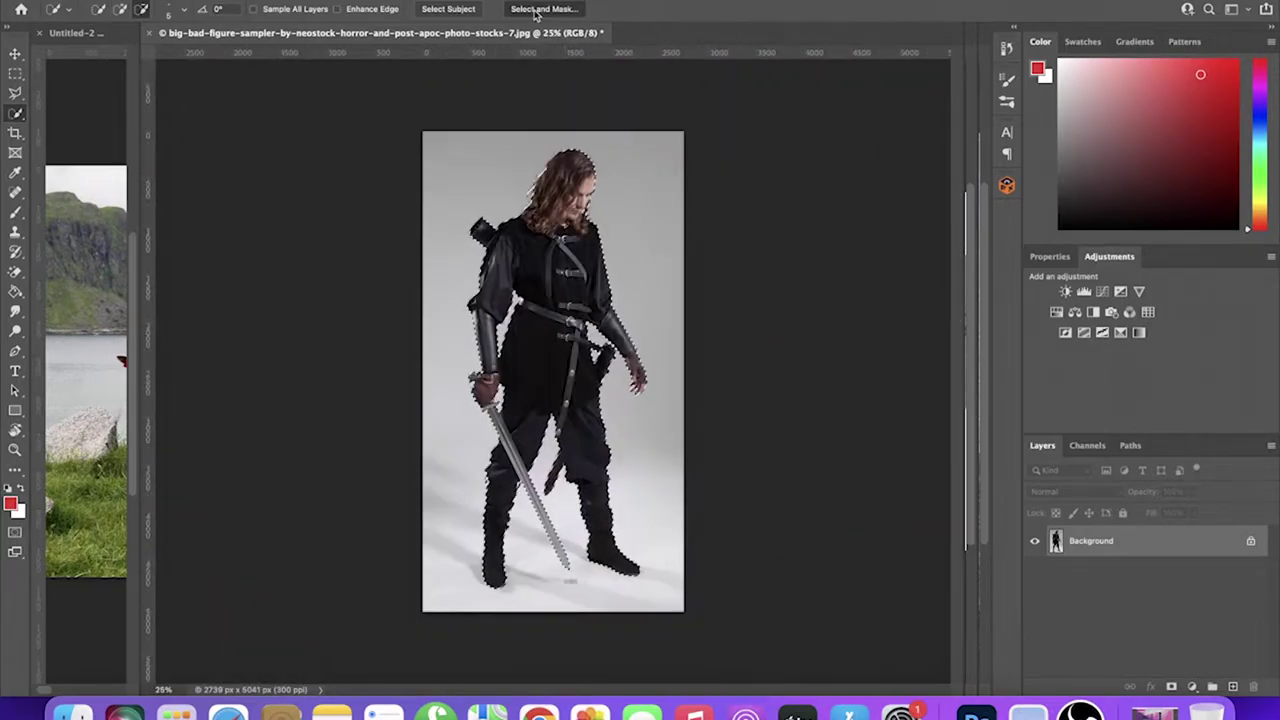
pyautogui.click(535, 10)
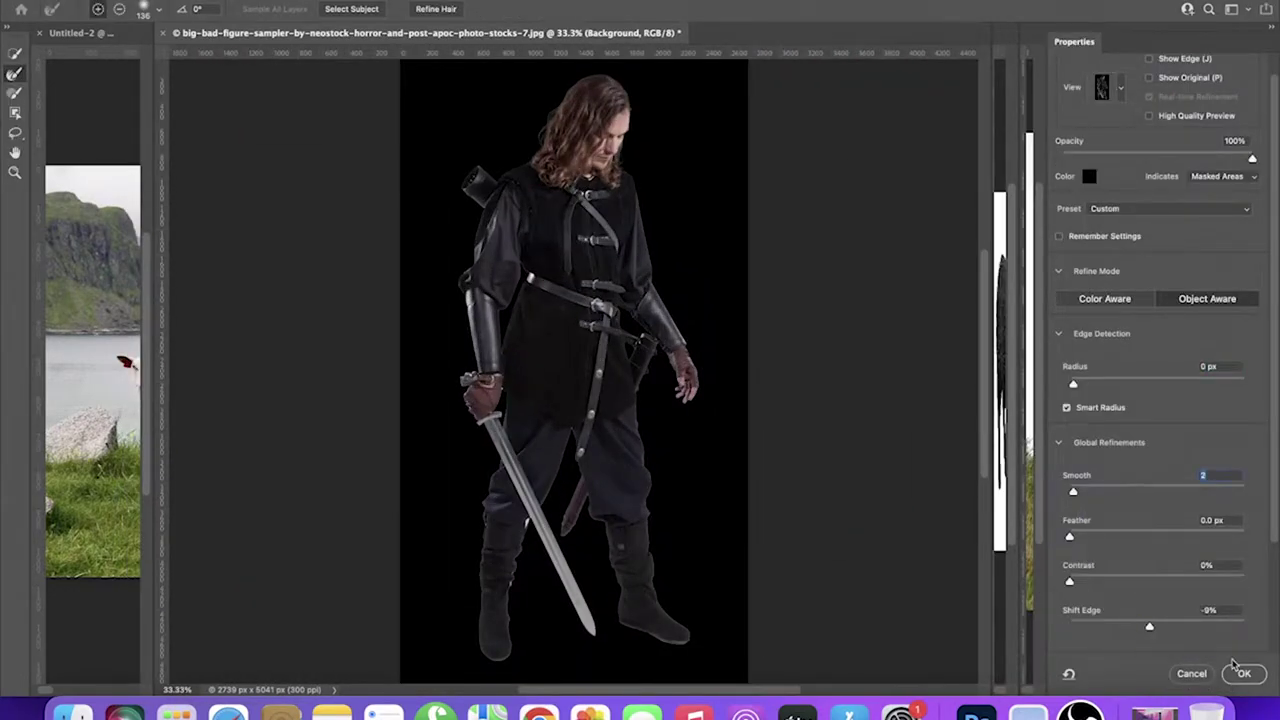
# Accept the warrior cutout, unlock the sheep photo's background and erase its white sky
pyautogui.click(1241, 673)
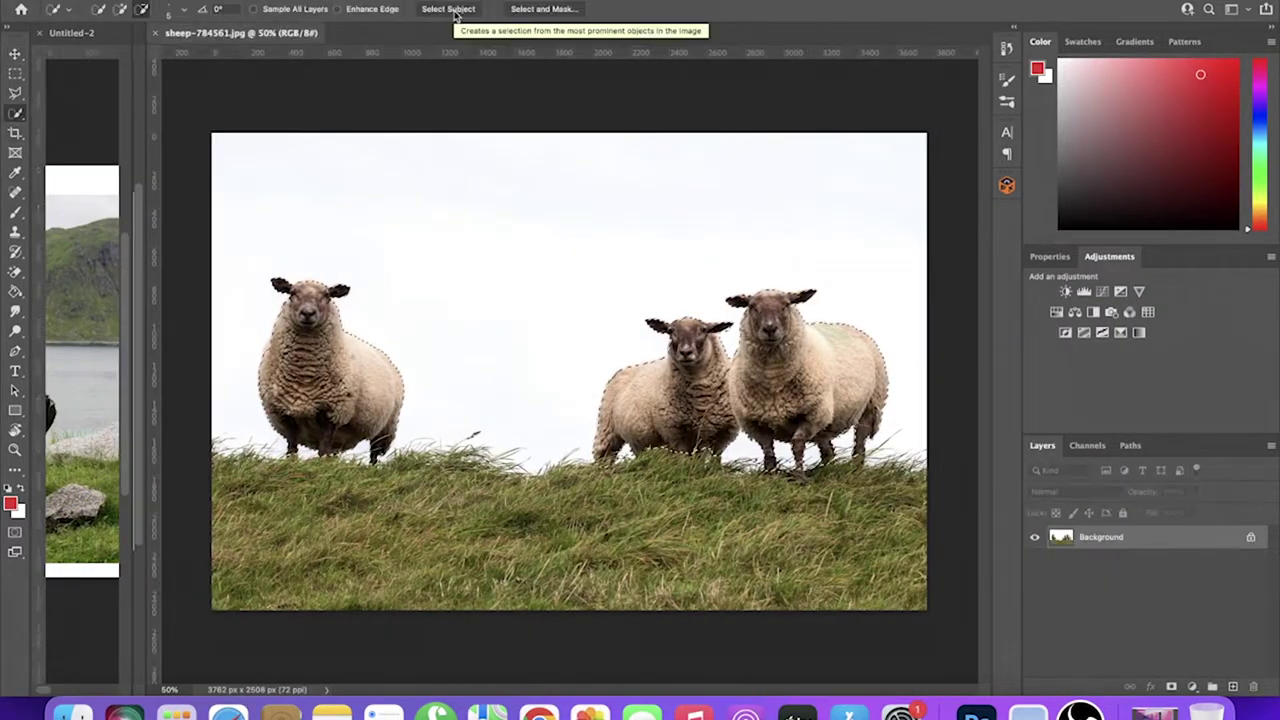
pyautogui.doubleClick(1218, 540)
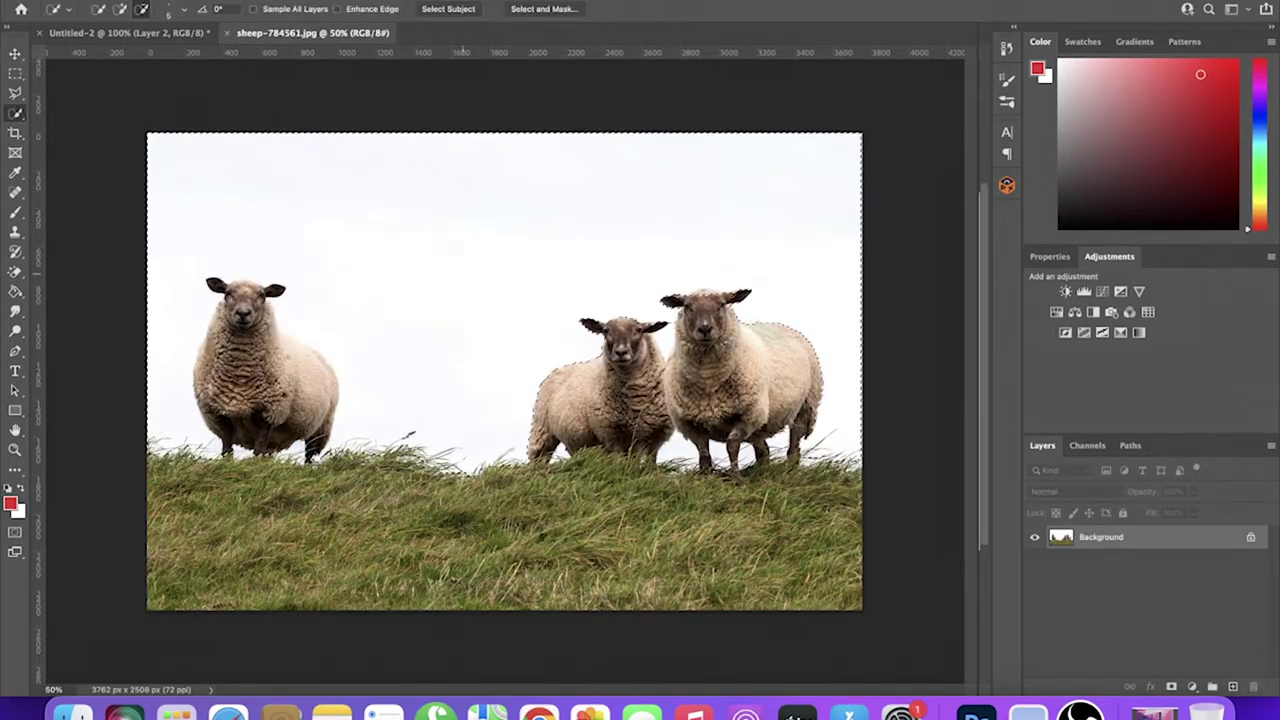
pyautogui.hotkey('shift', 'e')
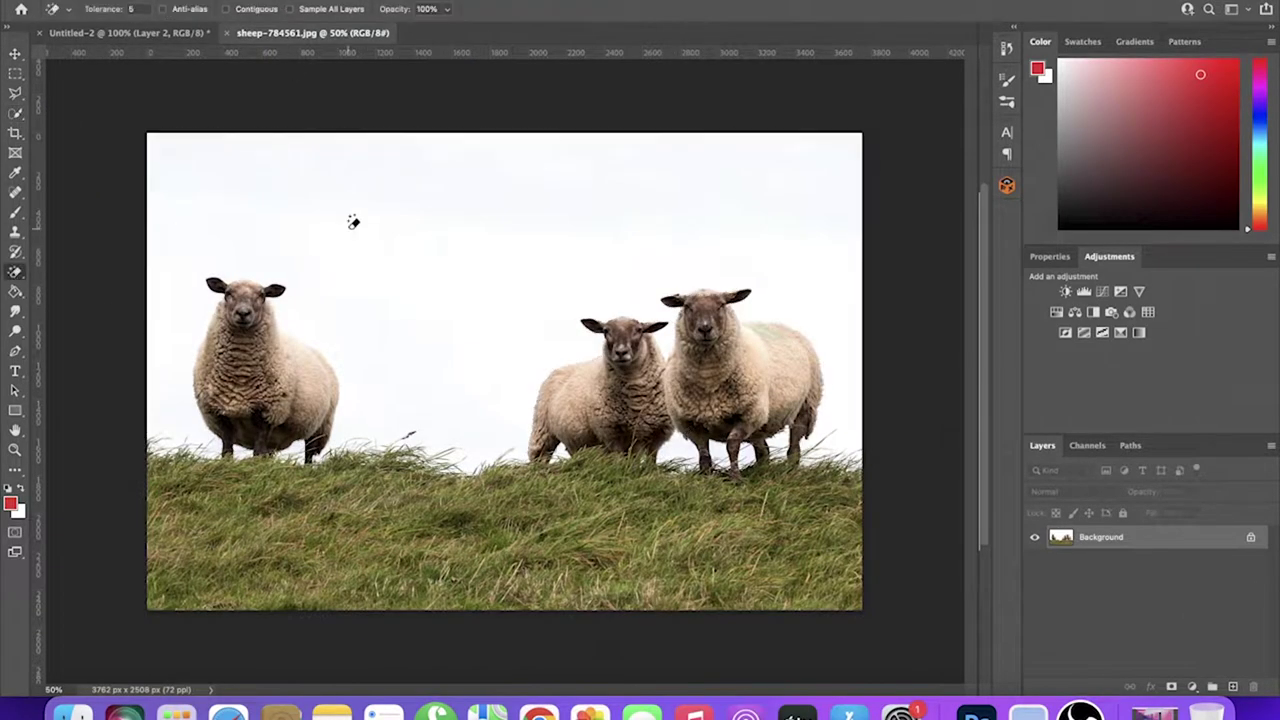
pyautogui.click(238, 172)
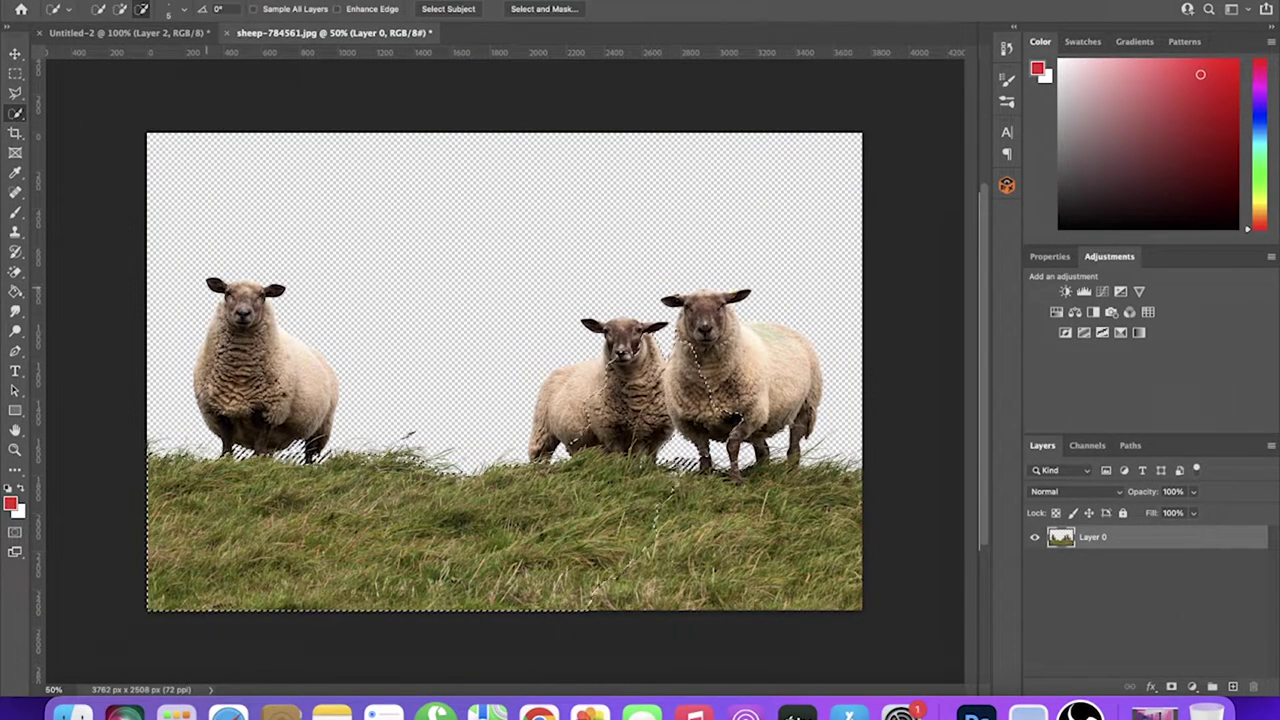
# Quick-select the sheep with the grass and open Select and Mask
pyautogui.moveTo(700, 400); pyautogui.dragTo(776, 318)
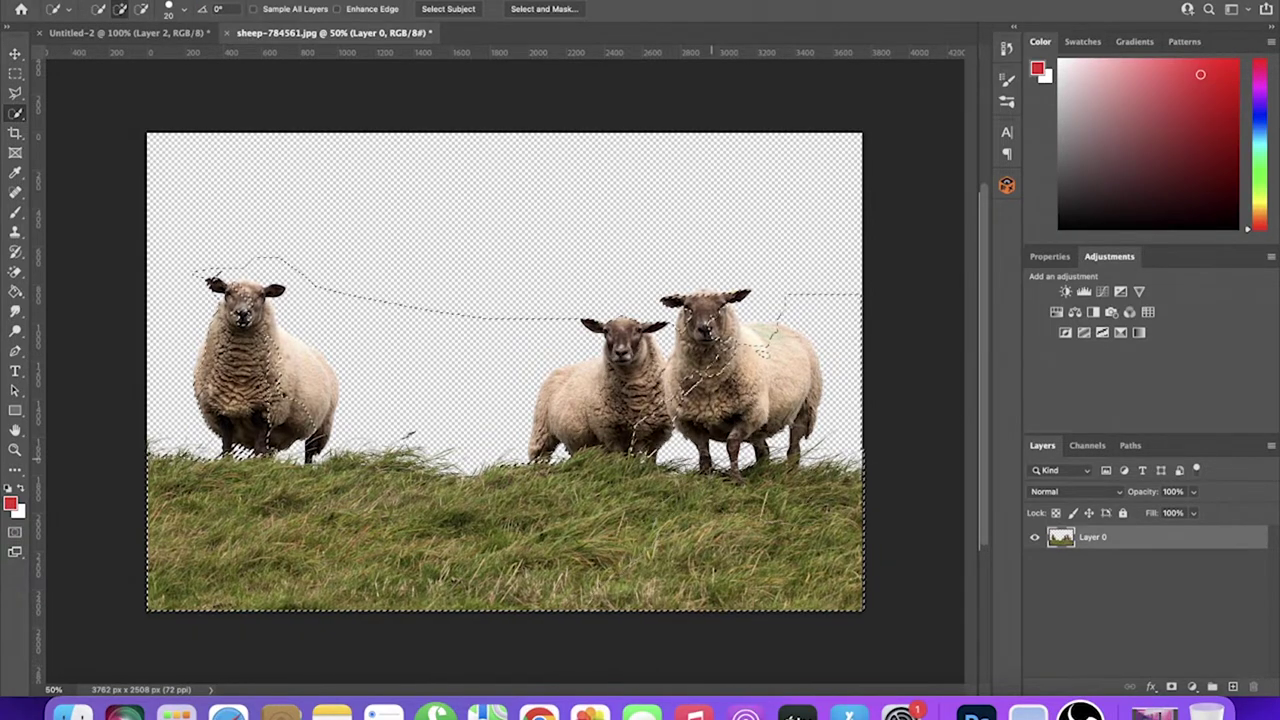
pyautogui.moveTo(682, 300); pyautogui.dragTo(750, 285)
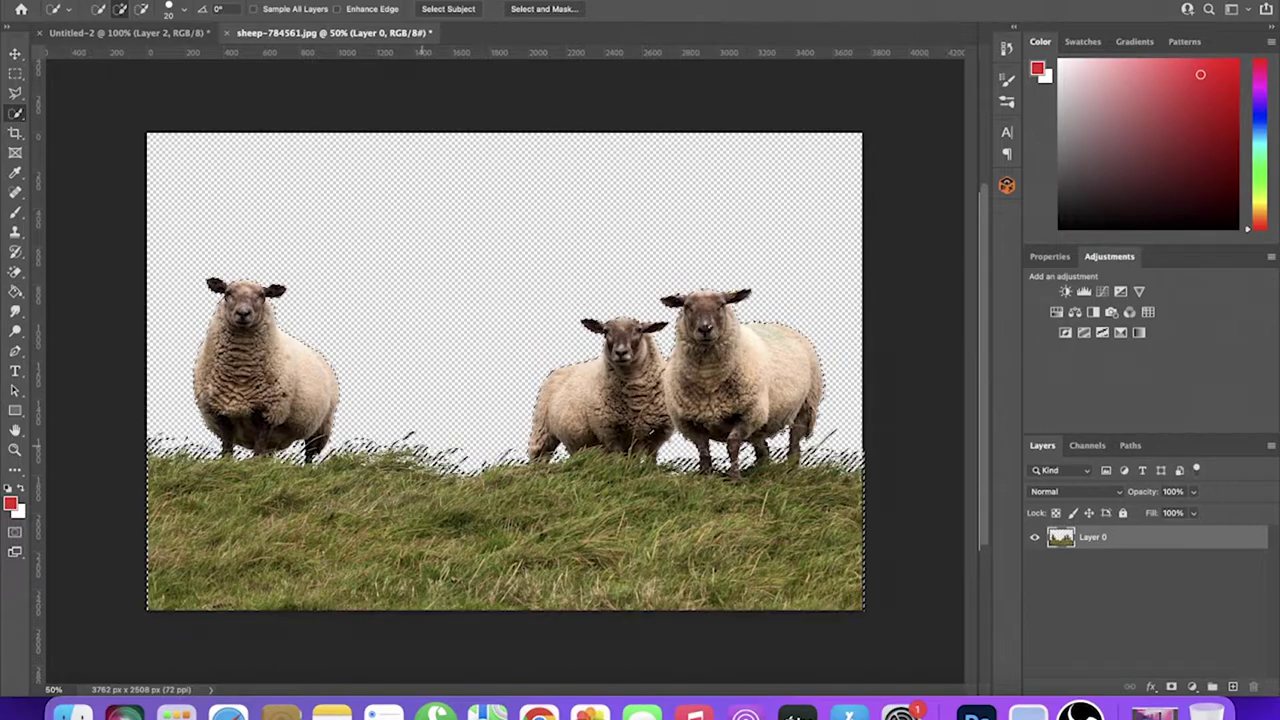
pyautogui.click(545, 9)
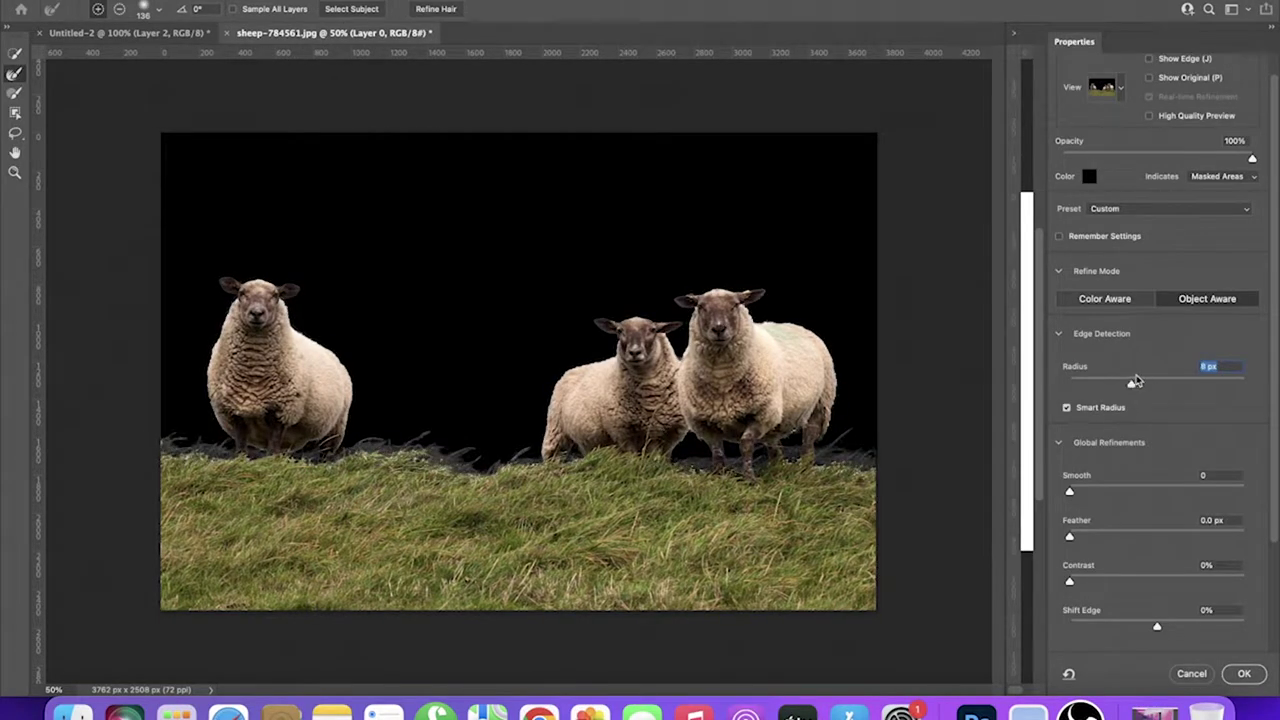
# Feather the sheep selection 1.0 px, then flip the sheep layer horizontally and move it down-left
pyautogui.moveTo(1069, 536); pyautogui.dragTo(1080, 537)
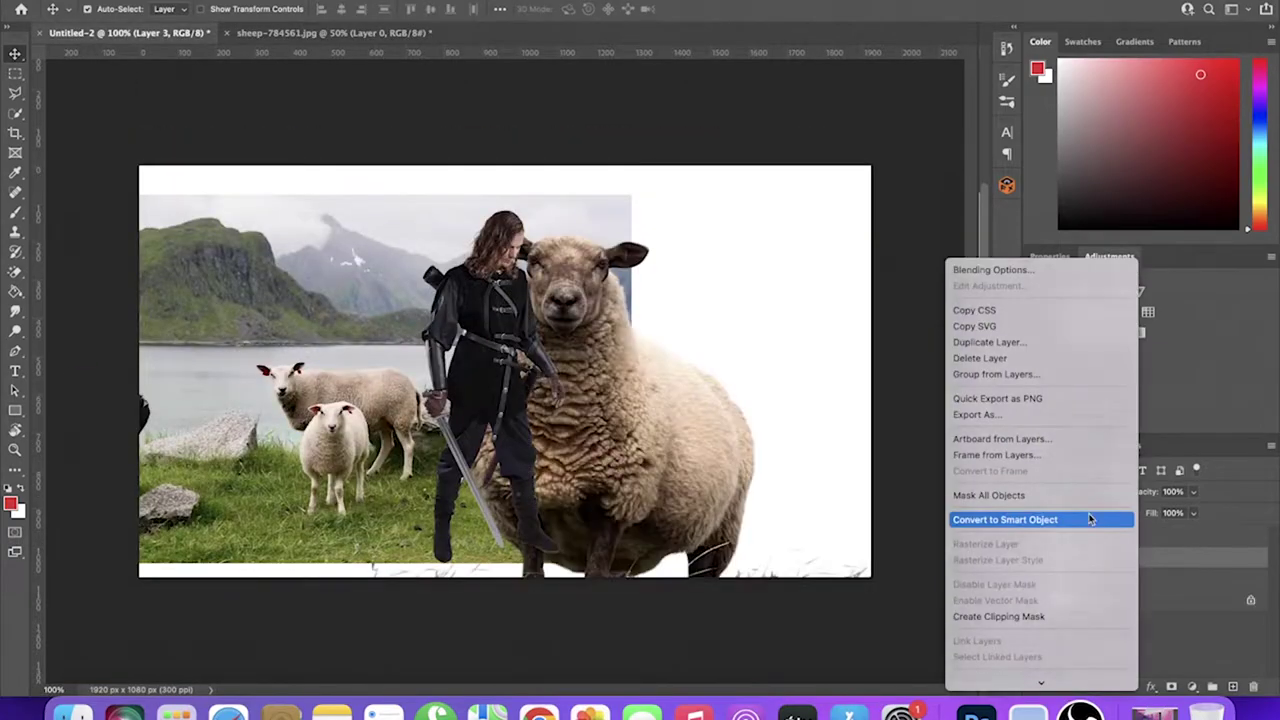
pyautogui.rightClick(624, 424)
pyautogui.click(714, 663)
pyautogui.moveTo(752, 448); pyautogui.dragTo(546, 488)
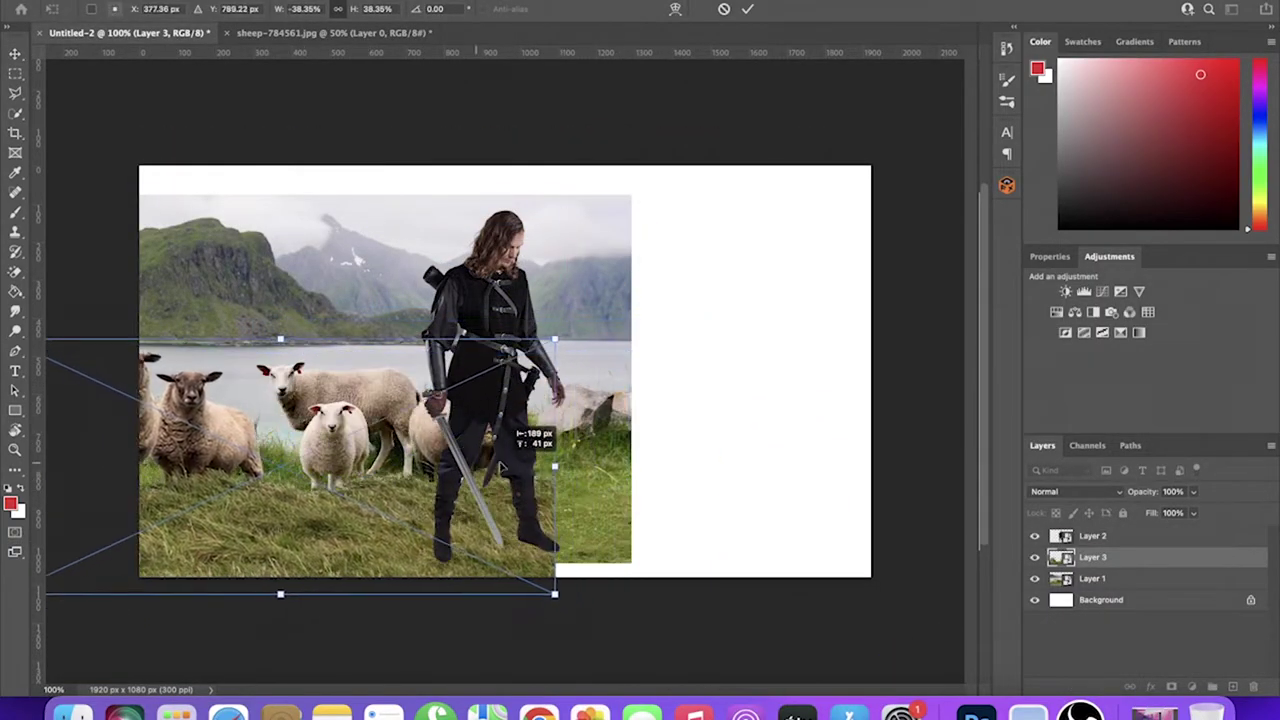
pyautogui.press('Return')
# Enlarge Layers 1–3 together to fill more canvas and reposition the sheep image
pyautogui.click(1092, 578)
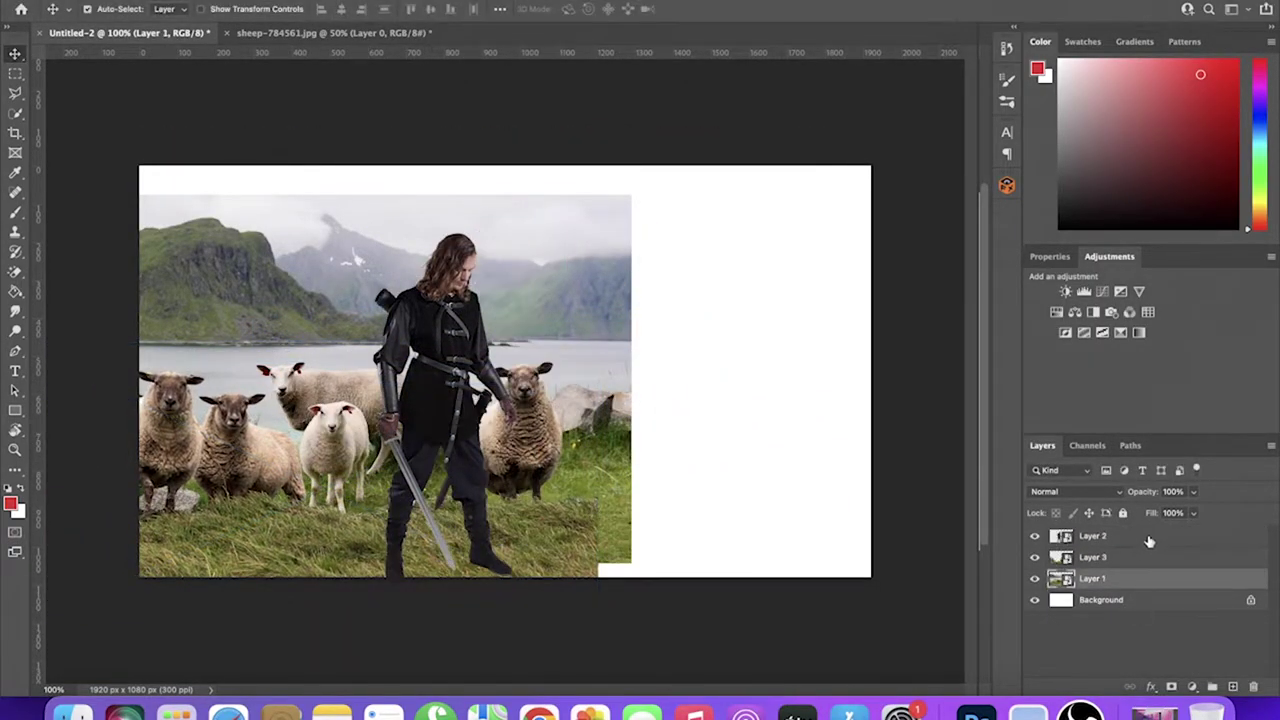
pyautogui.keyDown('shift'); pyautogui.click(1092, 536); pyautogui.keyUp('shift')
pyautogui.hotkey('ctrl', 't')
pyautogui.moveTo(708, 378); pyautogui.dragTo(793, 405)
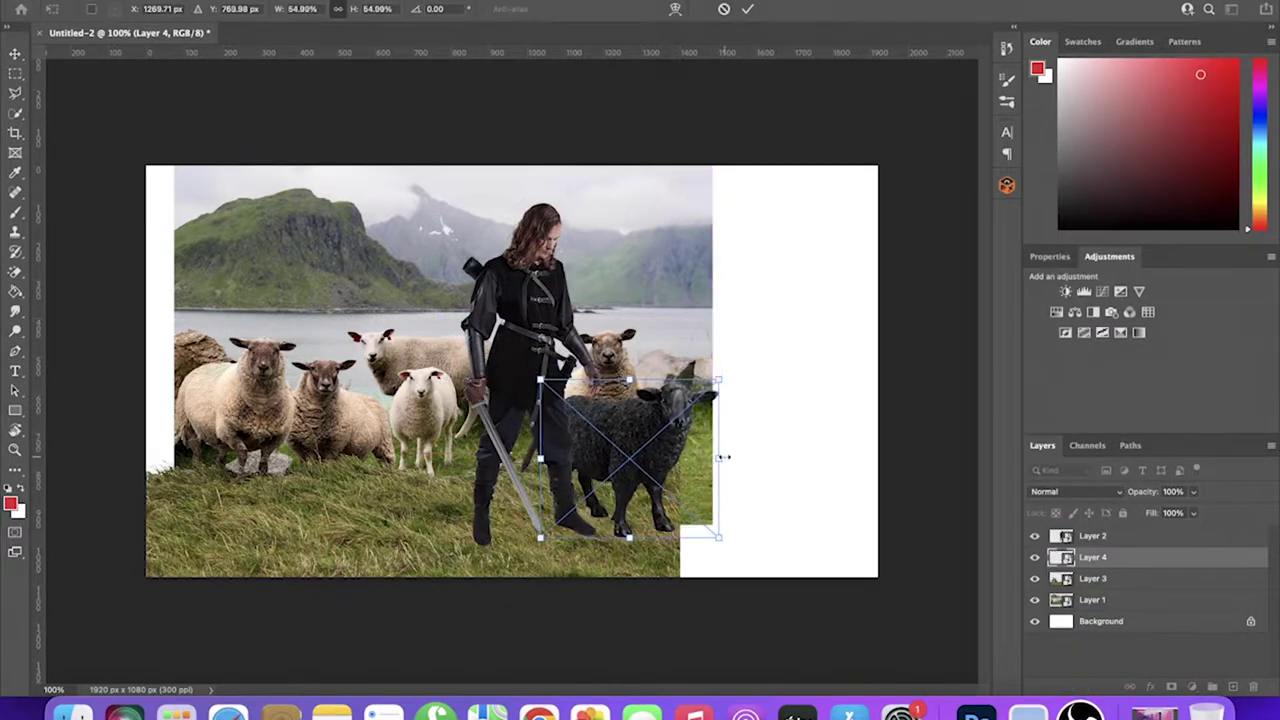
pyautogui.moveTo(445, 558); pyautogui.dragTo(493, 420)
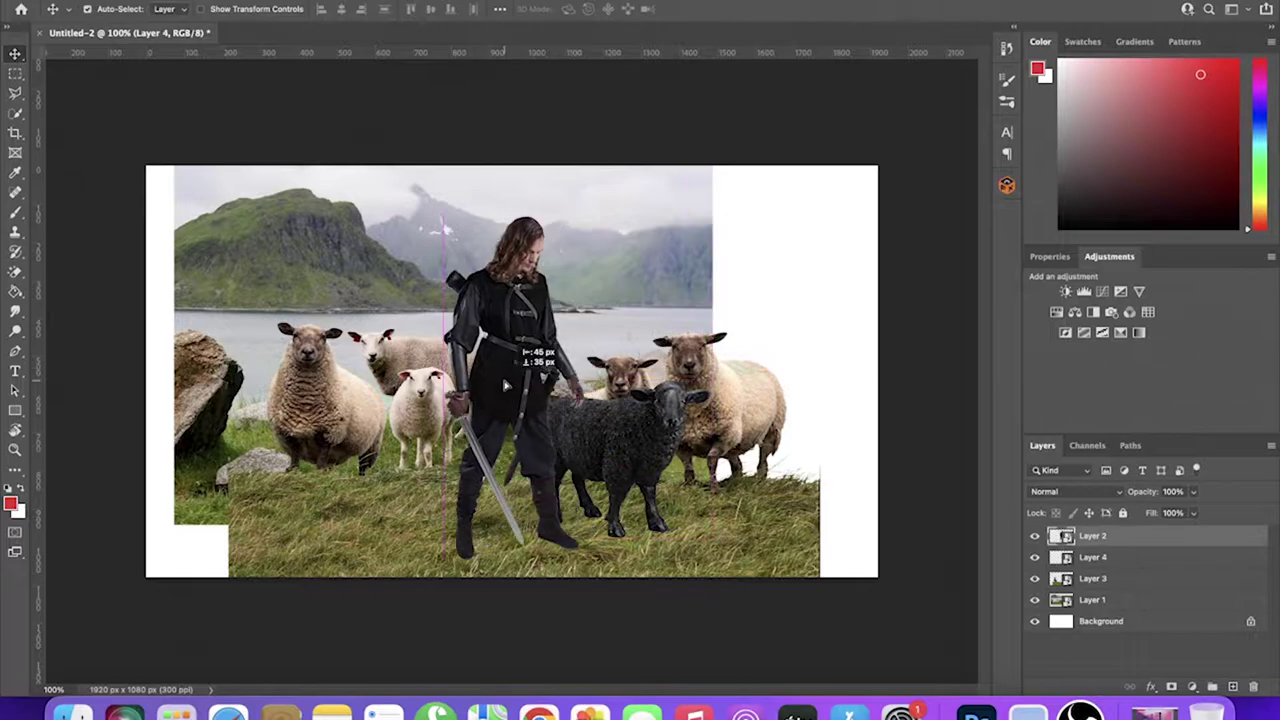
pyautogui.hotkey('ctrl', 'shift', 's')
# Save the composite as 'Black Sheep' and commit the flipped copy's position
pyautogui.write('Black Sheep.psd')
pyautogui.press('Return')
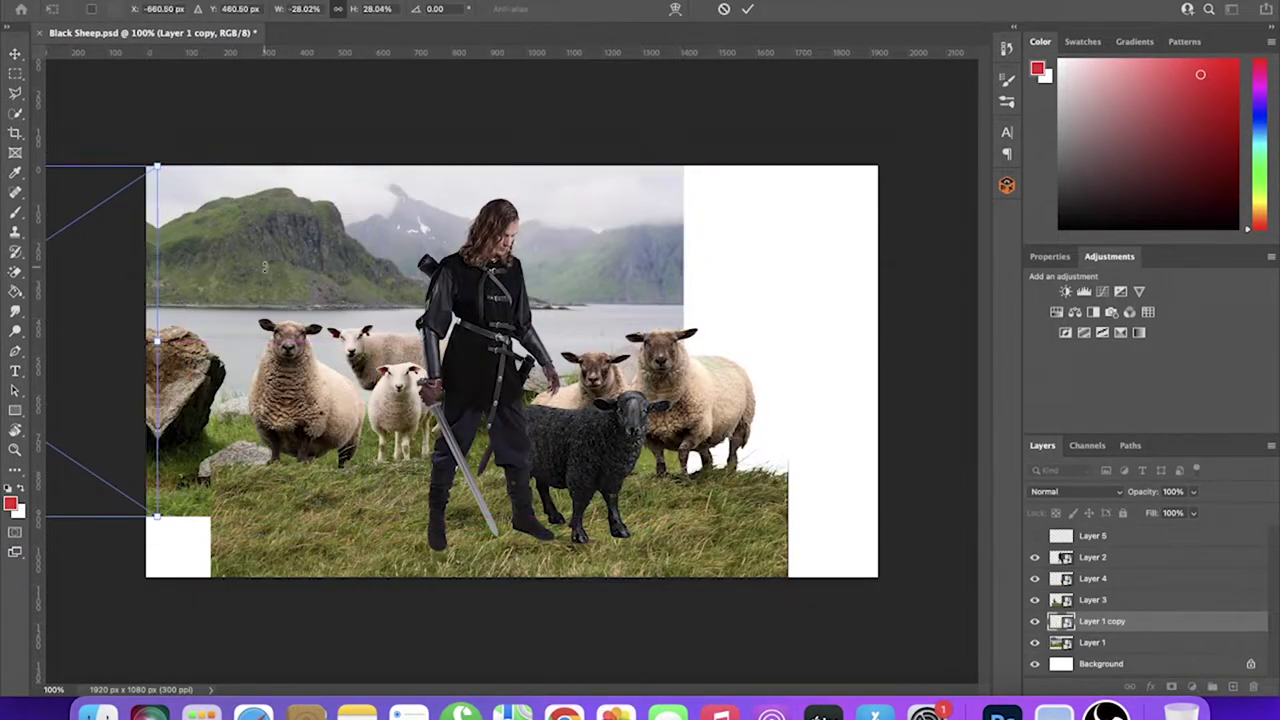
pyautogui.press('Return')
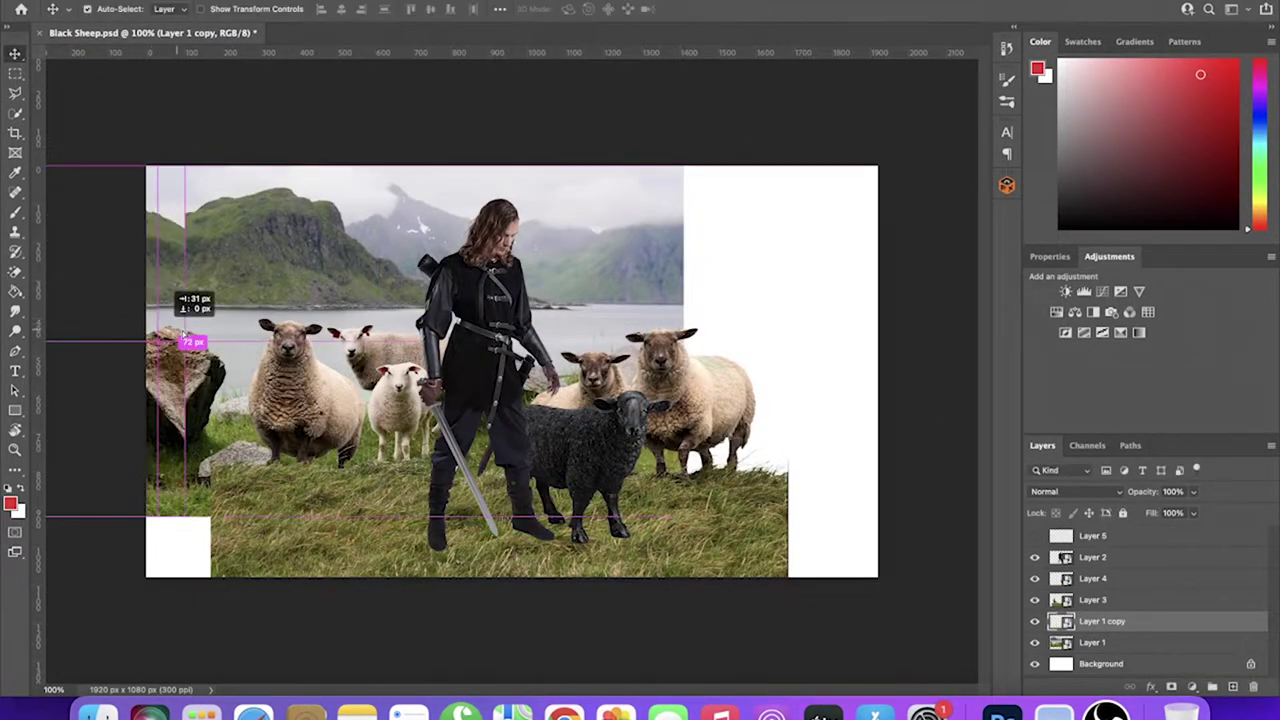
# Paint black on the mask over the left-edge sheep and target Layer 3's mask
pyautogui.press('b')
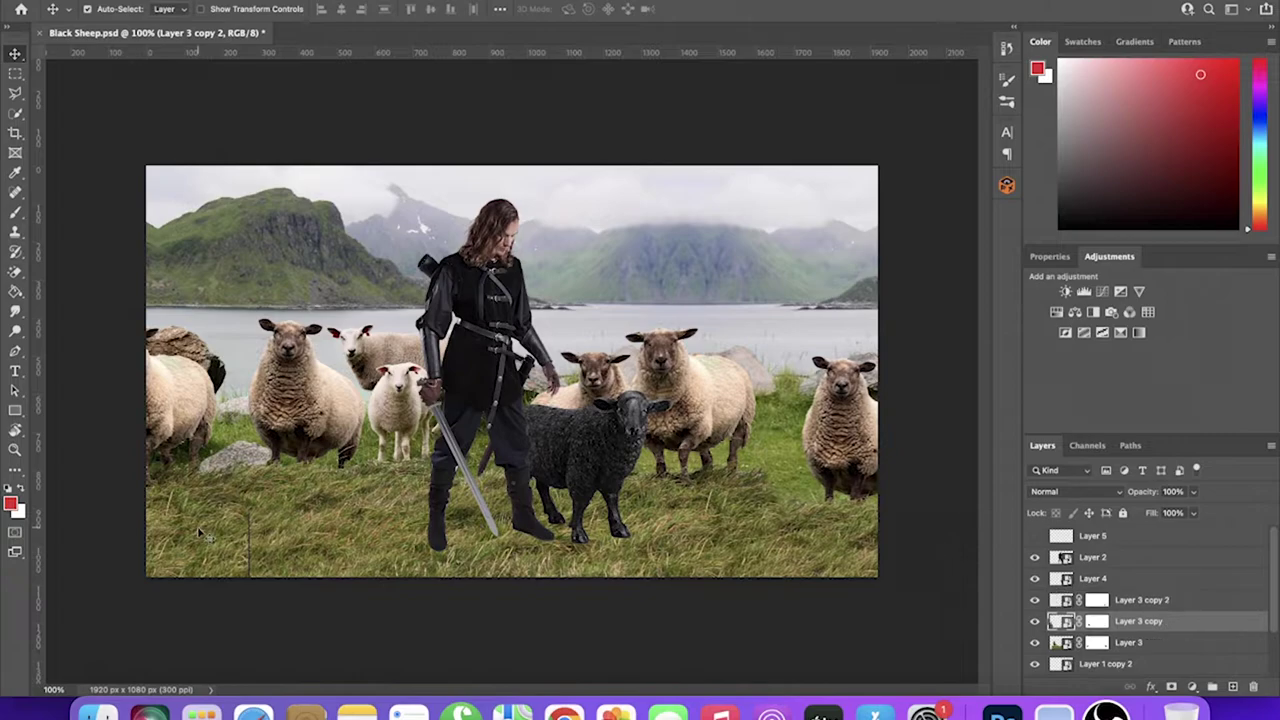
pyautogui.moveTo(175, 380); pyautogui.dragTo(185, 440)
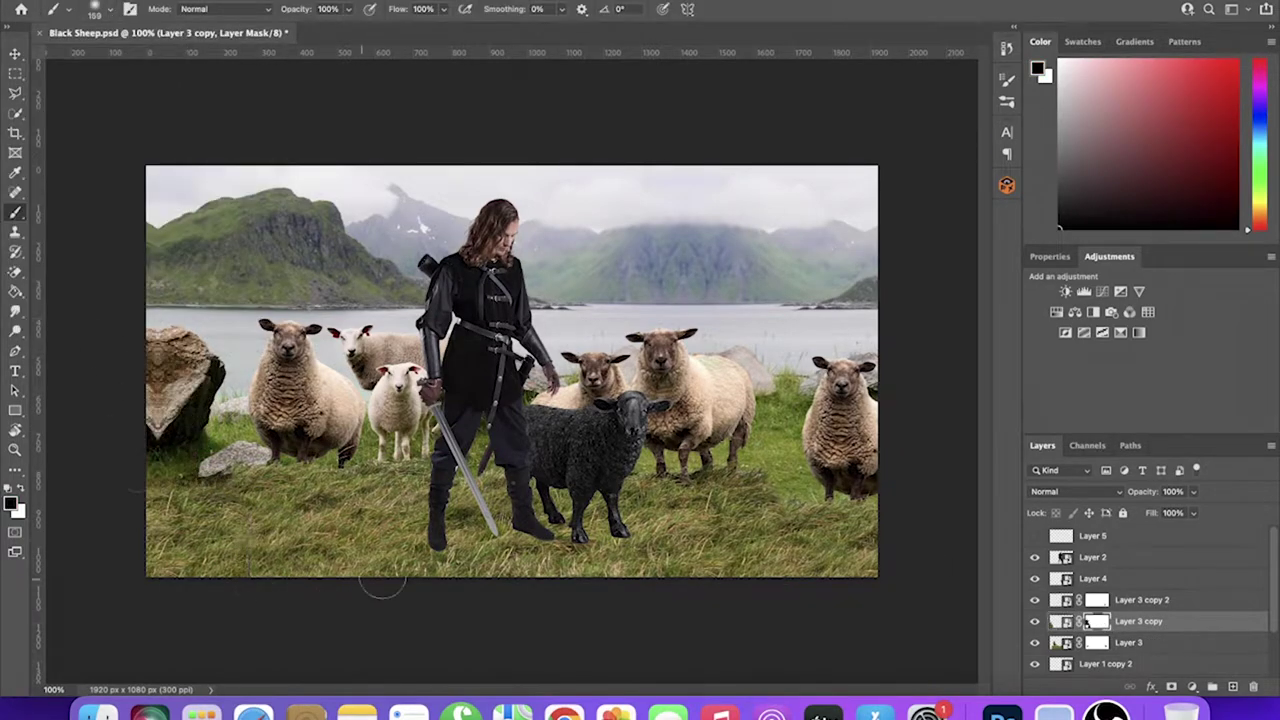
pyautogui.click(1097, 599)
pyautogui.click(1128, 642)
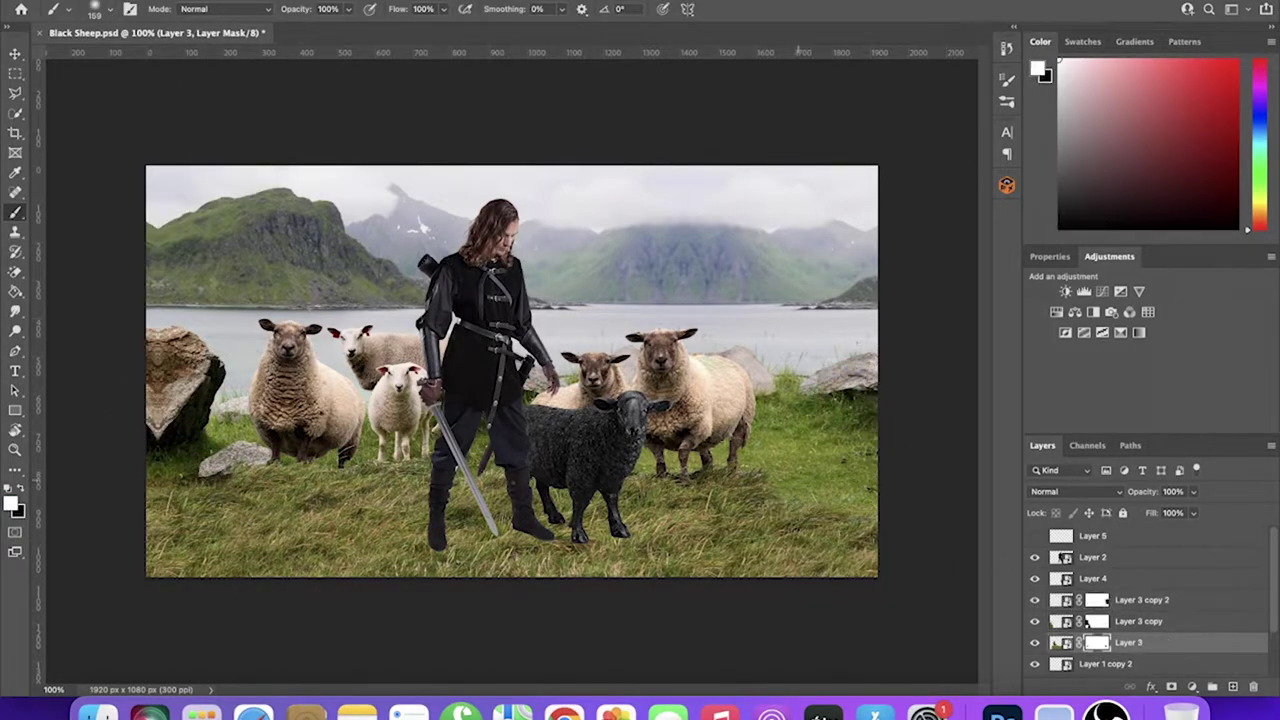
pyautogui.press('x')
# Choose the Dune Grass brush and set its size to 140
pyautogui.click(94, 9)
pyautogui.scroll(-5, 140, 230)
pyautogui.write('140')
pyautogui.press('Return')
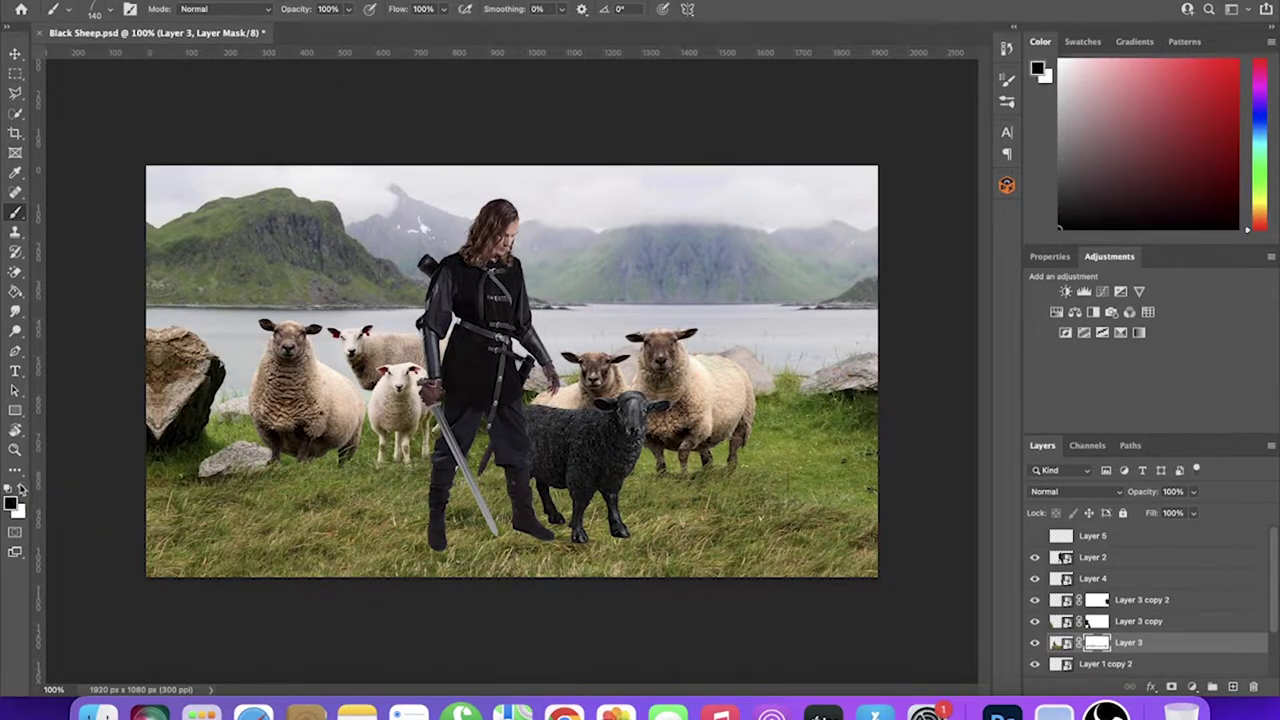
# Scale and reposition the warrior on Layer 2, checking her against the red thirds grid
pyautogui.click(1092, 557)
pyautogui.hotkey('ctrl', 't')
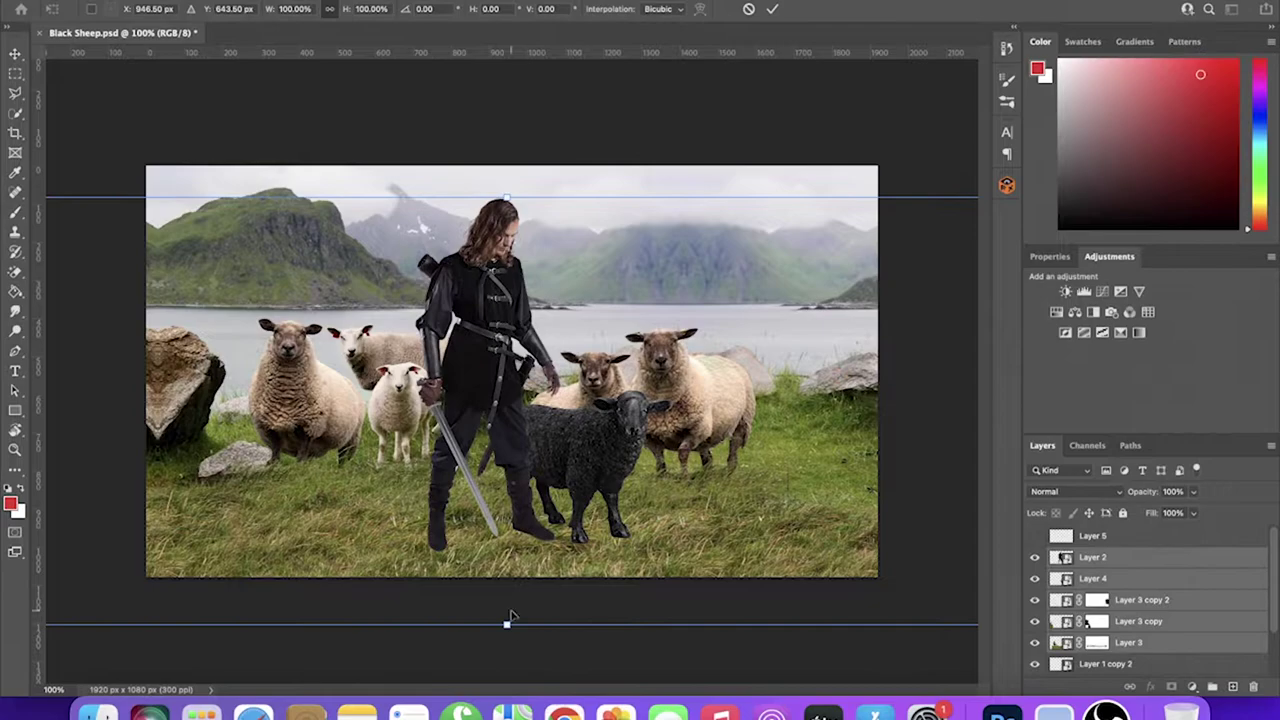
pyautogui.moveTo(506, 621); pyautogui.dragTo(506, 592)
pyautogui.moveTo(573, 509); pyautogui.dragTo(578, 530)
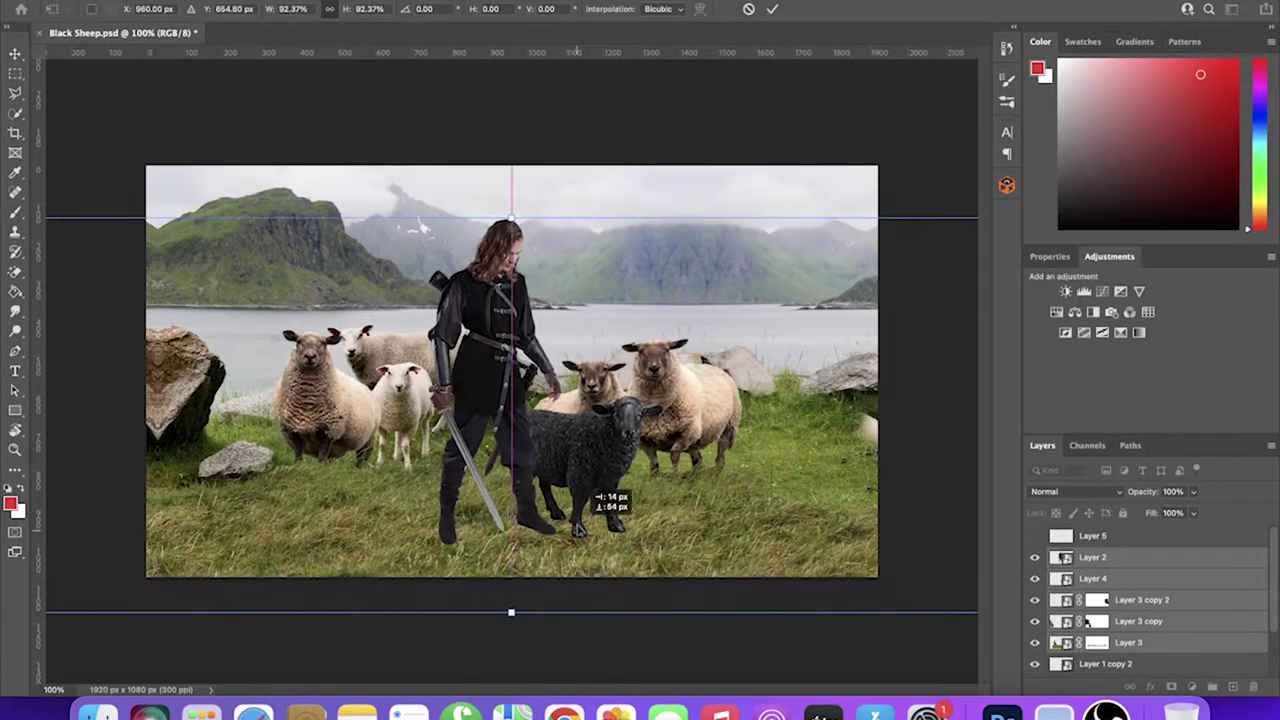
pyautogui.click(1035, 536)
pyautogui.moveTo(511, 612); pyautogui.dragTo(511, 620)
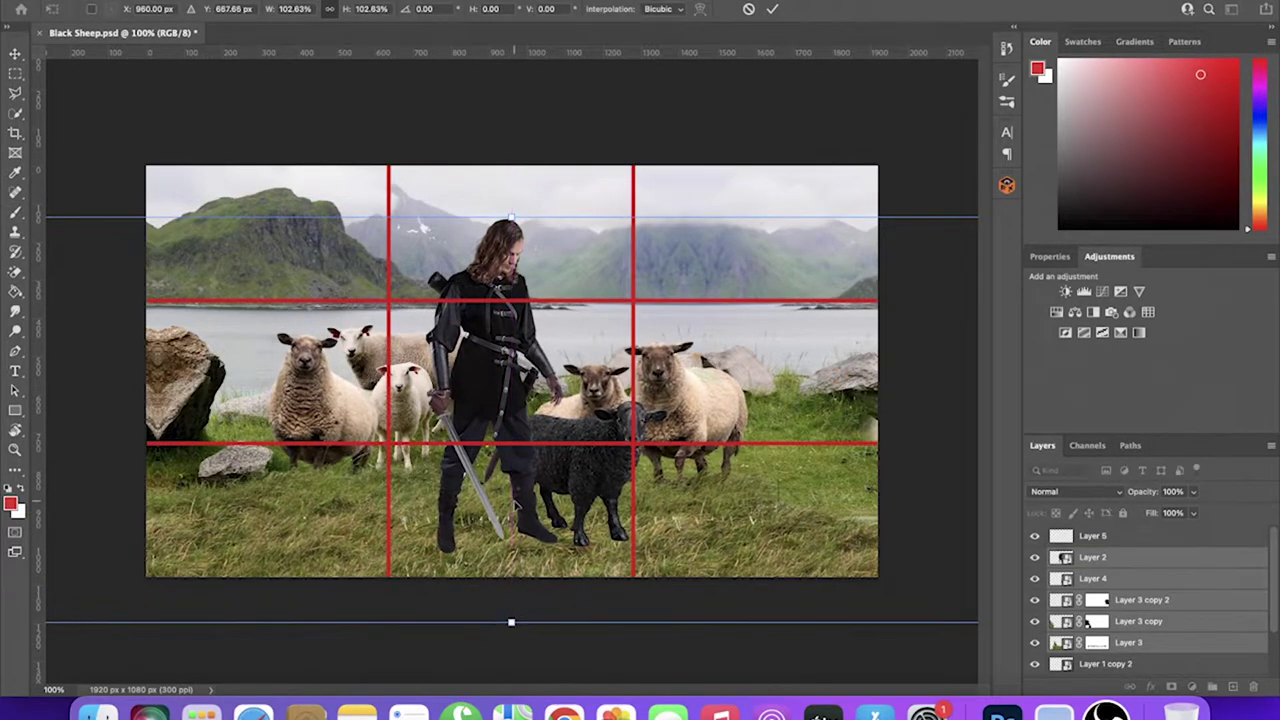
pyautogui.moveTo(510, 494); pyautogui.dragTo(510, 497)
pyautogui.press('Return')
pyautogui.click(1035, 536)
# Save the composite, replacing the existing Black Sheep.psd
pyautogui.hotkey('ctrl', 'shift', 's')
pyautogui.press('Return')
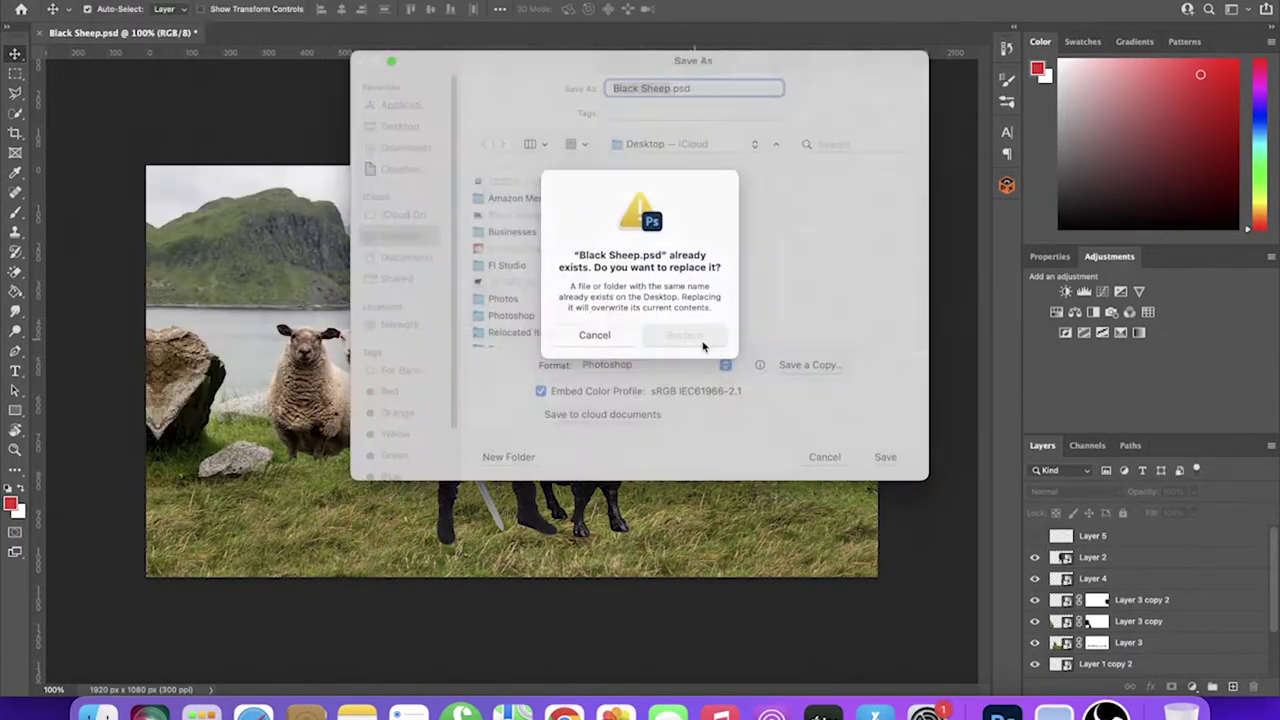
pyautogui.click(680, 334)
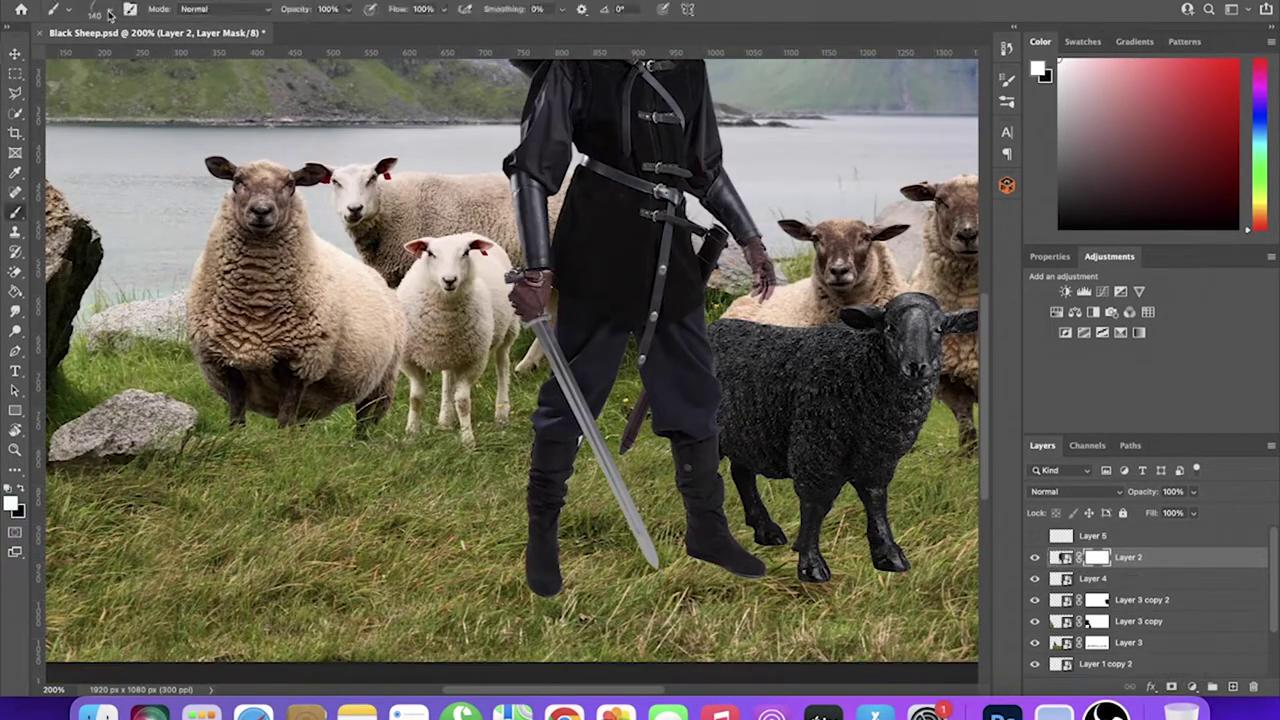
# Shrink the brush to 43 px
pyautogui.click(68, 9)
pyautogui.moveTo(110, 37); pyautogui.dragTo(70, 37)
pyautogui.press('Return')
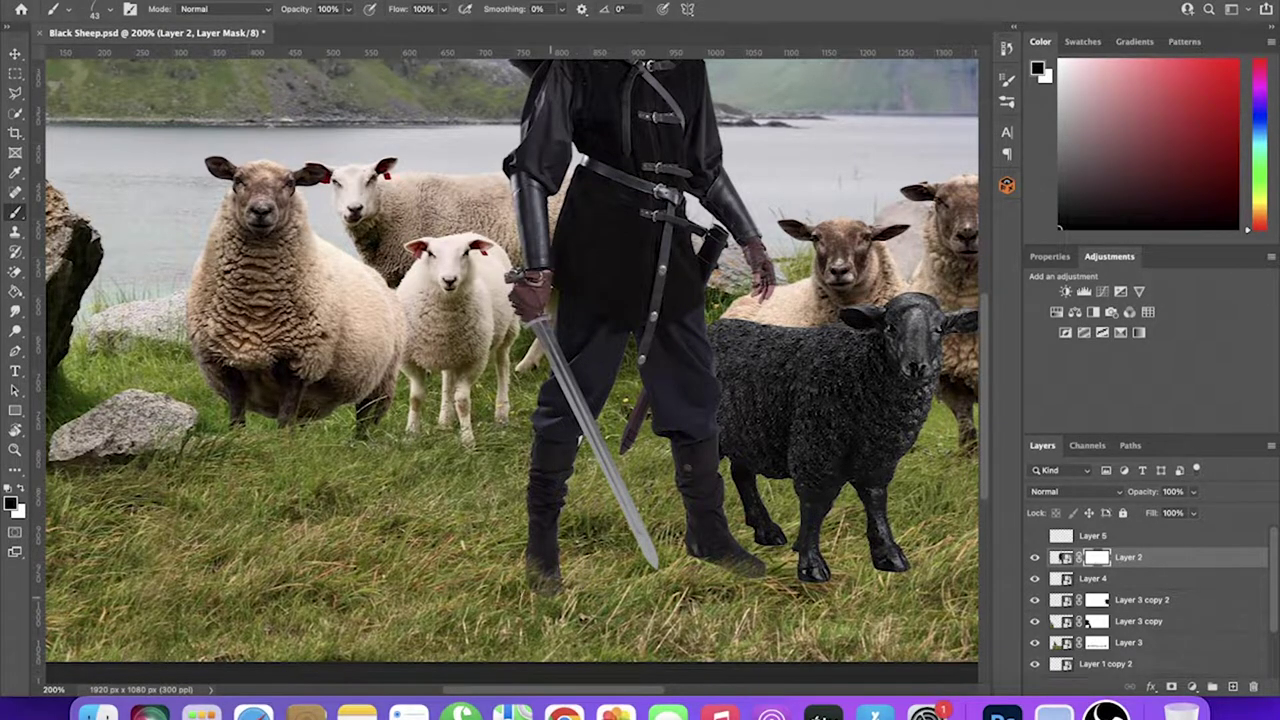
# Select Layer 4 with the Move tool, fit the image in view and nudge it down
pyautogui.press('v')
pyautogui.click(880, 575)
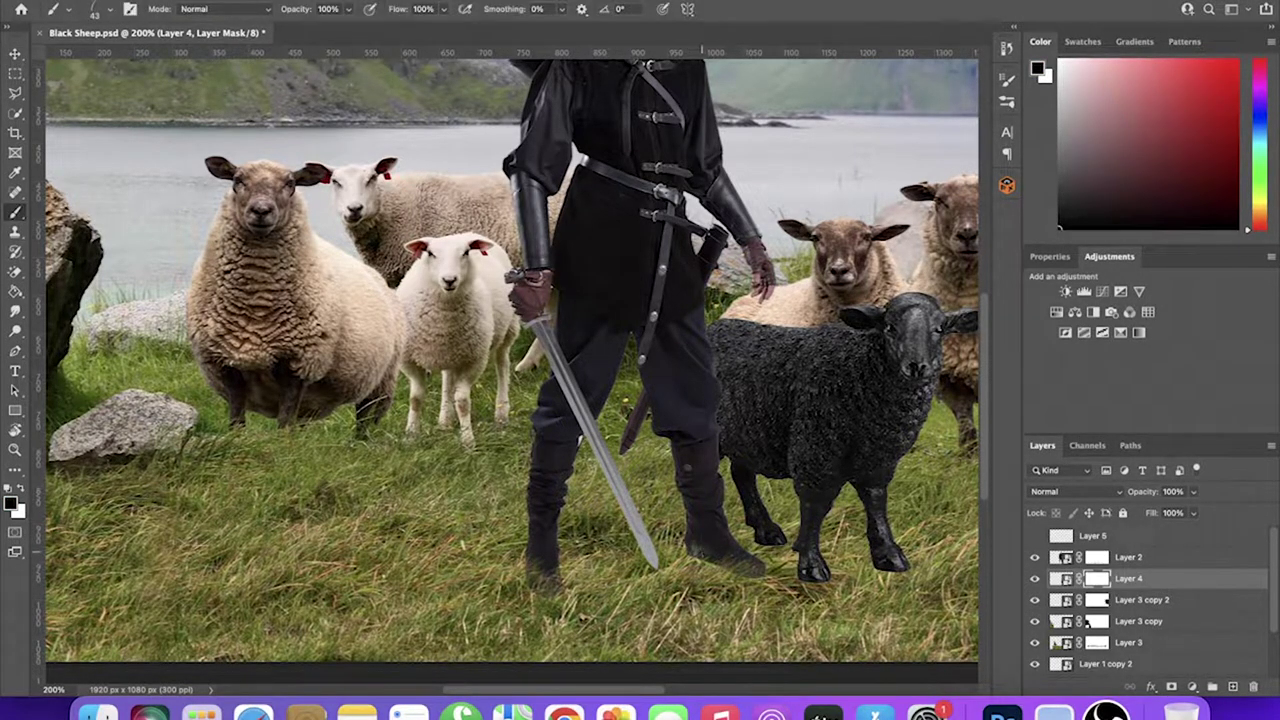
pyautogui.hotkey('ctrl', '-')
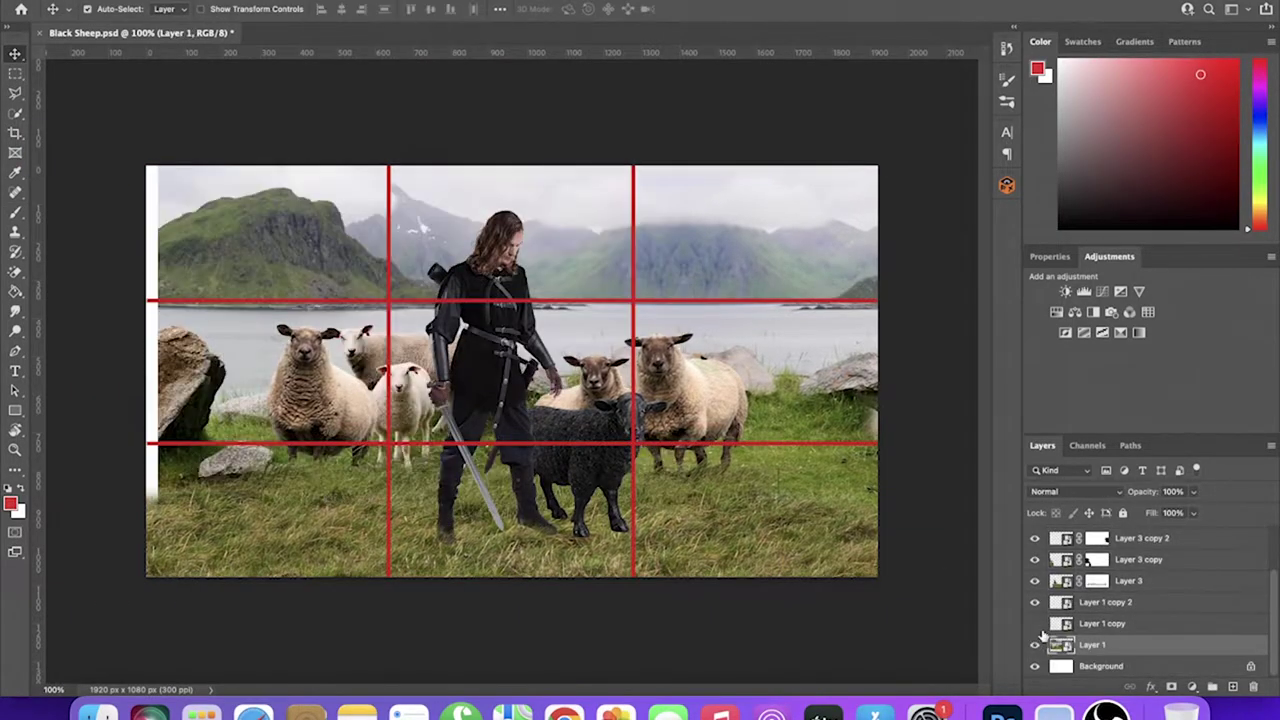
pyautogui.scroll(2, 1180, 606)
pyautogui.moveTo(497, 364); pyautogui.dragTo(497, 375)
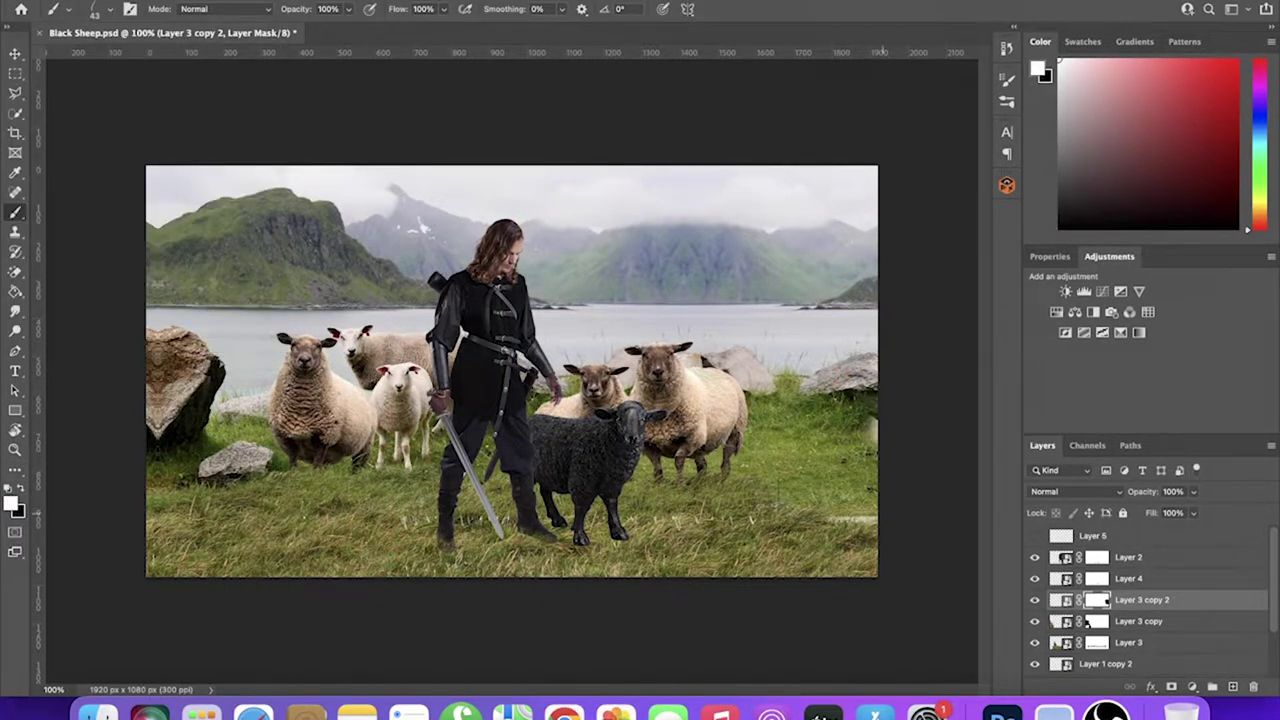
# Pick a different brush tip and target Layer 3's mask for painting
pyautogui.click(95, 10)
pyautogui.doubleClick(49, 214)
pyautogui.click(1097, 642)
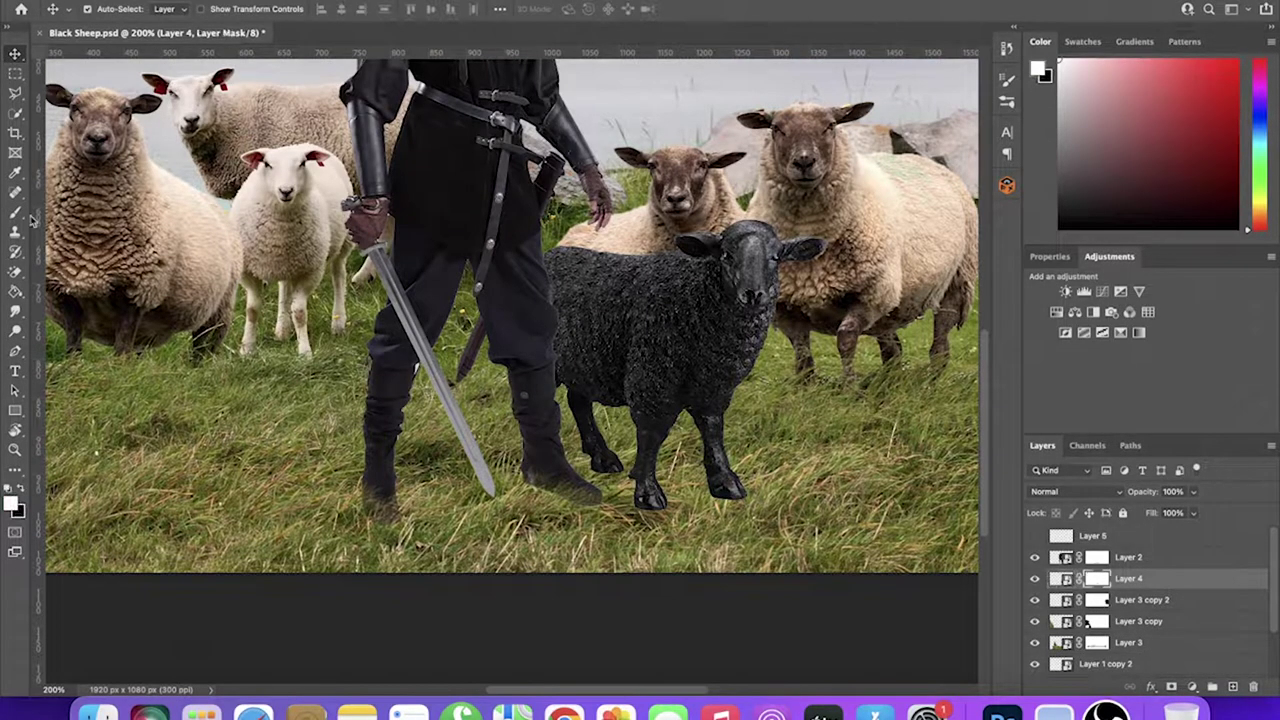
pyautogui.click(15, 213)
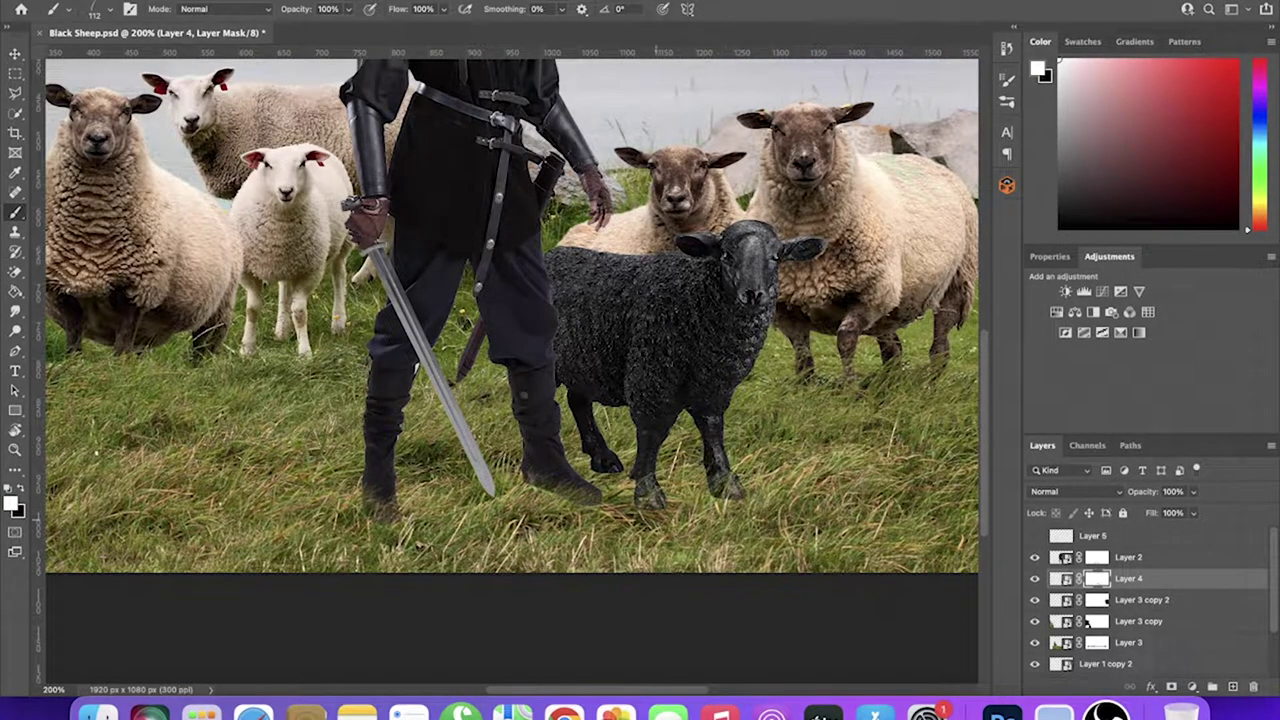
pyautogui.press('super+minus')
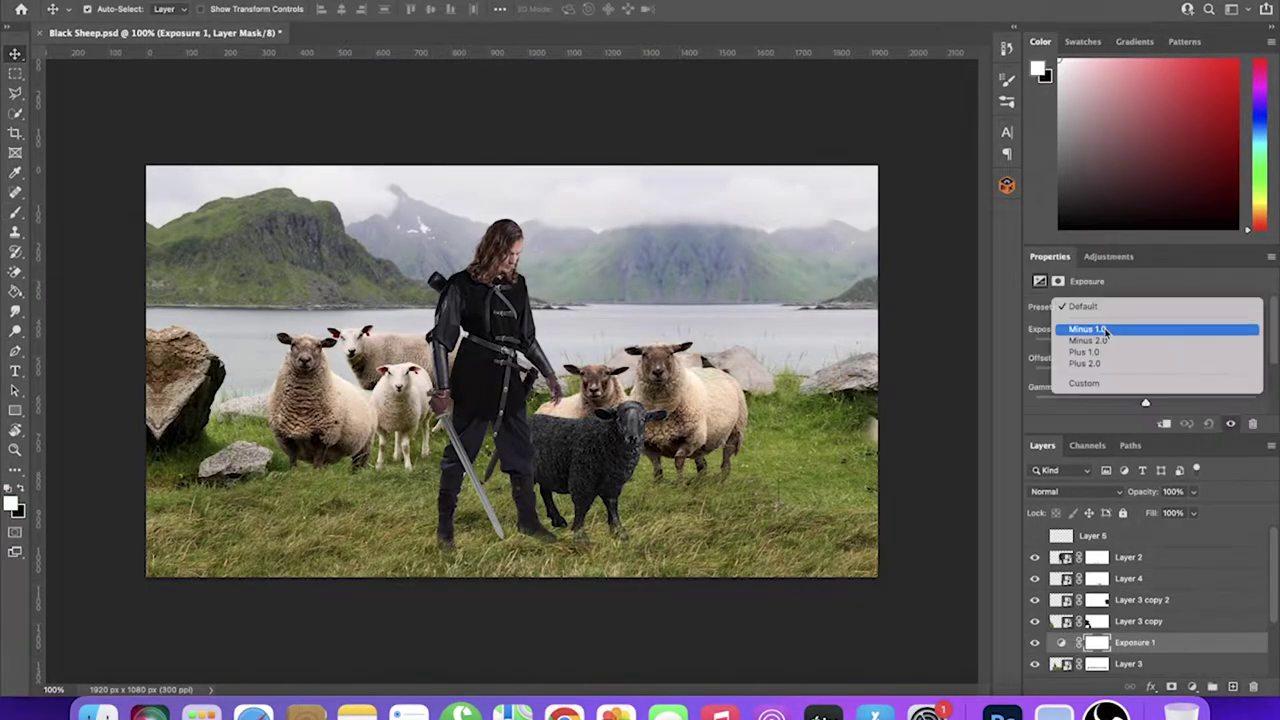
# Paint on Layer 3, then scale the landscape smart object down to 1284 × 856 px
pyautogui.press('b')
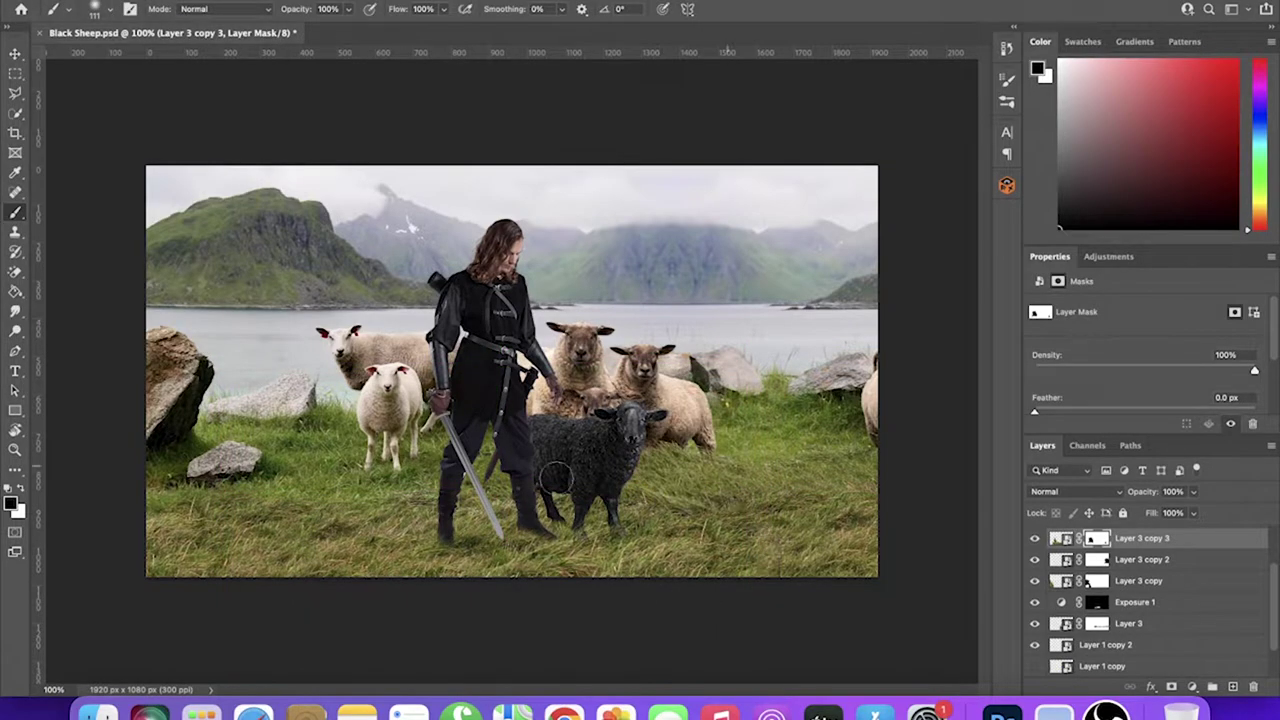
pyautogui.click(1085, 624)
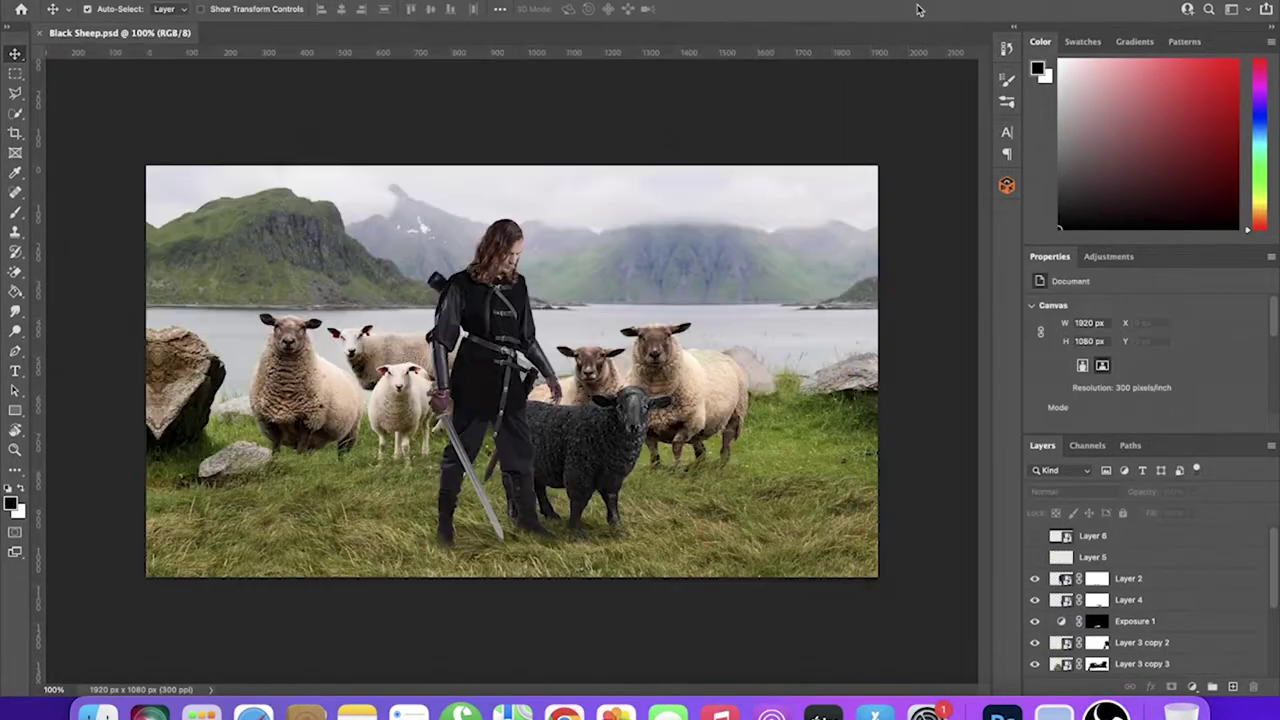
pyautogui.hotkey('ctrl', 't')
pyautogui.moveTo(474, 166); pyautogui.dragTo(478, 190)
# Commit the landscape scaling and use Blend If on Layer 1 to drop its bright sky
pyautogui.press('Return')
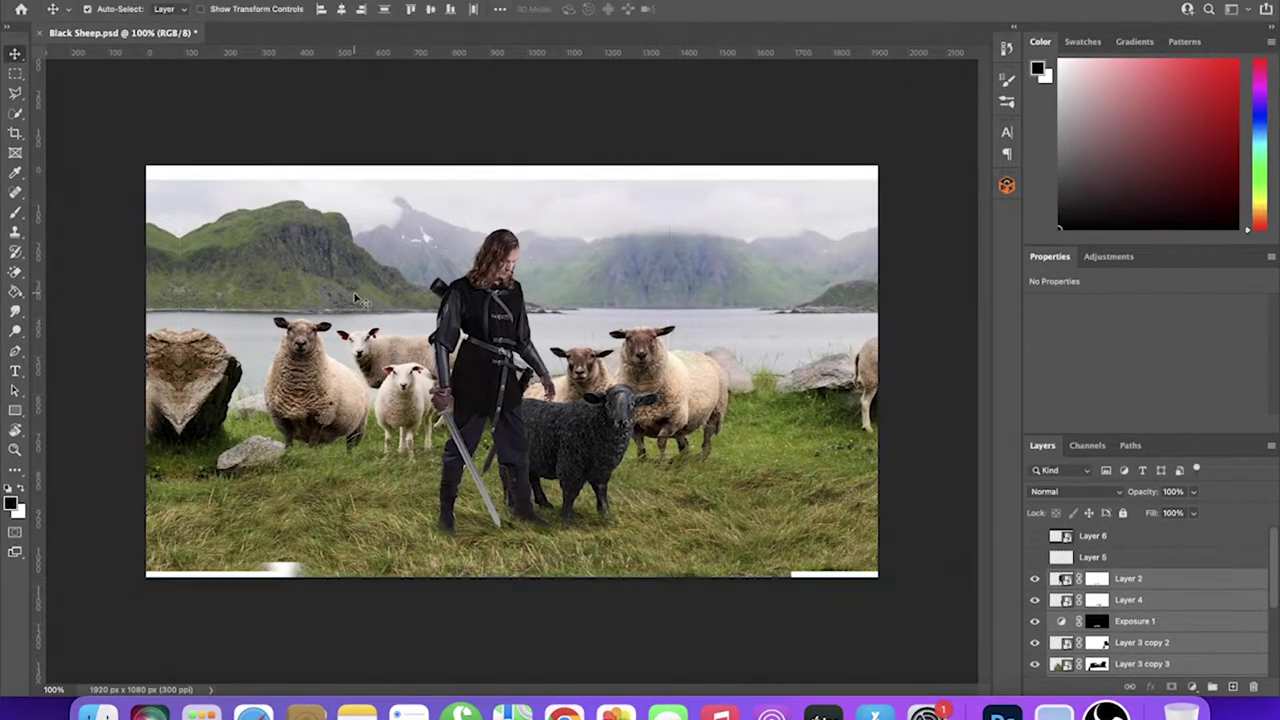
pyautogui.doubleClick(1168, 666)
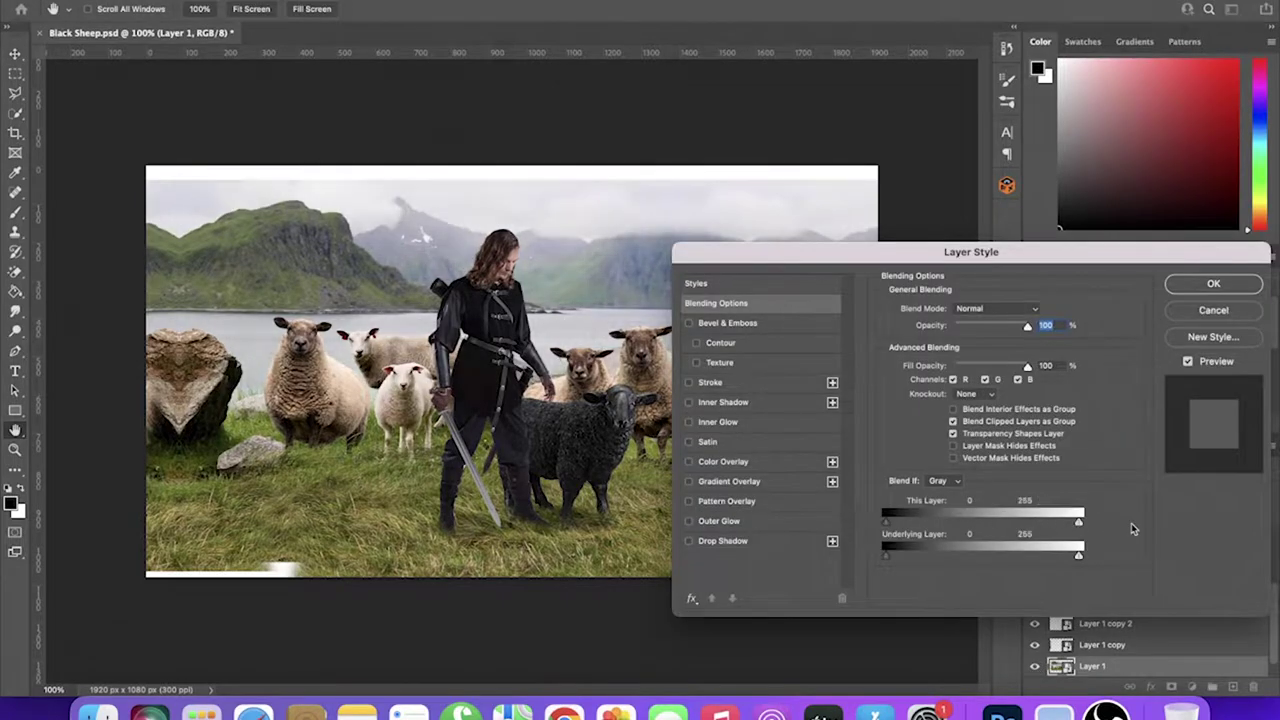
pyautogui.moveTo(1082, 515); pyautogui.dragTo(1030, 525)
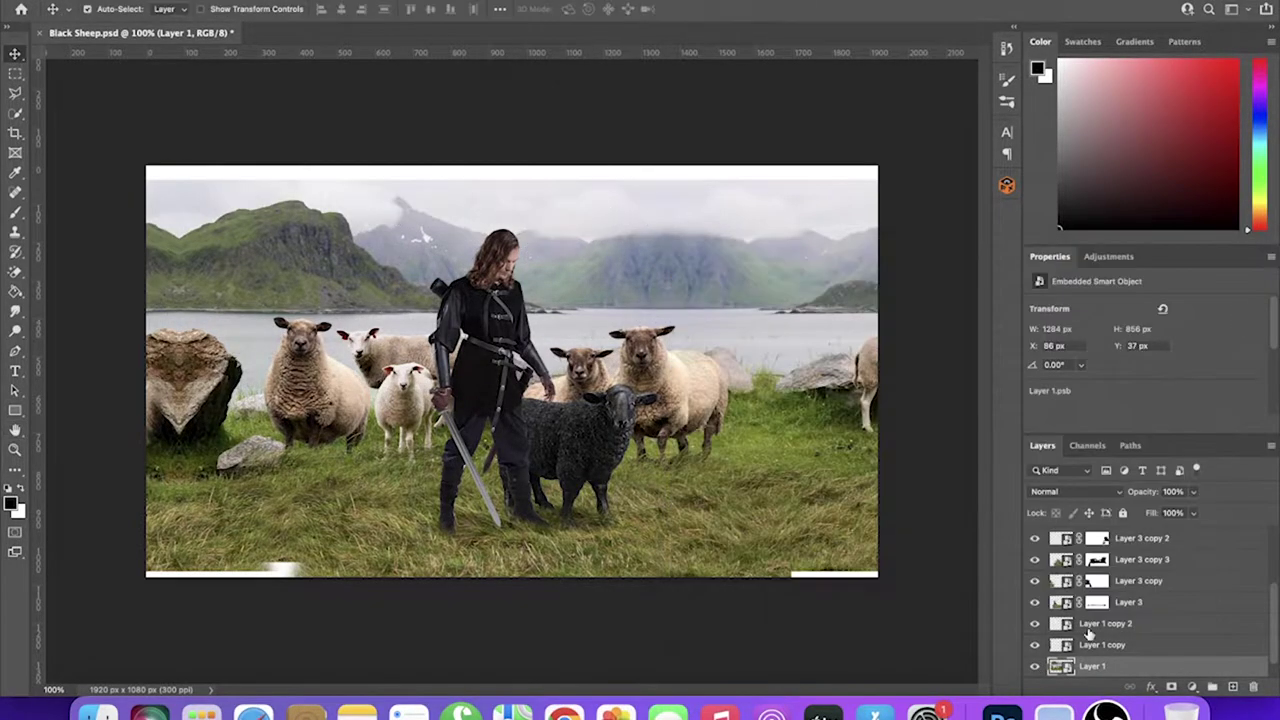
# With a 185 px brush, mask away the grey sky patches at top left and top right
pyautogui.write('185')
pyautogui.press('Return')
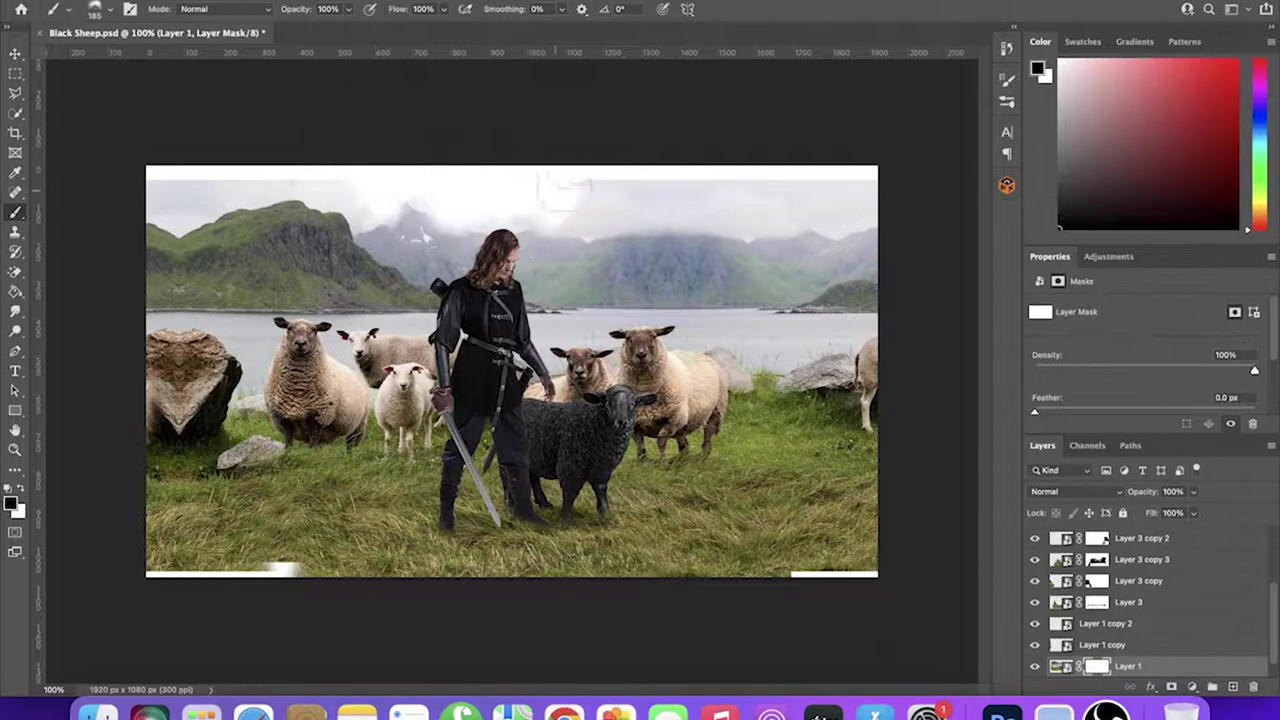
pyautogui.moveTo(1097, 666); pyautogui.dragTo(1040, 643)
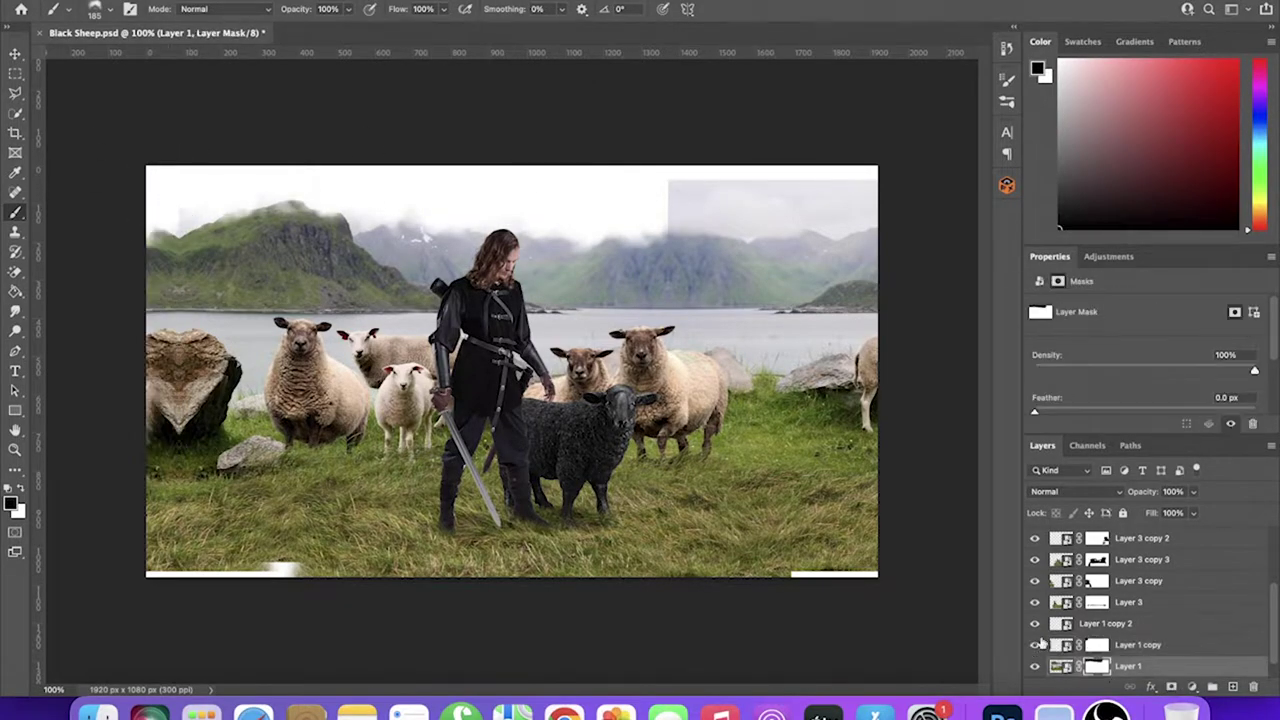
pyautogui.press('x')
pyautogui.moveTo(660, 205); pyautogui.dragTo(738, 215)
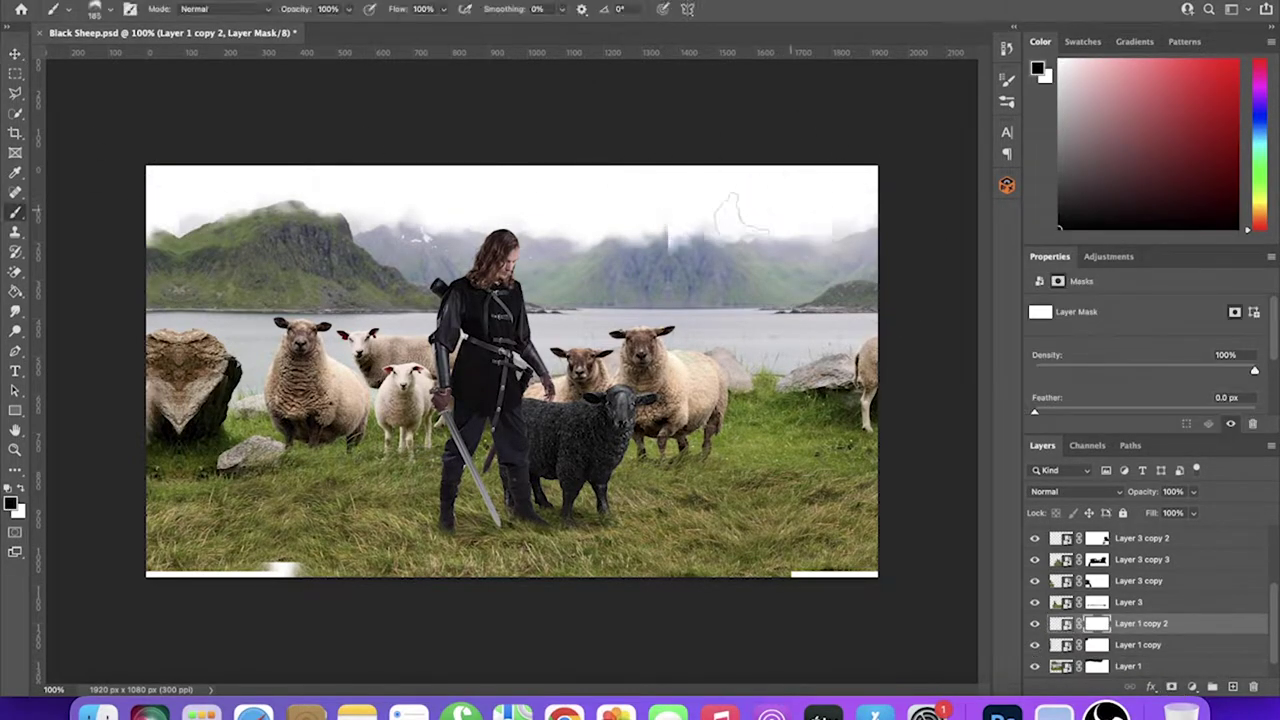
# Touch up the Layer 1 and Layer 1 copy masks with a 49 px brush, checking transparency
pyautogui.click(94, 9)
pyautogui.write('49')
pyautogui.press('Return')
pyautogui.press('x')
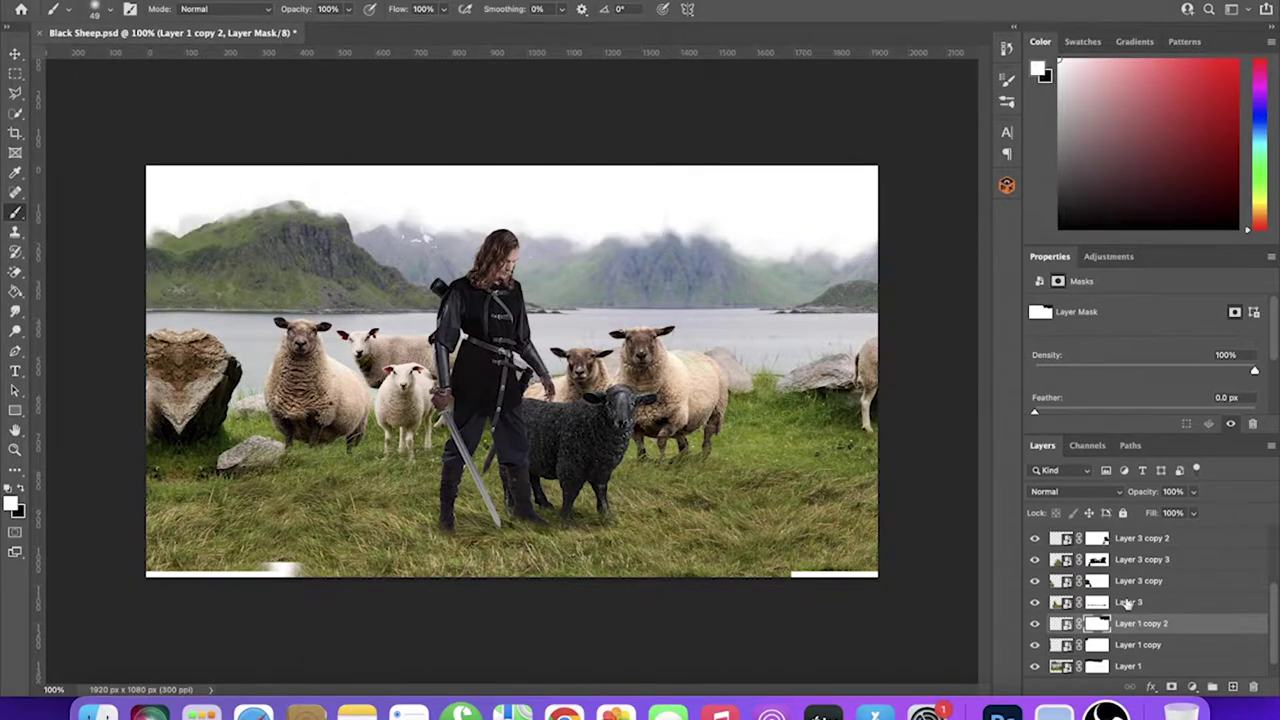
pyautogui.hotkey('alt', '[')
pyautogui.hotkey('alt', '[')
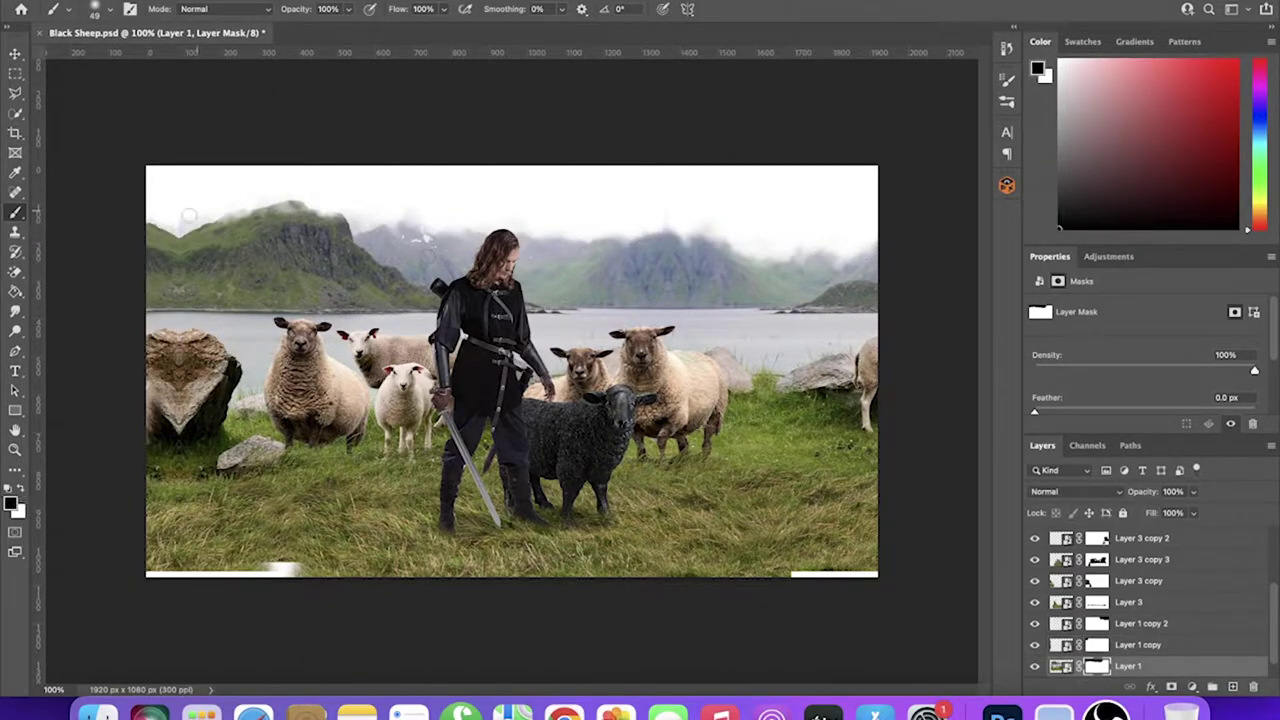
pyautogui.scroll(-1, 1082, 640)
pyautogui.click(1035, 666)
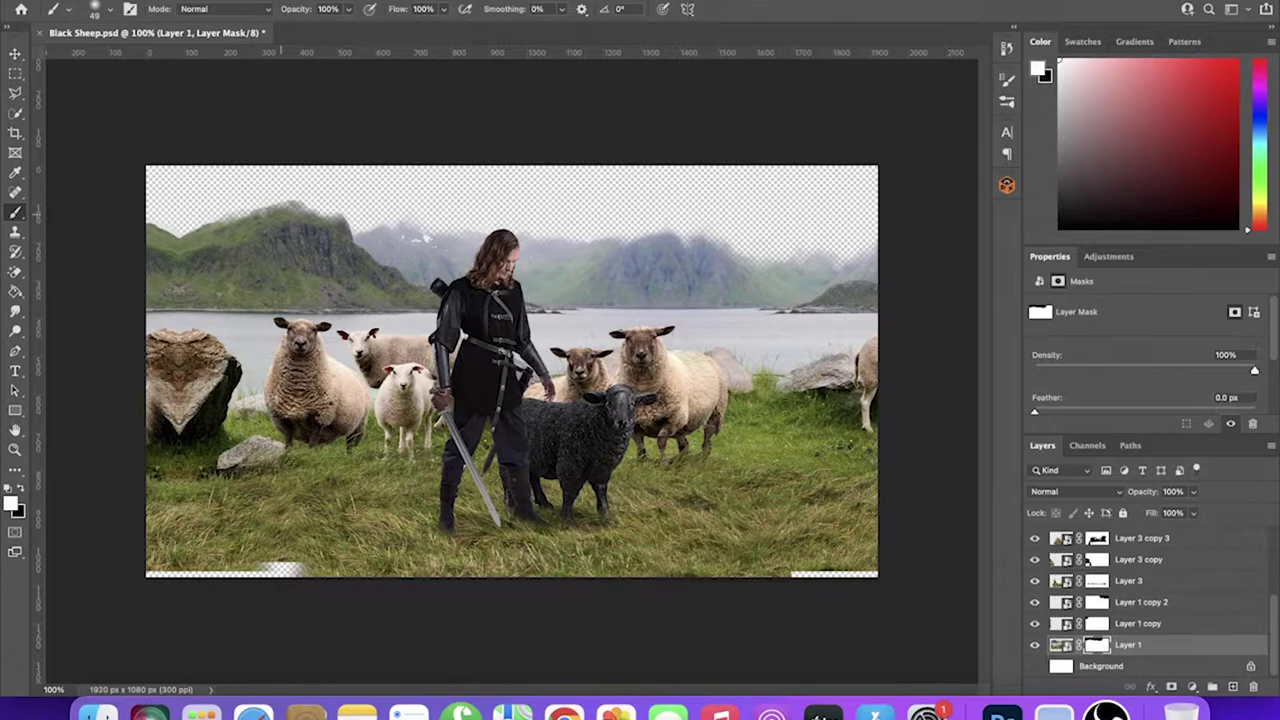
pyautogui.hotkey('alt', ']')
pyautogui.press('x')
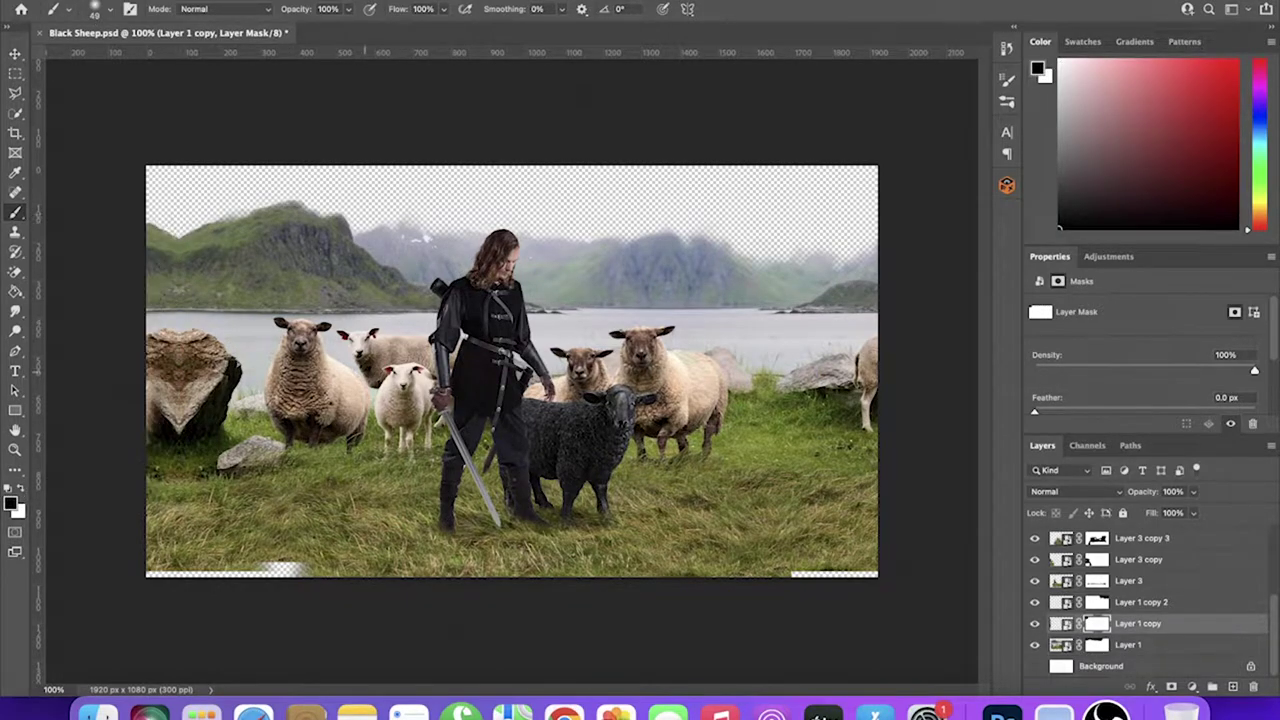
pyautogui.click(1035, 666)
# Stretch Layer 3 copy down so grass fills the empty bottom edge
pyautogui.click(1138, 559)
pyautogui.hotkey('ctrl', 'alt', 't')
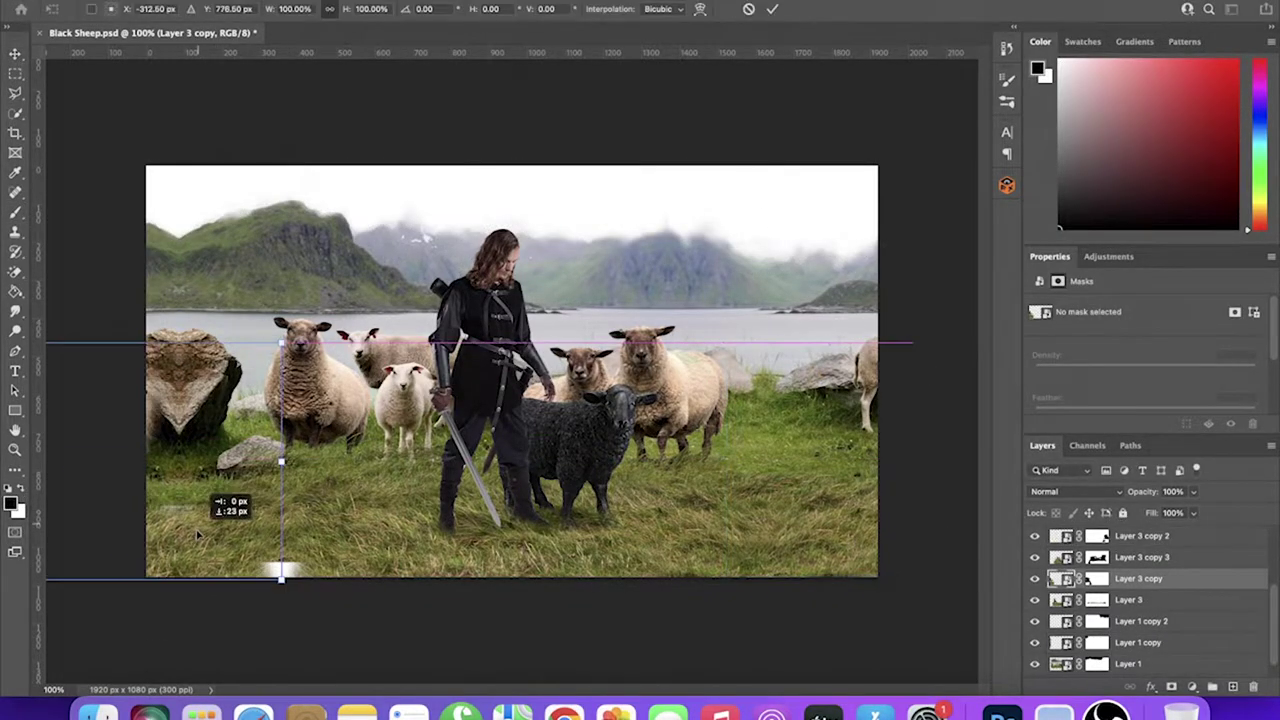
pyautogui.moveTo(962, 568)
pyautogui.mouseDown()
pyautogui.moveTo(280, 568)
pyautogui.moveTo(320, 570)
pyautogui.mouseUp()
pyautogui.press('Return')
# Move Layer 1 copy 2 to place the right-hand sheep and mountain
pyautogui.press('b')
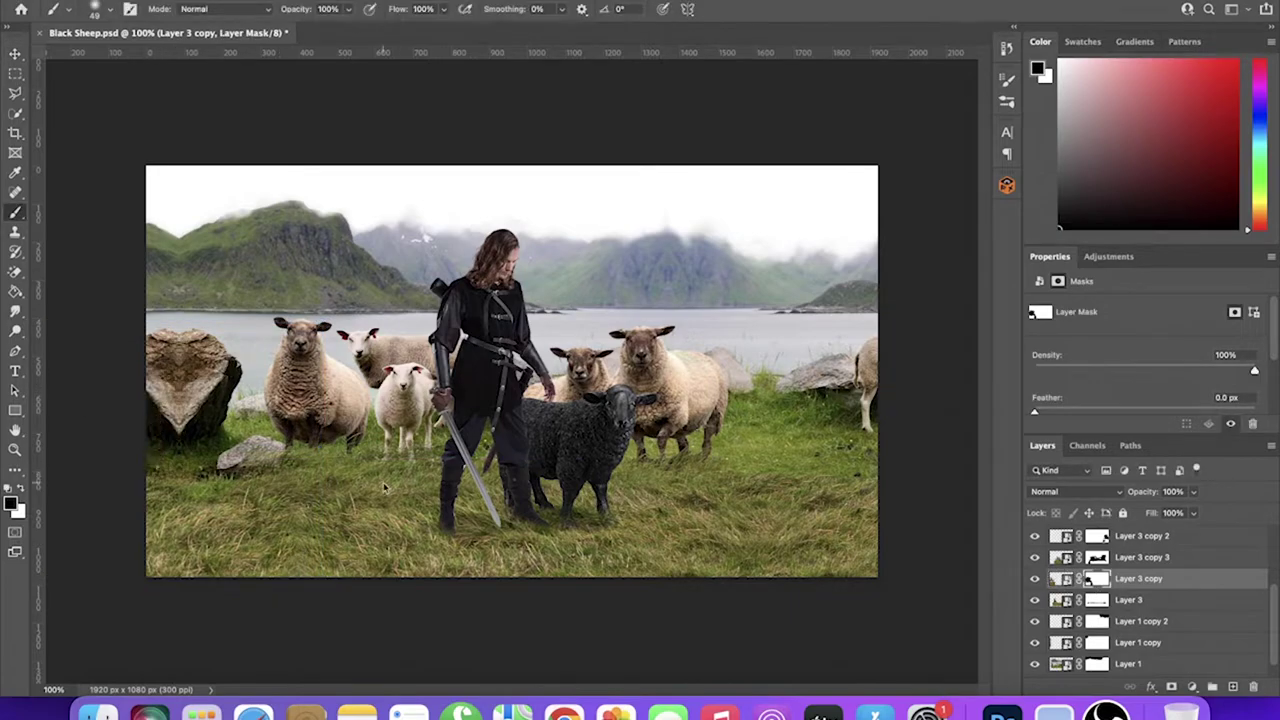
pyautogui.press('v')
pyautogui.moveTo(790, 350)
pyautogui.mouseDown()
pyautogui.moveTo(966, 443)
pyautogui.moveTo(805, 355)
pyautogui.moveTo(822, 357)
pyautogui.mouseUp()
# Slide the right-hand sheep further right, then shrink the background scene and shift it up-left
pyautogui.click(20, 490)
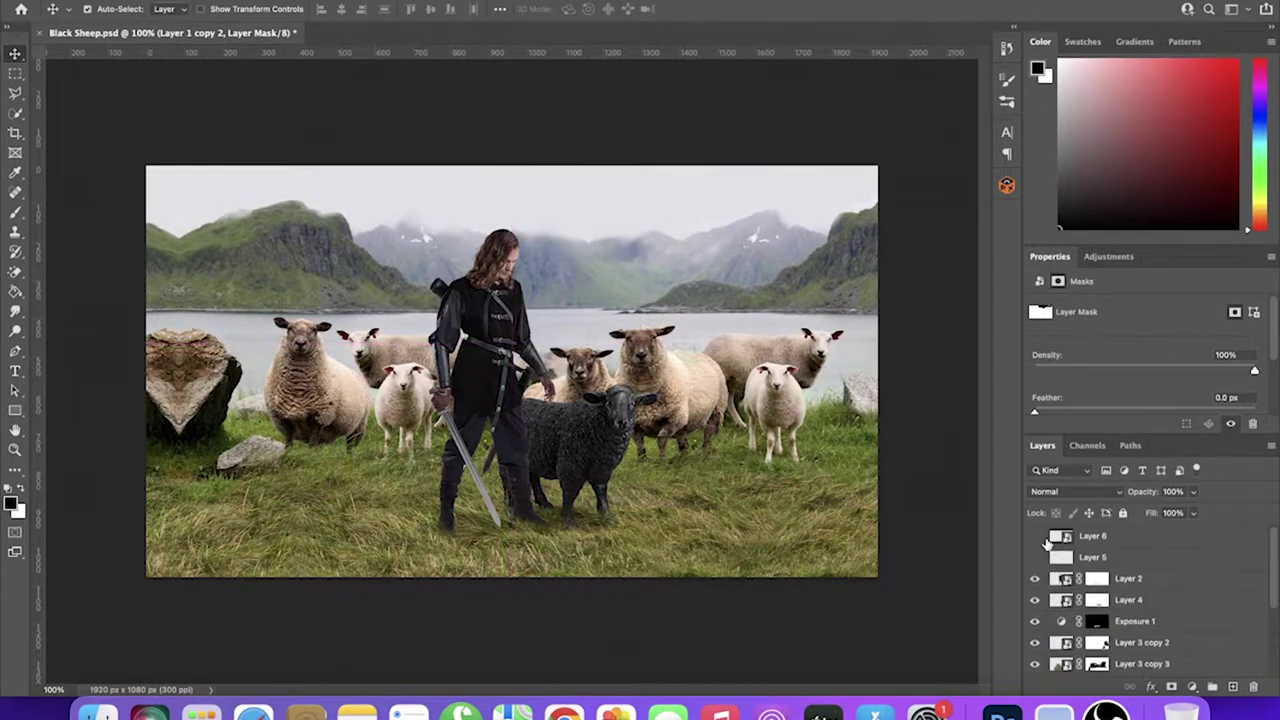
pyautogui.moveTo(782, 406); pyautogui.dragTo(935, 386)
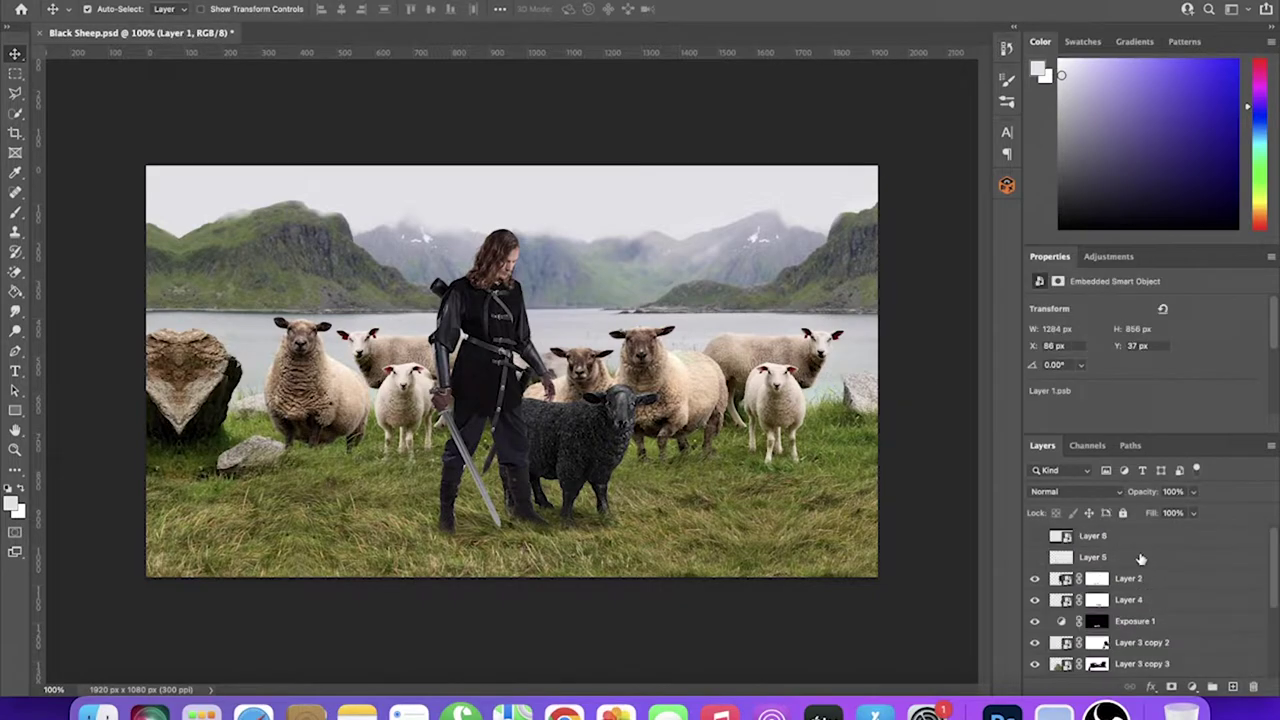
pyautogui.hotkey('ctrl', 't')
pyautogui.moveTo(444, 577); pyautogui.dragTo(463, 566)
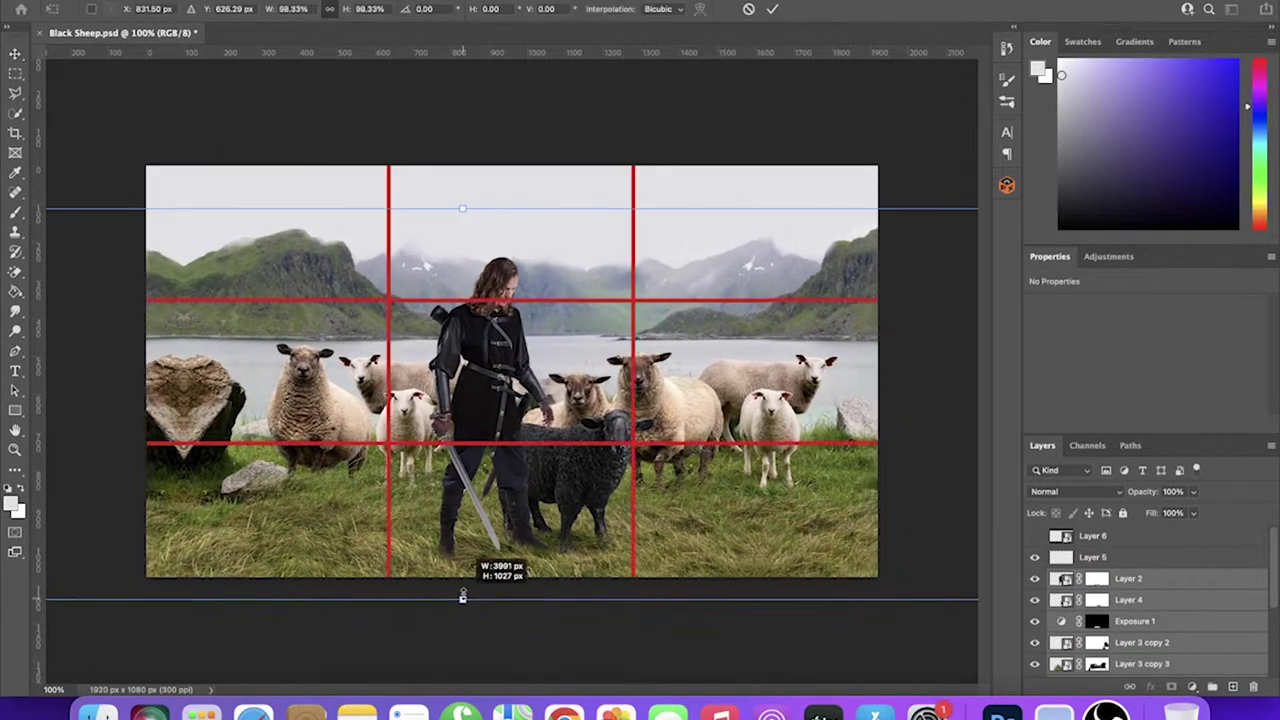
pyautogui.moveTo(520, 258); pyautogui.dragTo(506, 265)
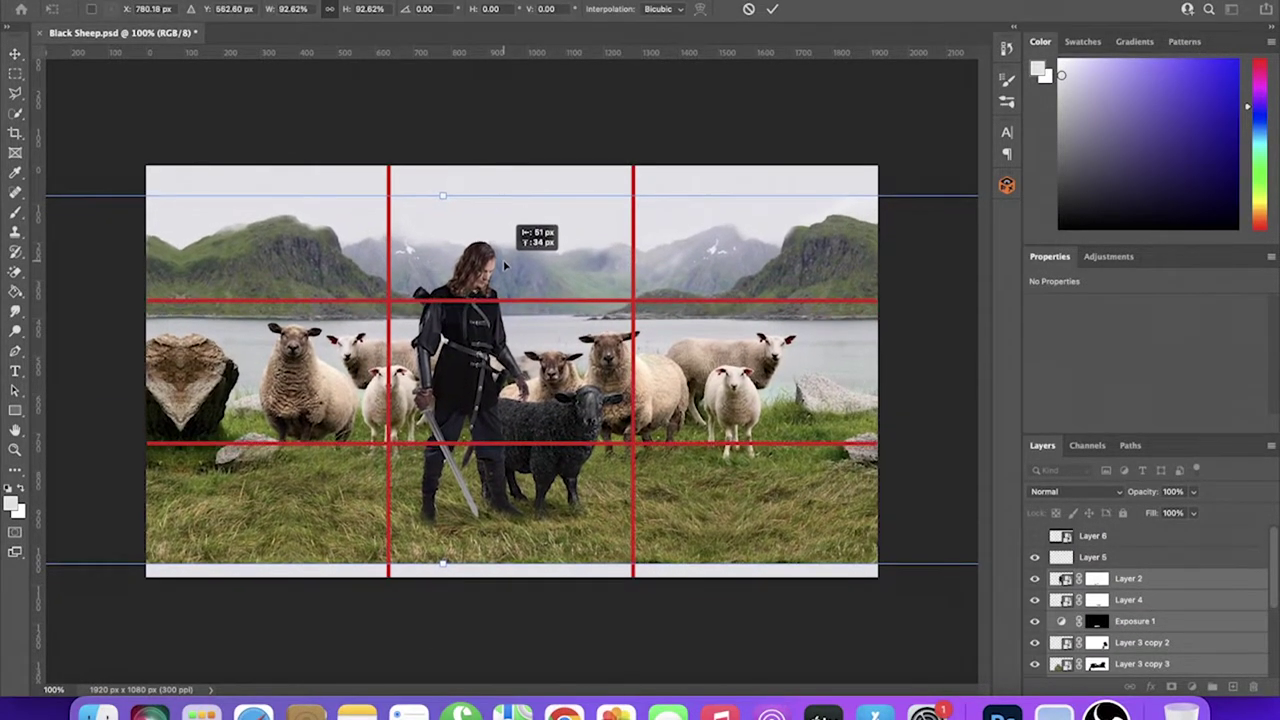
pyautogui.click(772, 9)
pyautogui.click(1035, 536)
# Nudge the background scene upward and widen it toward the right
pyautogui.hotkey('ctrl', 't')
pyautogui.moveTo(545, 490); pyautogui.dragTo(525, 495)
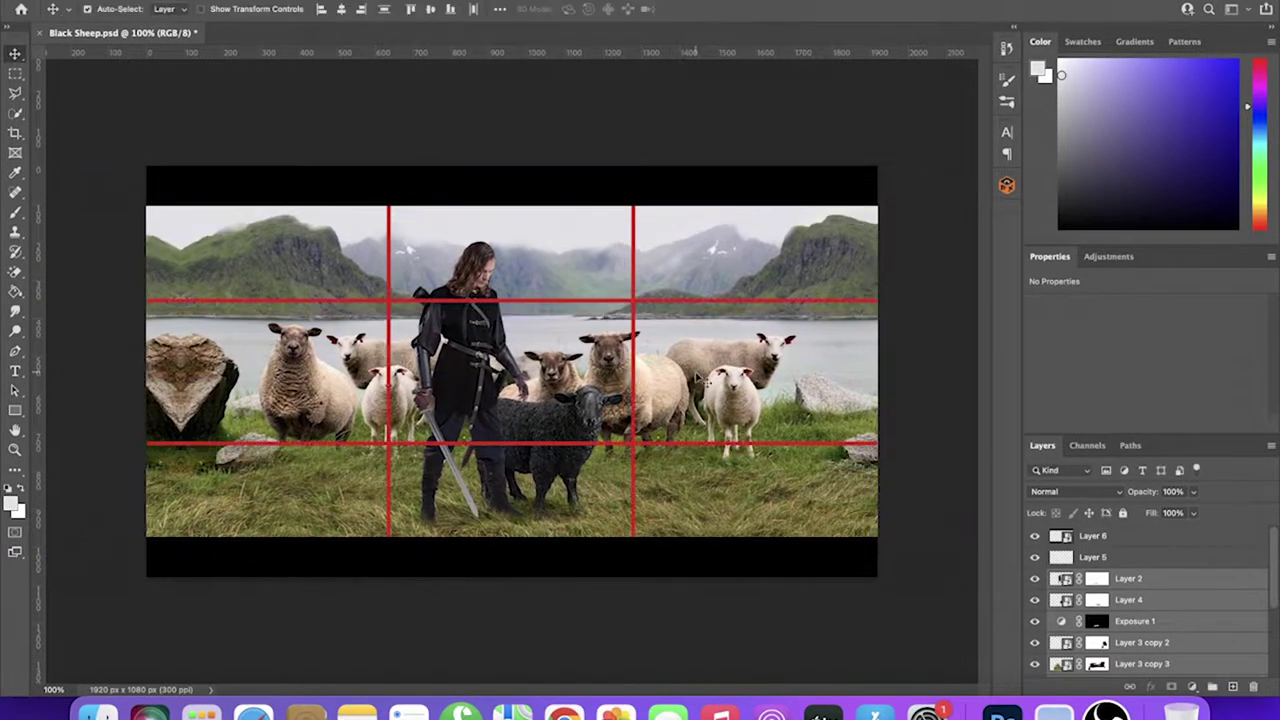
pyautogui.hotkey('ctrl', '-')
pyautogui.moveTo(943, 376)
pyautogui.mouseDown()
pyautogui.moveTo(951, 366)
pyautogui.moveTo(918, 377)
pyautogui.mouseUp()
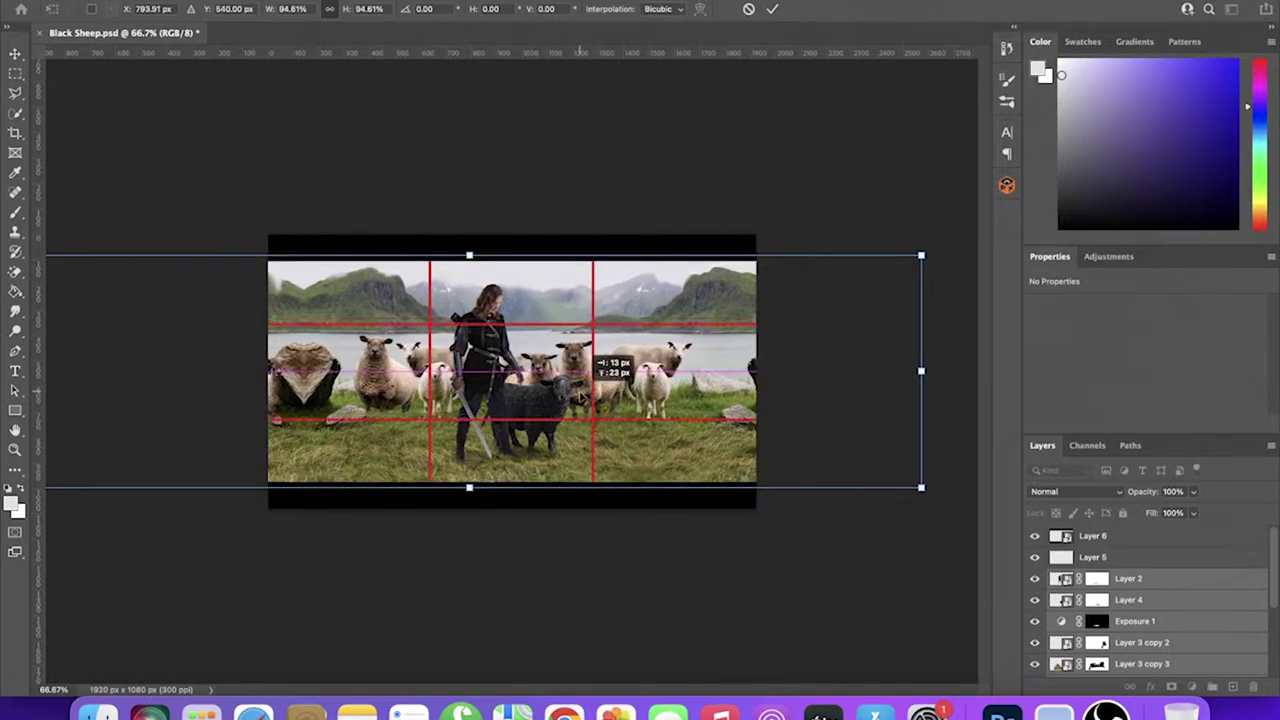
pyautogui.click(772, 9)
pyautogui.hotkey('ctrl', '+')
# Move the lamb into place left of the rock
pyautogui.scroll(-5, 1150, 610)
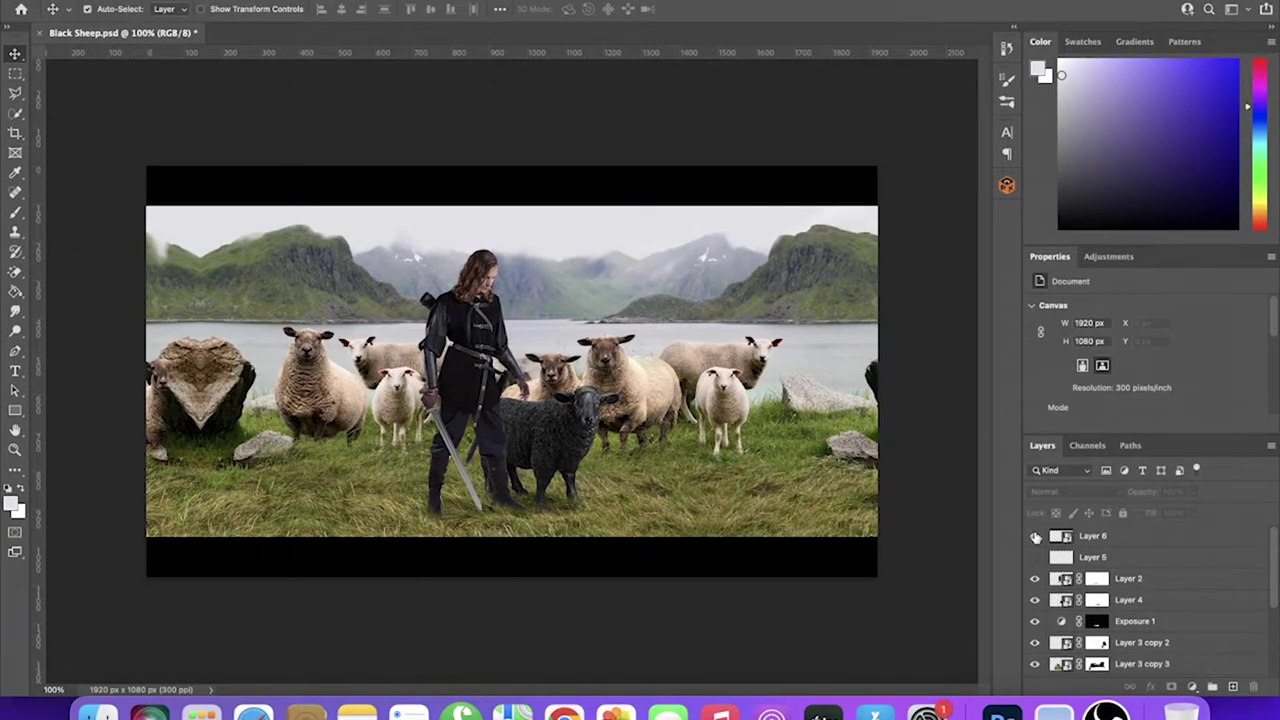
pyautogui.click(1085, 667)
pyautogui.press('v')
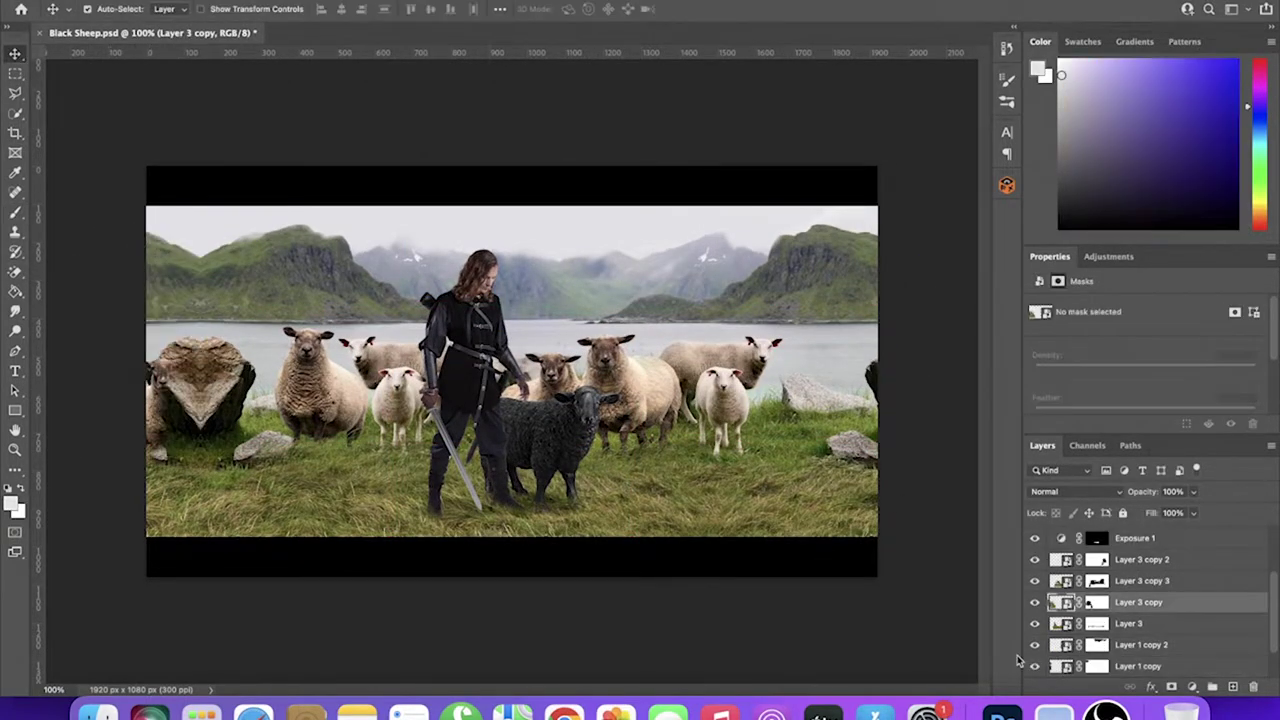
pyautogui.moveTo(210, 470); pyautogui.dragTo(235, 415)
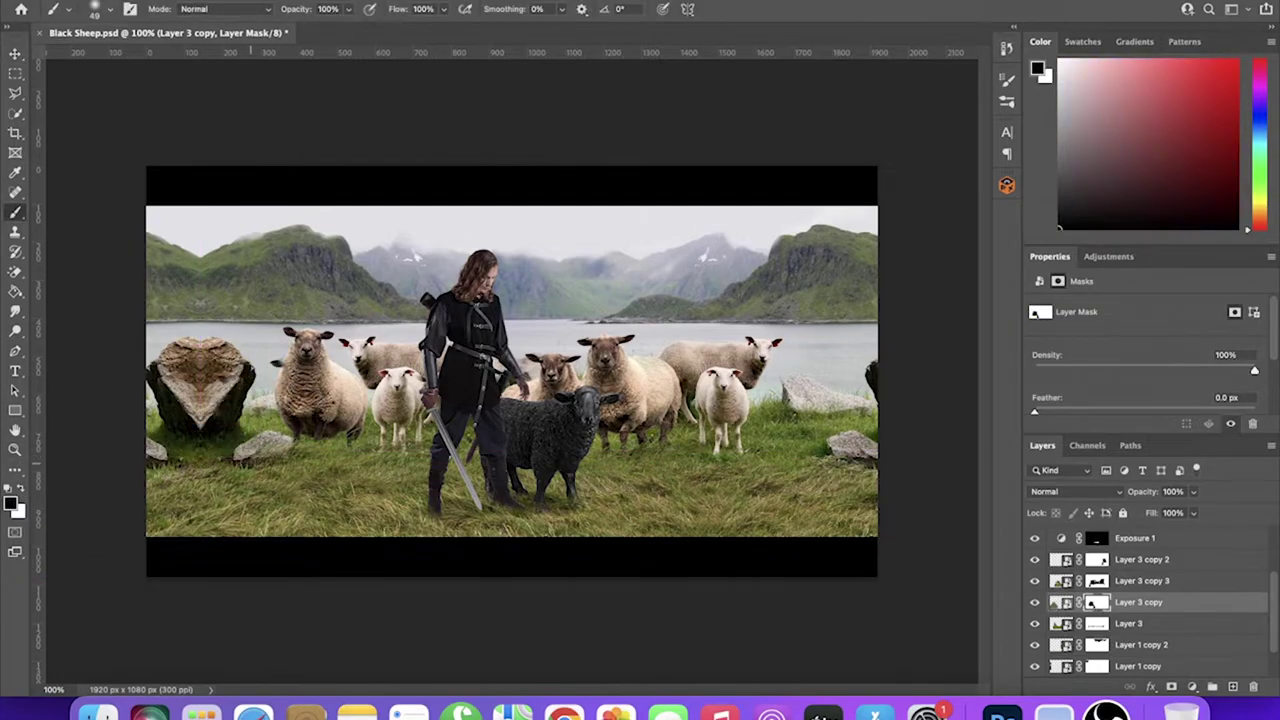
# Stamp all visible layers into one merged layer and stretch it down to fill the canvas
pyautogui.hotkey('ctrl', 'alt', 'shift', 'e')
pyautogui.hotkey('ctrl', 't')
pyautogui.moveTo(448, 577); pyautogui.dragTo(447, 600)
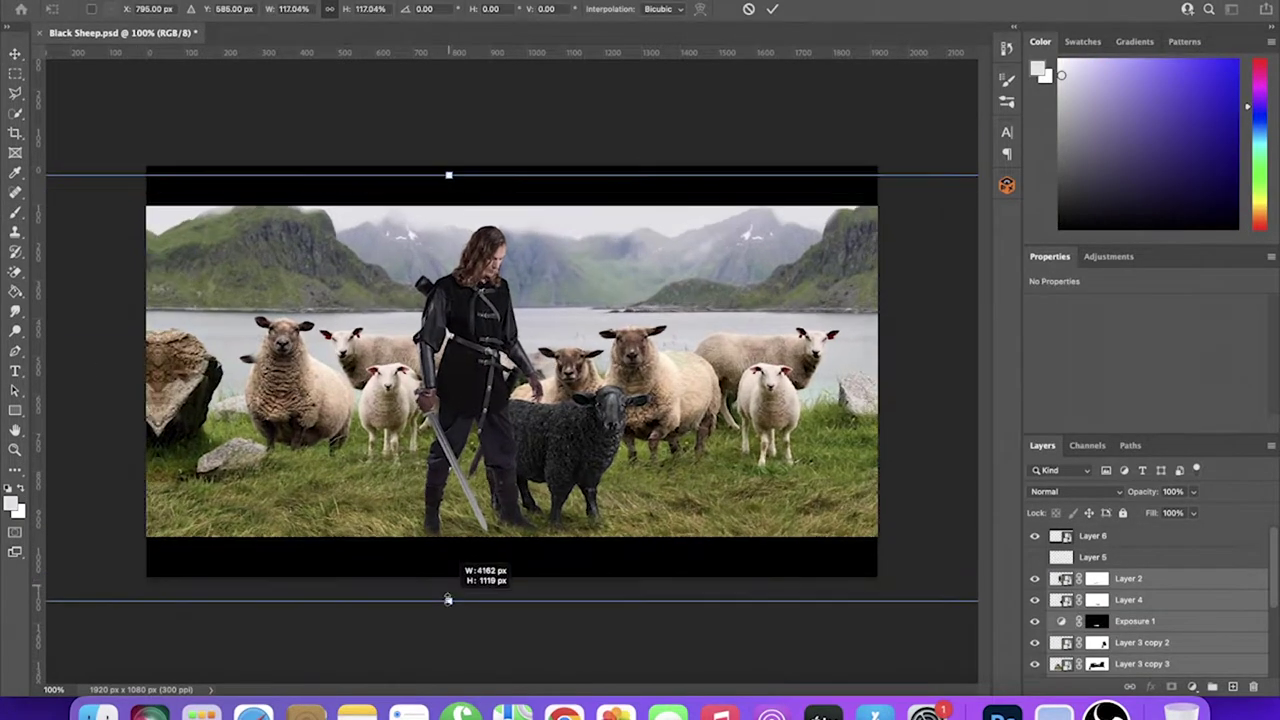
pyautogui.press('Return')
pyautogui.press('c')
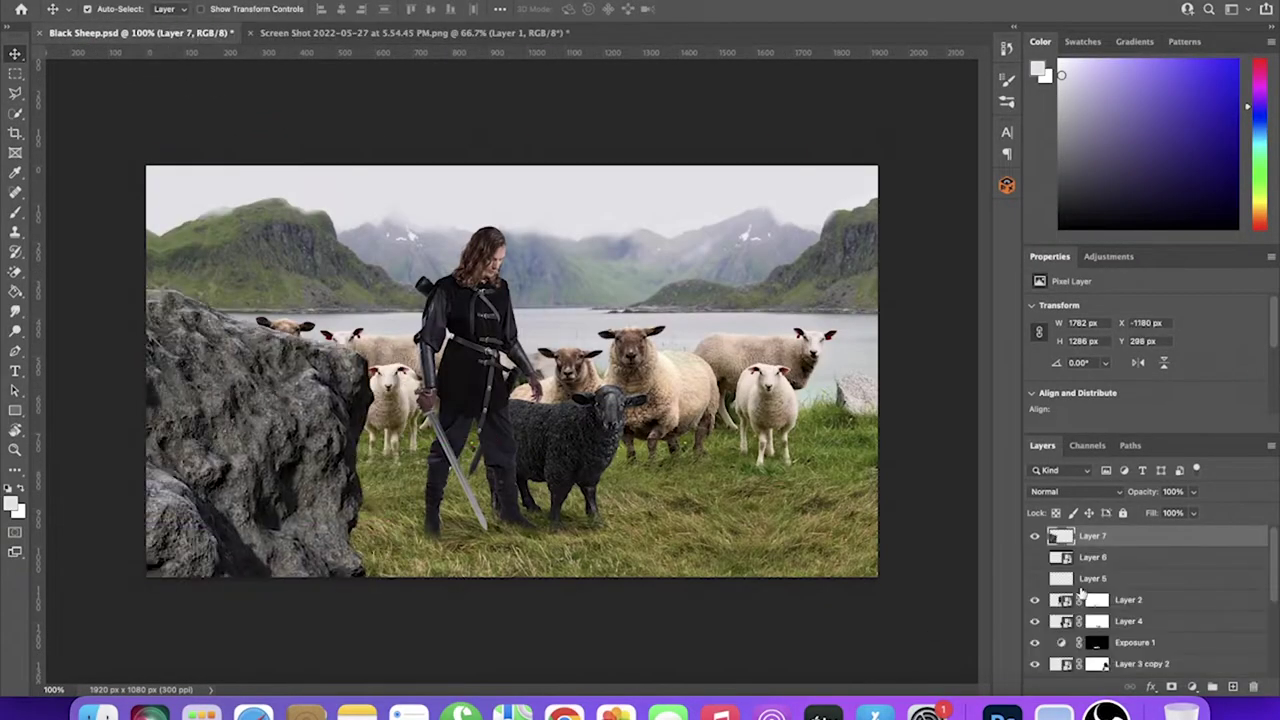
# Enlarge, flip and rotate the pasted rock and move it to the bottom-right foreground
pyautogui.moveTo(165, 437)
pyautogui.mouseDown()
pyautogui.moveTo(225, 538)
pyautogui.moveTo(200, 450)
pyautogui.mouseUp()
pyautogui.click(747, 8)
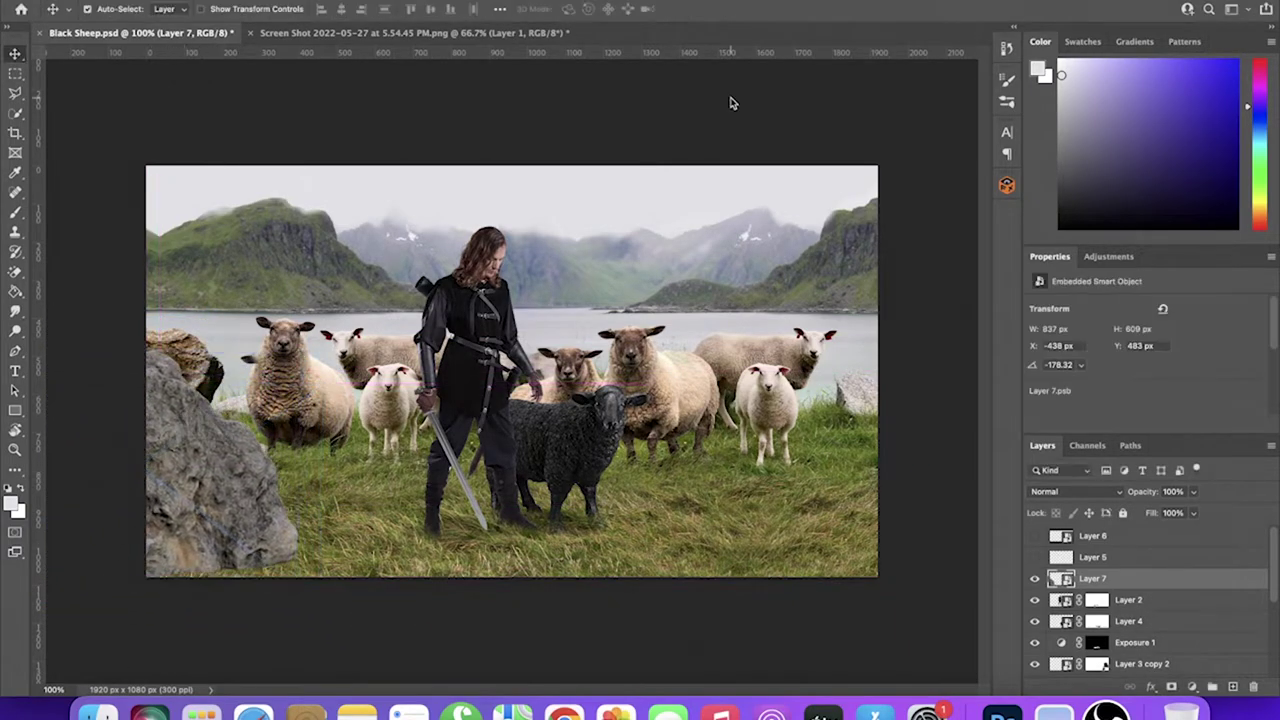
pyautogui.moveTo(292, 505); pyautogui.dragTo(780, 450)
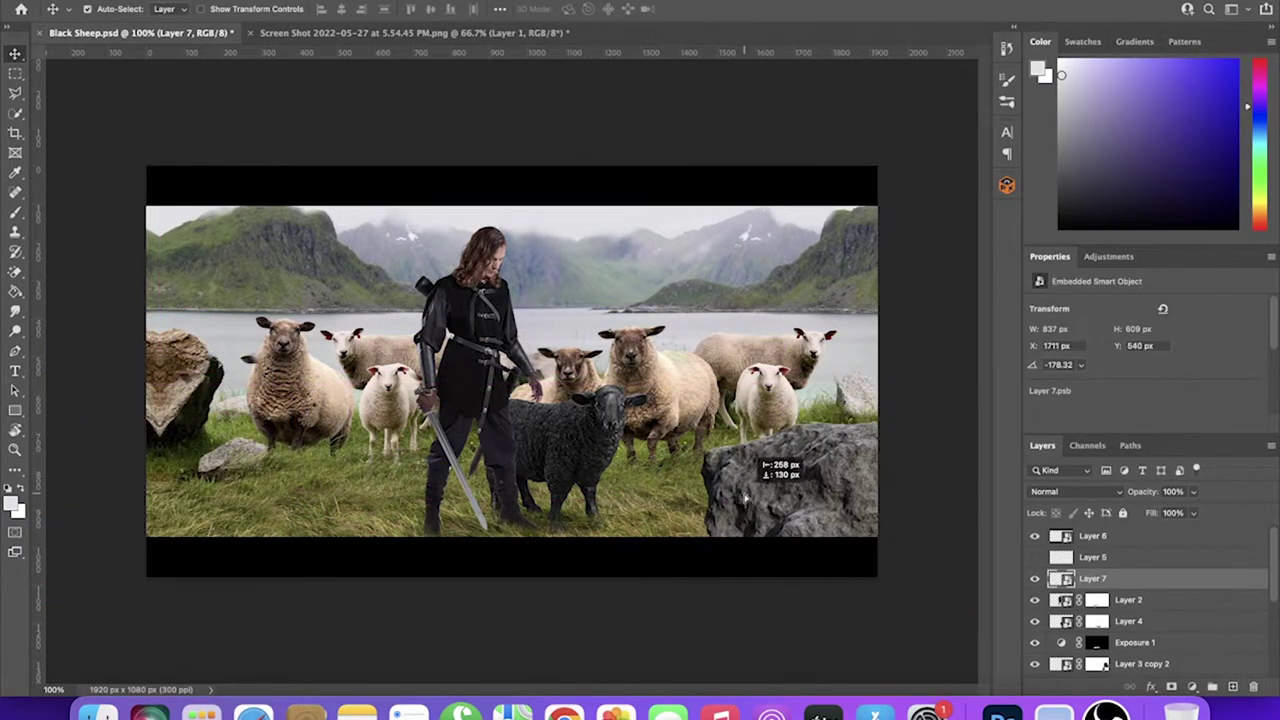
# Hide the merged letterboxed layer and zoom into the left side with the Spot Healing Brush
pyautogui.click(1035, 536)
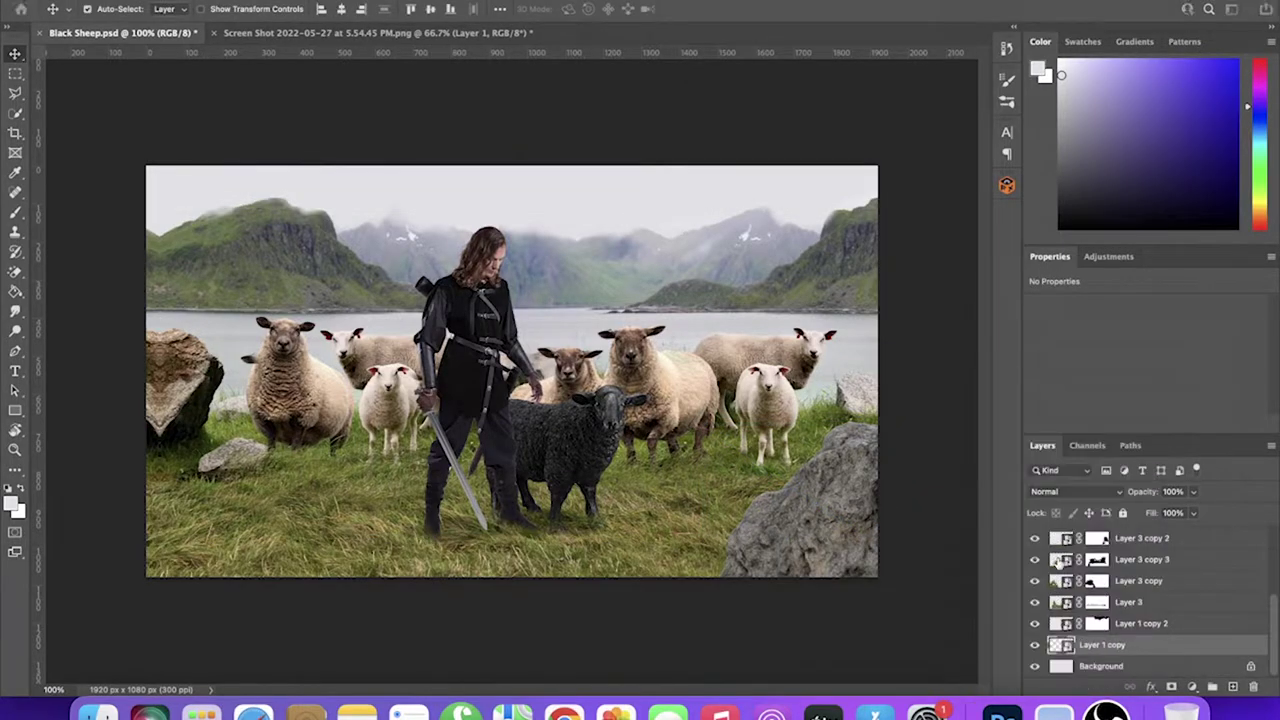
pyautogui.press('j')
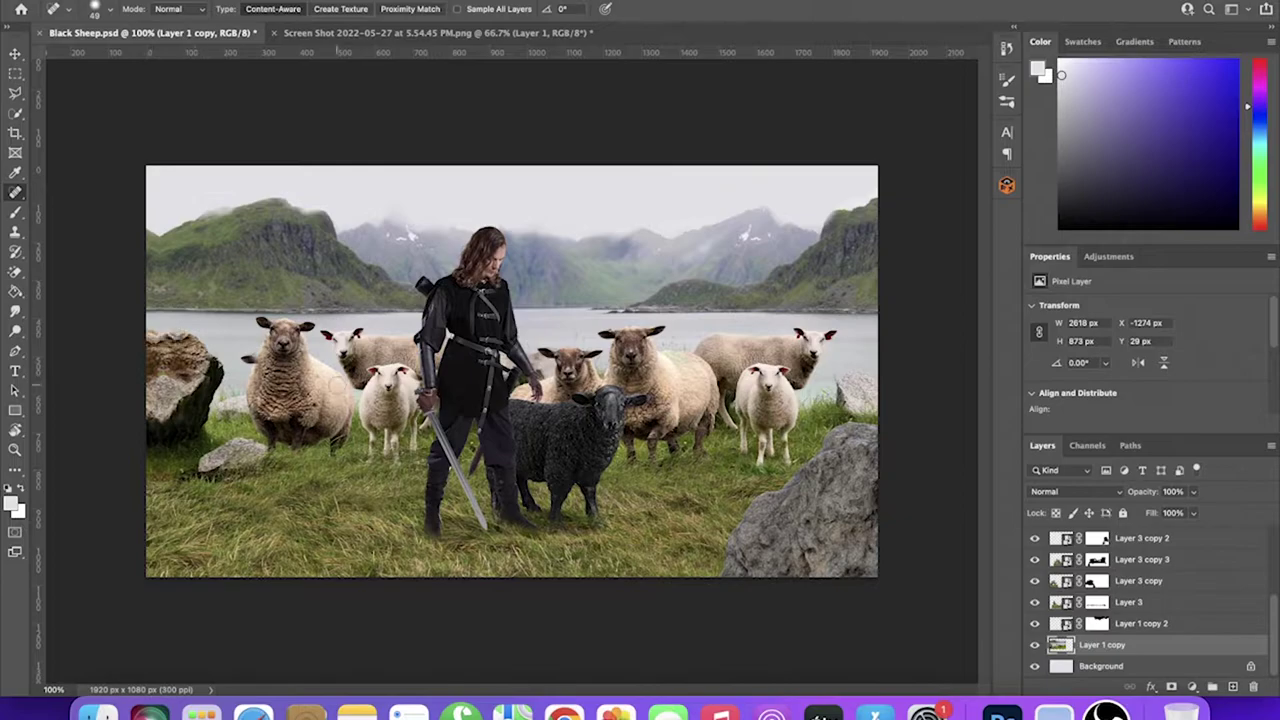
pyautogui.hotkey('ctrl', '+')
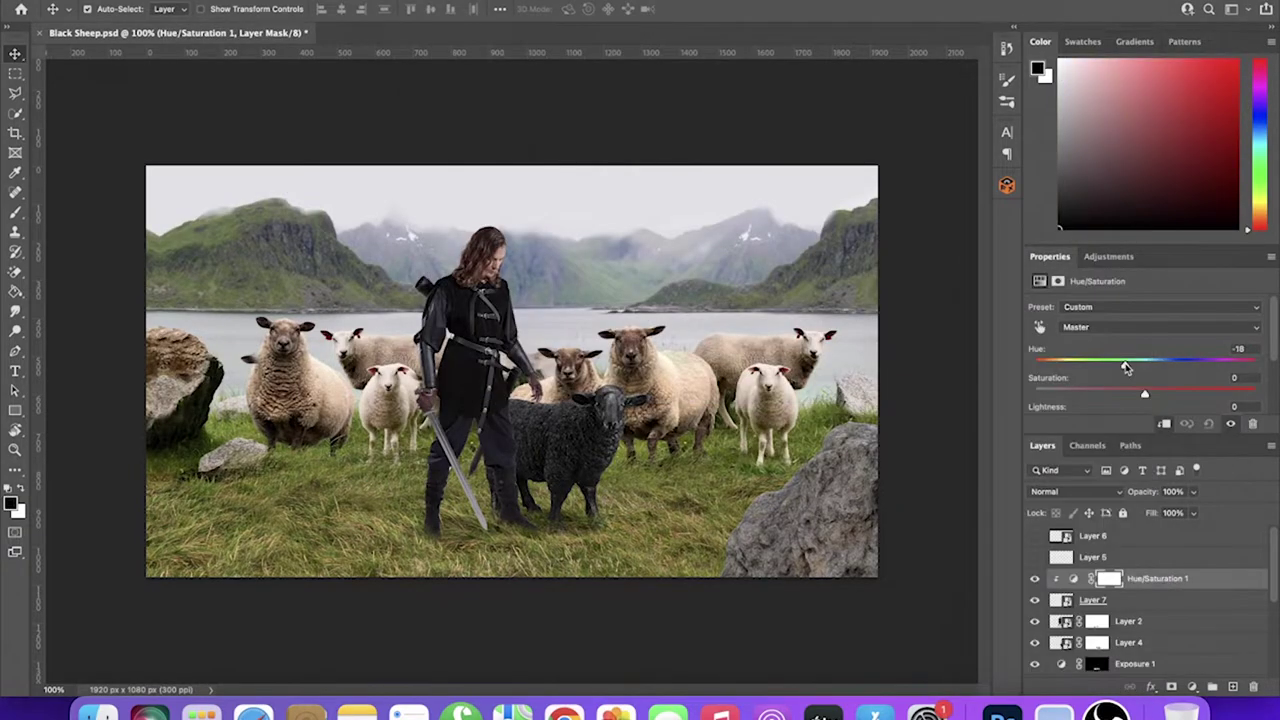
# Drag the rock's Hue/Saturation slider to remove its green tint, then scroll the Layers panel
pyautogui.moveTo(1157, 373); pyautogui.dragTo(1145, 378)
pyautogui.scroll(-1, 1145, 380)
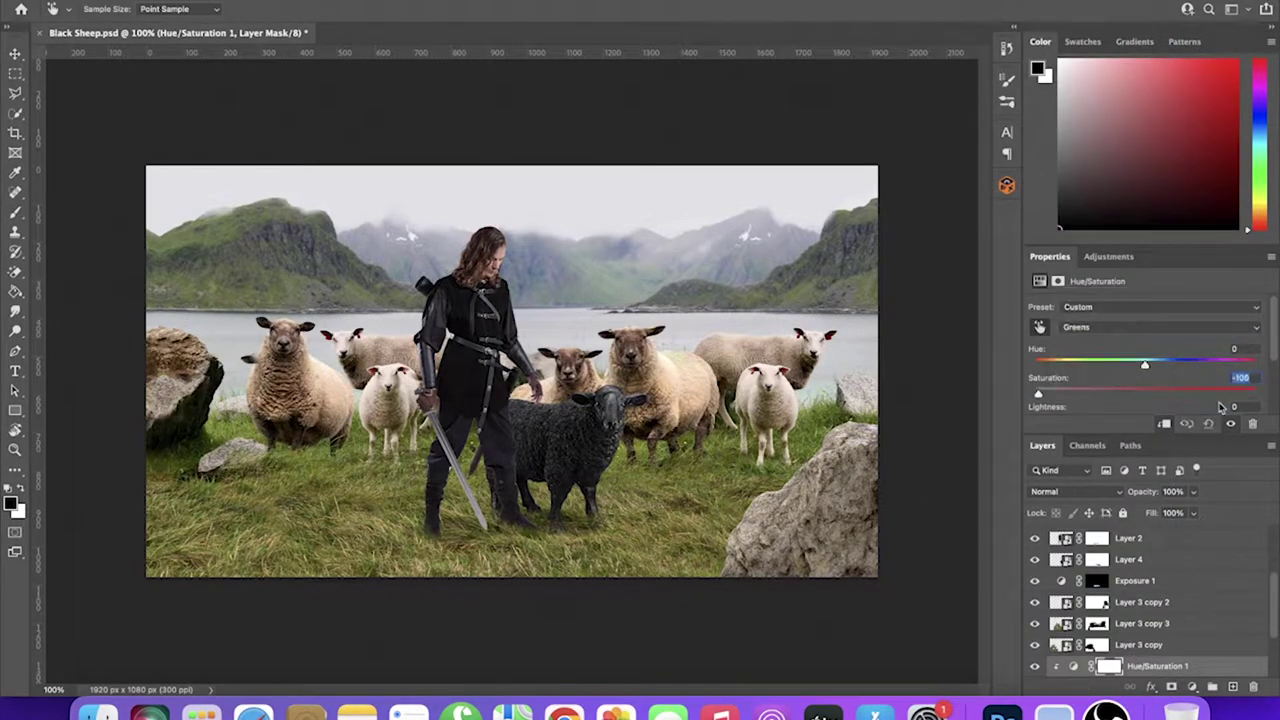
pyautogui.scroll(-2, 1157, 423)
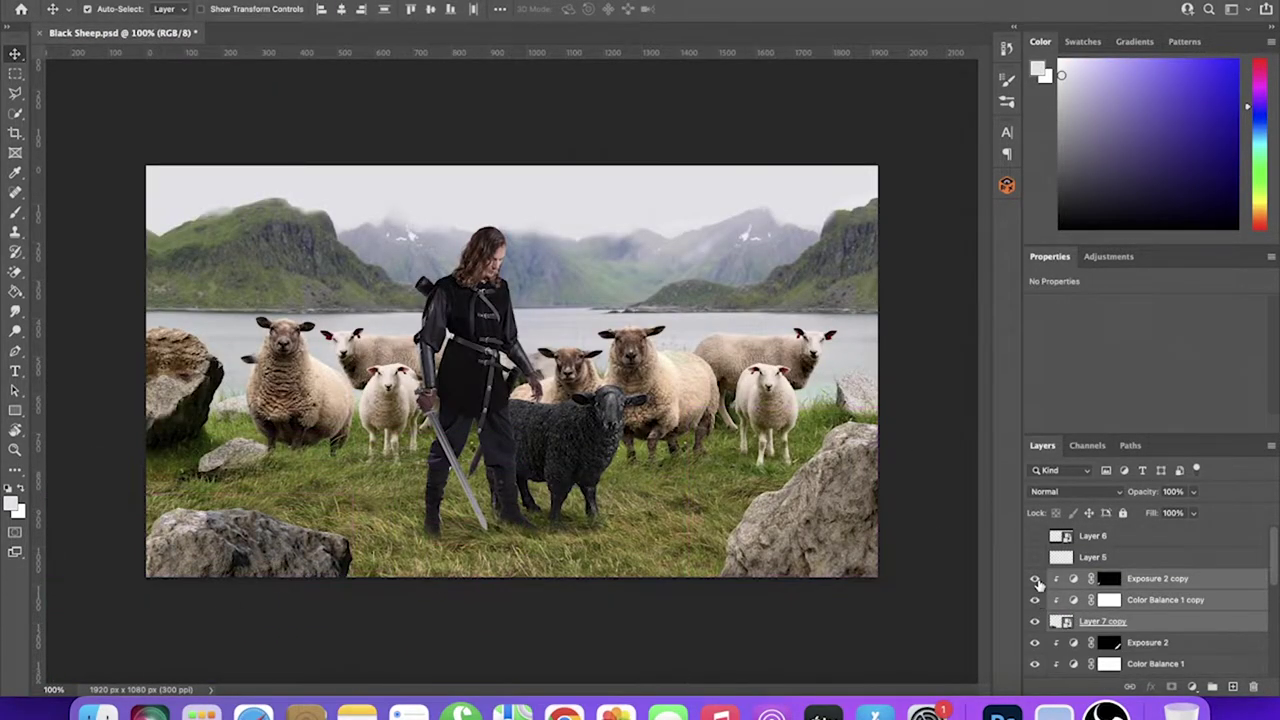
# Add a new Exposure adjustment and rotate the rock copy toward the bottom-left
pyautogui.click(1035, 579)
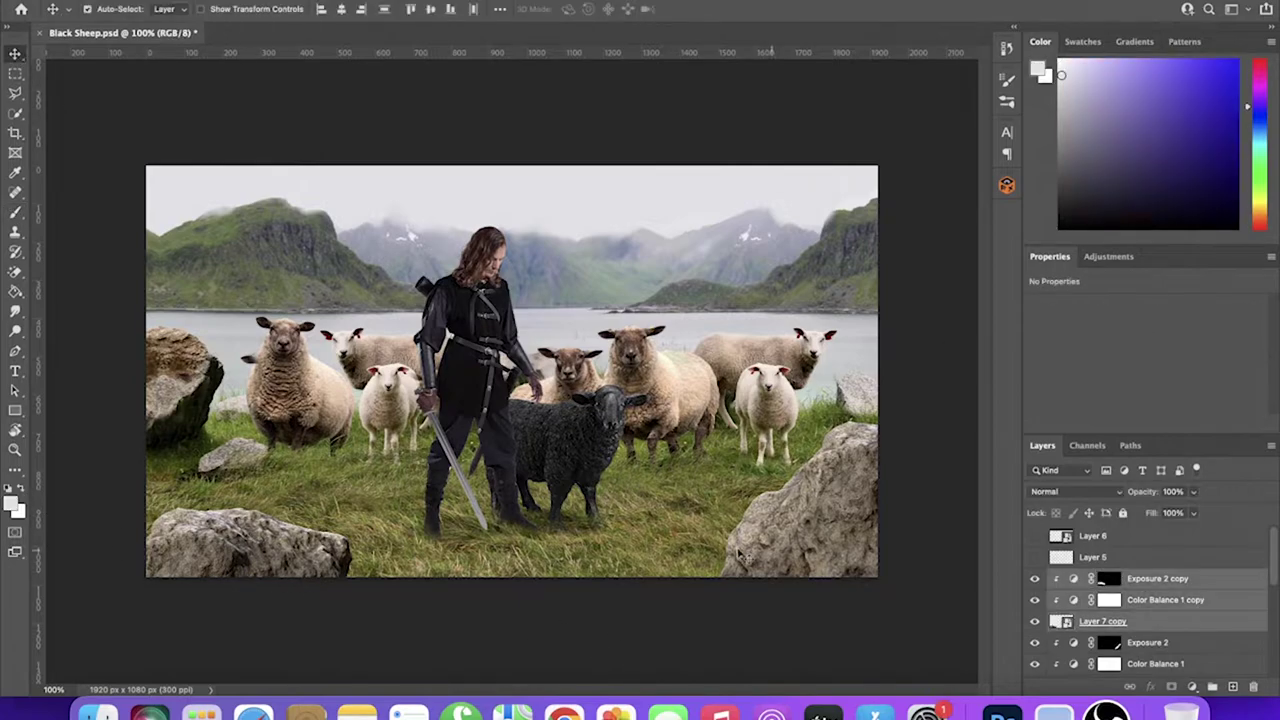
pyautogui.click(1120, 292)
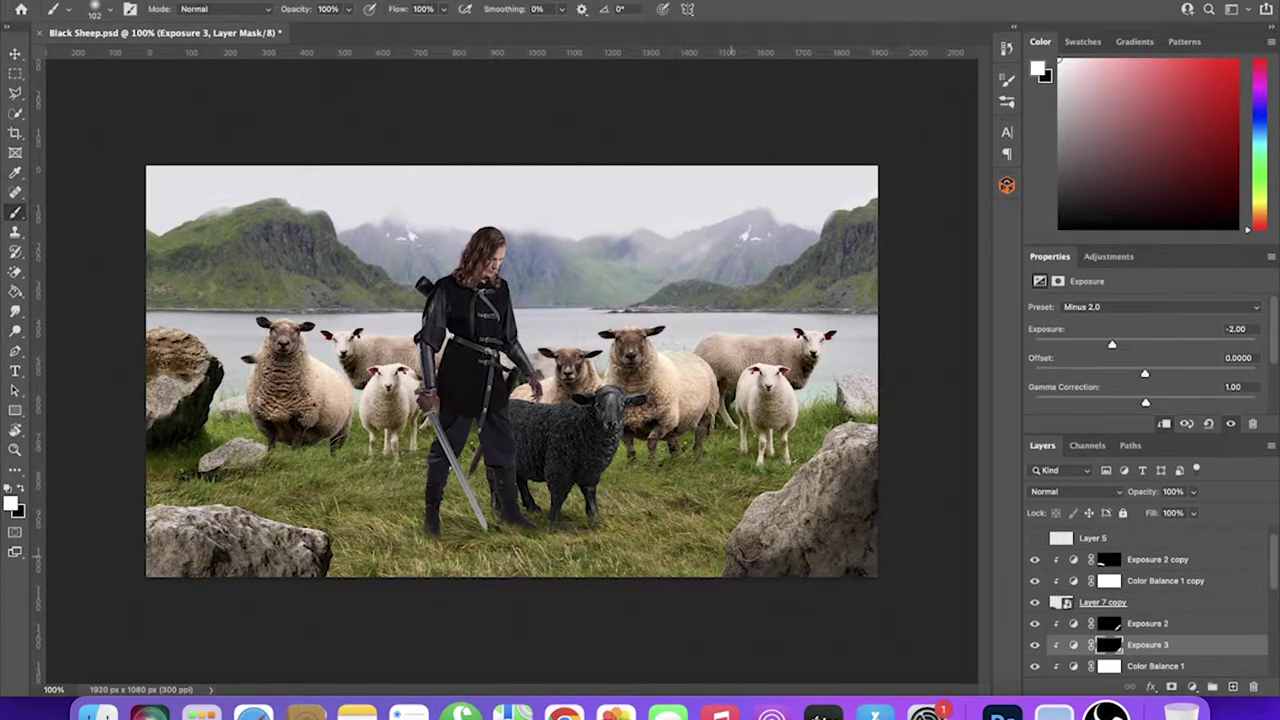
pyautogui.hotkey('ctrl', 't')
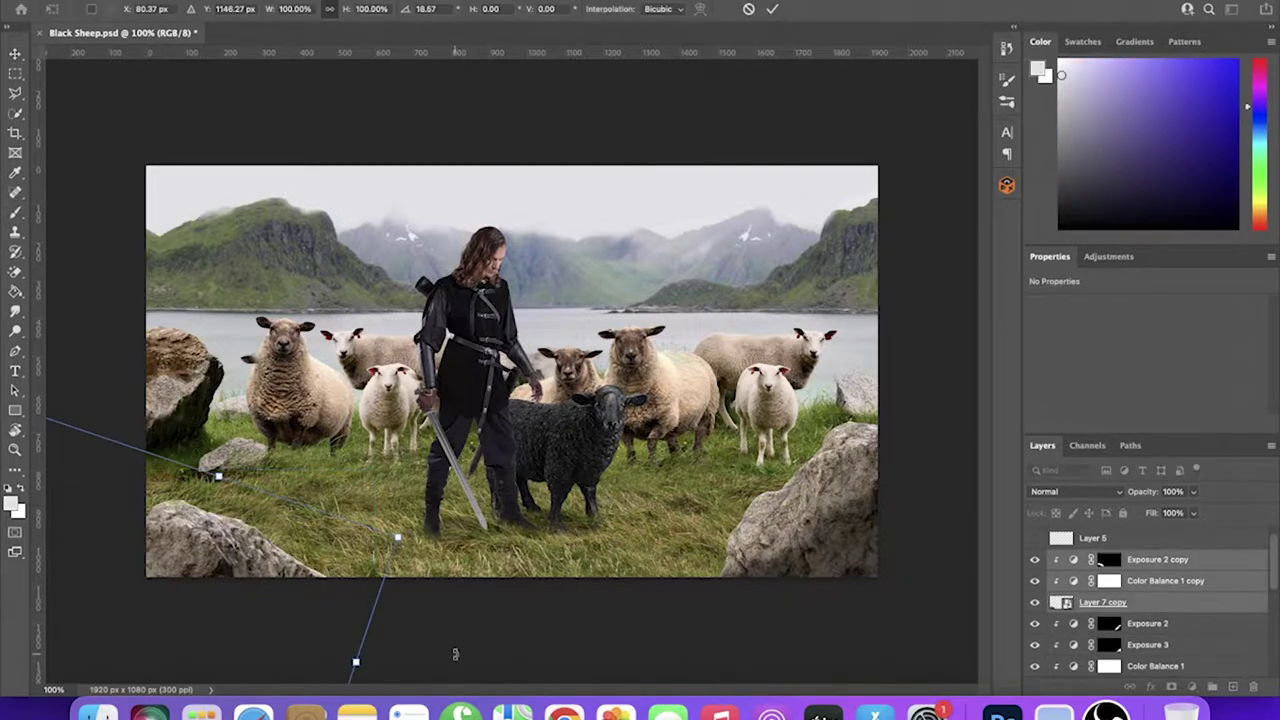
pyautogui.moveTo(373, 535); pyautogui.dragTo(318, 540)
pyautogui.press('Return')
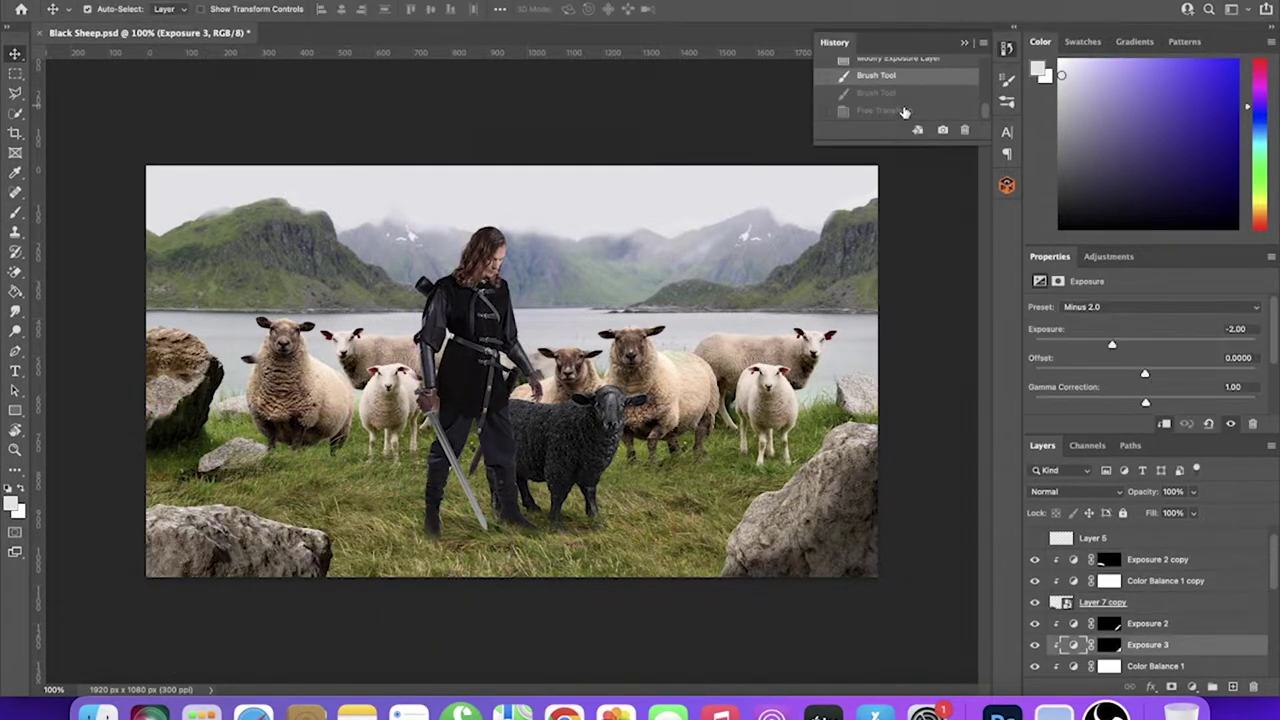
# Stack Exposure 4 above Color Balance 1 copy, apply the Minus 2.0 preset, and invert its mask for shadow painting
pyautogui.moveTo(1160, 602); pyautogui.dragTo(1180, 578)
pyautogui.click(1160, 307)
pyautogui.click(1100, 339)
pyautogui.hotkey('ctrl', 'i')
pyautogui.press('b')
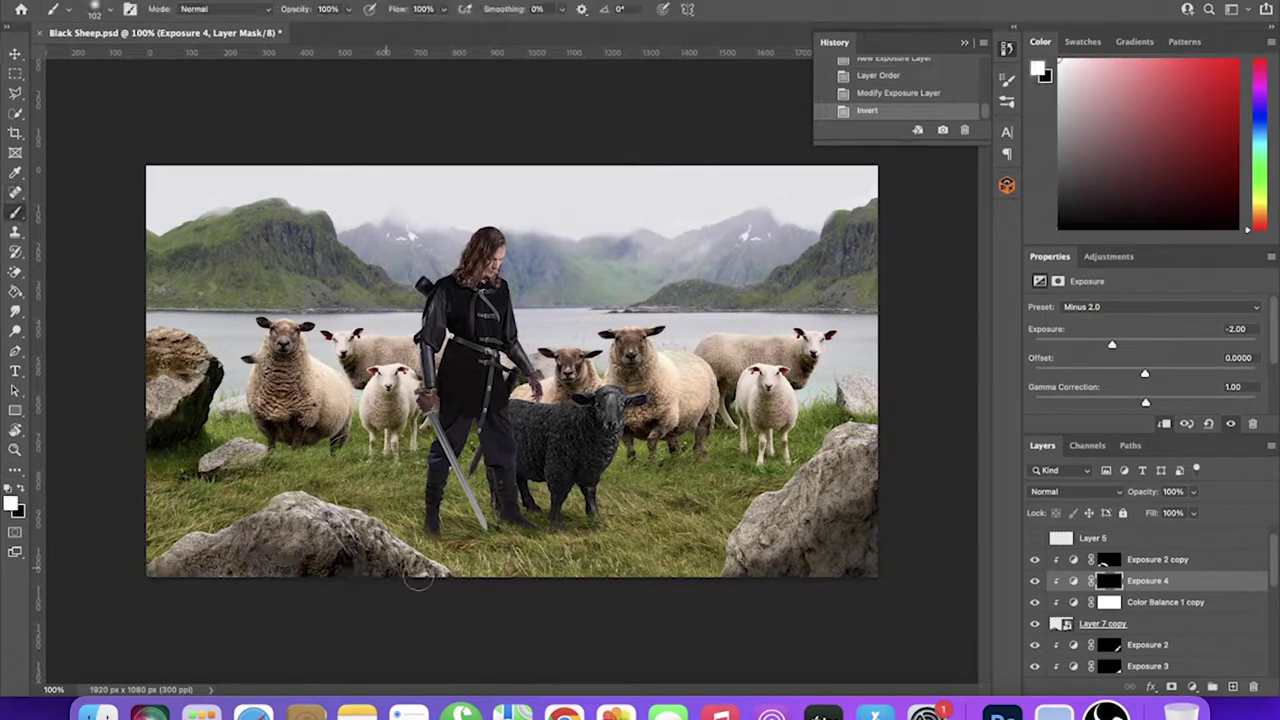
pyautogui.click(966, 42)
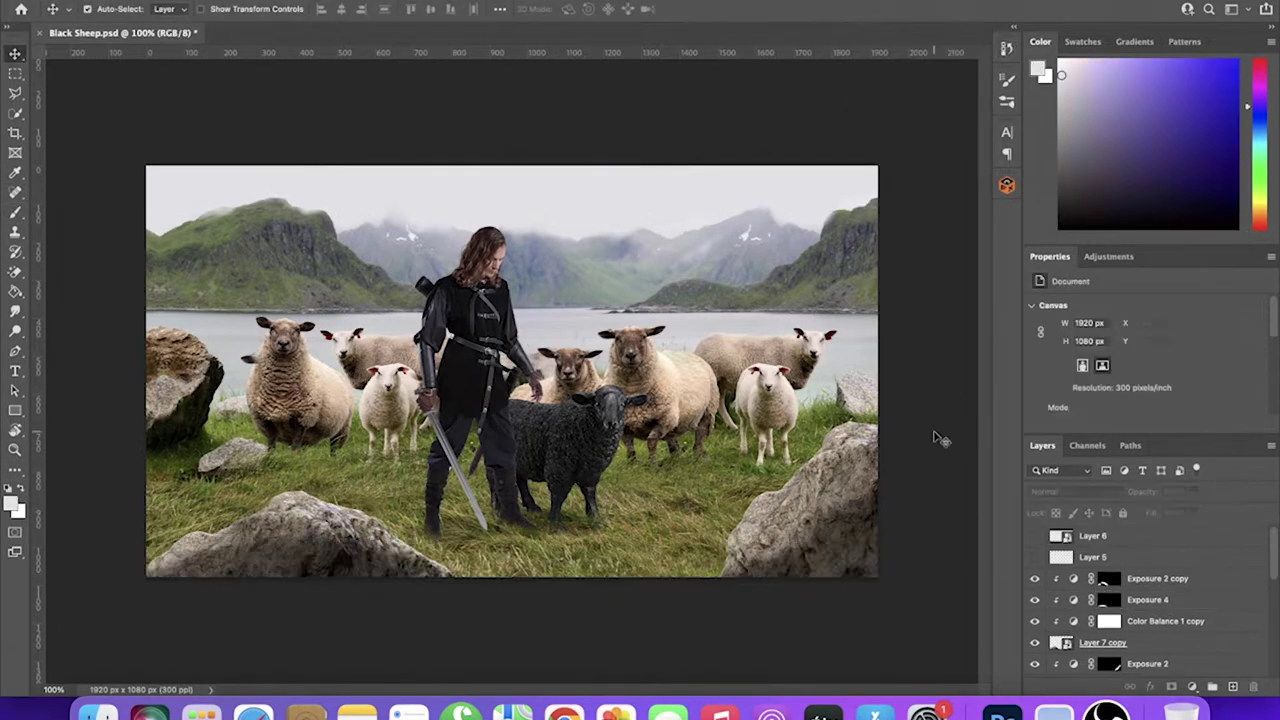
# Save the composite and nudge the bottom-left rock into place
pyautogui.hotkey('ctrl', 's')
pyautogui.press('Return')
pyautogui.hotkey('ctrl', 'alt', 'shift', 'e')
pyautogui.moveTo(356, 560); pyautogui.dragTo(350, 556)
pyautogui.click(1007, 47)
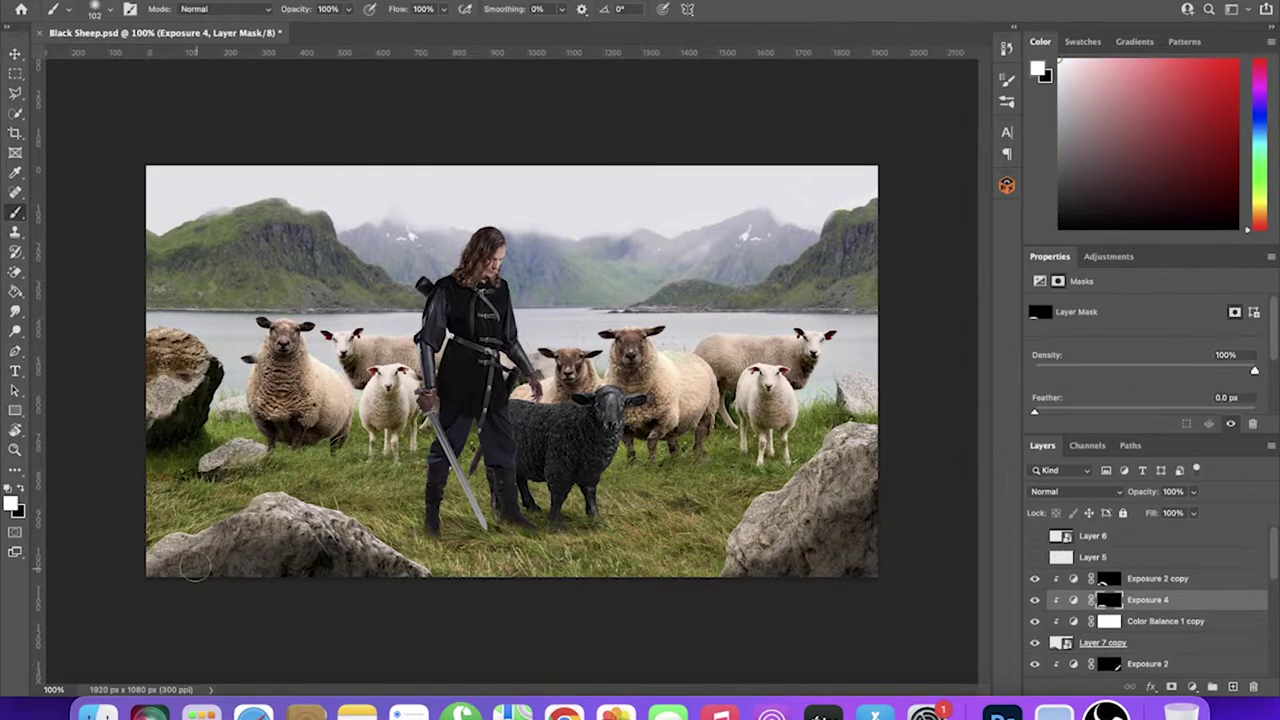
# Save the composite again and open the arrows PNG
pyautogui.click(130, 120)
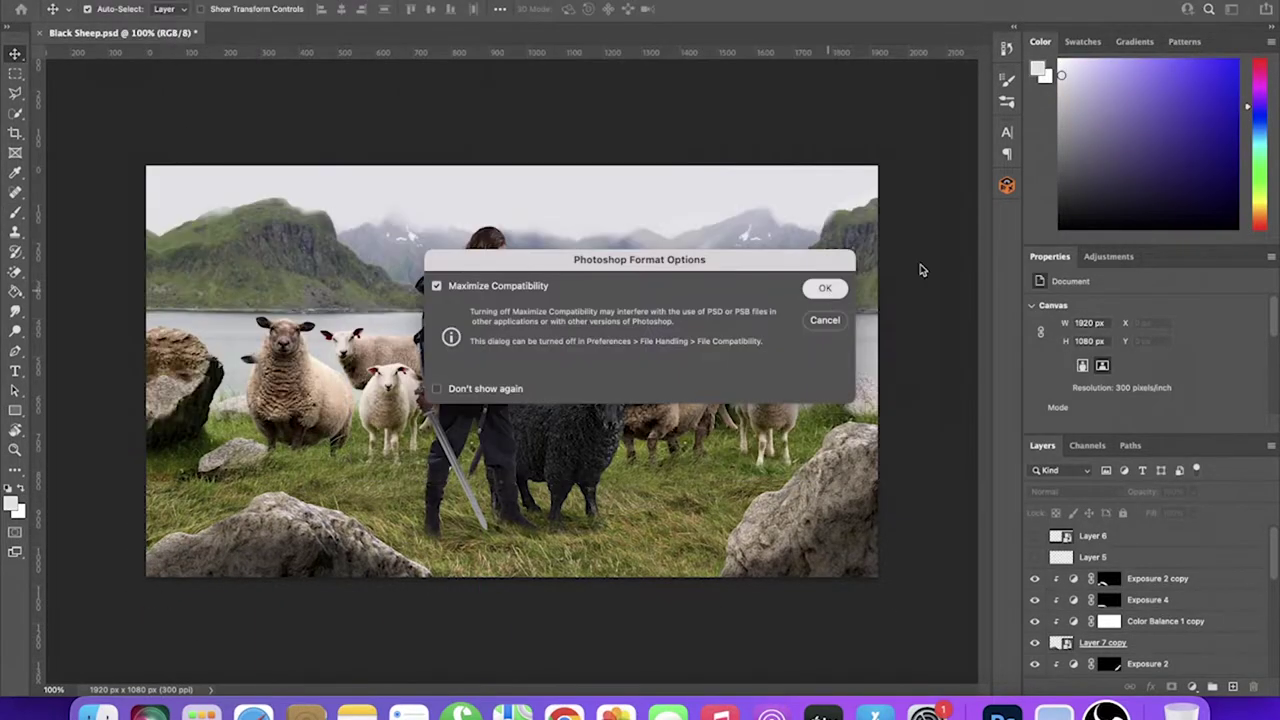
pyautogui.press('Return')
pyautogui.hotkey('ctrl', 'o')
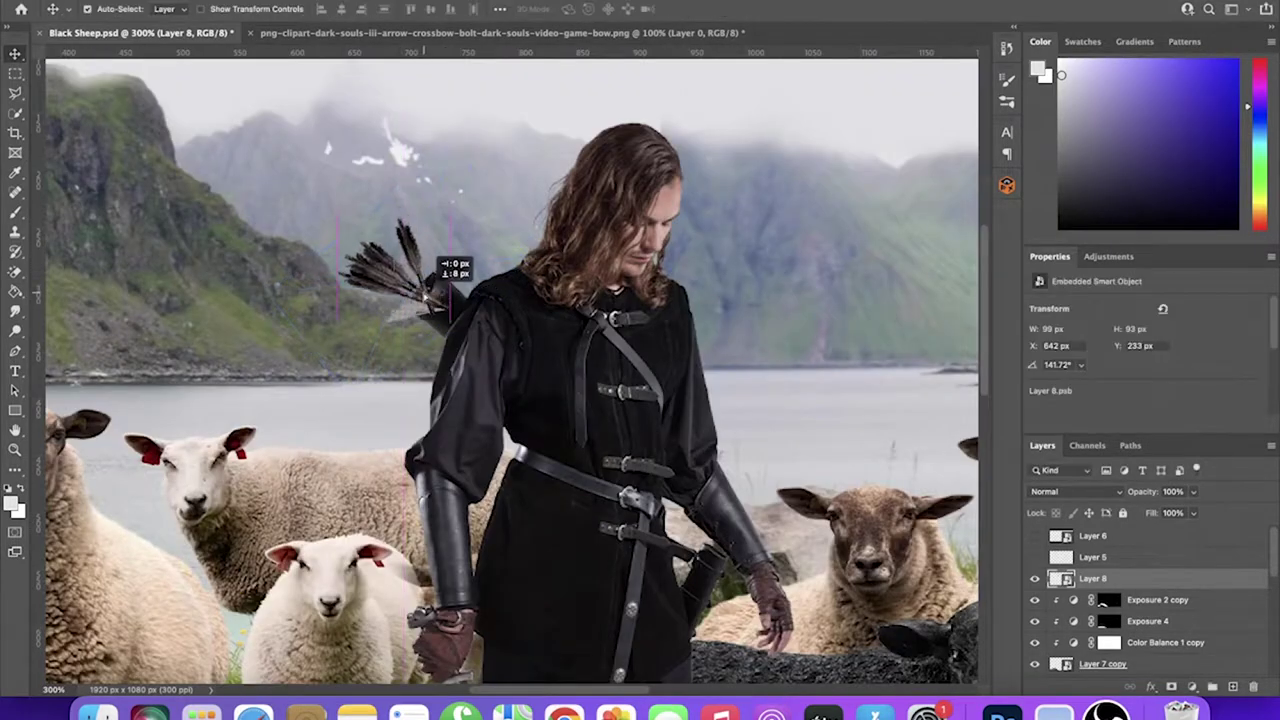
# Add a layer mask to the arrows and set up a black brush to paint out their edges
pyautogui.click(1192, 687)
pyautogui.press('b')
pyautogui.rightClick(446, 300)
pyautogui.press('Escape')
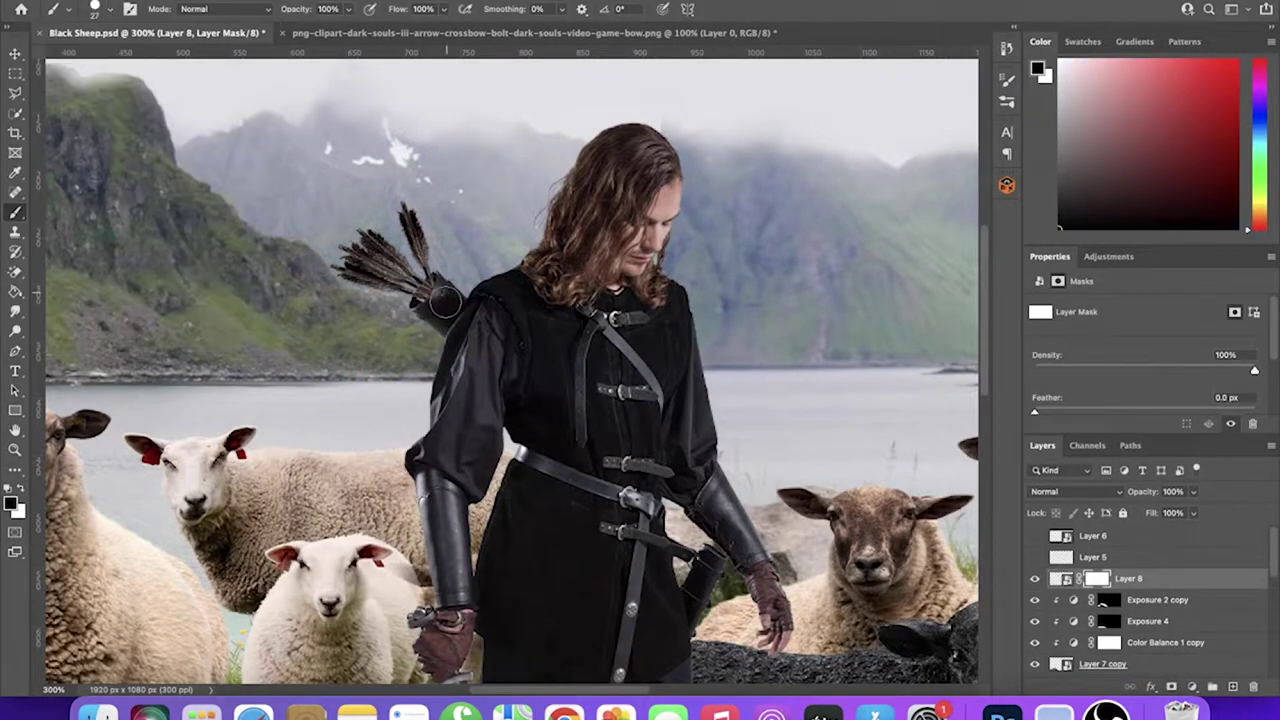
pyautogui.hotkey('ctrl', '1')
# Rotate the arrows about 9 degrees and save the composite
pyautogui.hotkey('ctrl', 't')
pyautogui.moveTo(540, 255); pyautogui.dragTo(560, 230)
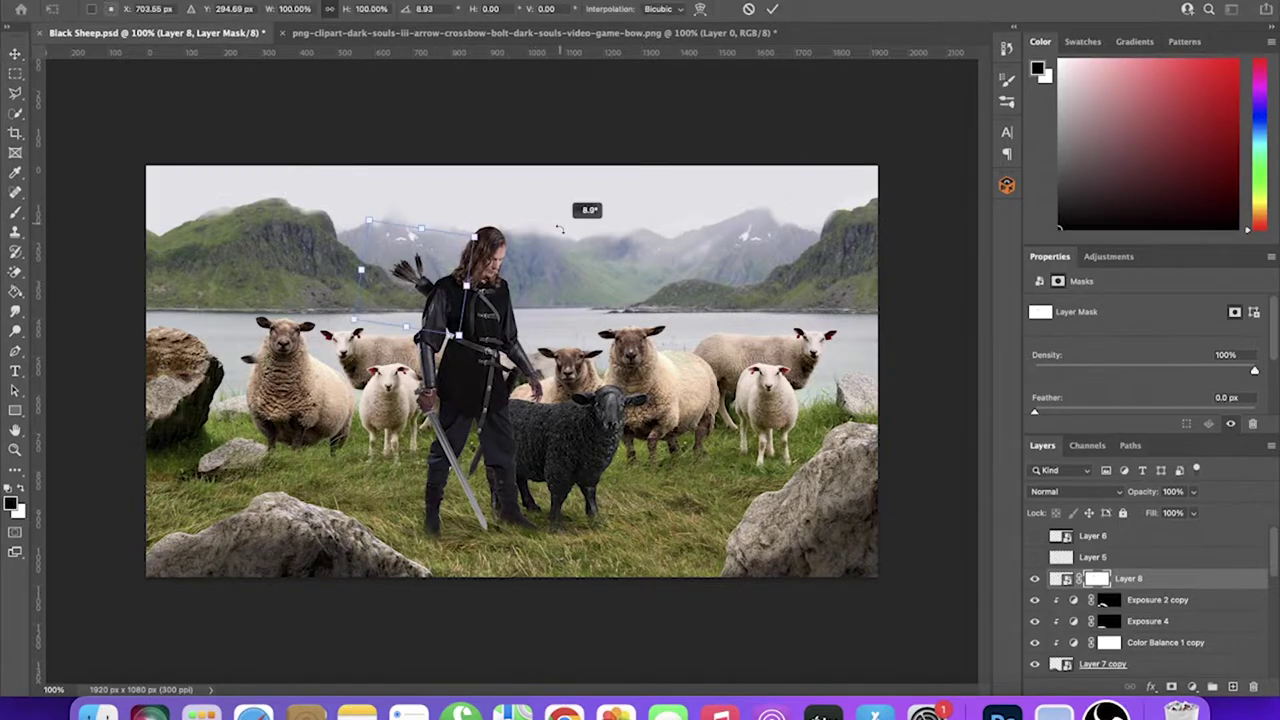
pyautogui.click(771, 9)
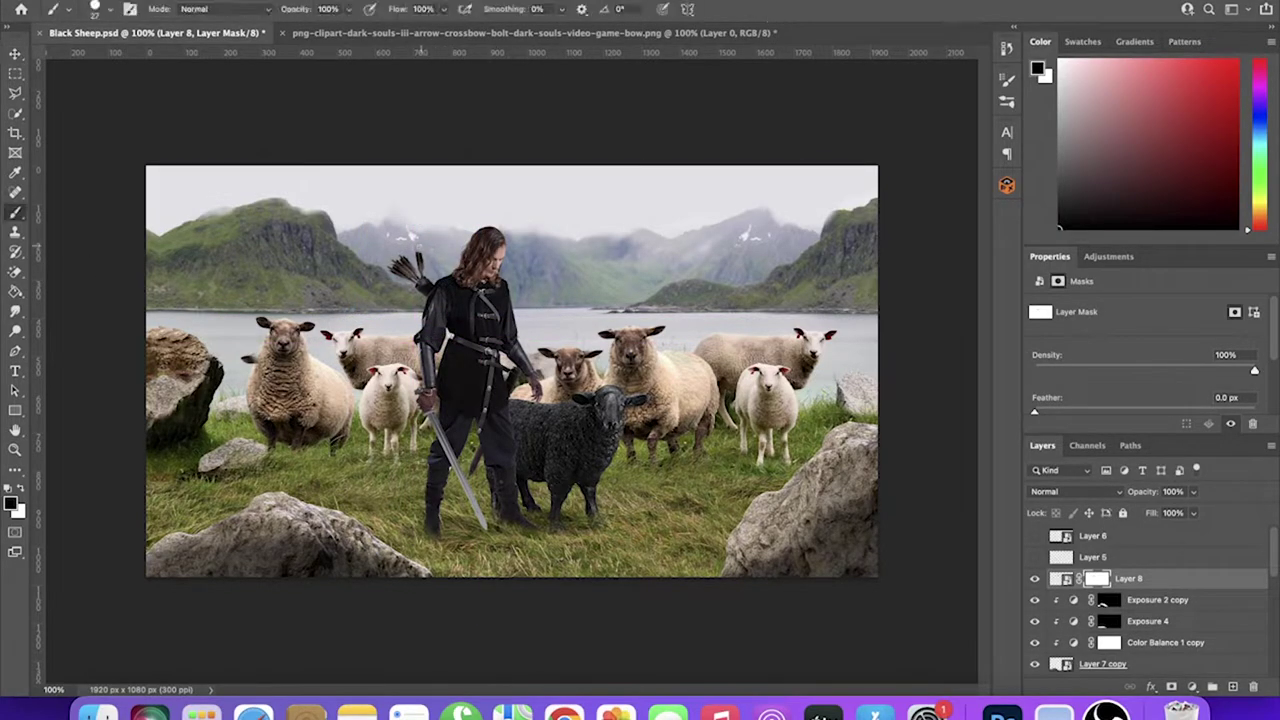
pyautogui.click(118, 5)
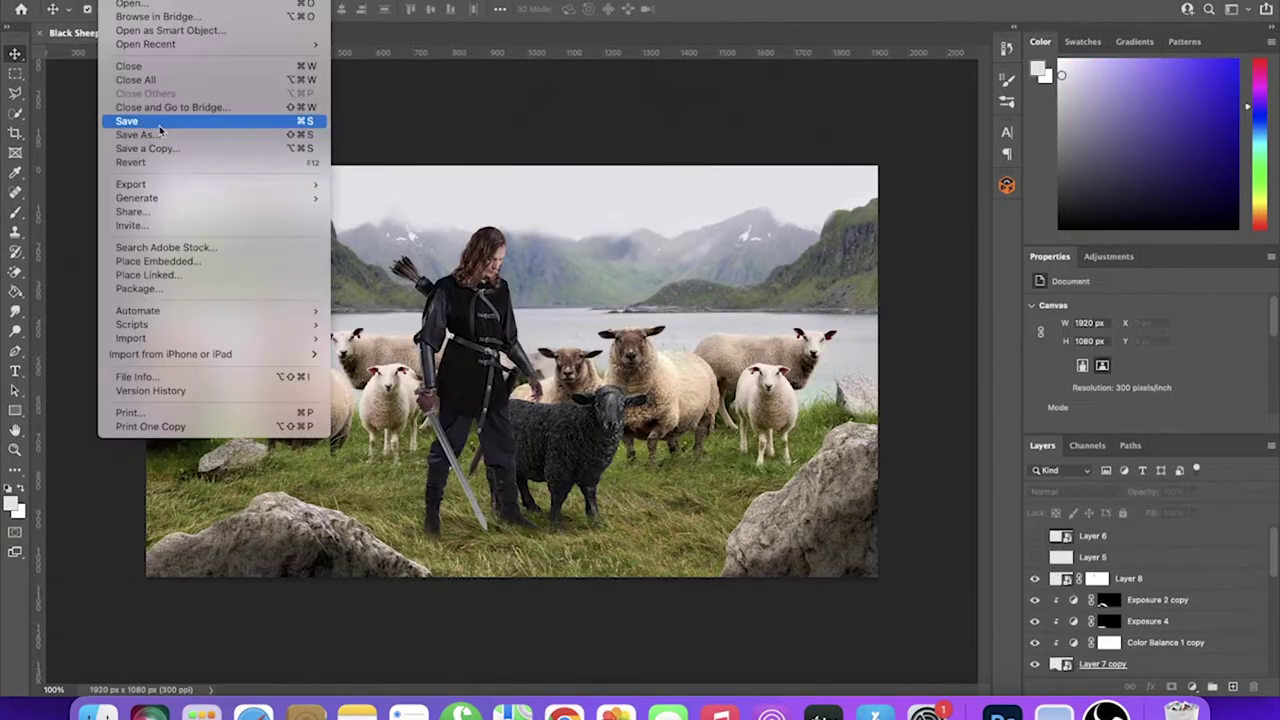
pyautogui.click(160, 118)
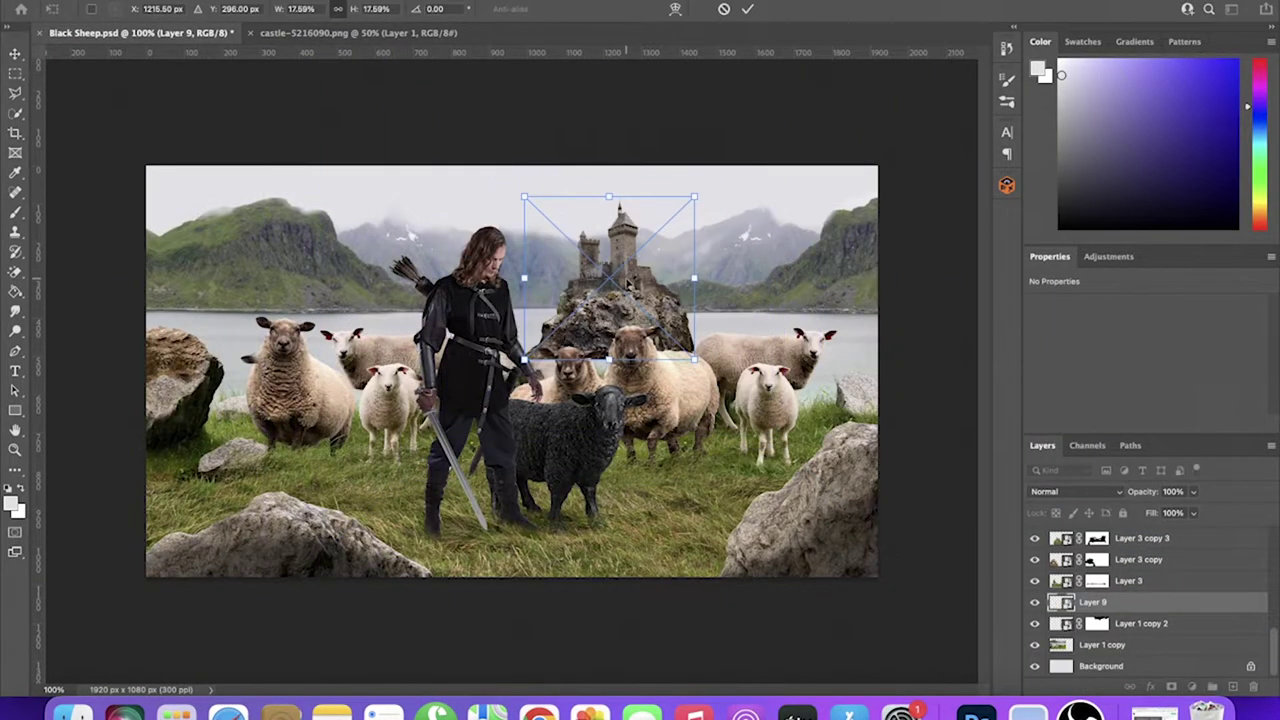
# Rotate the castle a few degrees and move it up and right onto the far shore
pyautogui.moveTo(675, 207); pyautogui.dragTo(679, 212)
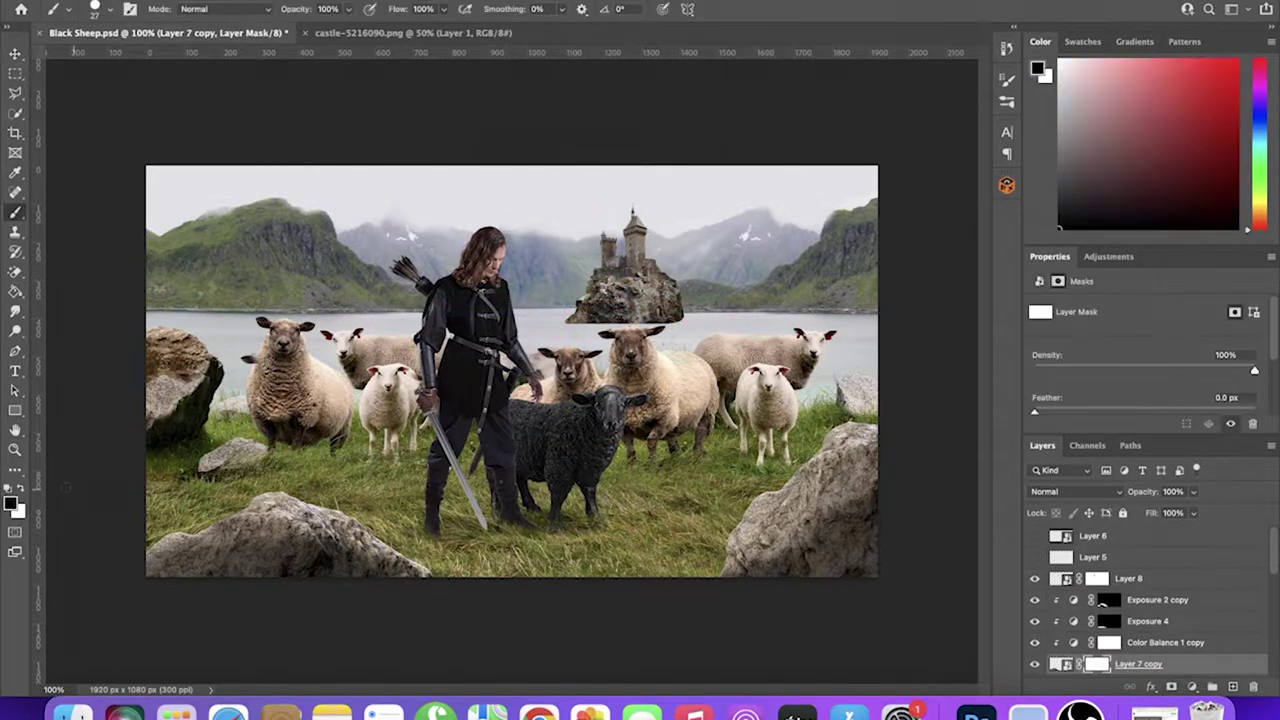
pyautogui.scroll(-5, 1130, 580)
pyautogui.click(1128, 602)
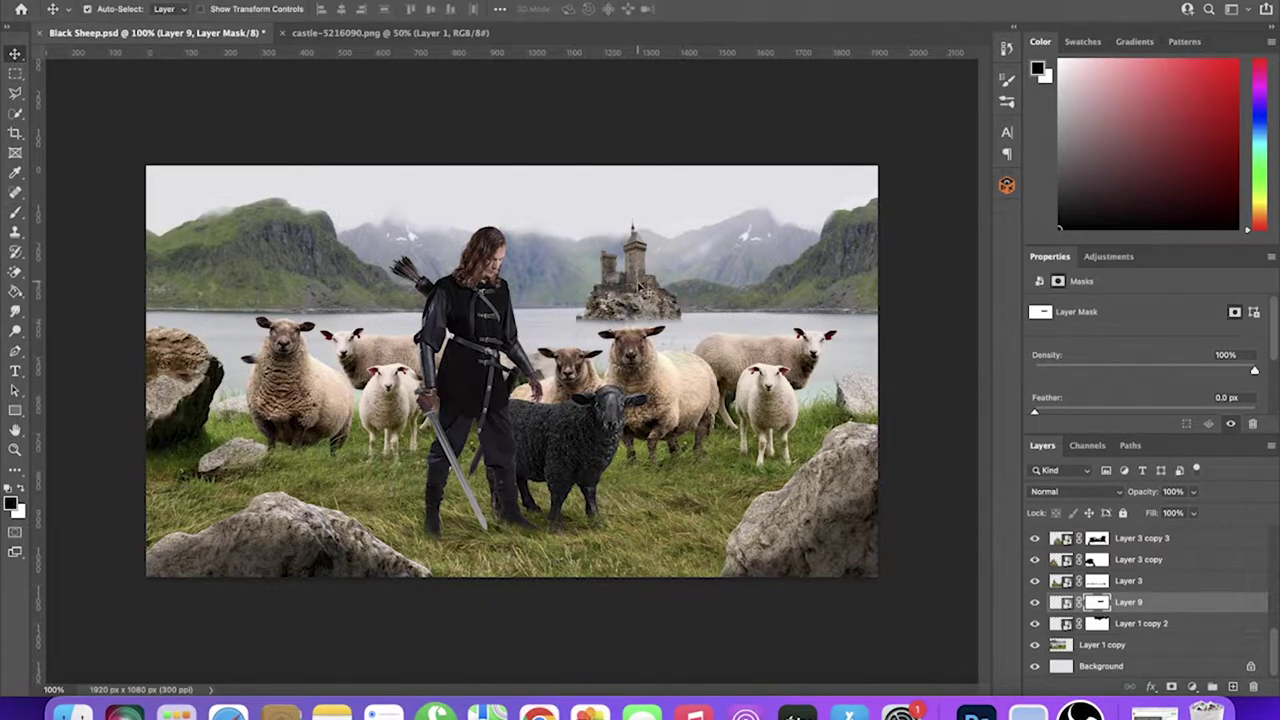
pyautogui.hotkey('ctrl', 't')
pyautogui.moveTo(645, 330); pyautogui.dragTo(668, 276)
pyautogui.press('Return')
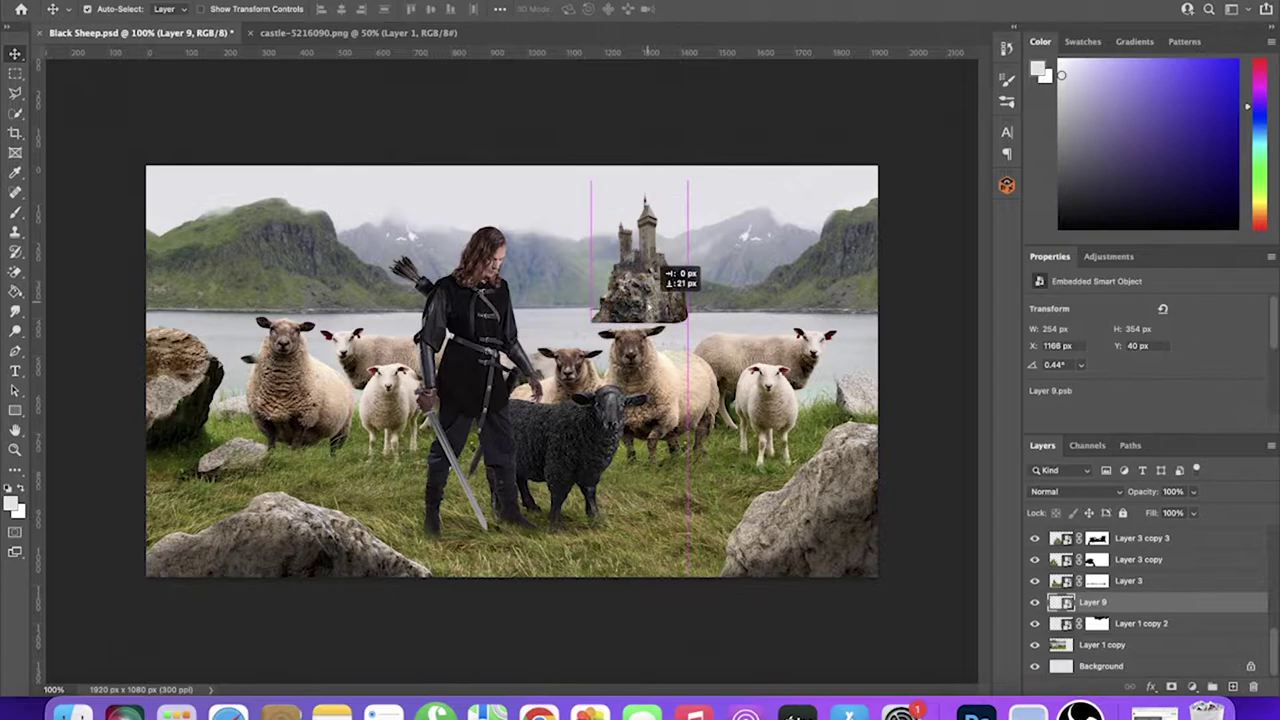
# Add a mask to the castle layer, shift the castle about 50 px right and enlarge it slightly
pyautogui.press('b')
pyautogui.scroll(2, 733, 224)
pyautogui.click(1191, 686)
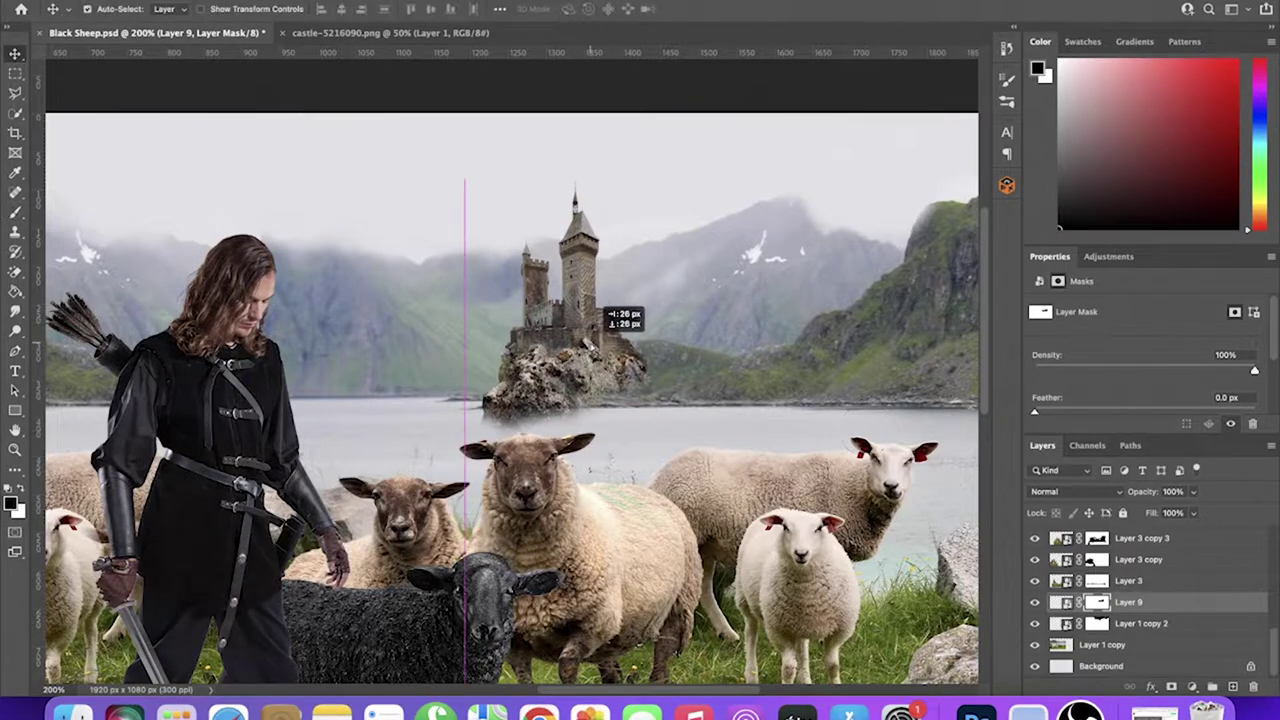
pyautogui.moveTo(580, 310); pyautogui.dragTo(630, 318)
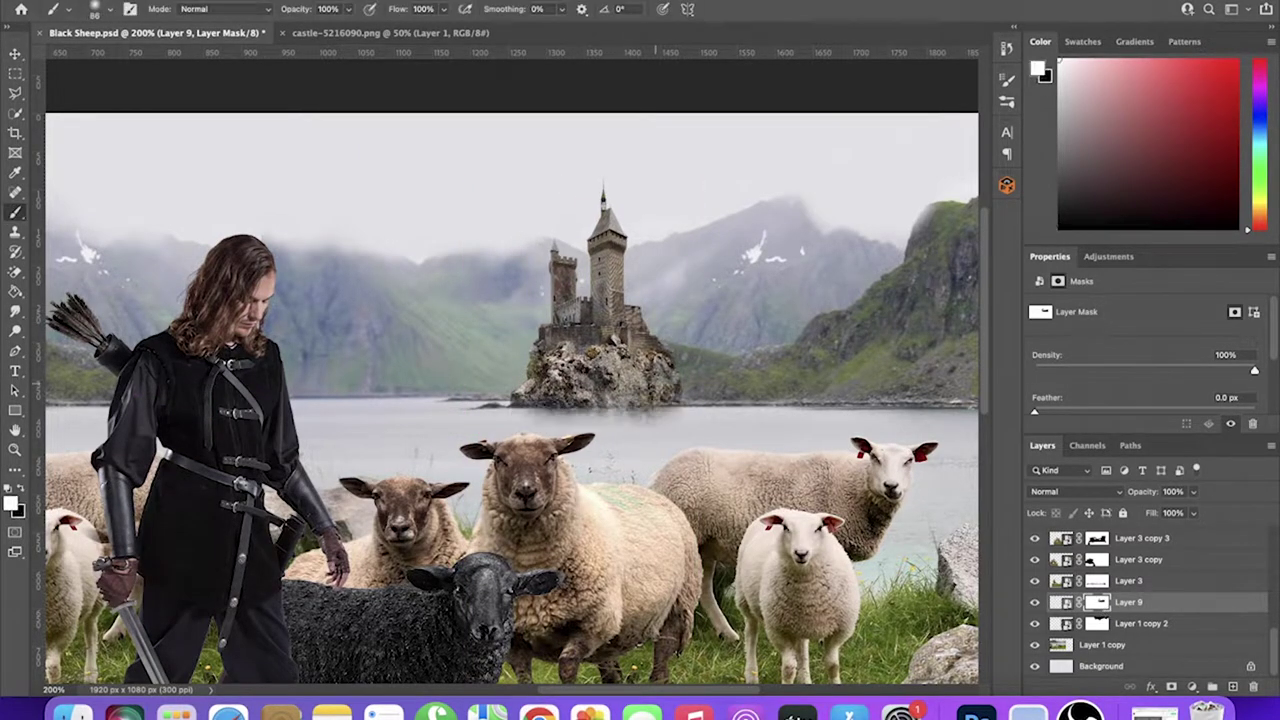
pyautogui.scroll(-2, 919, 342)
pyautogui.hotkey('ctrl', 't')
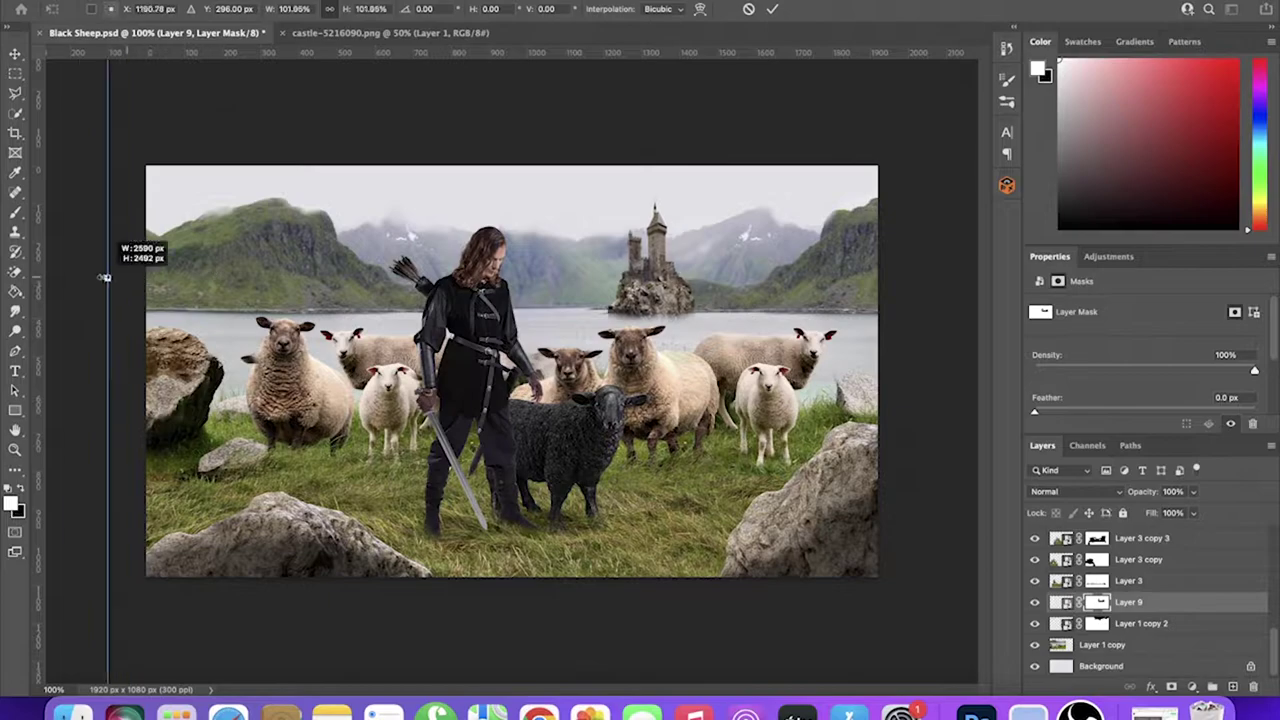
pyautogui.moveTo(648, 251); pyautogui.dragTo(703, 258)
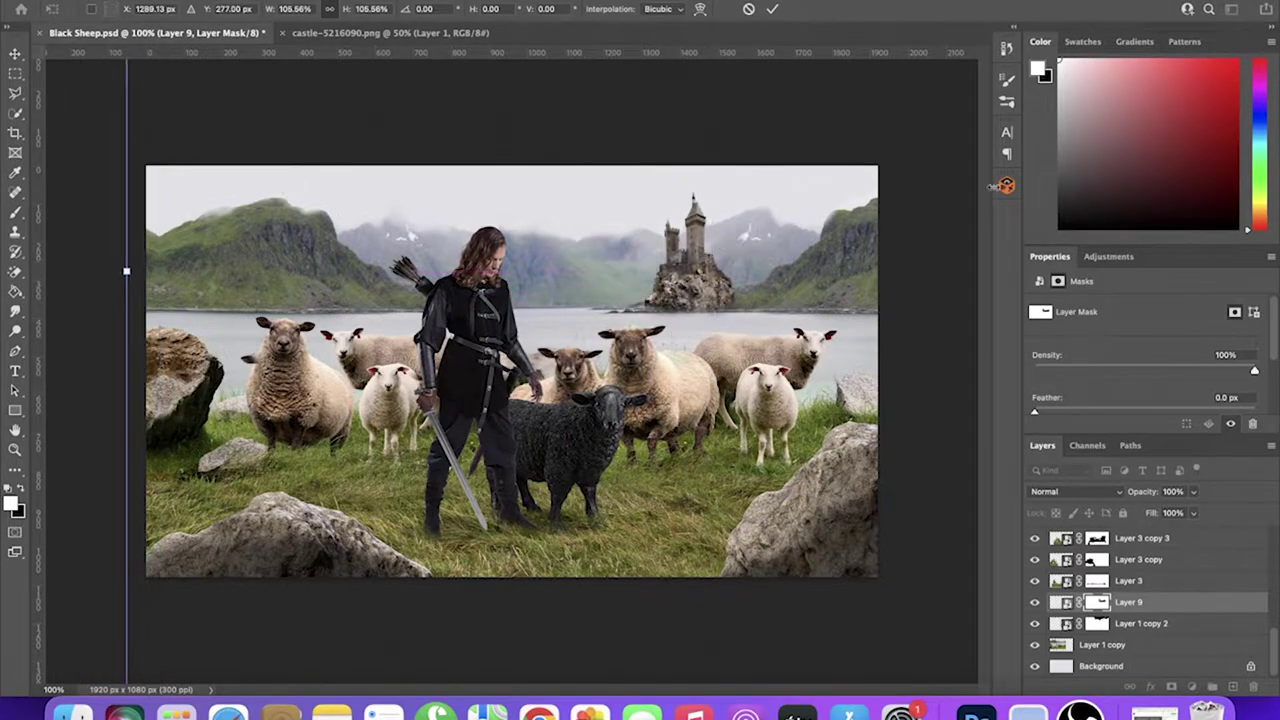
pyautogui.press('Return')
pyautogui.scroll(2, 735, 276)
pyautogui.press('b')
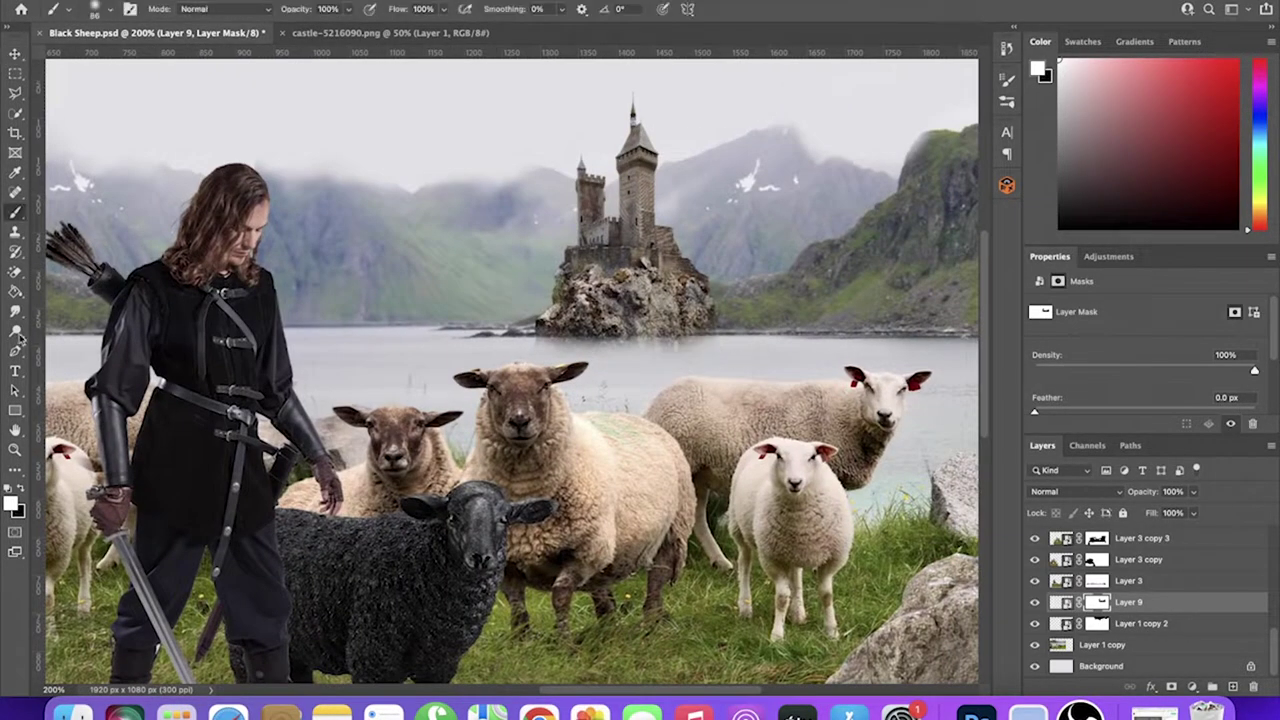
# Stretch the castle taller to its final size
pyautogui.scroll(-2, 715, 300)
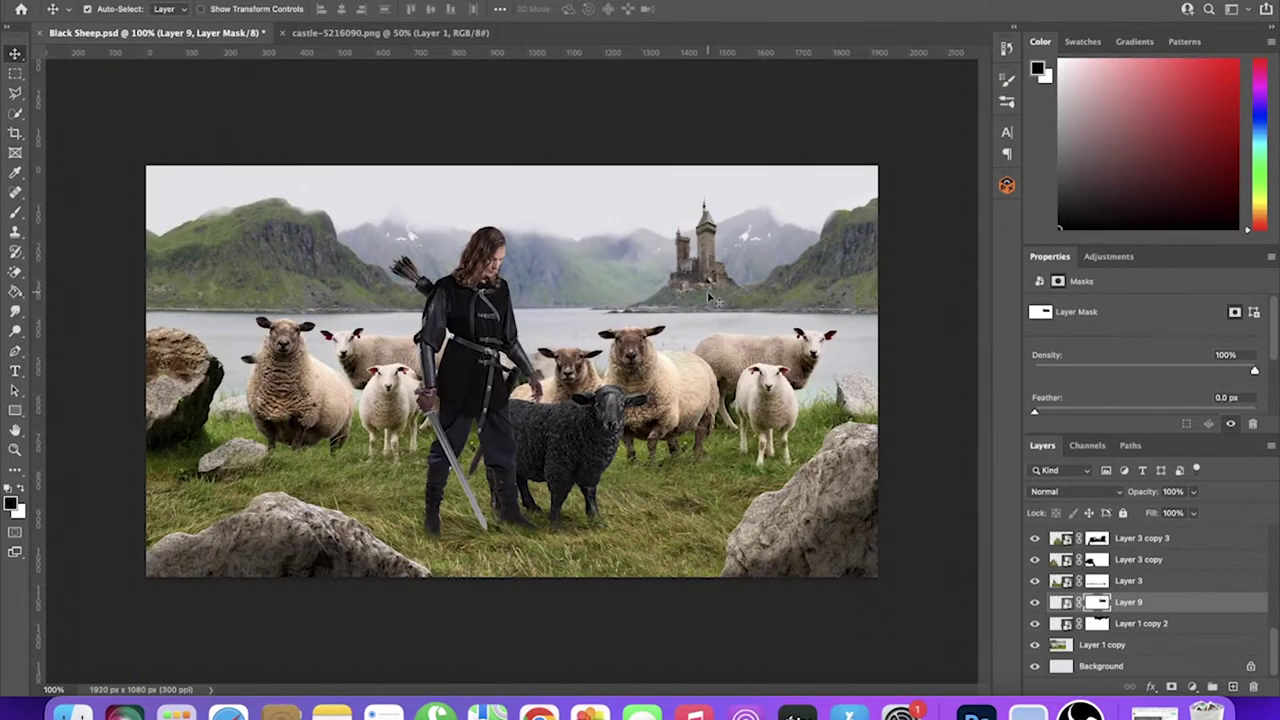
pyautogui.hotkey('ctrl', 't')
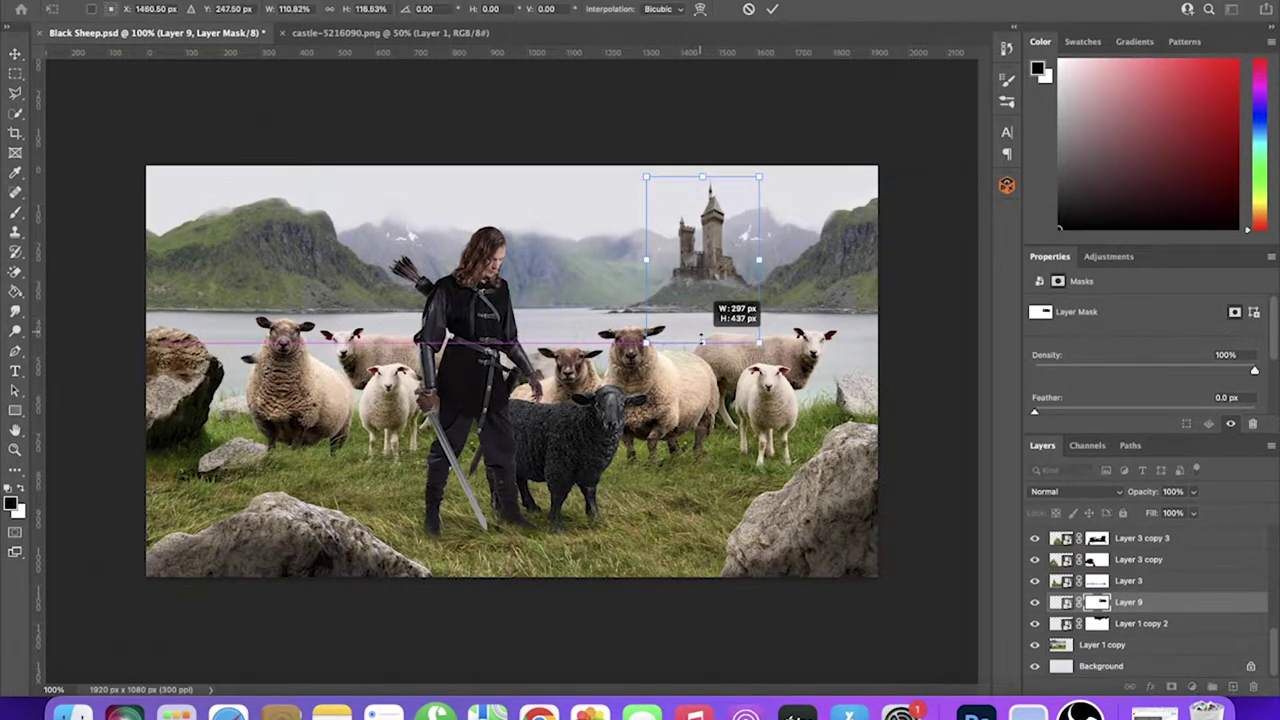
pyautogui.moveTo(699, 347); pyautogui.dragTo(645, 266)
pyautogui.click(775, 9)
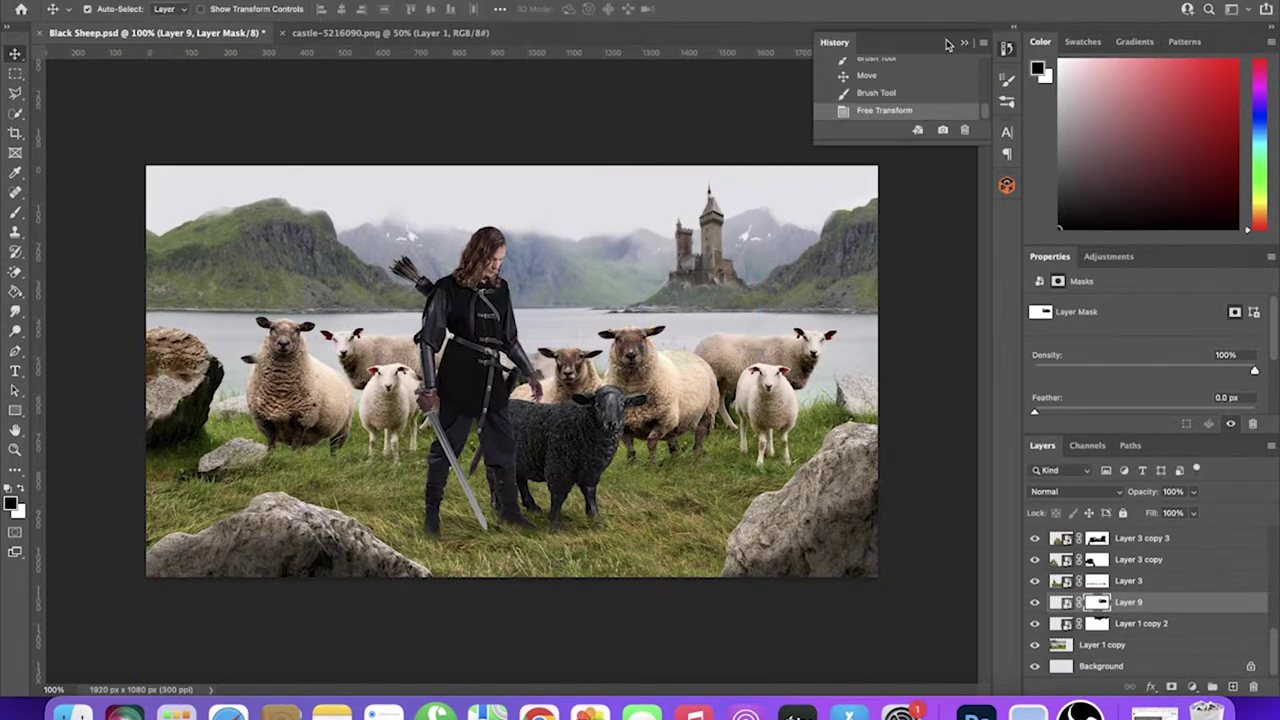
pyautogui.scroll(2, 760, 280)
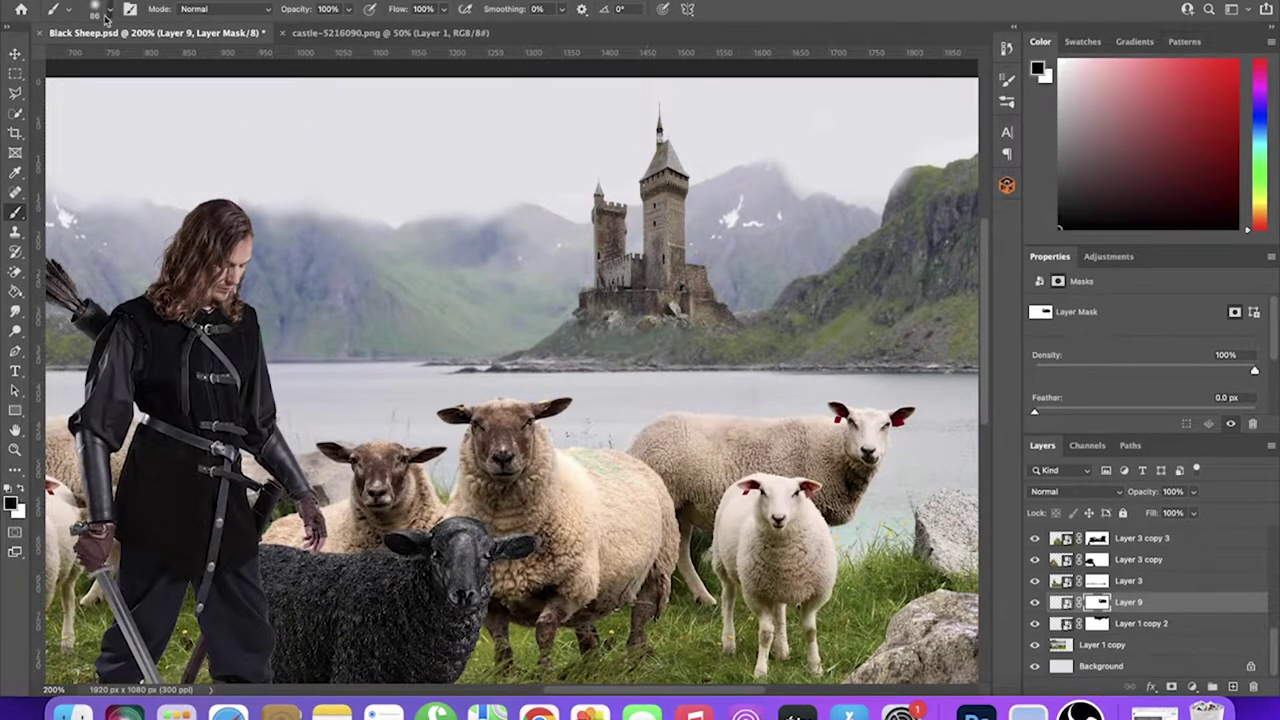
# Add Hue/Saturation (Saturation -21, Lightness +16) and Color Balance adjustments to the castle
pyautogui.scroll(-2, 717, 318)
pyautogui.click(1192, 687)
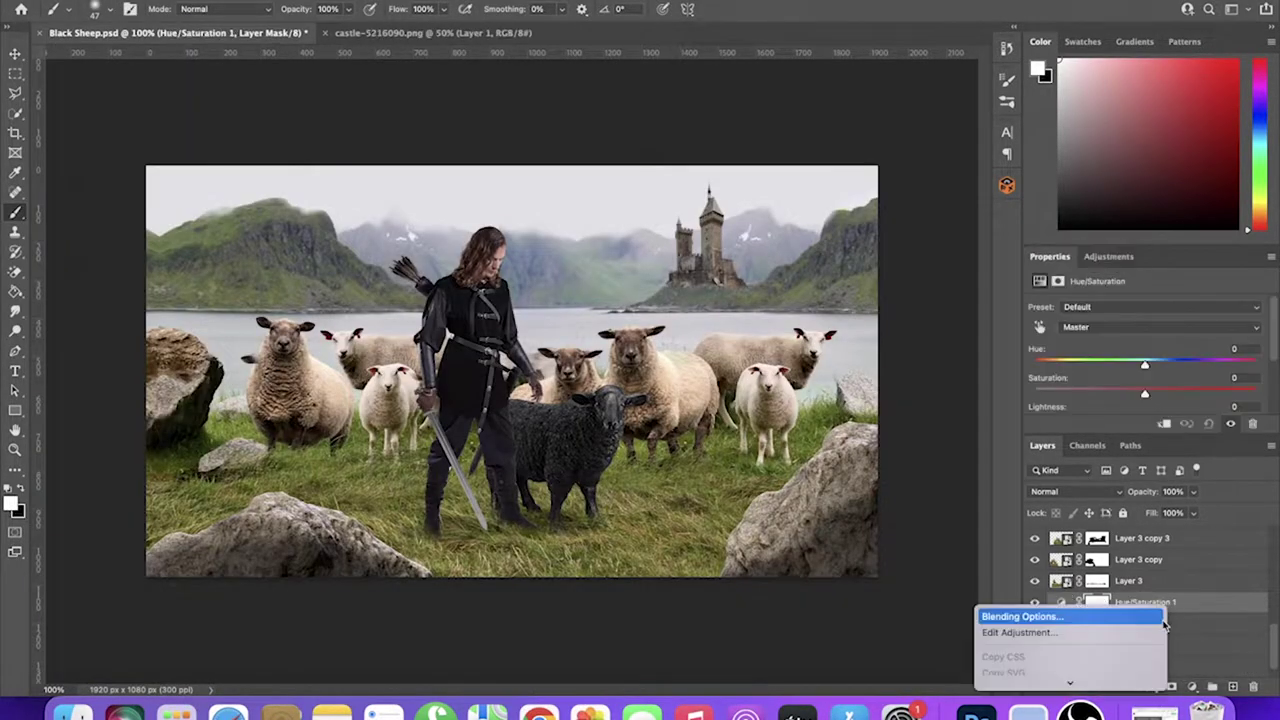
pyautogui.click(1040, 650)
pyautogui.moveTo(1145, 392); pyautogui.dragTo(1157, 393)
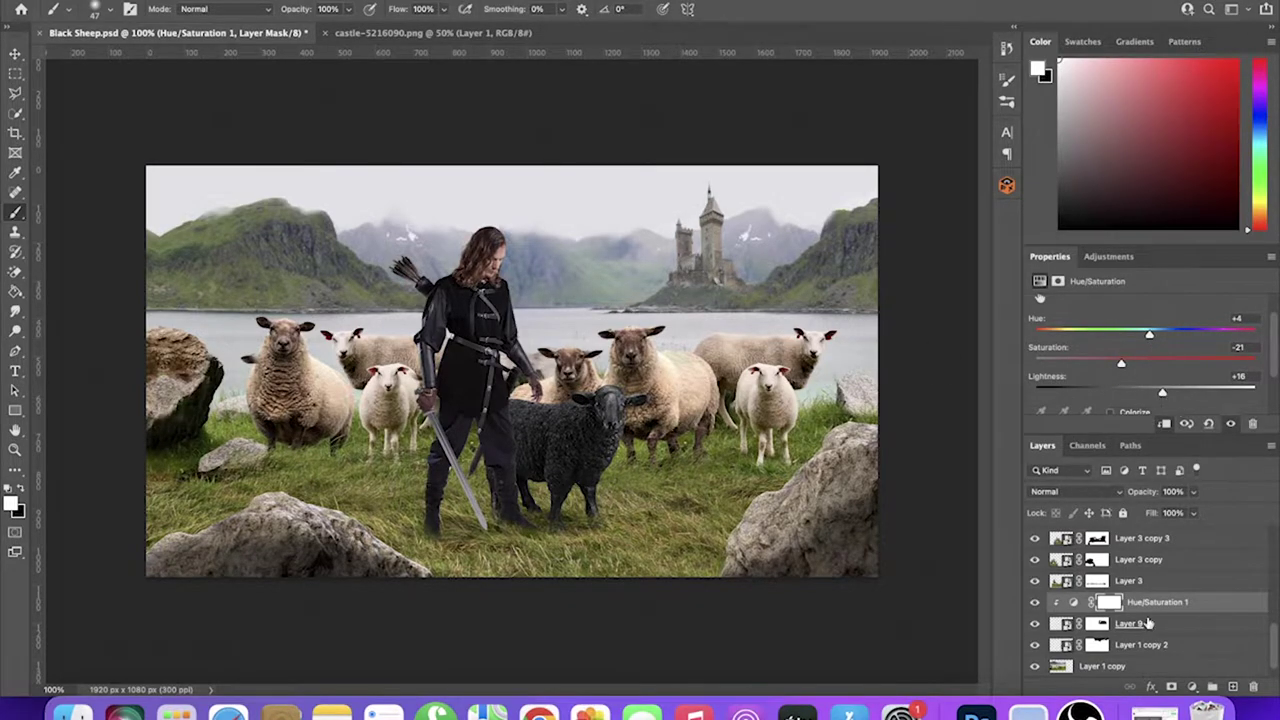
pyautogui.hotkey('ctrl', 'z')
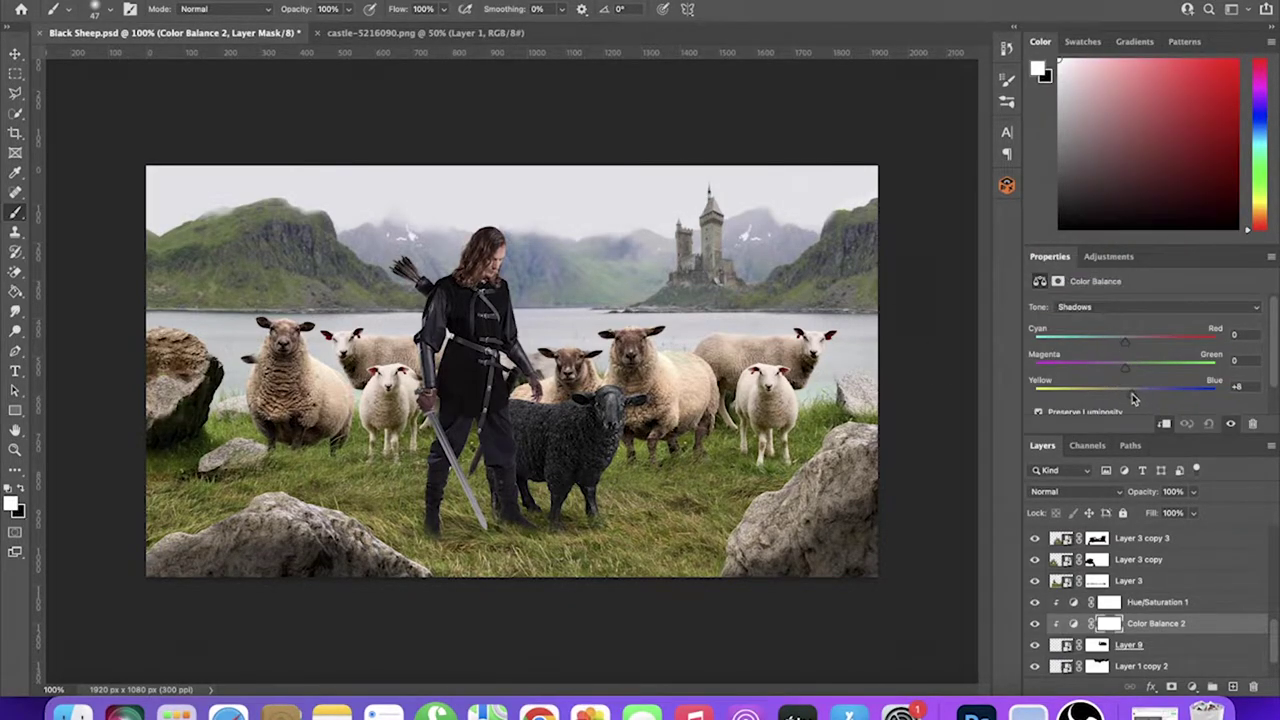
pyautogui.click(1097, 645)
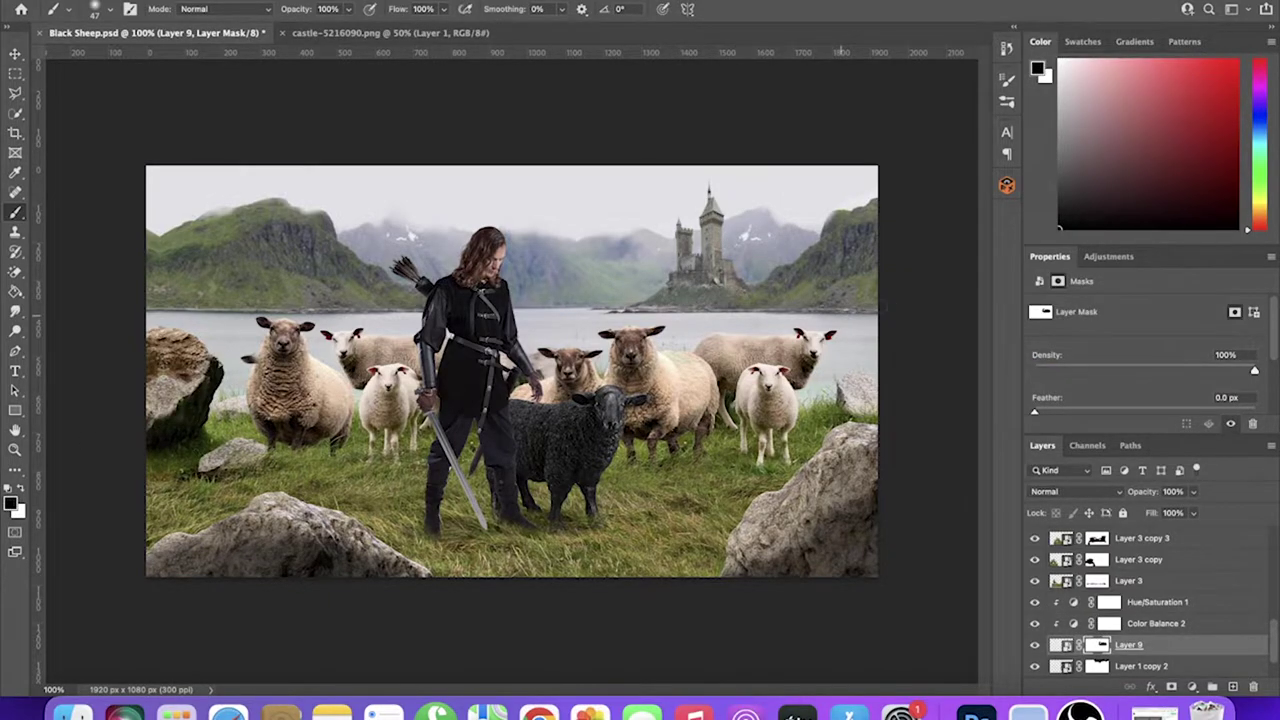
pyautogui.scroll(1, 735, 202)
pyautogui.press('v')
pyautogui.scroll(-1, 1045, 611)
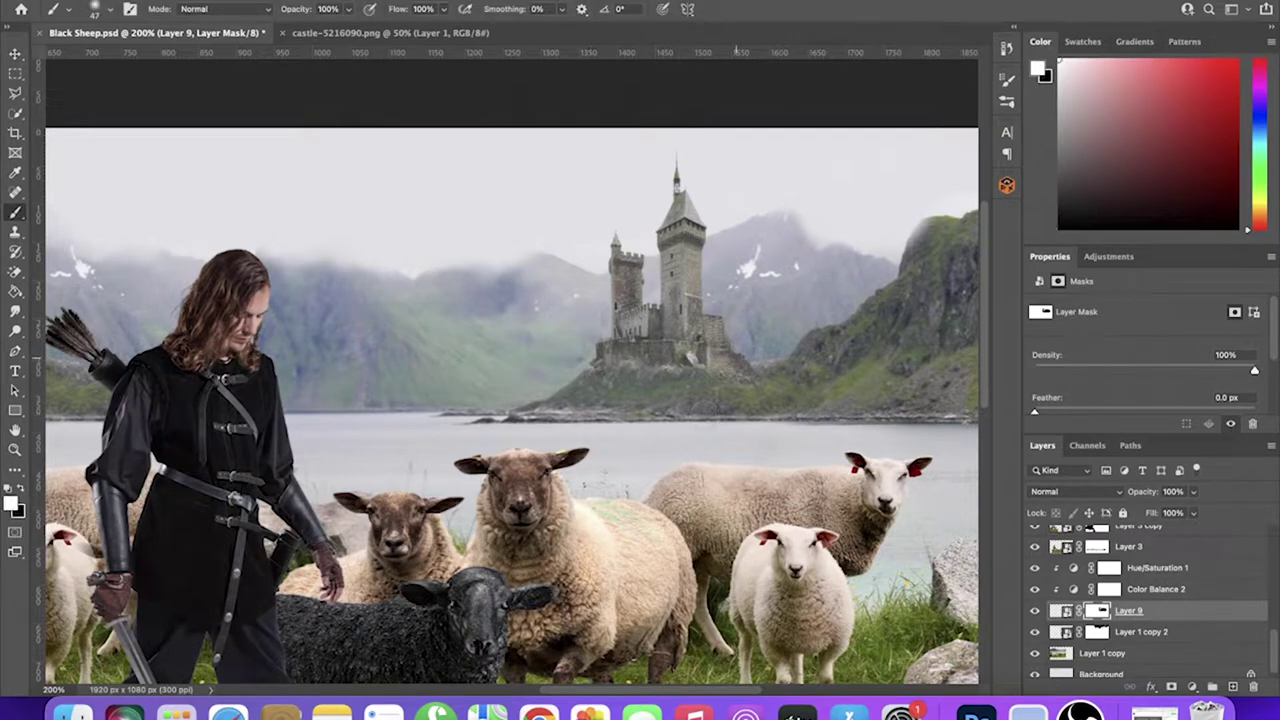
pyautogui.hotkey('ctrl', '1')
# Try Smart Blur on the castle, including Overlay Edge mode, then dismiss it unapplied
pyautogui.click(610, 277)
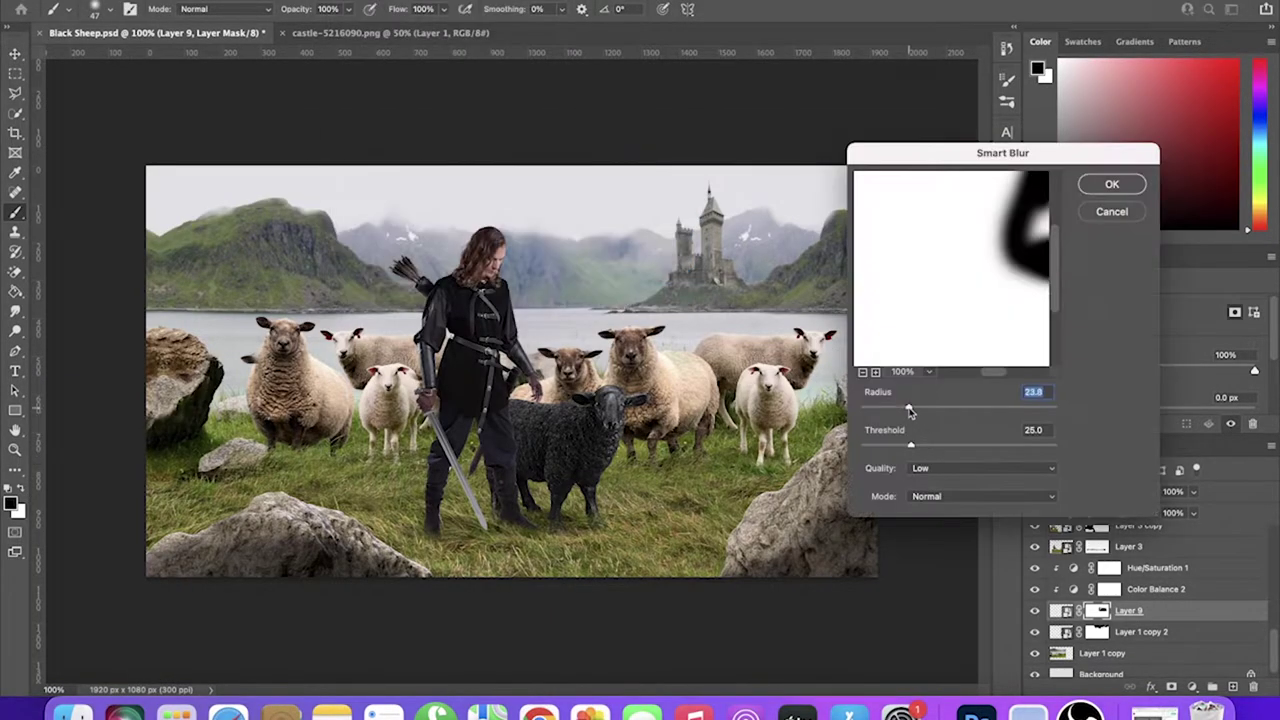
pyautogui.click(1112, 184)
pyautogui.click(355, 0)
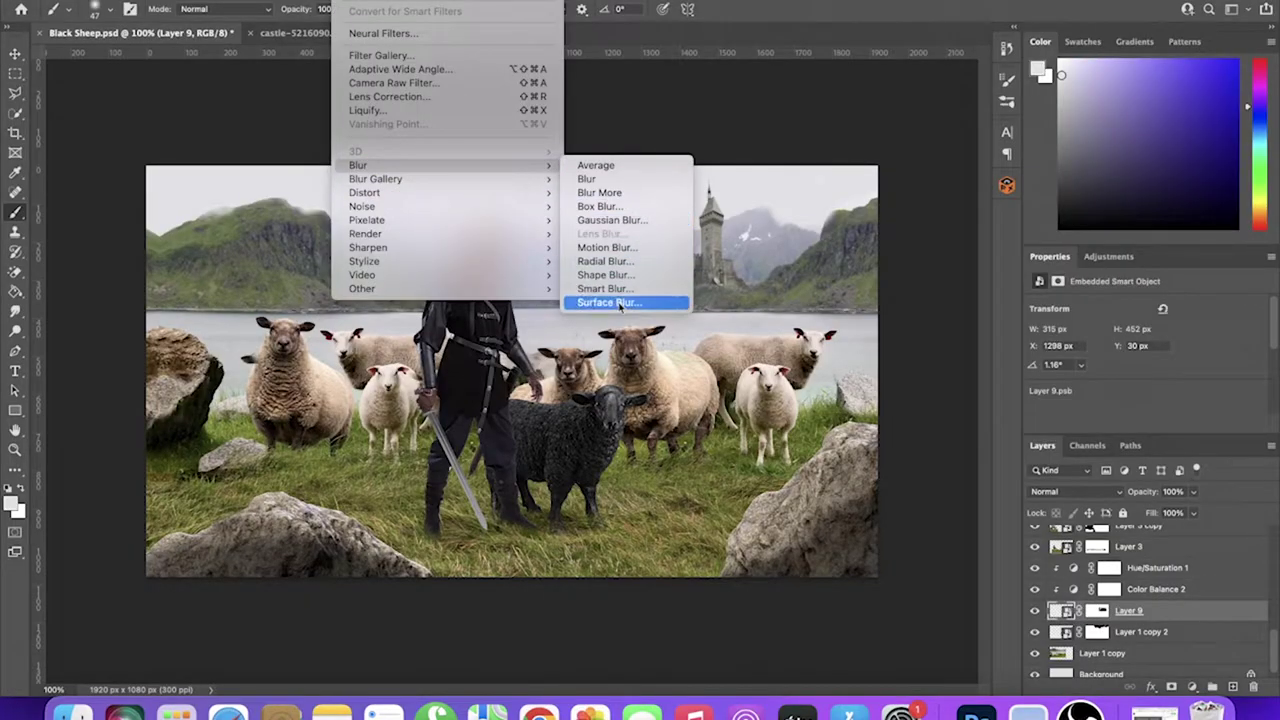
pyautogui.click(960, 468)
pyautogui.click(930, 463)
pyautogui.click(960, 496)
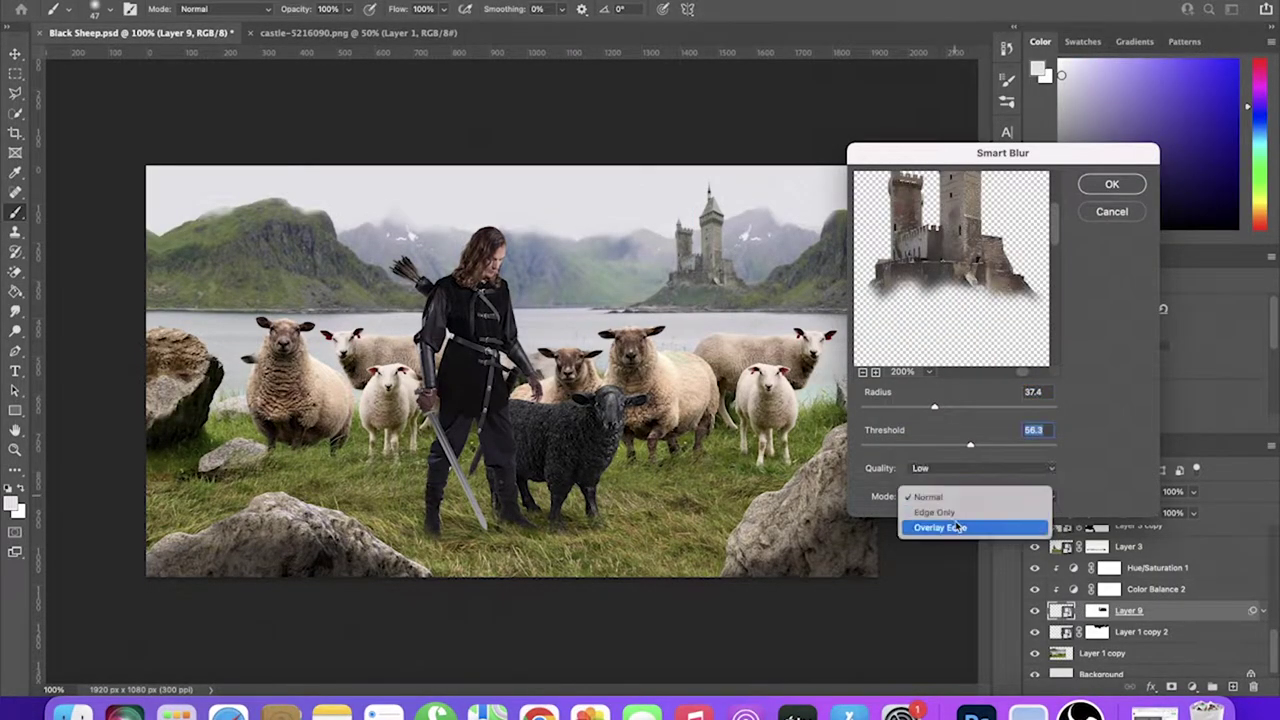
pyautogui.click(958, 527)
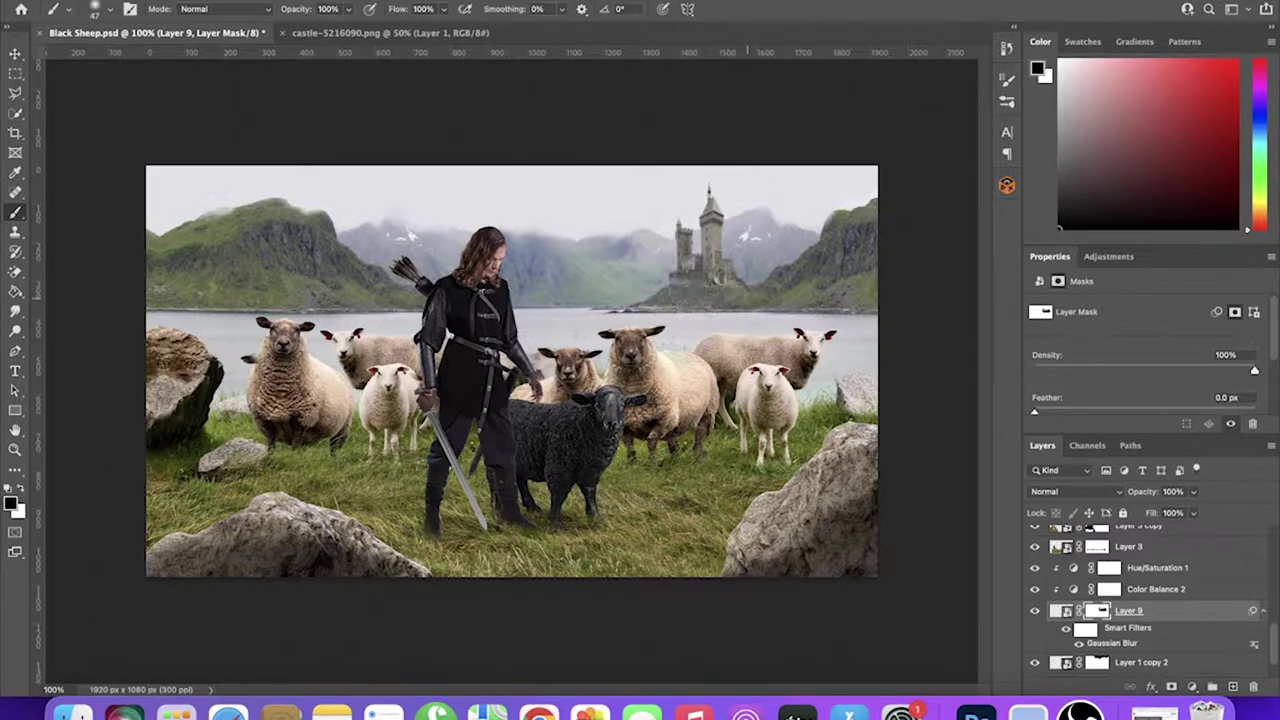
# Enlarge the castle from its top-right corner and widen it slightly
pyautogui.hotkey('ctrl', 't')
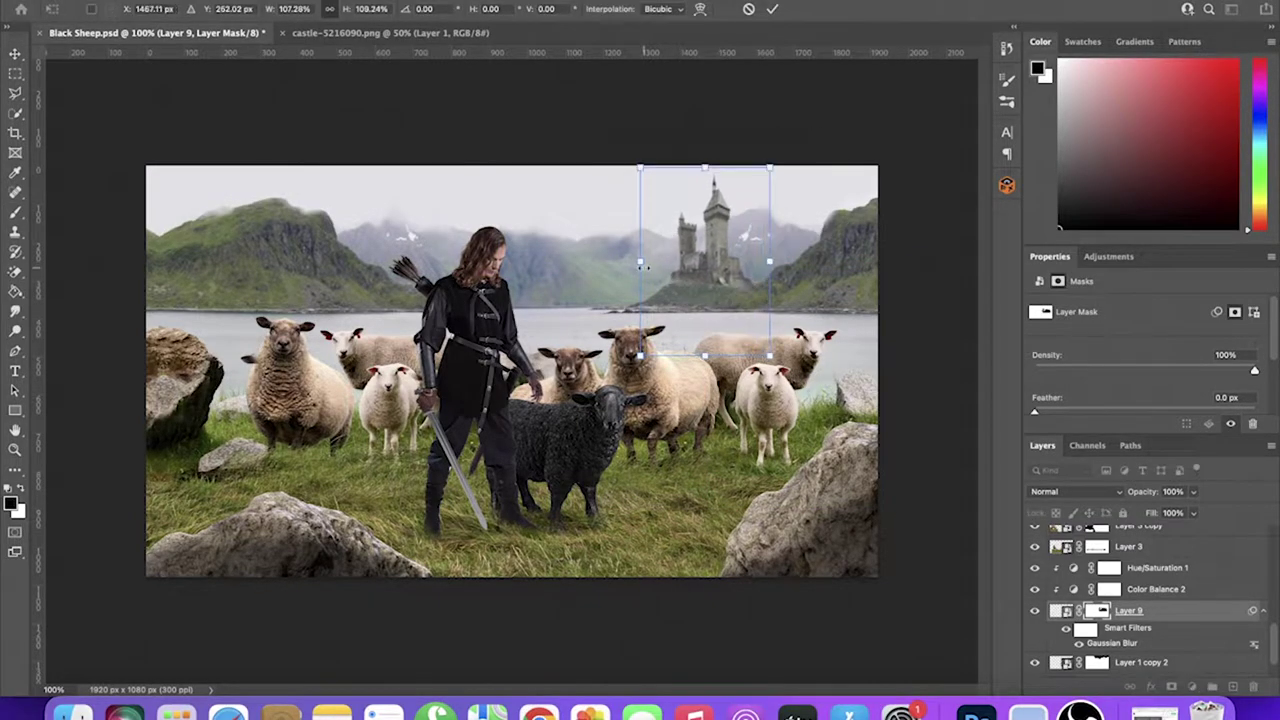
pyautogui.moveTo(769, 168); pyautogui.dragTo(779, 150)
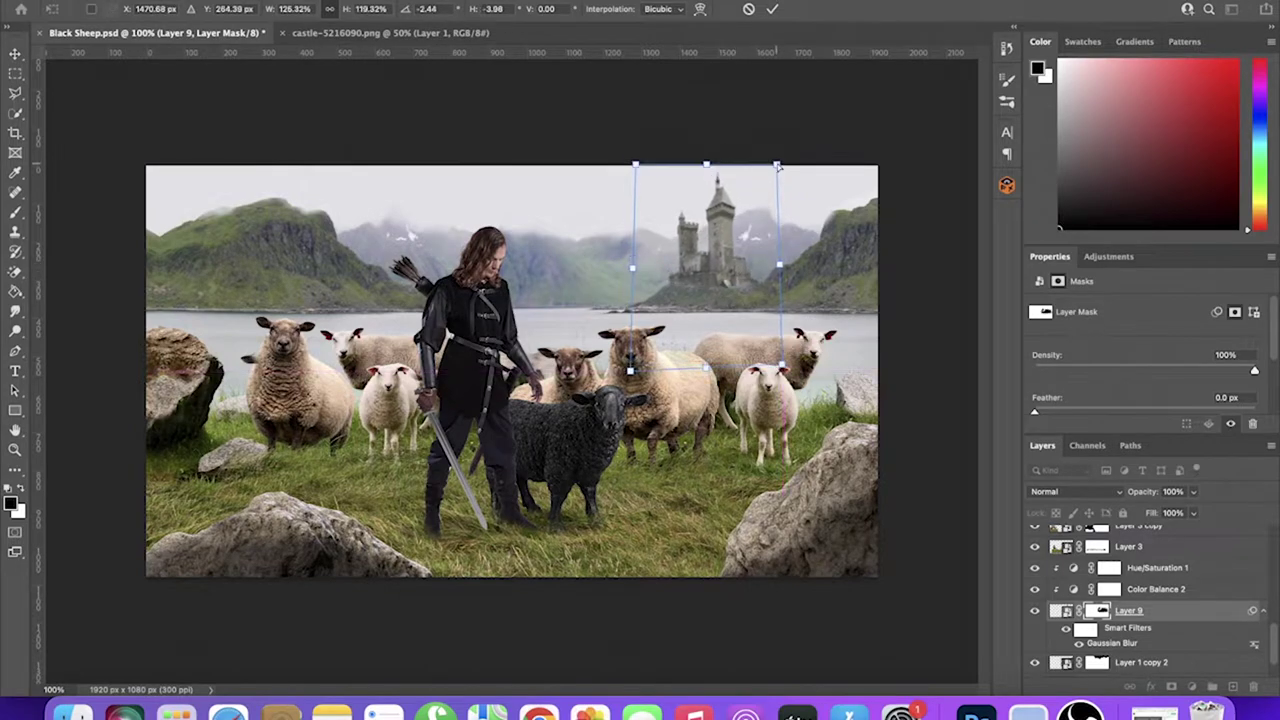
pyautogui.press('Return')
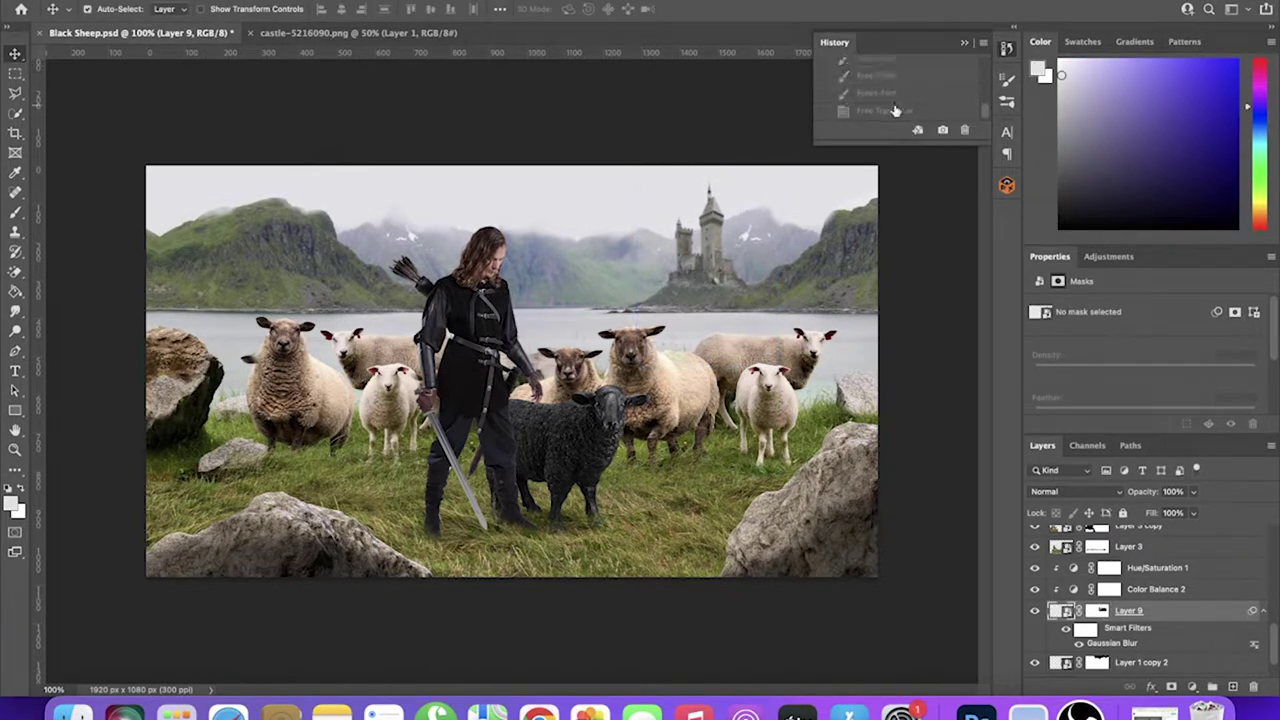
pyautogui.hotkey('ctrl', 't')
pyautogui.moveTo(773, 271); pyautogui.dragTo(782, 271)
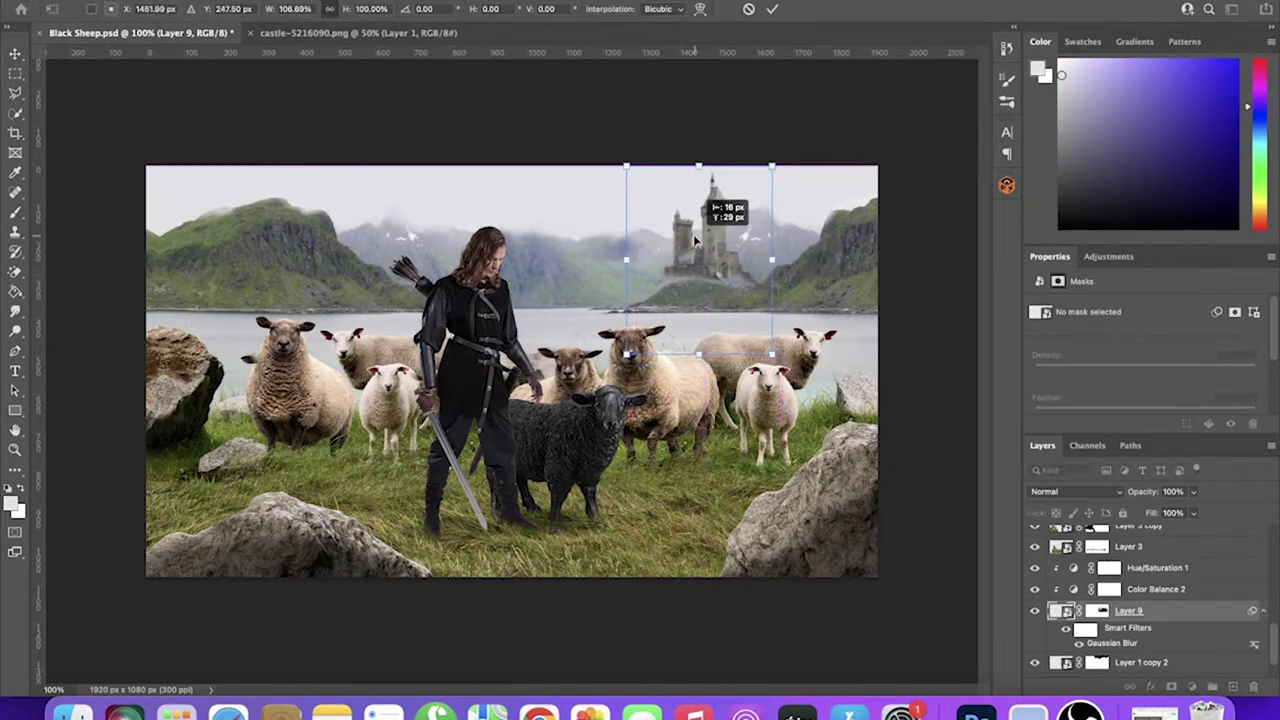
pyautogui.click(772, 9)
# Tilt the castle slightly, then select its layer mask with the Brush tool
pyautogui.hotkey('ctrl', 't')
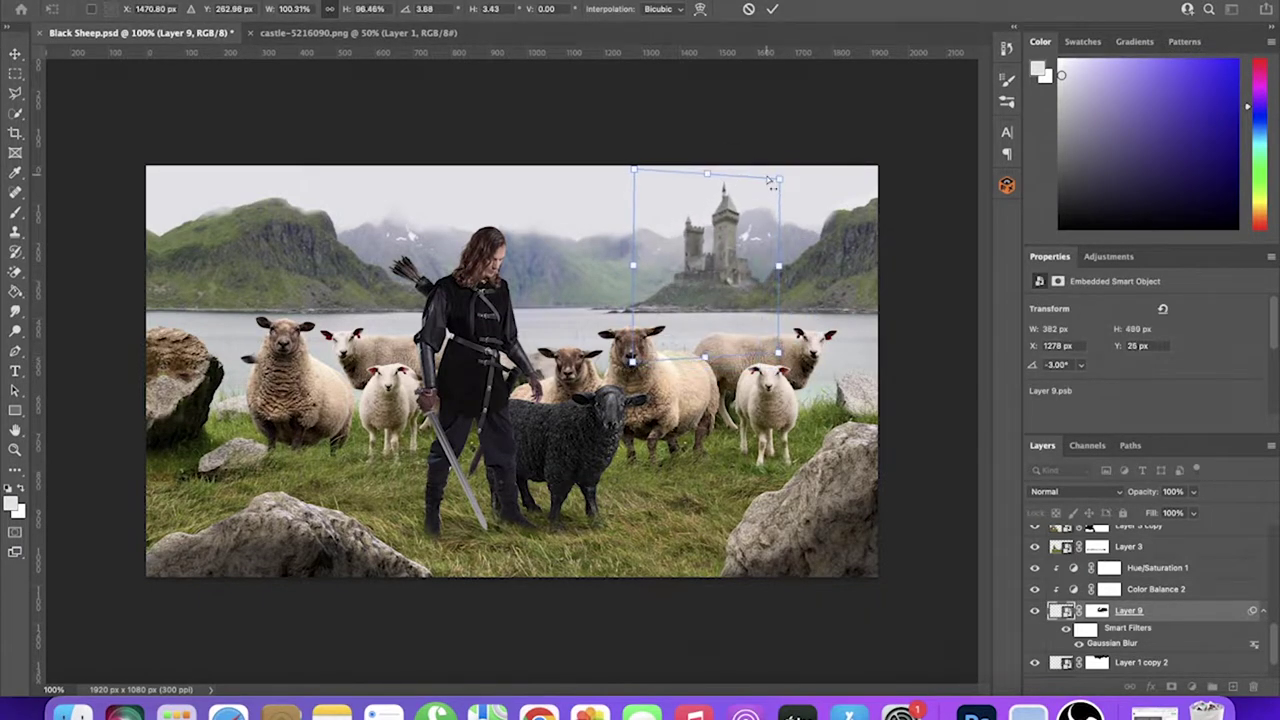
pyautogui.press('Return')
pyautogui.click(1006, 48)
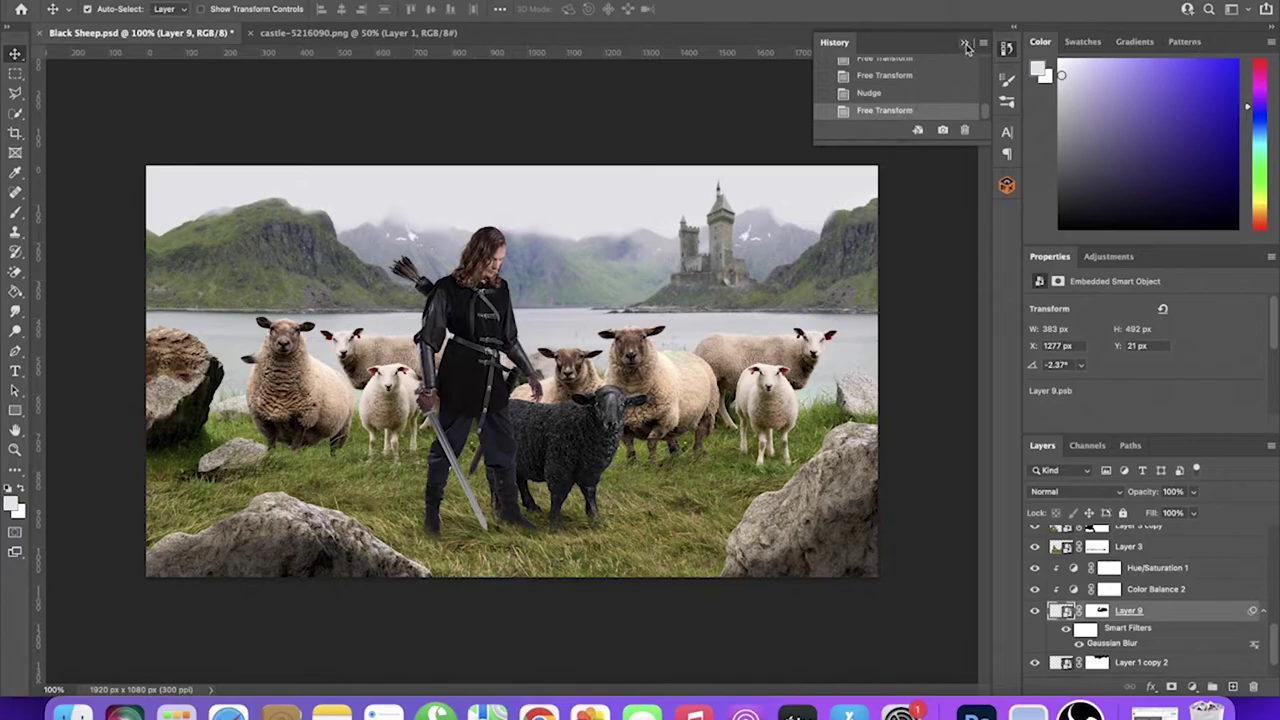
pyautogui.click(1097, 610)
pyautogui.press('b')
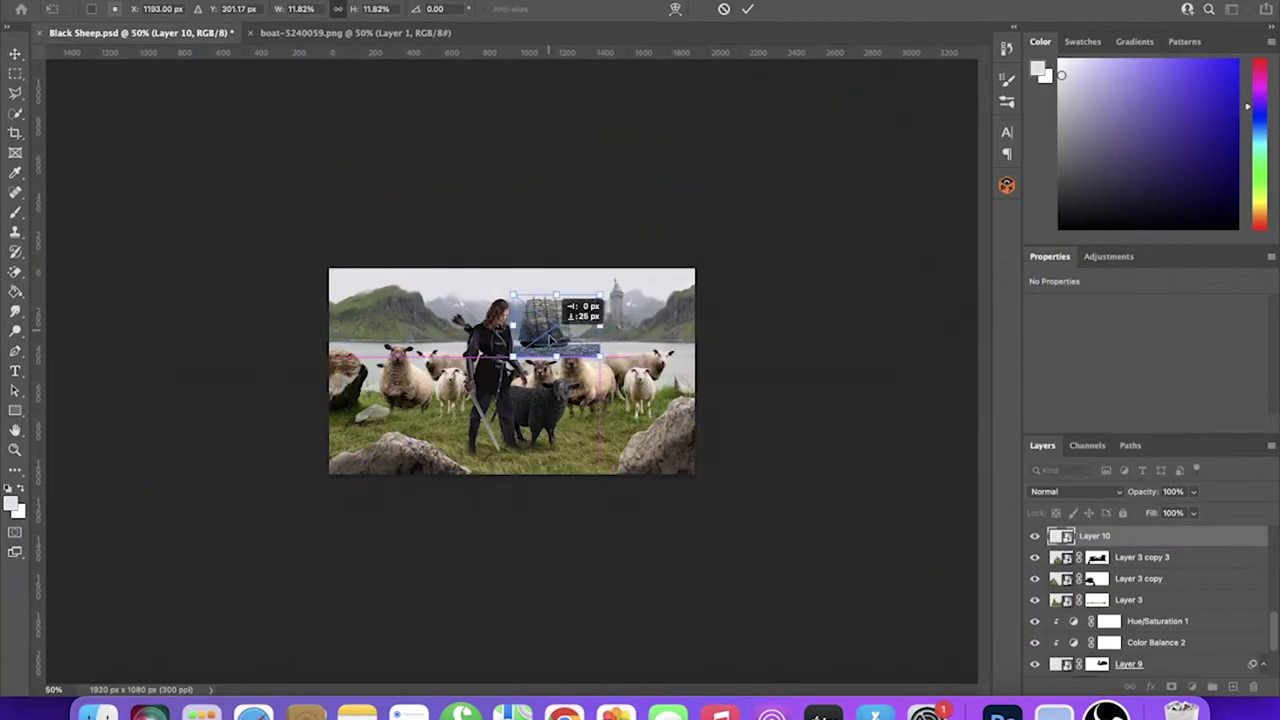
# Send the ship layer back one level and move the ship down onto the lake
pyautogui.hotkey('ctrl', '1')
pyautogui.hotkey('ctrl', '[')
pyautogui.hotkey('ctrl', '[')
pyautogui.hotkey('ctrl', '[')
pyautogui.moveTo(593, 301); pyautogui.dragTo(593, 308)
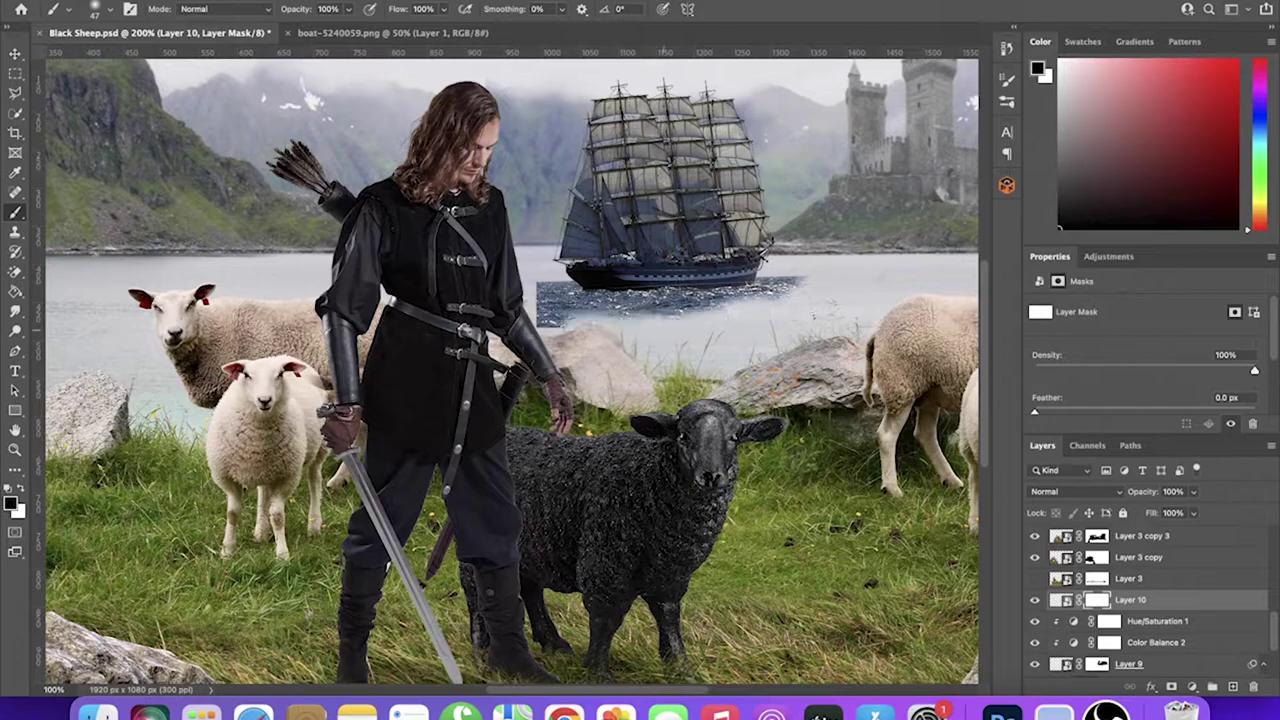
pyautogui.scroll(1, 843, 296)
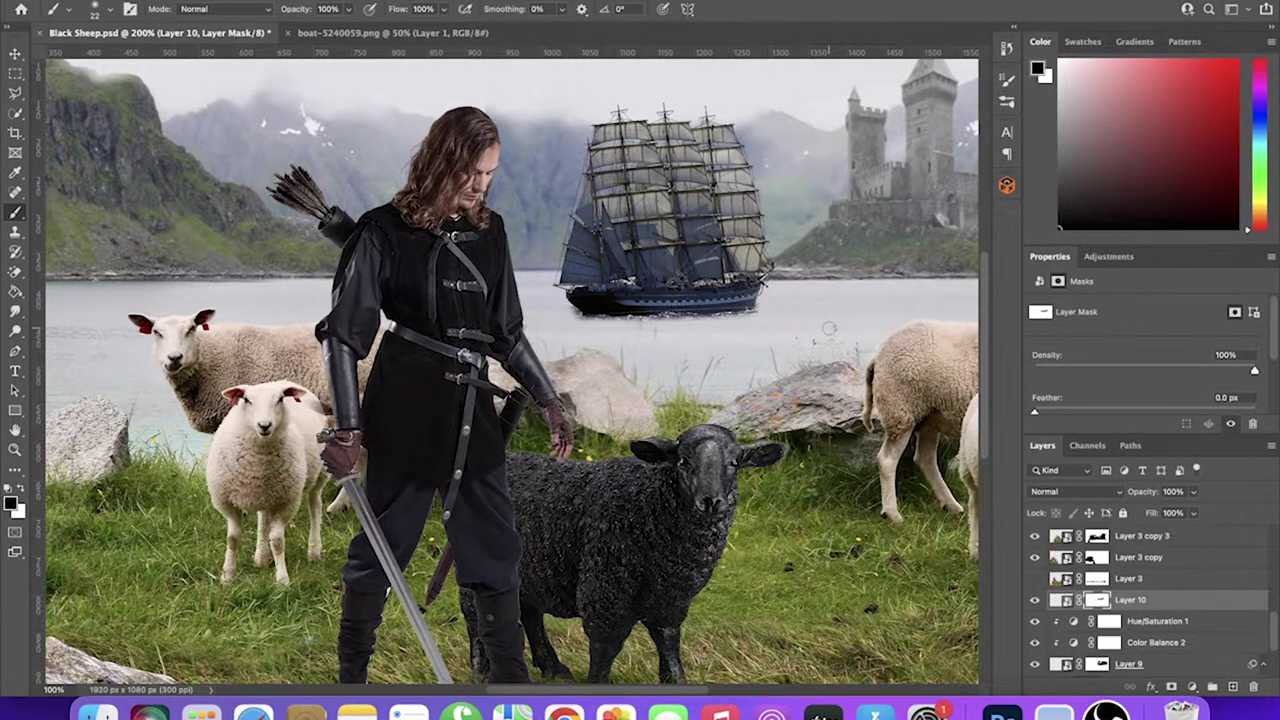
pyautogui.hotkey('ctrl', '-')
pyautogui.hotkey('ctrl', 't')
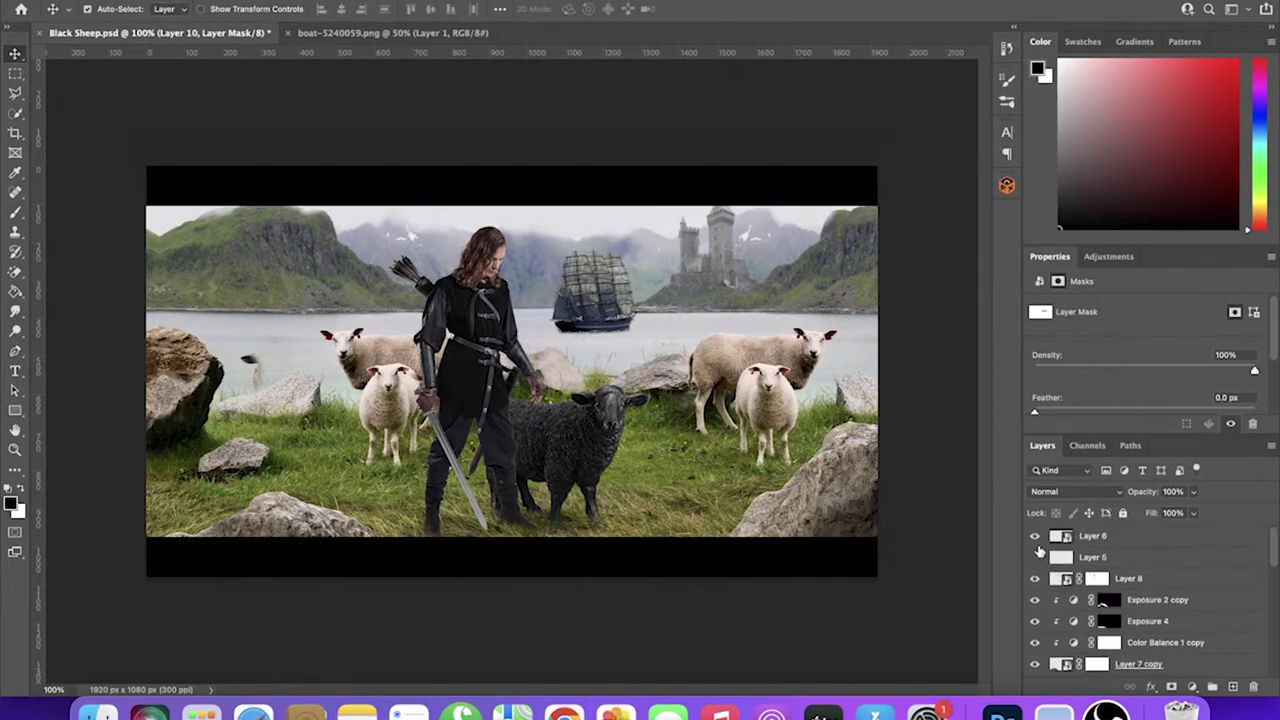
# Hide the black letterbox bars and set the ship's Hue/Saturation to Saturation 0, Lightness +10
pyautogui.click(1036, 536)
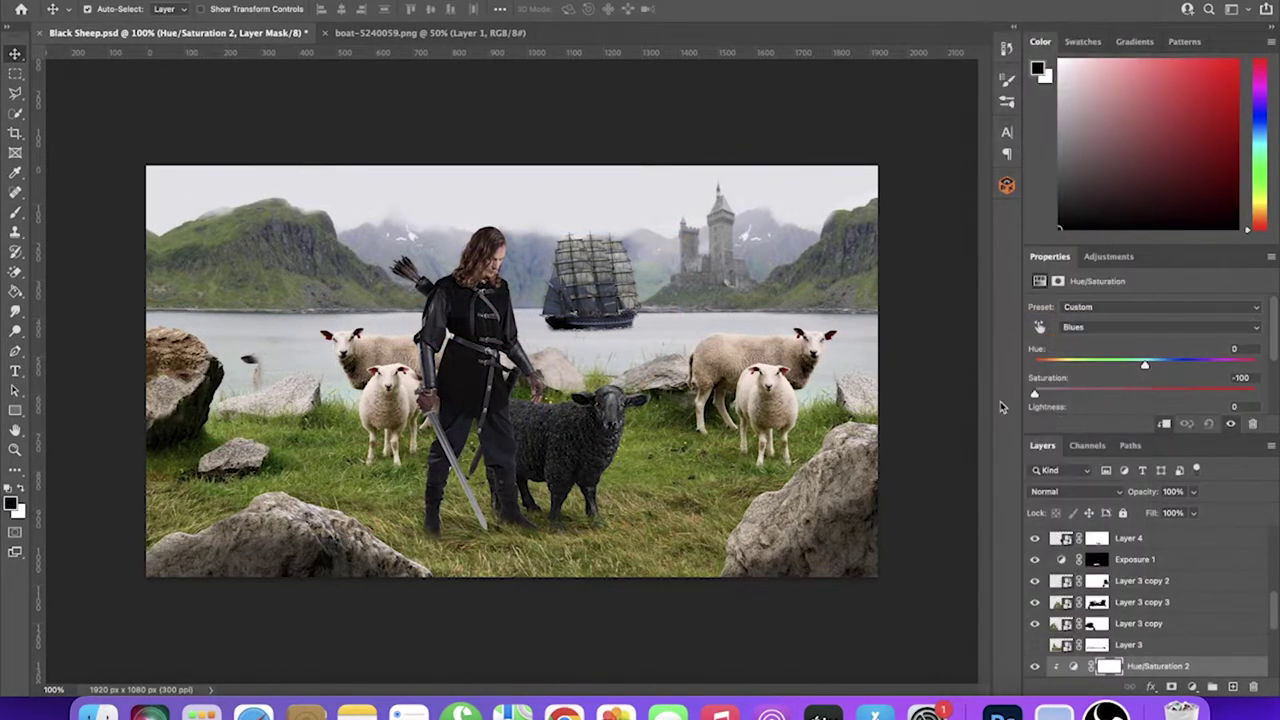
pyautogui.scroll(-2, 1140, 380)
pyautogui.moveTo(1145, 376); pyautogui.dragTo(1249, 378)
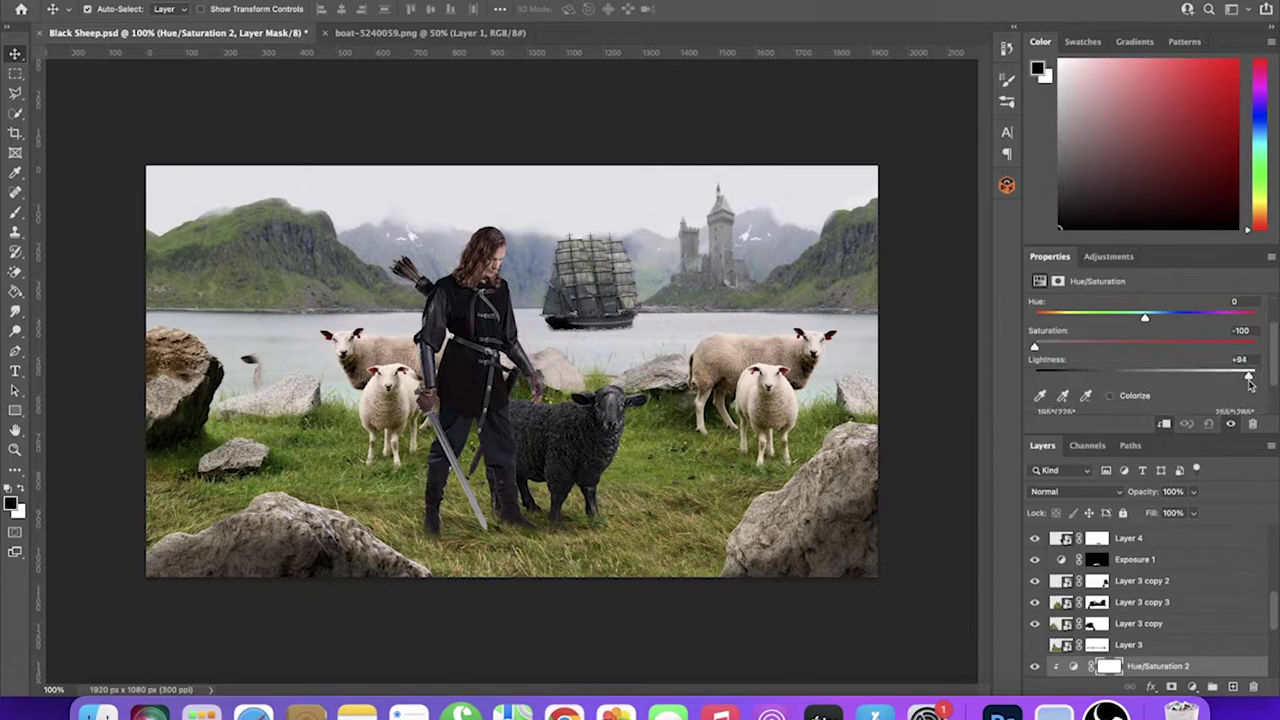
pyautogui.moveTo(1145, 376); pyautogui.dragTo(1157, 388)
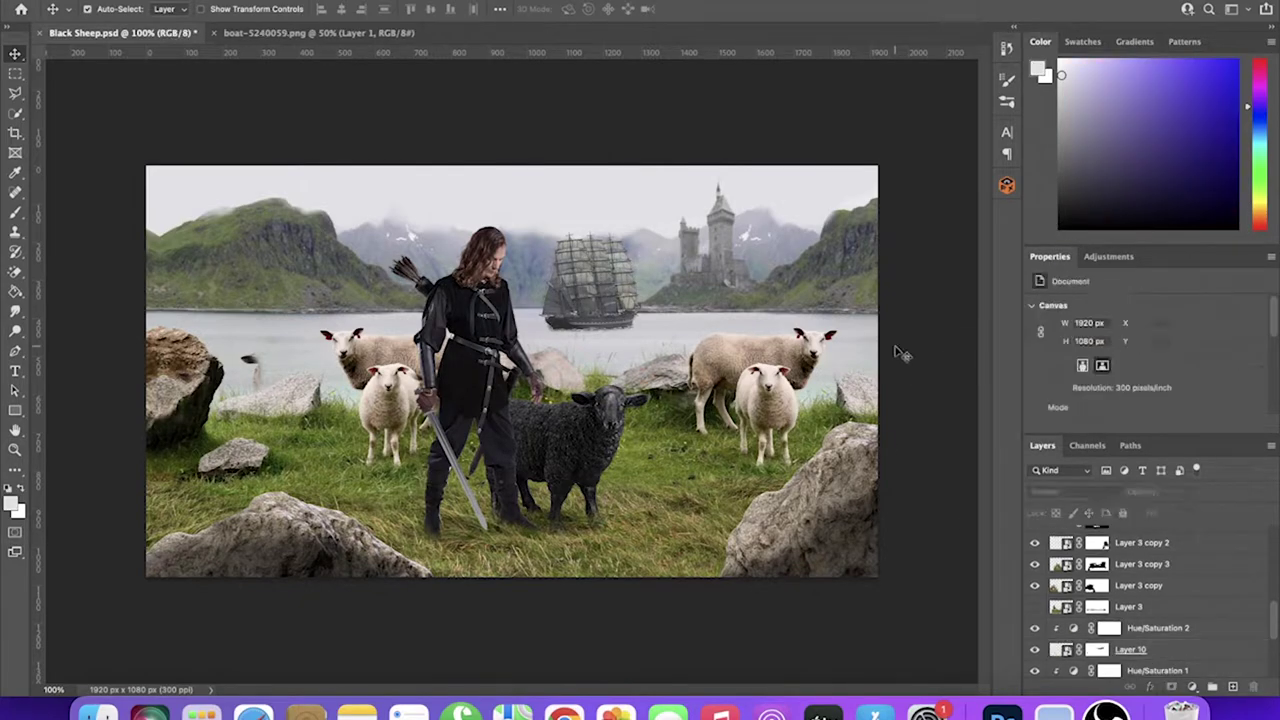
# Zoom in on the ship to check its mask edges, then zoom back out to fit
pyautogui.hotkey('ctrl', '+')
pyautogui.hotkey('ctrl', '+')
pyautogui.hotkey('ctrl', '+')
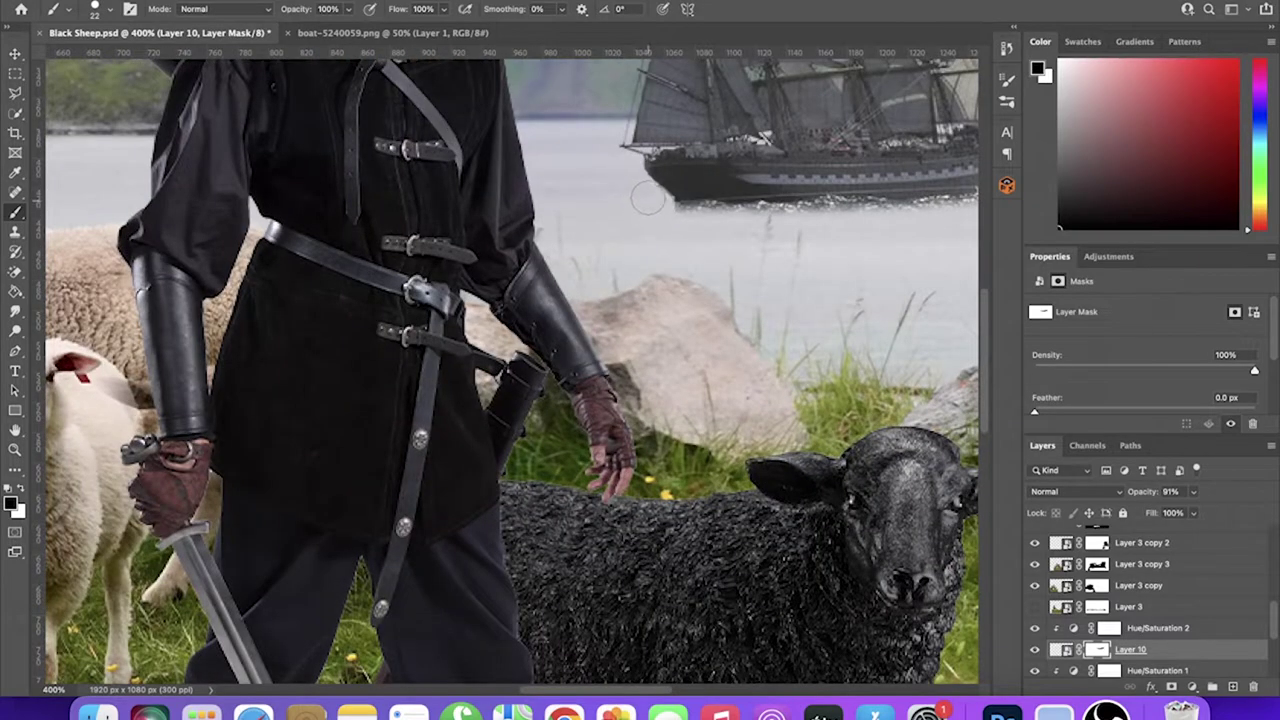
pyautogui.moveTo(898, 233); pyautogui.dragTo(697, 318)
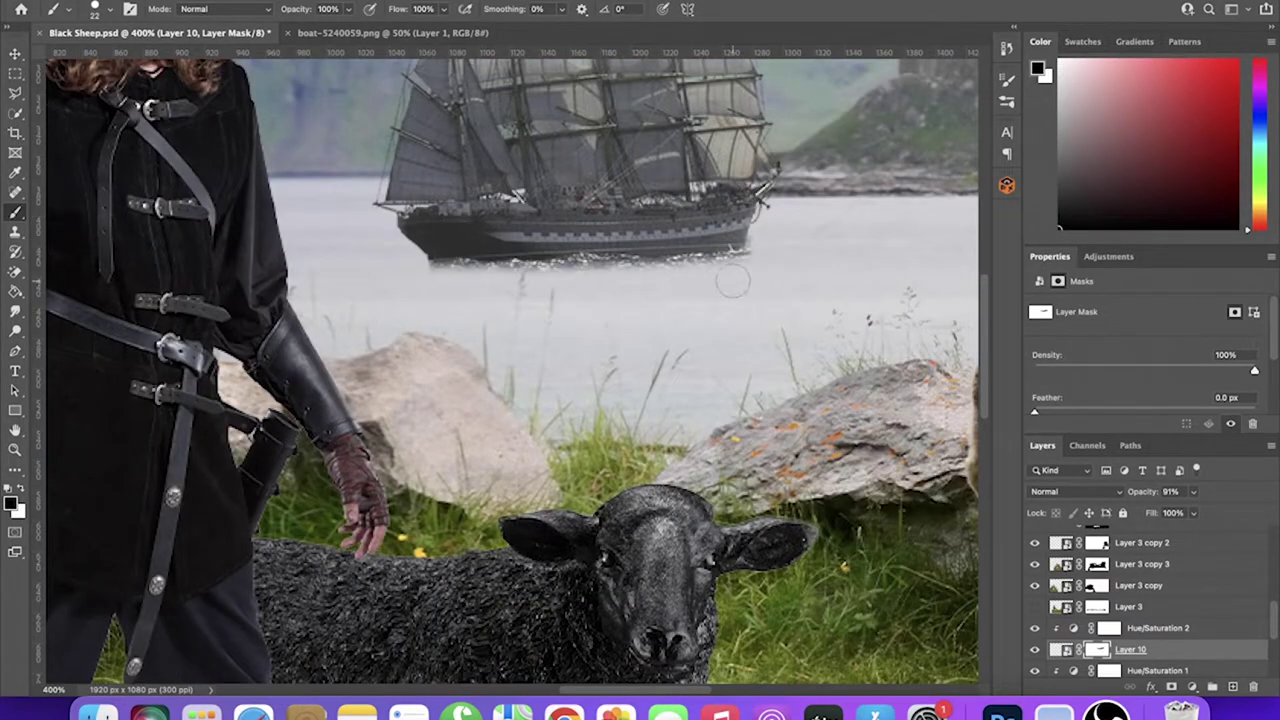
pyautogui.hotkey('ctrl', '-')
pyautogui.hotkey('ctrl', '-')
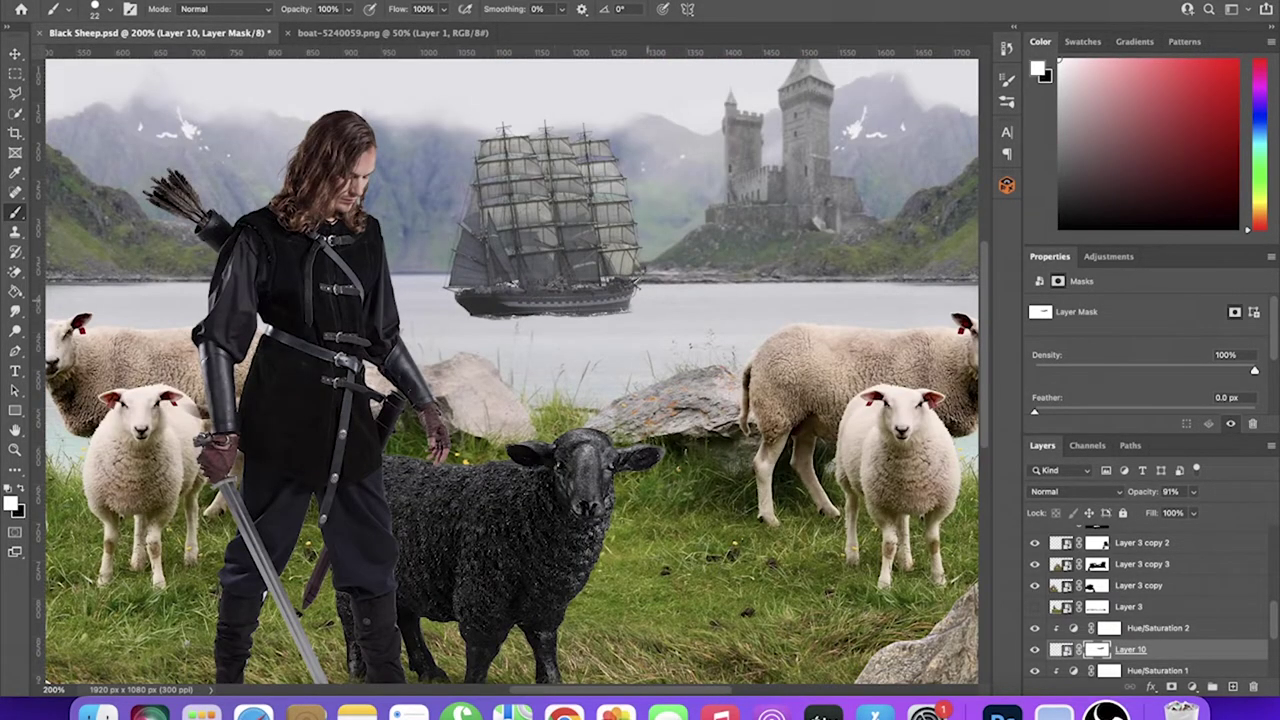
pyautogui.hotkey('ctrl', '-')
# Duplicate the ship, flip the copy vertically and place it beneath as a reflection
pyautogui.hotkey('ctrl', 'j')
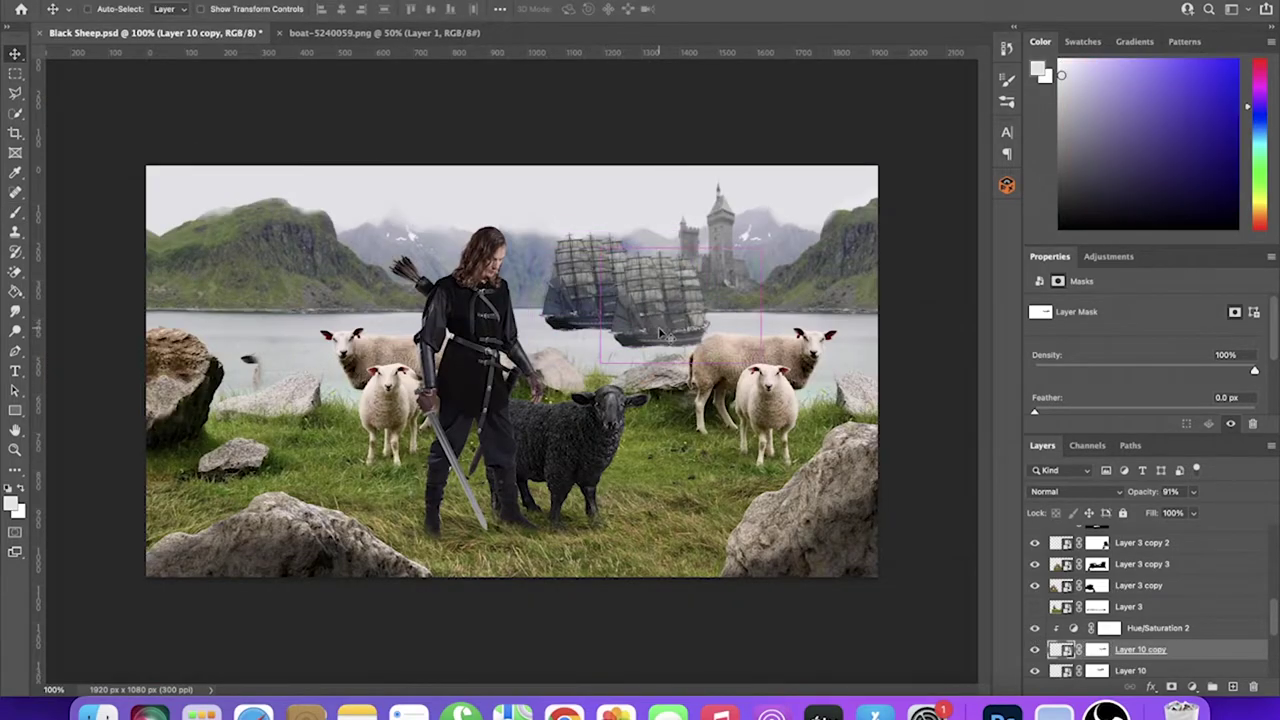
pyautogui.hotkey('ctrl', 't')
pyautogui.rightClick(678, 278)
pyautogui.click(700, 649)
pyautogui.moveTo(615, 295); pyautogui.dragTo(615, 390)
pyautogui.press('Return')
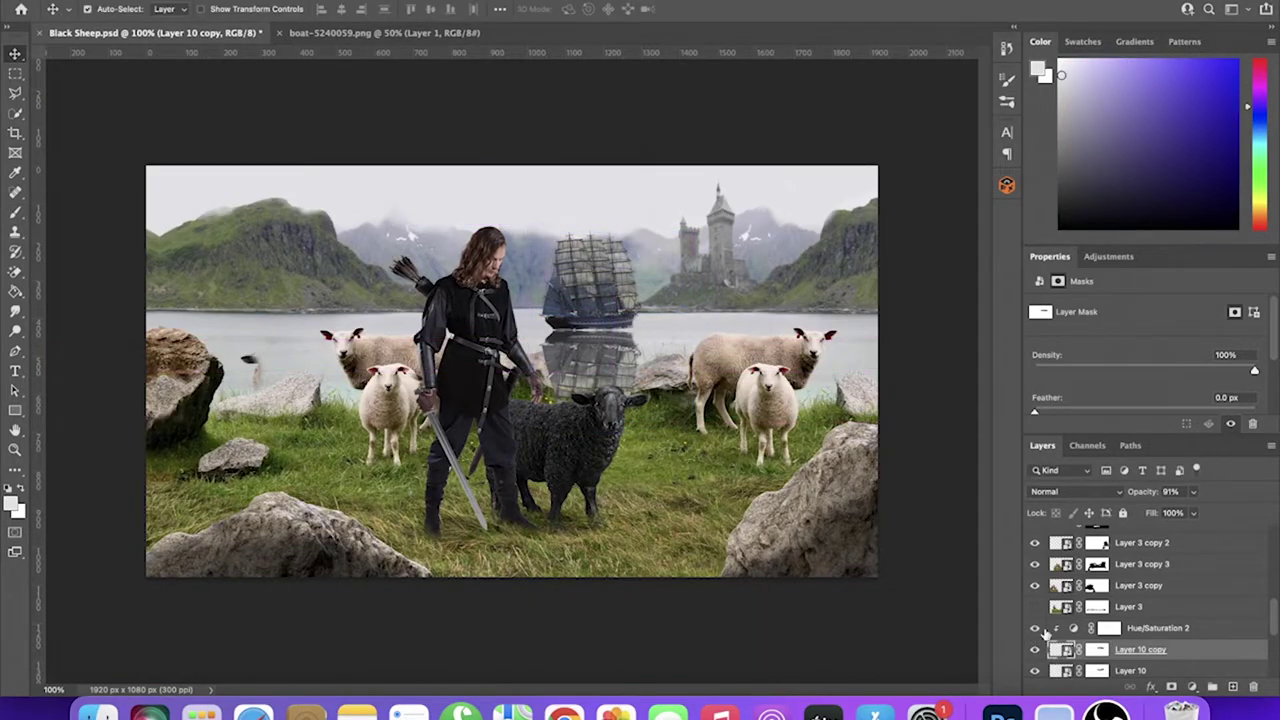
# Restack the ship's adjustment, set the reflection to Overlay, and mask part of it away
pyautogui.moveTo(1045, 630); pyautogui.dragTo(1060, 680)
pyautogui.click(1140, 628)
pyautogui.click(1075, 491)
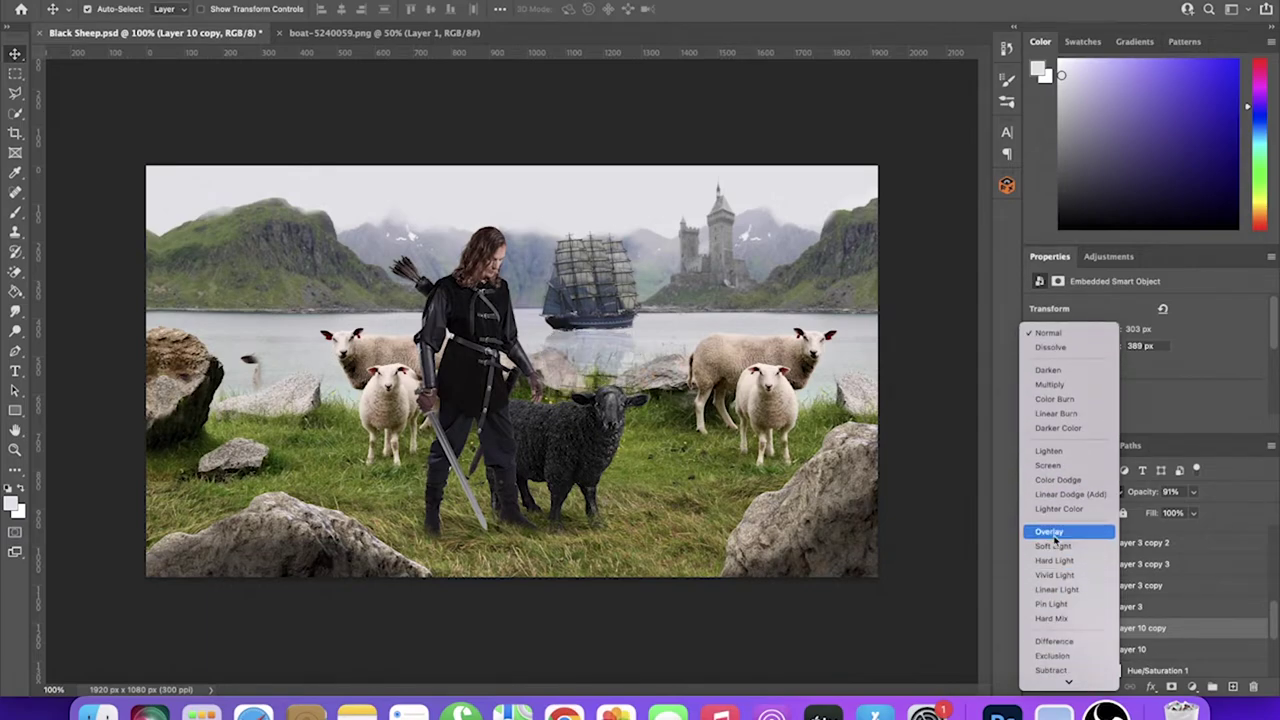
pyautogui.click(1050, 538)
pyautogui.click(1192, 687)
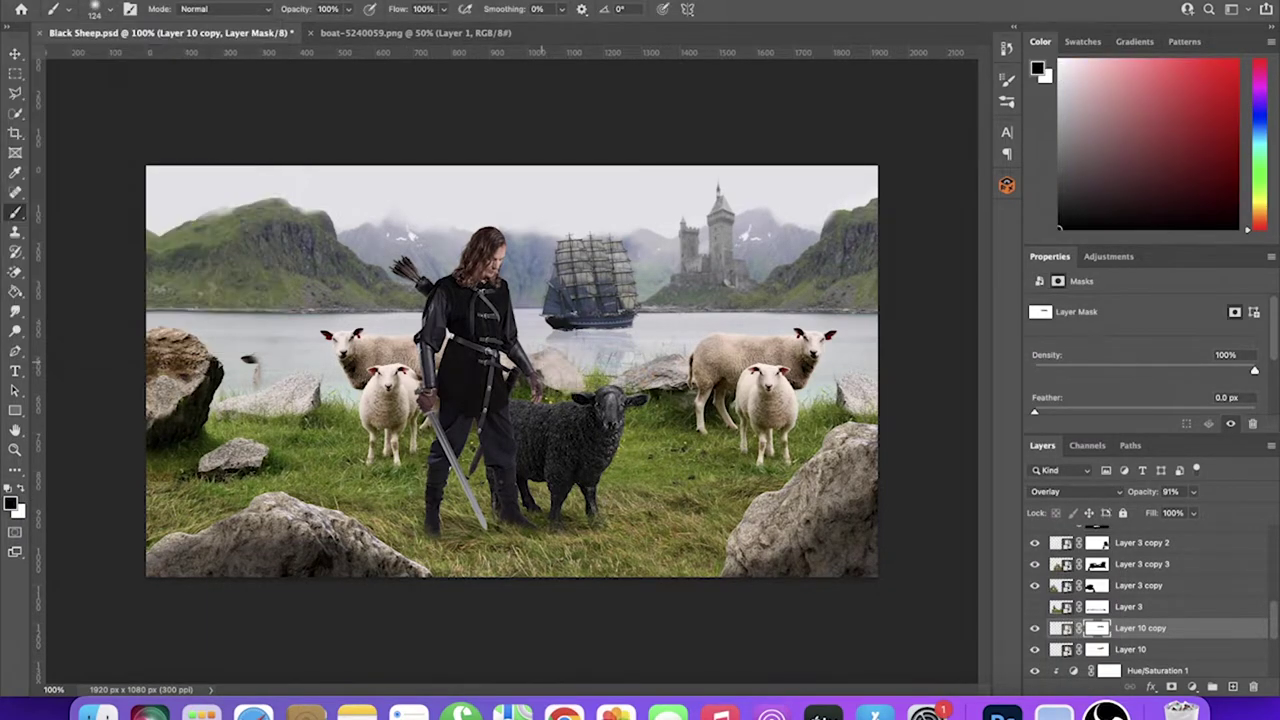
pyautogui.moveTo(616, 326); pyautogui.dragTo(625, 345)
pyautogui.hotkey('ctrl', 't')
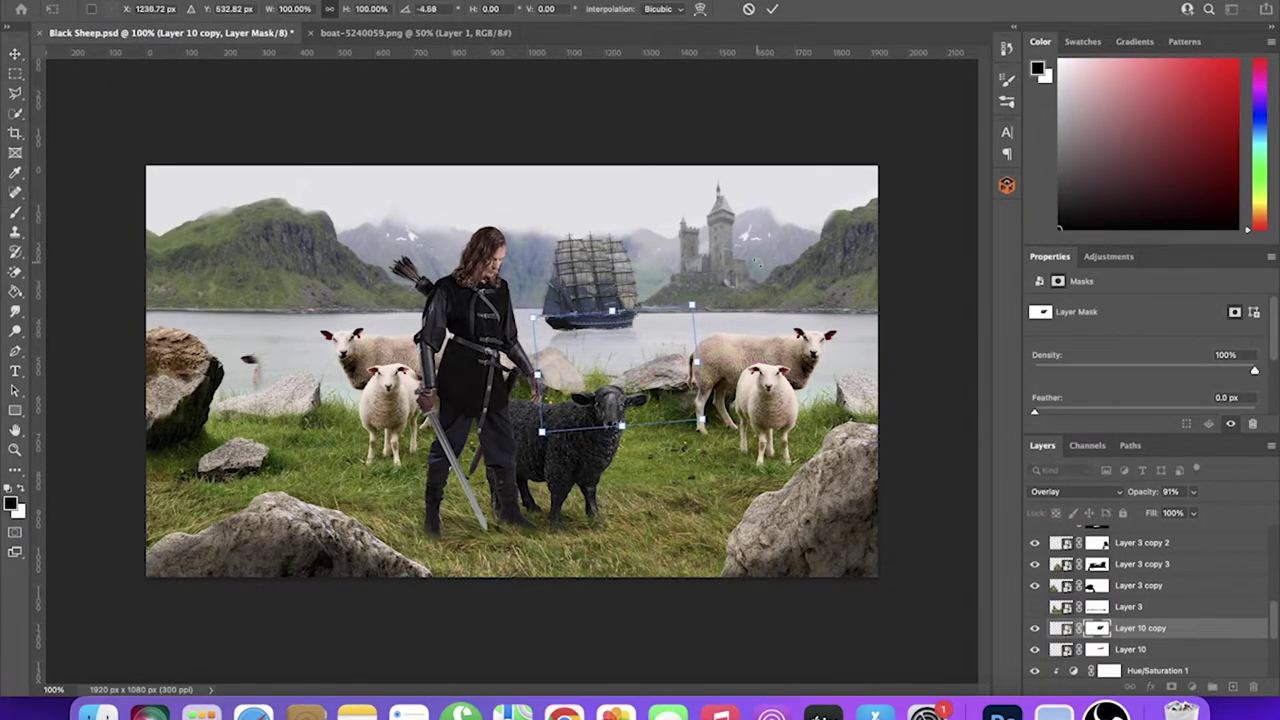
pyautogui.press('Return')
pyautogui.click(583, 303)
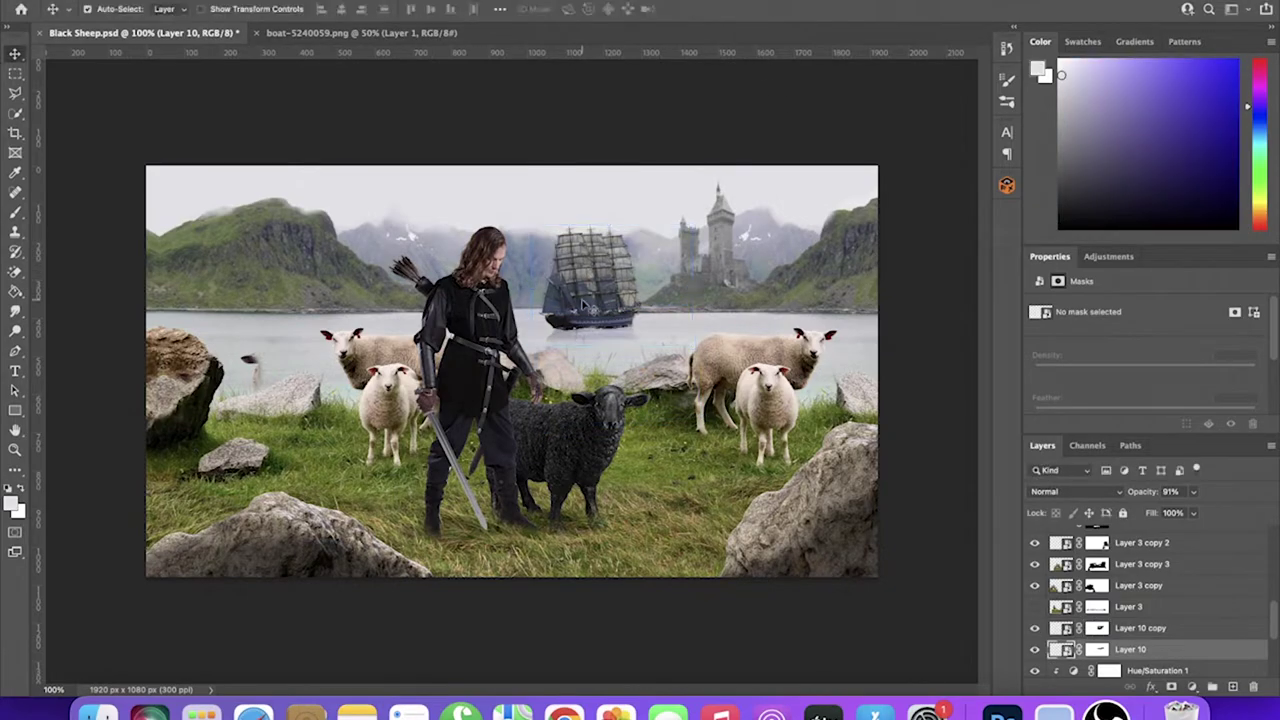
# Add a Hue/Saturation adjustment clipped to the ship, shifting the hue of its Blues
pyautogui.rightClick(1197, 527)
pyautogui.click(1086, 331)
pyautogui.click(1160, 327)
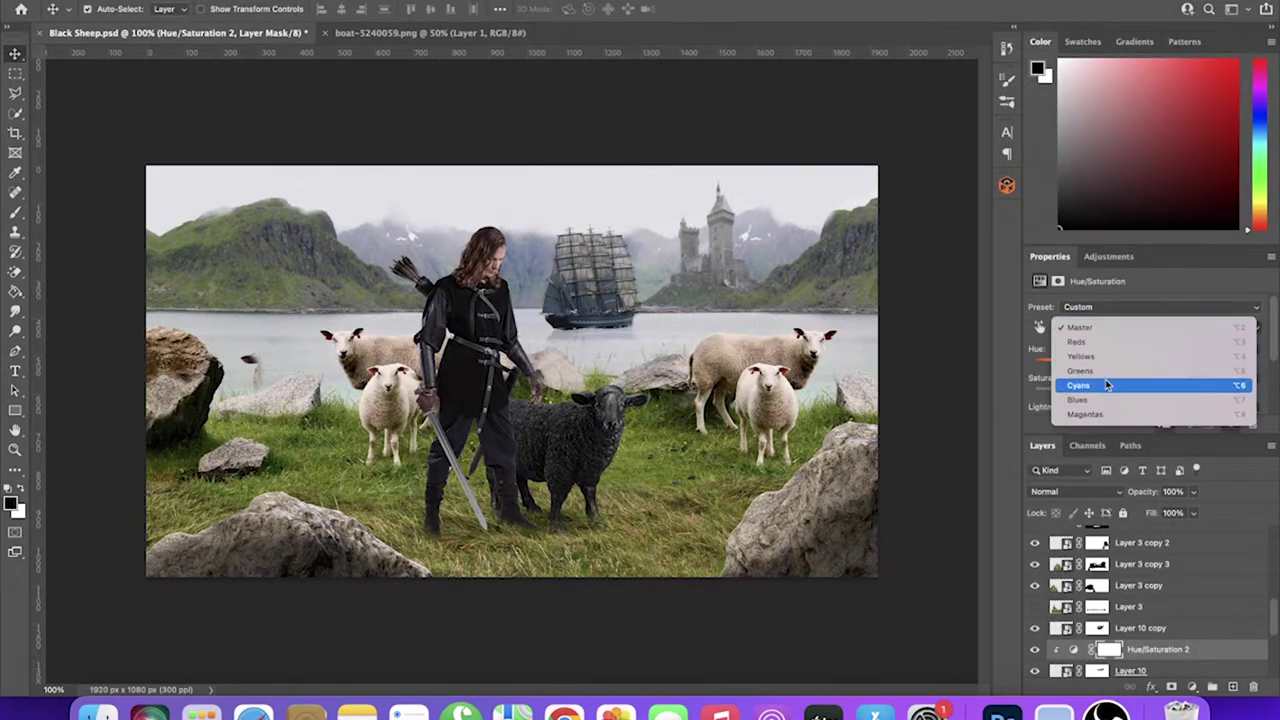
pyautogui.click(1105, 379)
pyautogui.moveTo(1120, 366)
pyautogui.mouseDown()
pyautogui.moveTo(1097, 366)
pyautogui.moveTo(1175, 378)
pyautogui.mouseUp()
pyautogui.scroll(-2, 1098, 373)
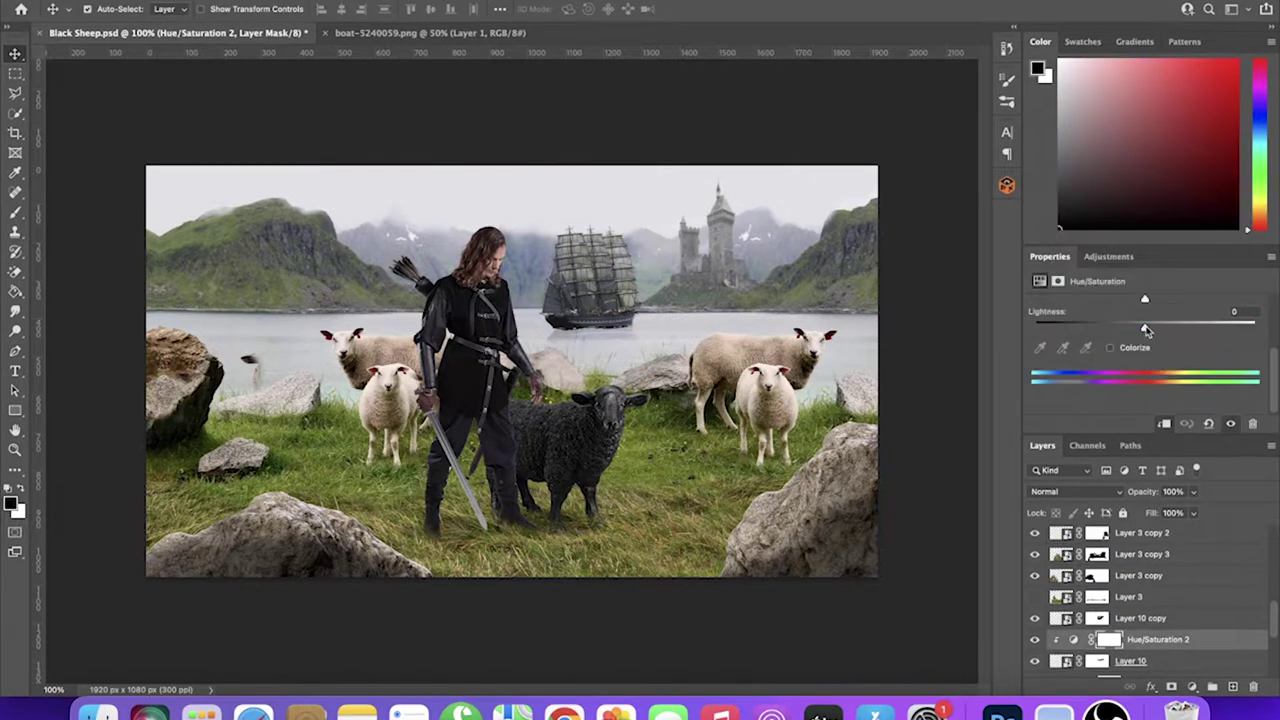
pyautogui.scroll(-2, 1140, 600)
# Shrink the ship and its reflection together to fit the lake
pyautogui.click(1130, 632)
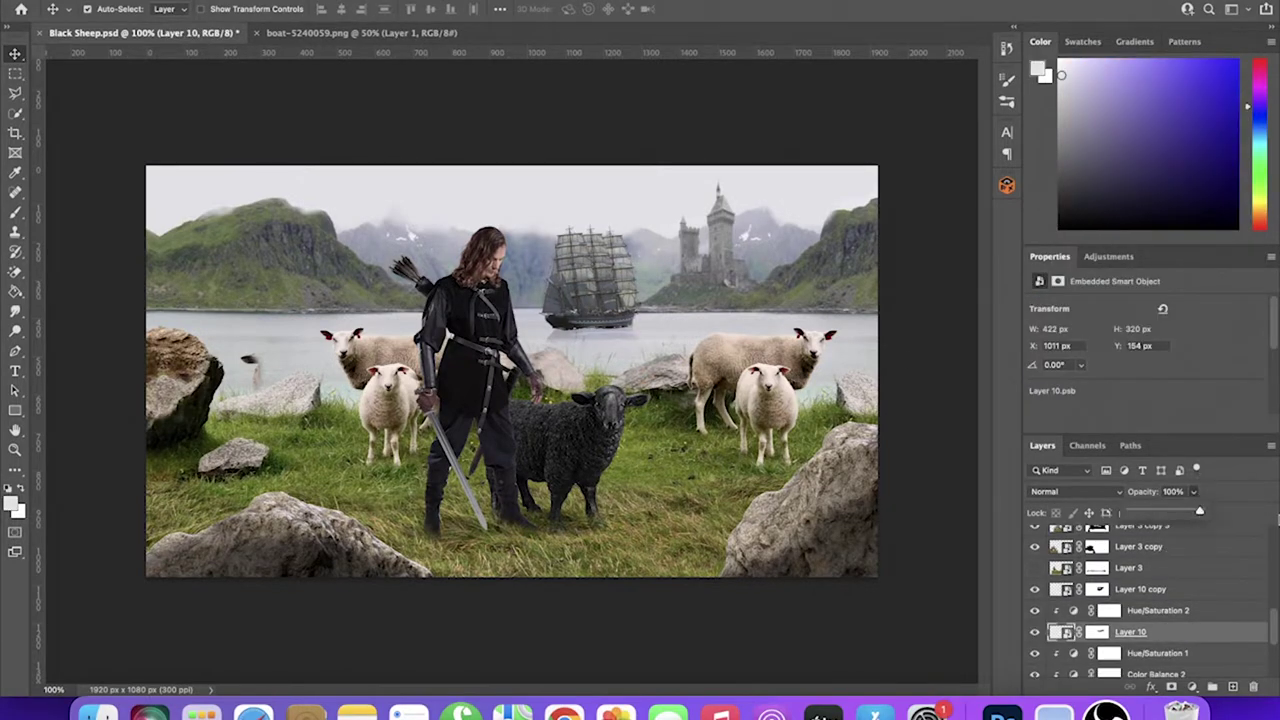
pyautogui.click(590, 270)
pyautogui.press('b')
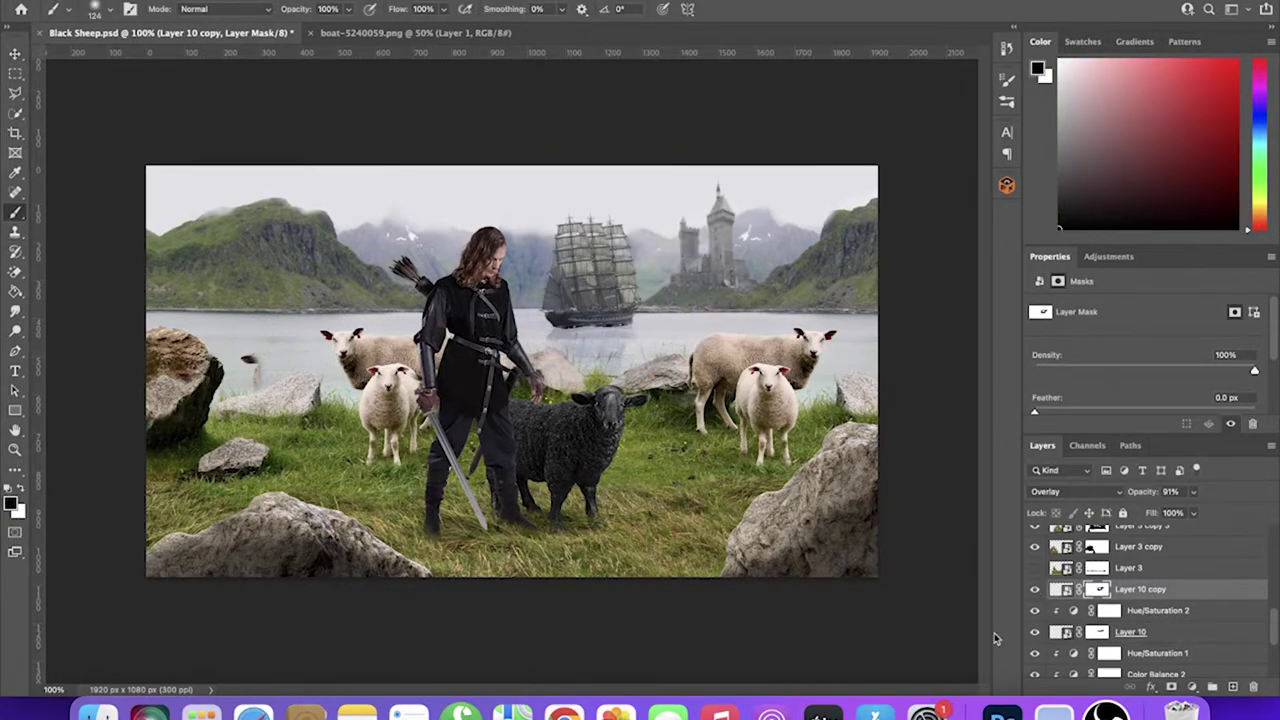
pyautogui.keyDown('shift'); pyautogui.click(1178, 628); pyautogui.keyUp('shift')
pyautogui.hotkey('ctrl', 't')
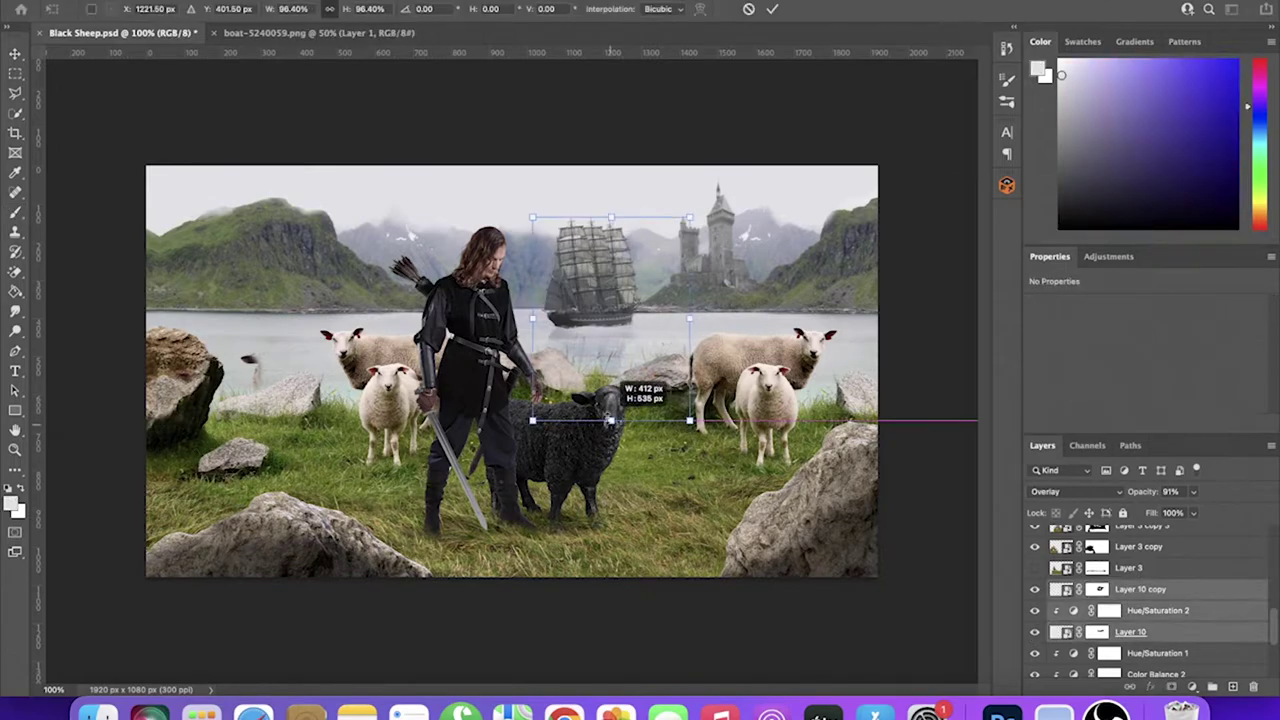
pyautogui.moveTo(610, 395); pyautogui.dragTo(618, 312)
pyautogui.moveTo(657, 395); pyautogui.dragTo(659, 408)
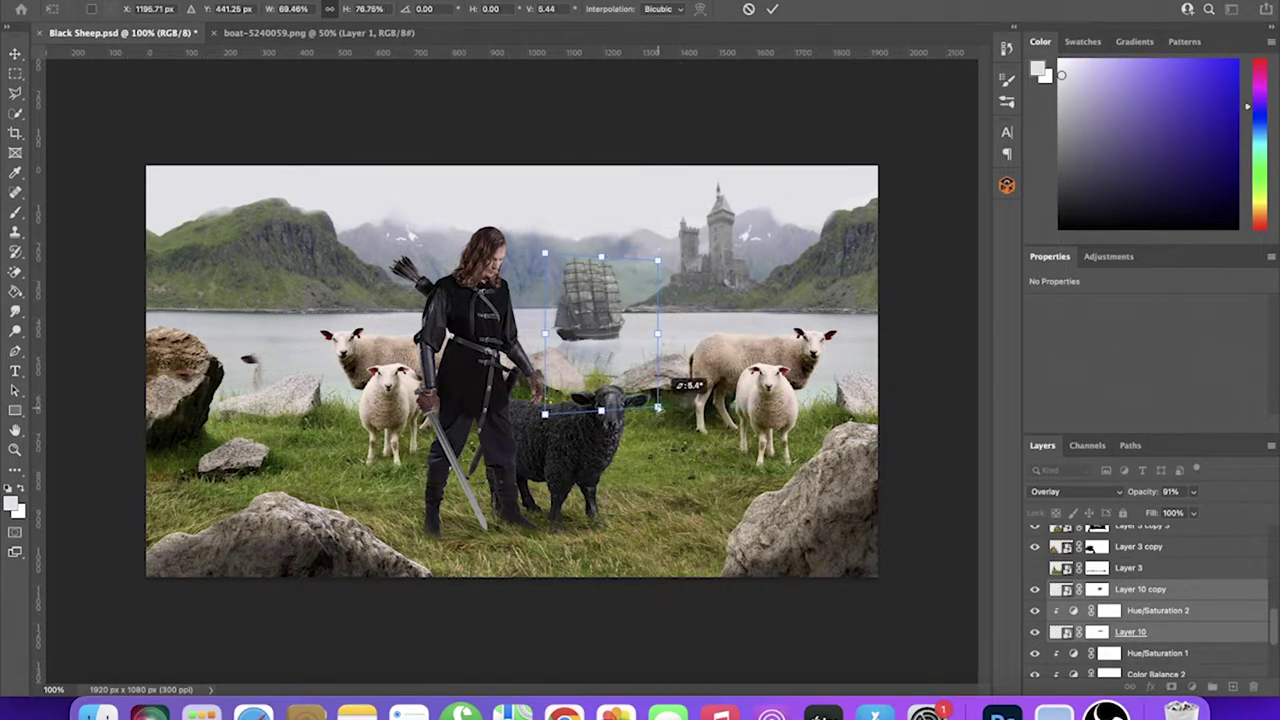
pyautogui.moveTo(604, 334); pyautogui.dragTo(606, 330)
pyautogui.press('Return')
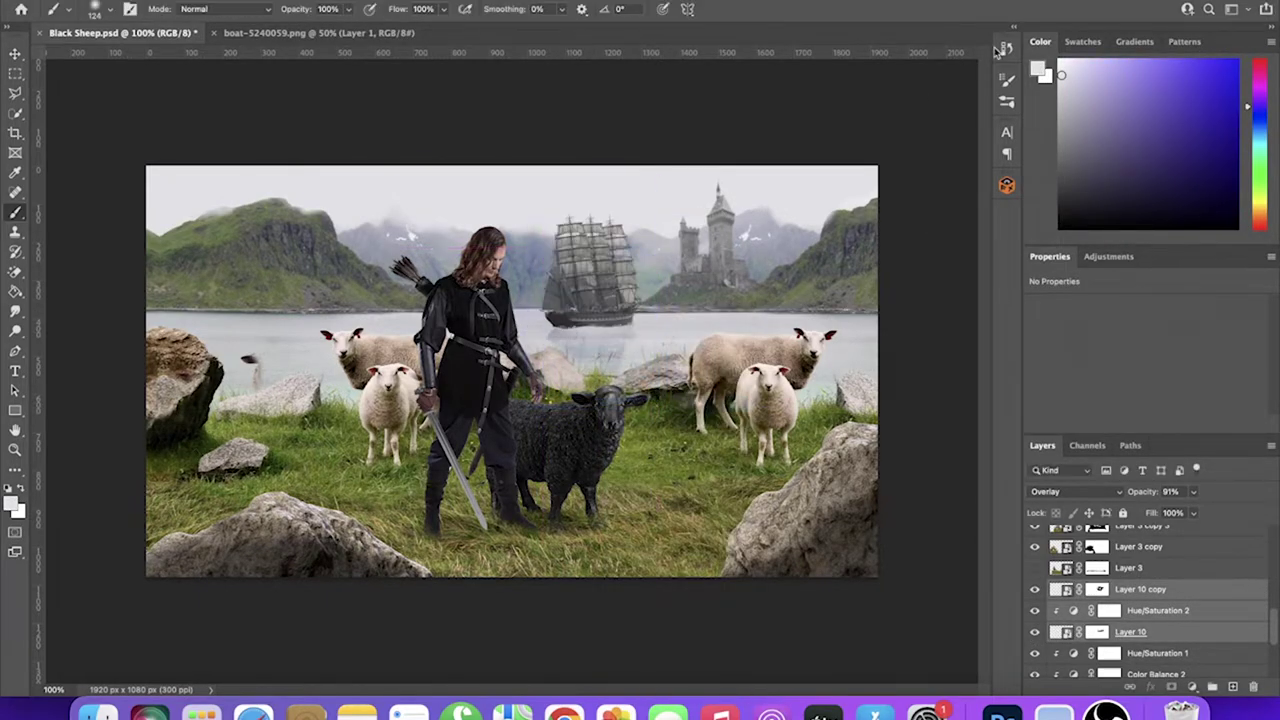
# Move the ship left and add a Color Balance adjustment warming it slightly toward red
pyautogui.moveTo(530, 313); pyautogui.dragTo(217, 308)
pyautogui.click(1097, 546)
pyautogui.click(15, 212)
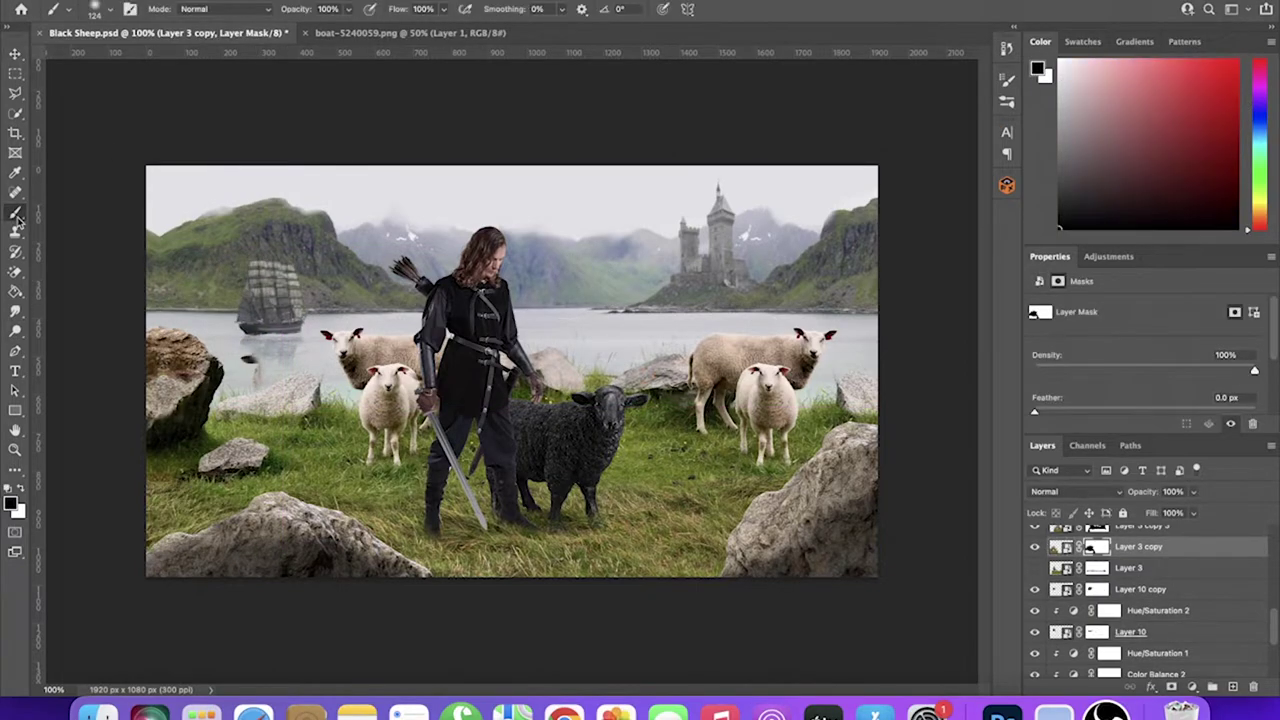
pyautogui.click(13, 54)
pyautogui.moveTo(1124, 342); pyautogui.dragTo(1130, 346)
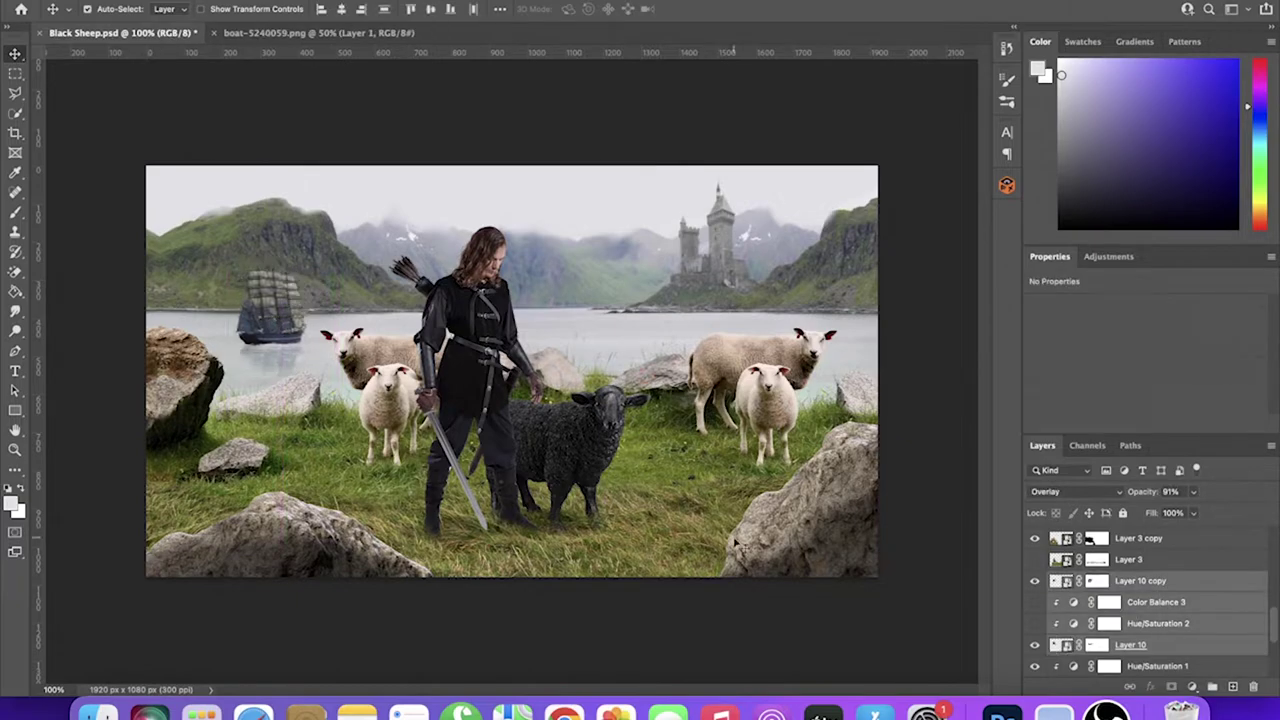
# Move the ship back to mid-lake beneath the castle
pyautogui.hotkey('ctrl', 't')
pyautogui.moveTo(270, 295)
pyautogui.mouseDown()
pyautogui.moveTo(590, 315)
pyautogui.moveTo(568, 282)
pyautogui.moveTo(262, 292)
pyautogui.mouseUp()
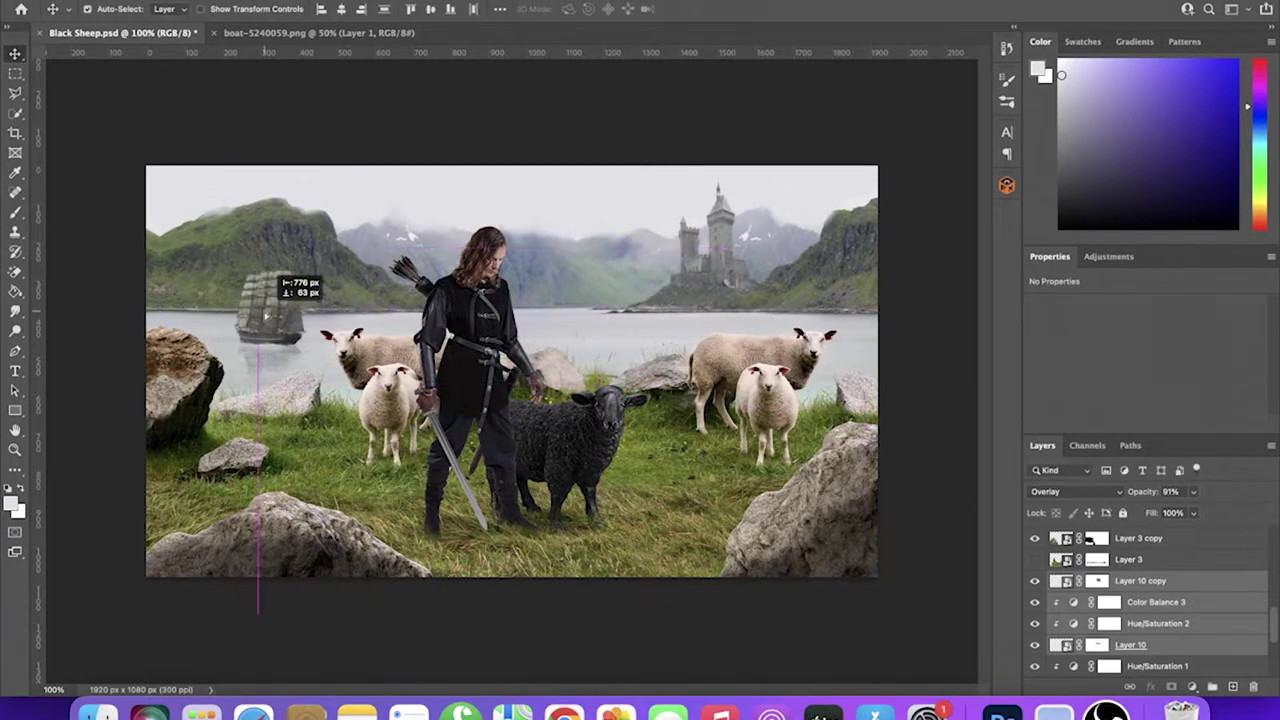
pyautogui.rightClick(277, 309)
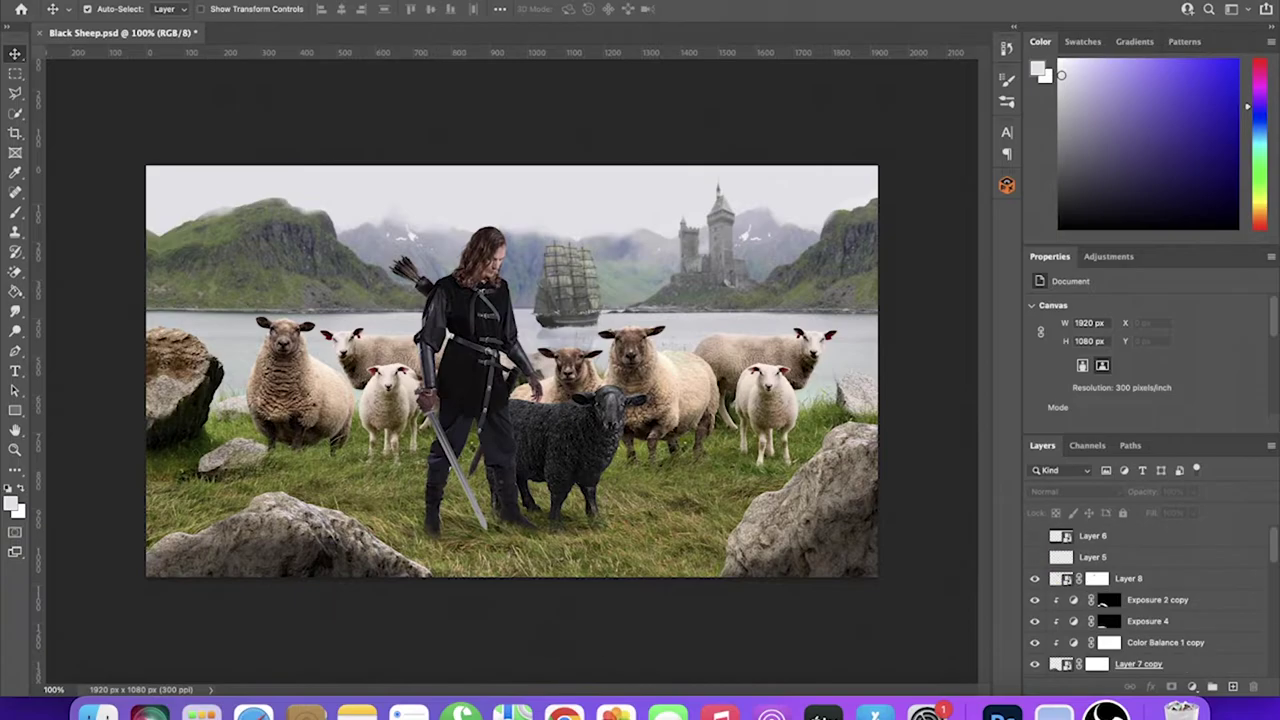
# Darken the whole scene with a slider drag and pick a small brush for mask painting
pyautogui.scroll(-5, 1100, 540)
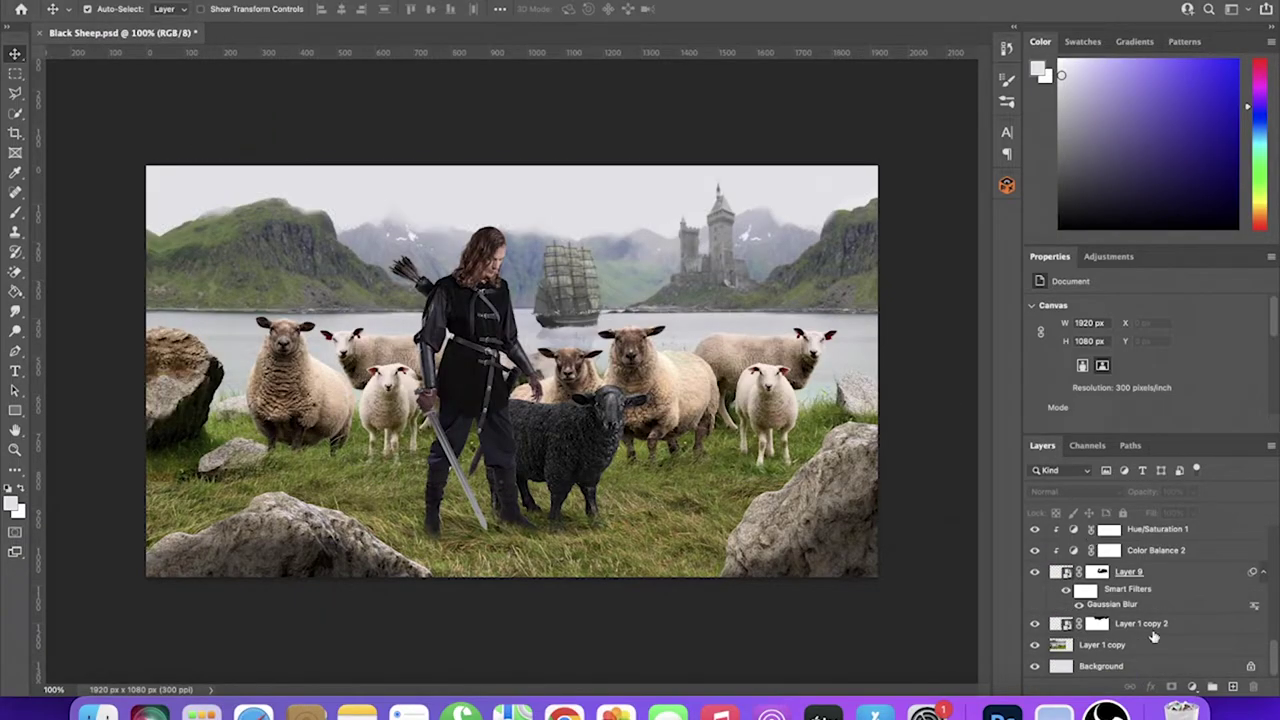
pyautogui.moveTo(1145, 372); pyautogui.dragTo(1083, 382)
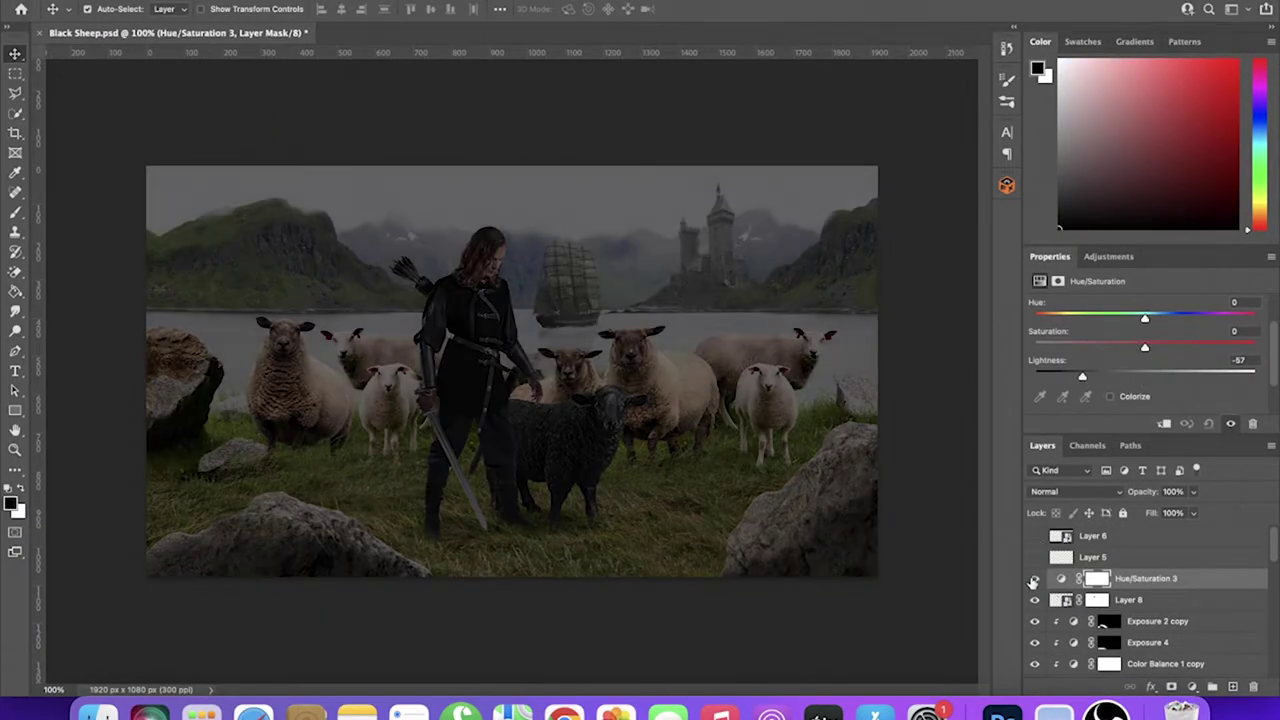
pyautogui.press('super+equal')
pyautogui.click(95, 9)
pyautogui.doubleClick(50, 175)
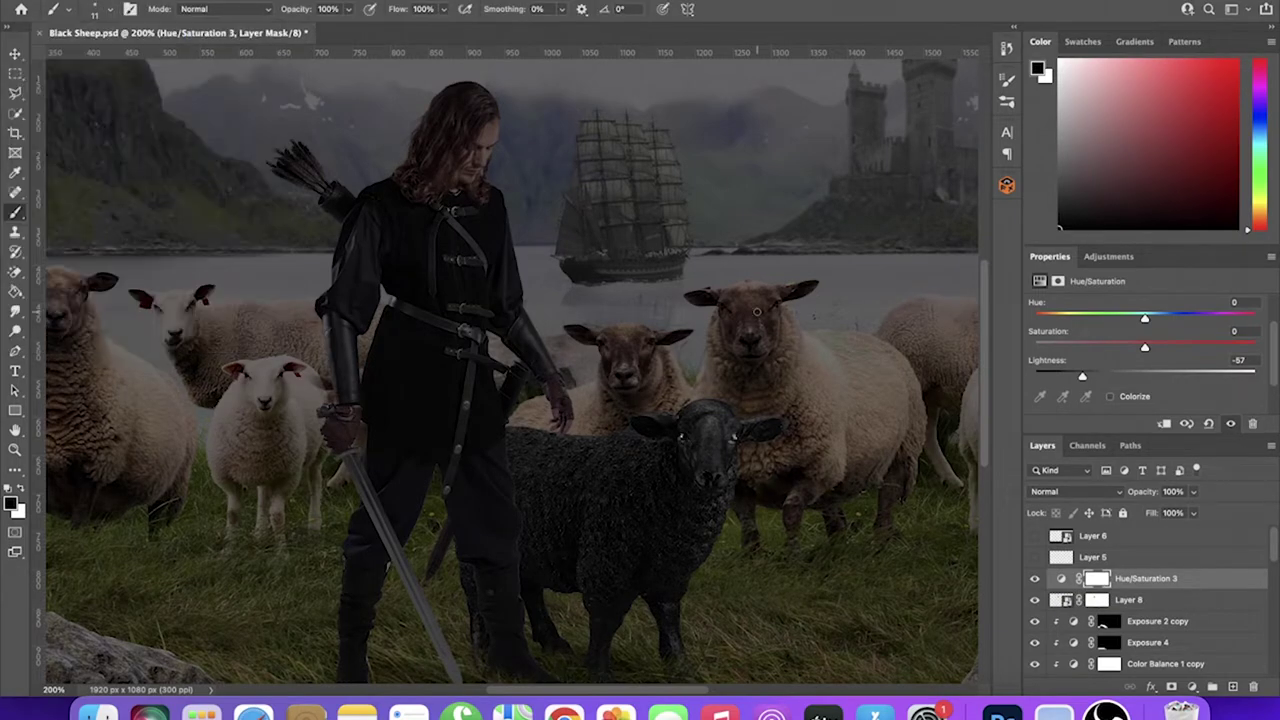
pyautogui.hscroll(-5, 812, 316)
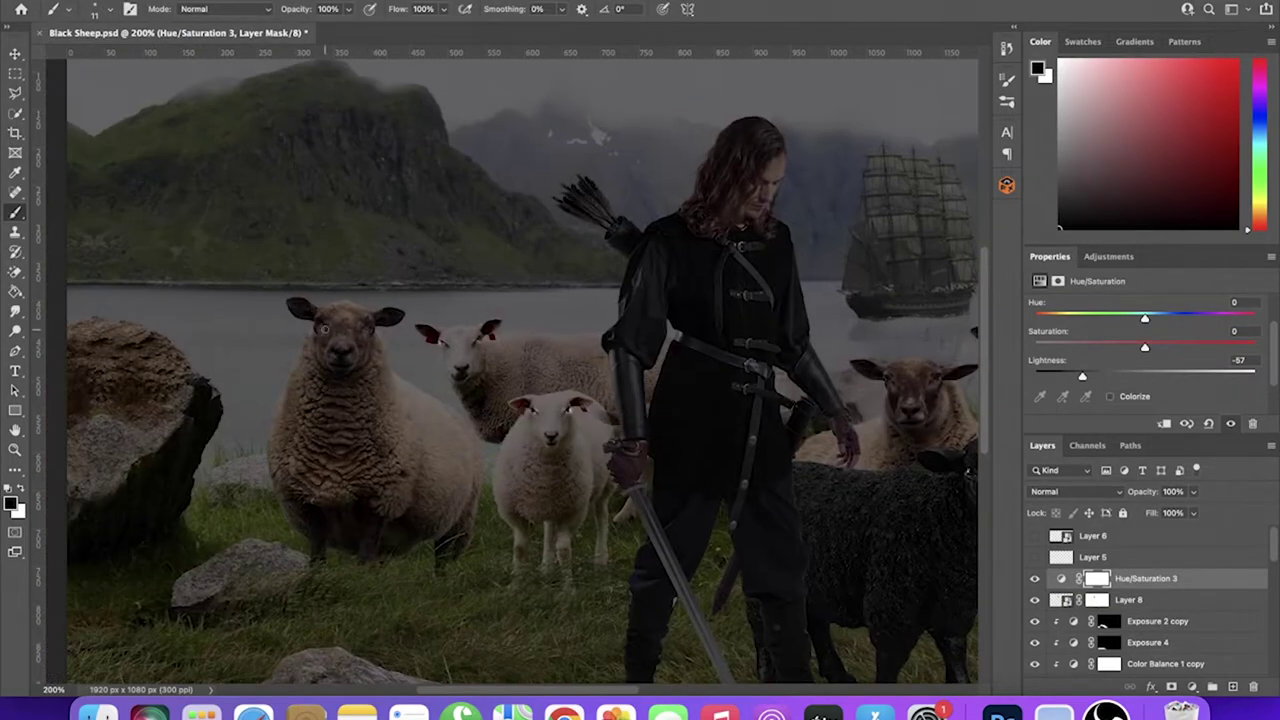
pyautogui.hscroll(10, 858, 328)
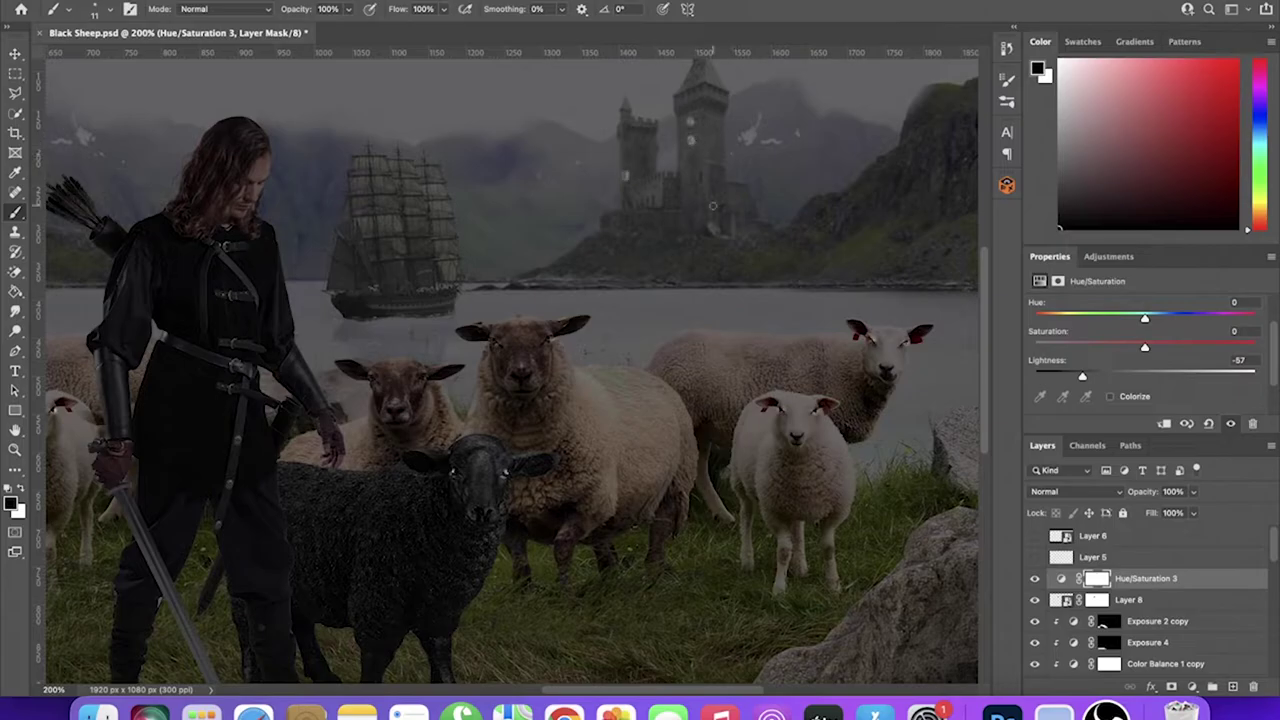
pyautogui.press('super+minus')
# Delete the Hue/Saturation 3 adjustment layer and create a new empty Layer 12
pyautogui.rightClick(1033, 580)
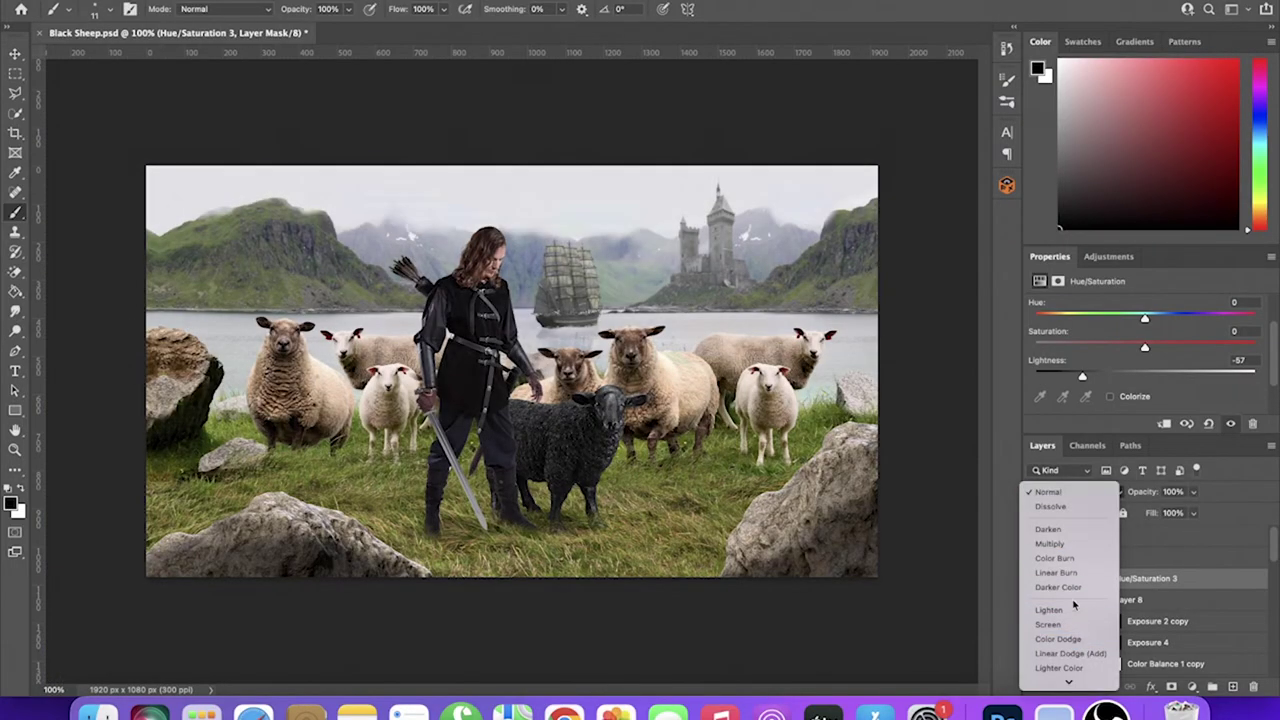
pyautogui.click(1060, 433)
pyautogui.press('Return')
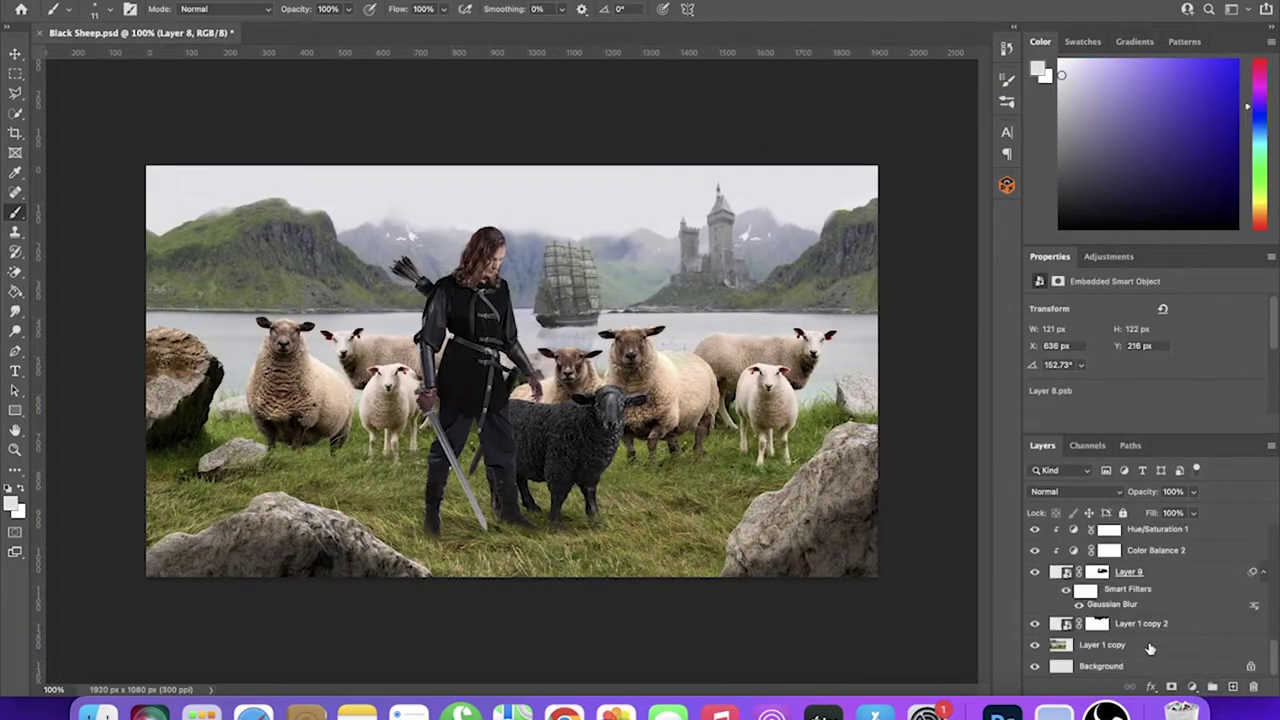
pyautogui.press('v')
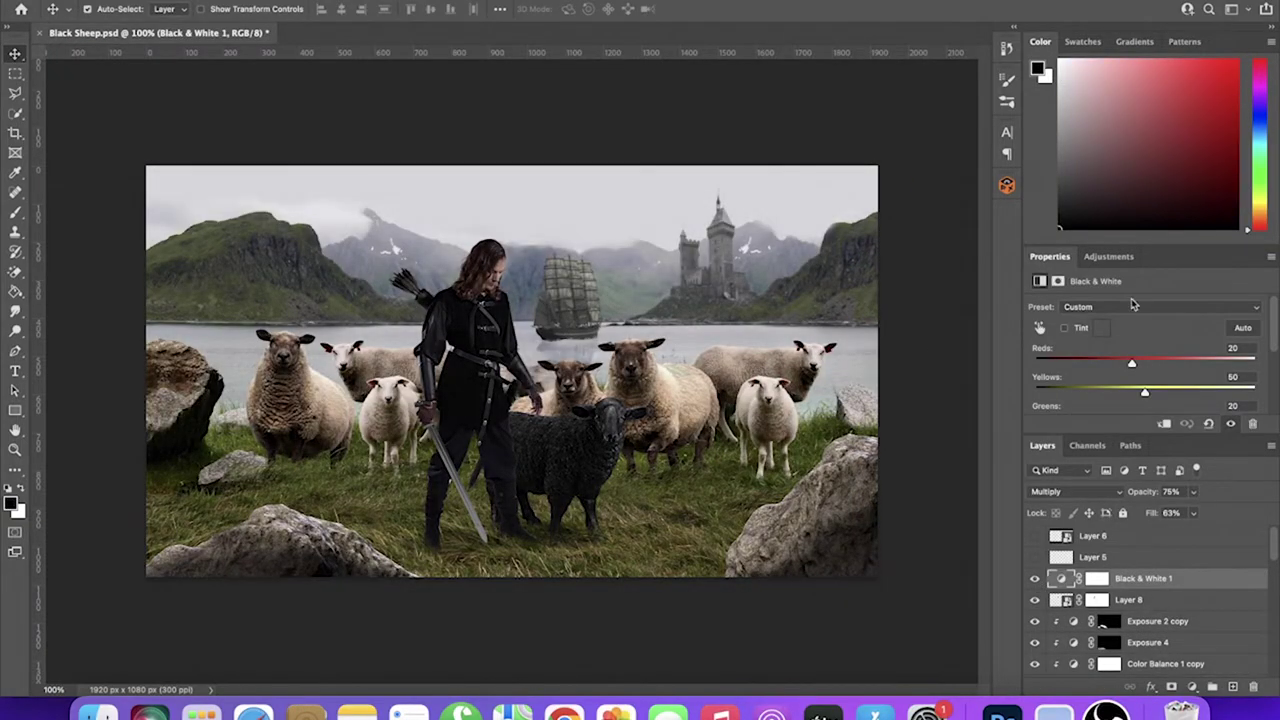
pyautogui.hotkey('ctrl', 'shift', 'alt', 'n')
# Fill Layer 12 with a blue gradient preset drawn top to bottom
pyautogui.click(15, 290)
pyautogui.click(112, 9)
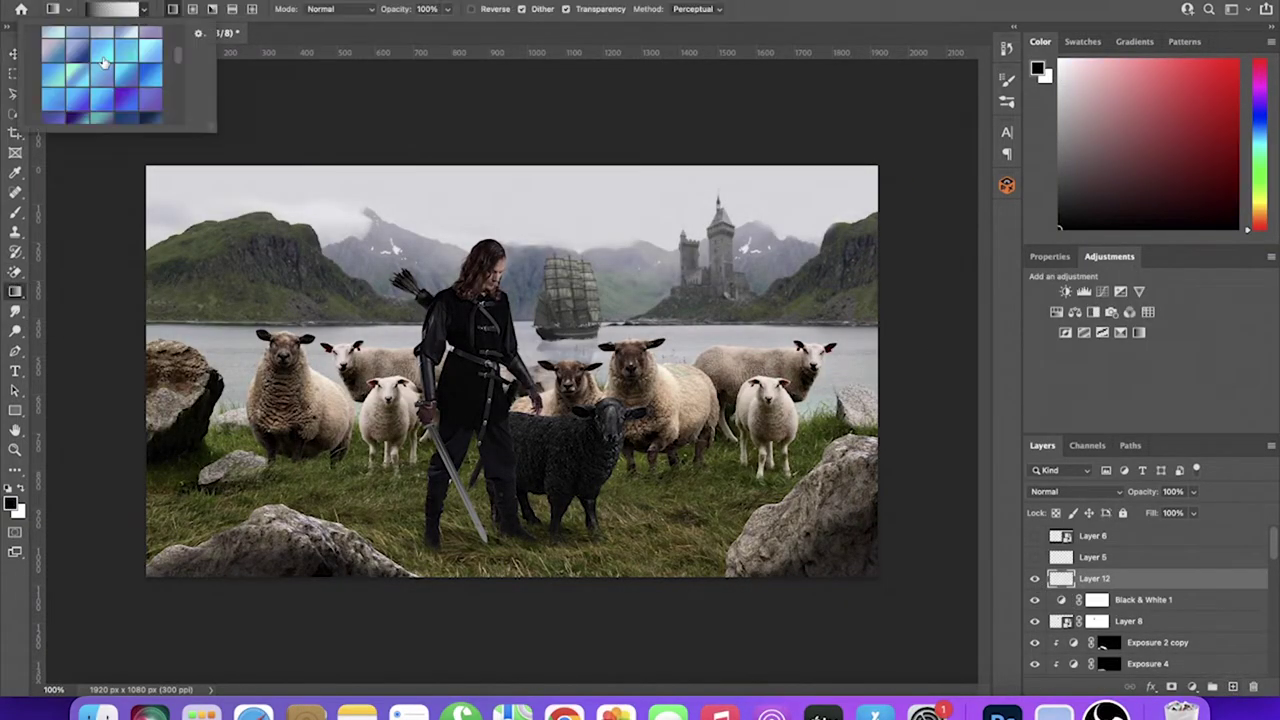
pyautogui.click(521, 298)
pyautogui.moveTo(498, 162); pyautogui.dragTo(511, 165)
# Blend Layer 12 in Multiply at 79% opacity and add Brightness/Contrast with brightness 33
pyautogui.press('v')
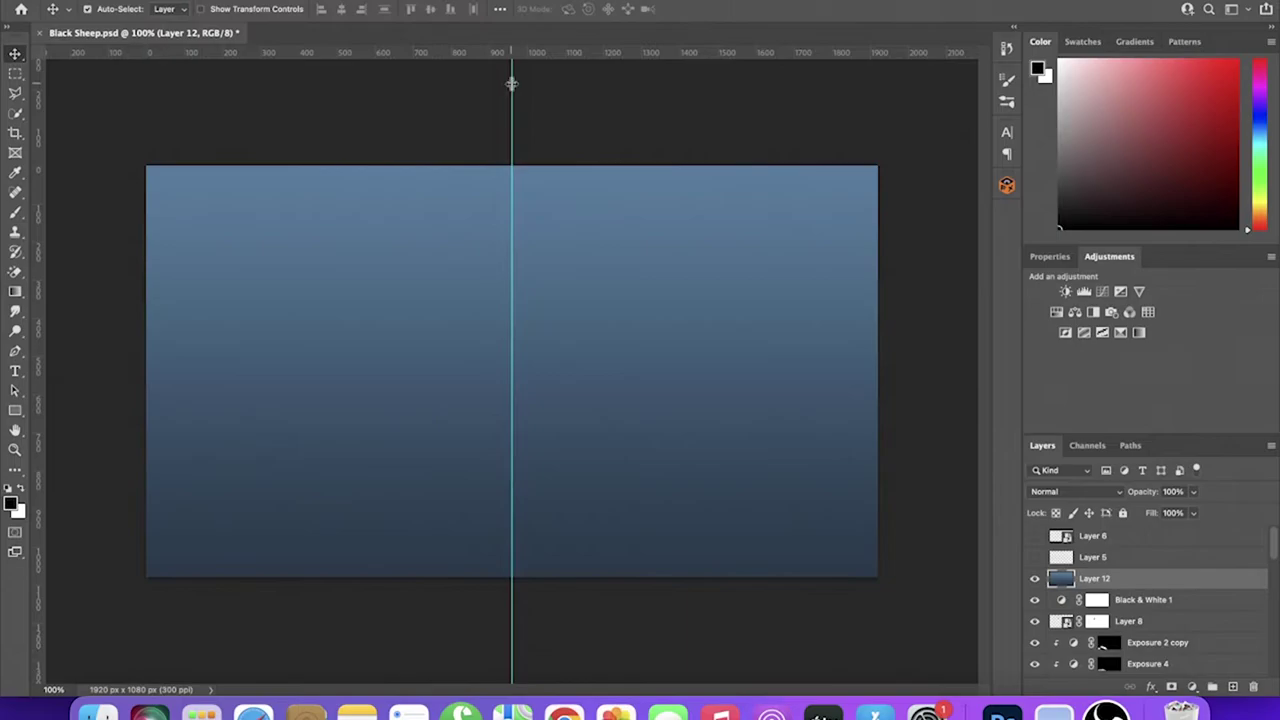
pyautogui.click(1075, 491)
pyautogui.hotkey('shift', 'alt', 'm')
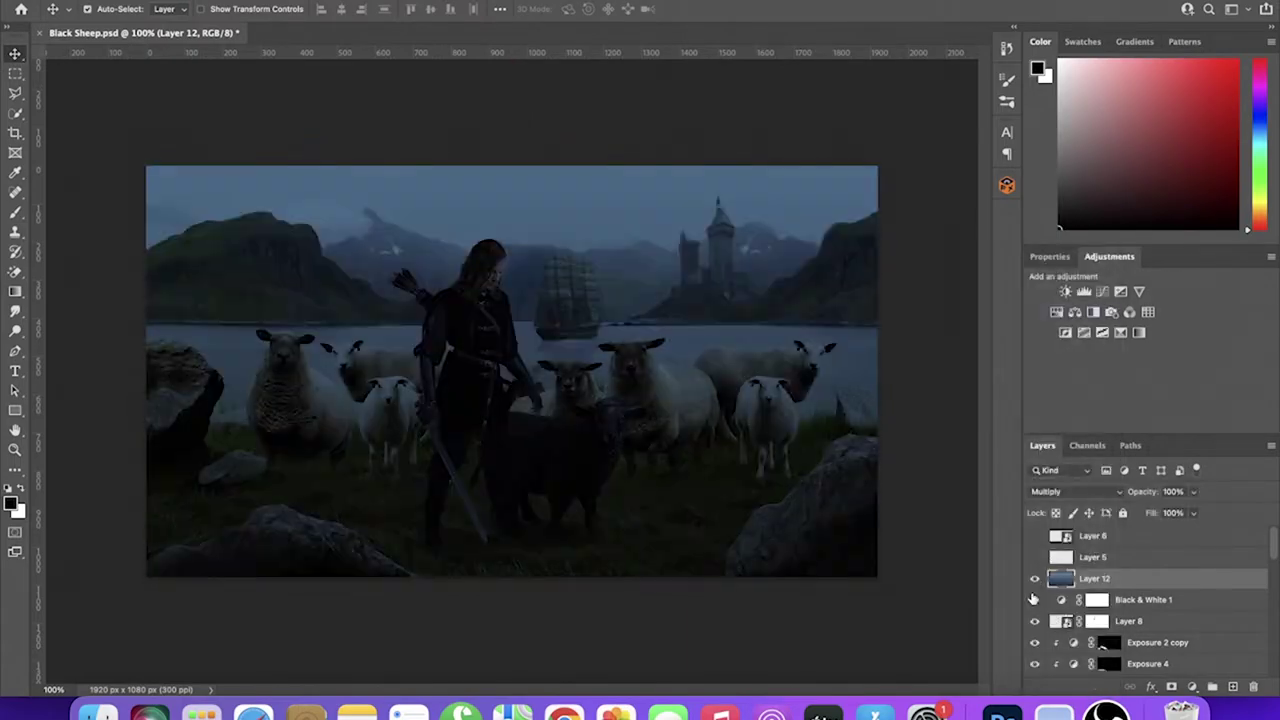
pyautogui.moveTo(1166, 516)
pyautogui.mouseDown()
pyautogui.moveTo(1180, 512)
pyautogui.moveTo(1191, 534)
pyautogui.mouseUp()
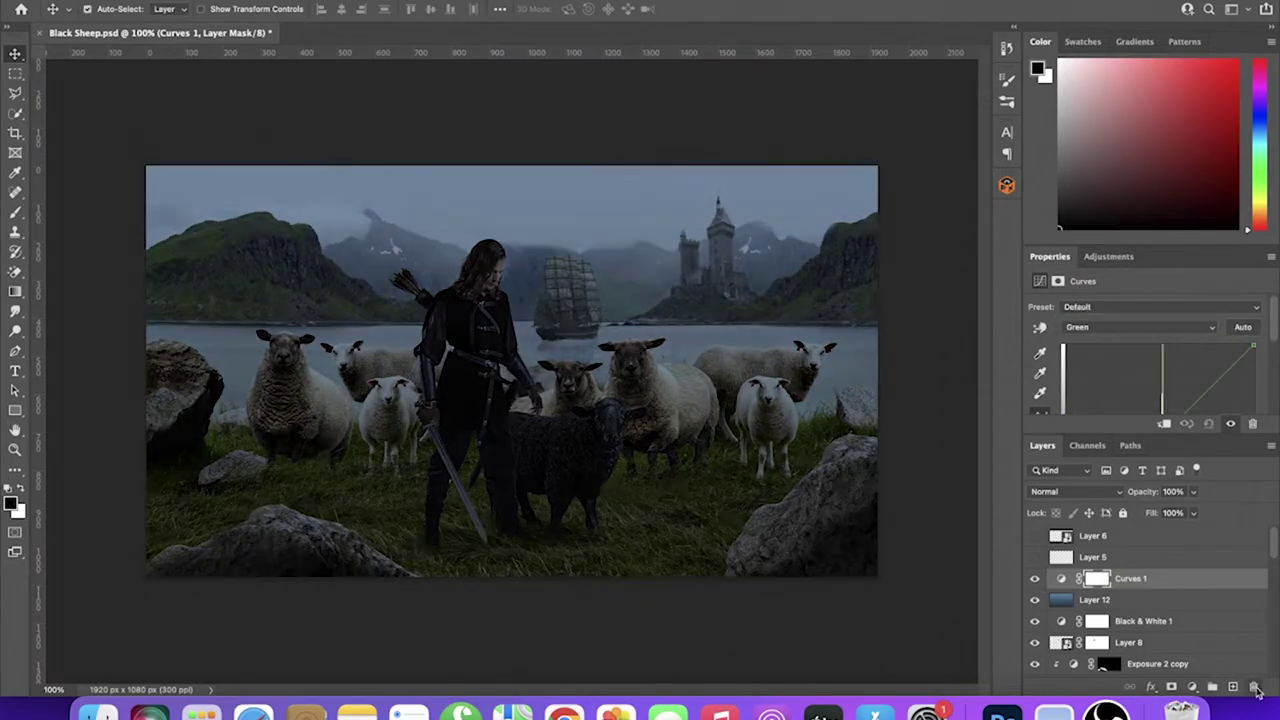
pyautogui.click(1075, 491)
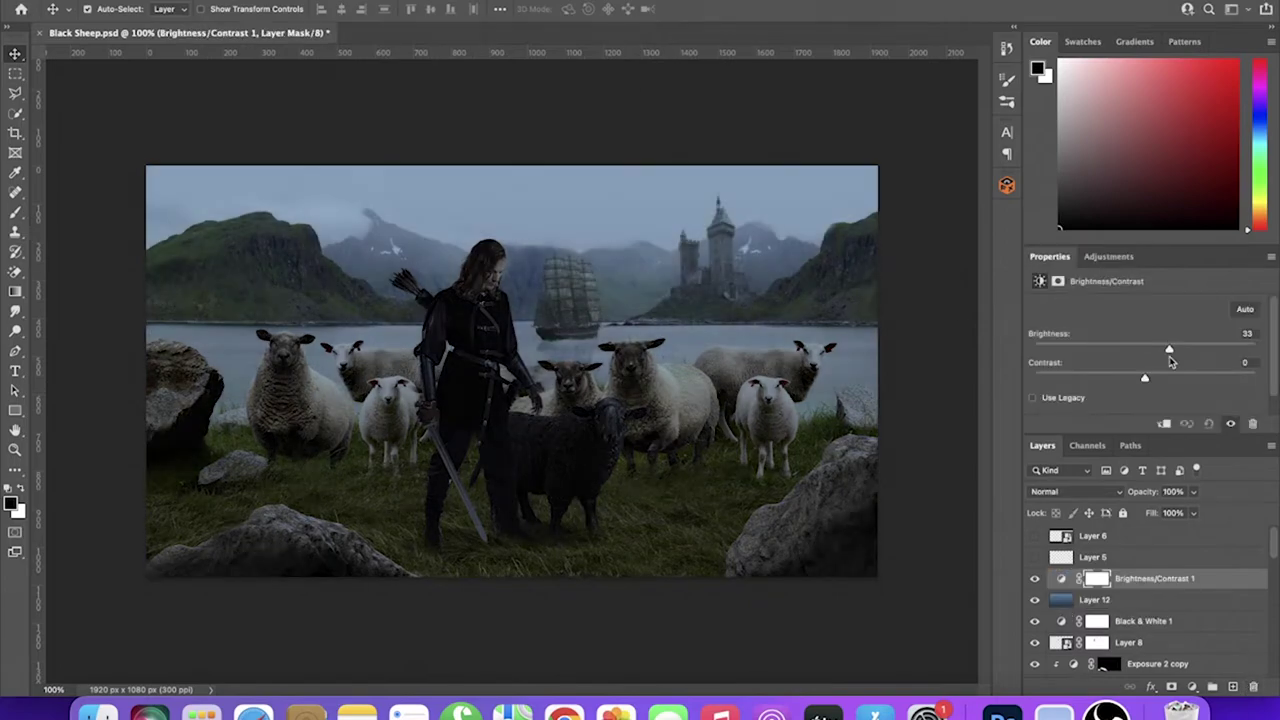
pyautogui.moveTo(1170, 379); pyautogui.dragTo(1140, 379)
# Apply a 0.6 px Gaussian Blur to Layer 10 copy and add an Exposure layer with preset Plus 1.0
pyautogui.click(1036, 580)
pyautogui.click(1036, 580)
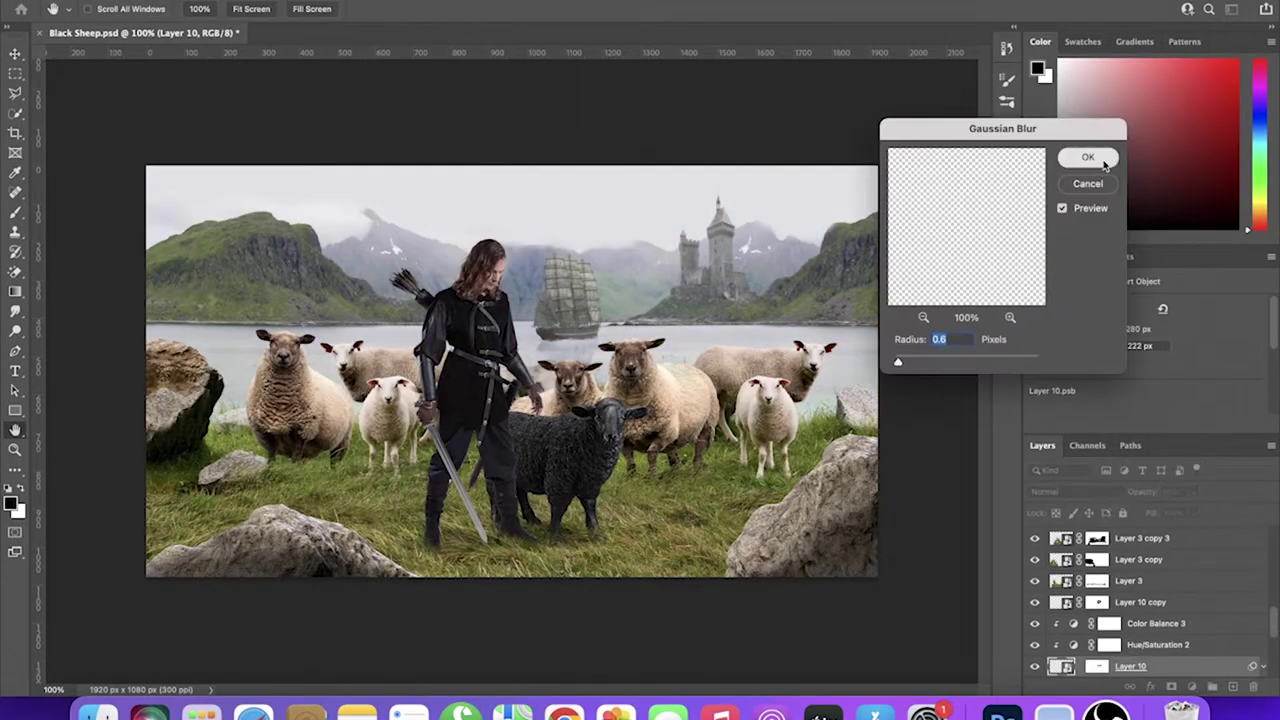
pyautogui.press('Return')
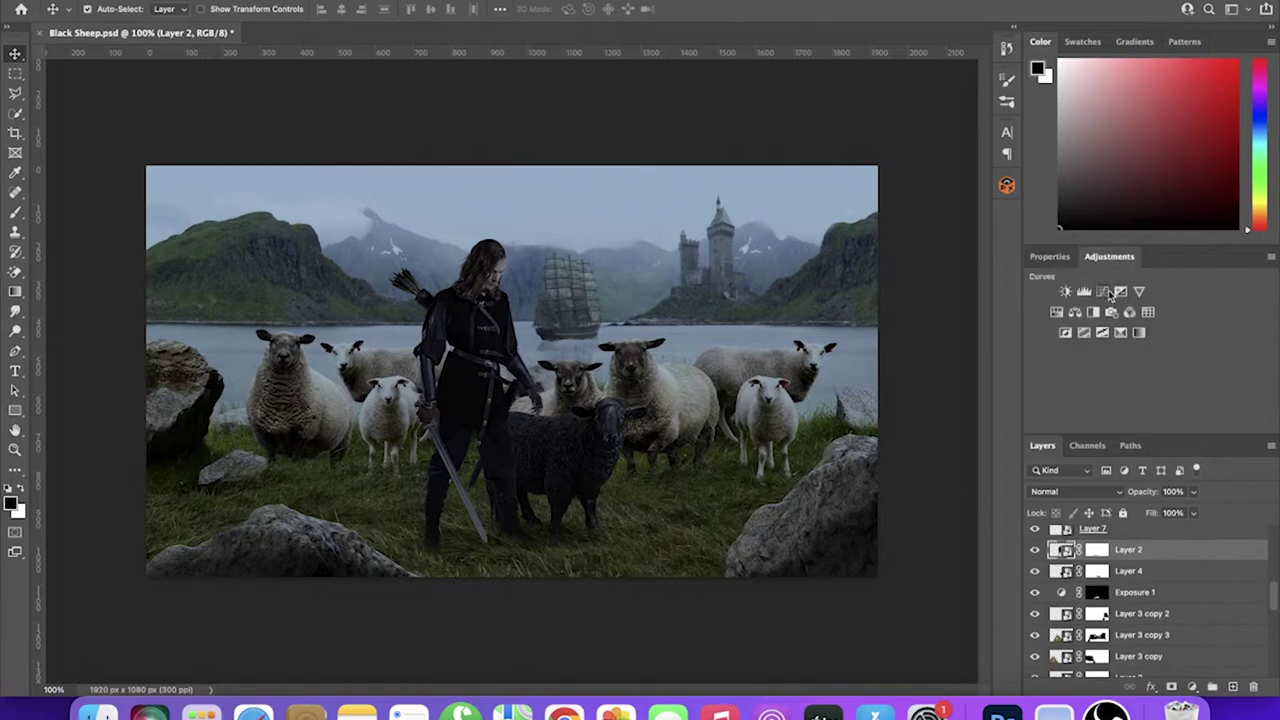
pyautogui.click(1118, 291)
pyautogui.click(1128, 306)
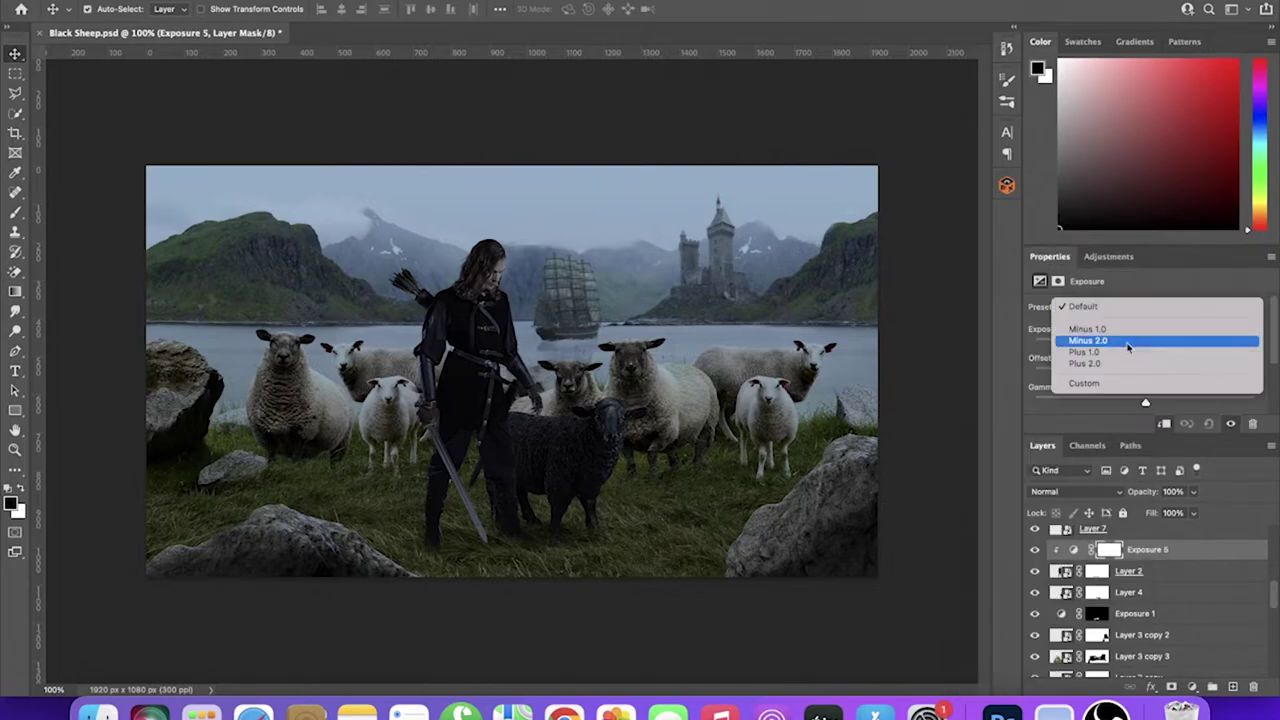
pyautogui.click(1128, 344)
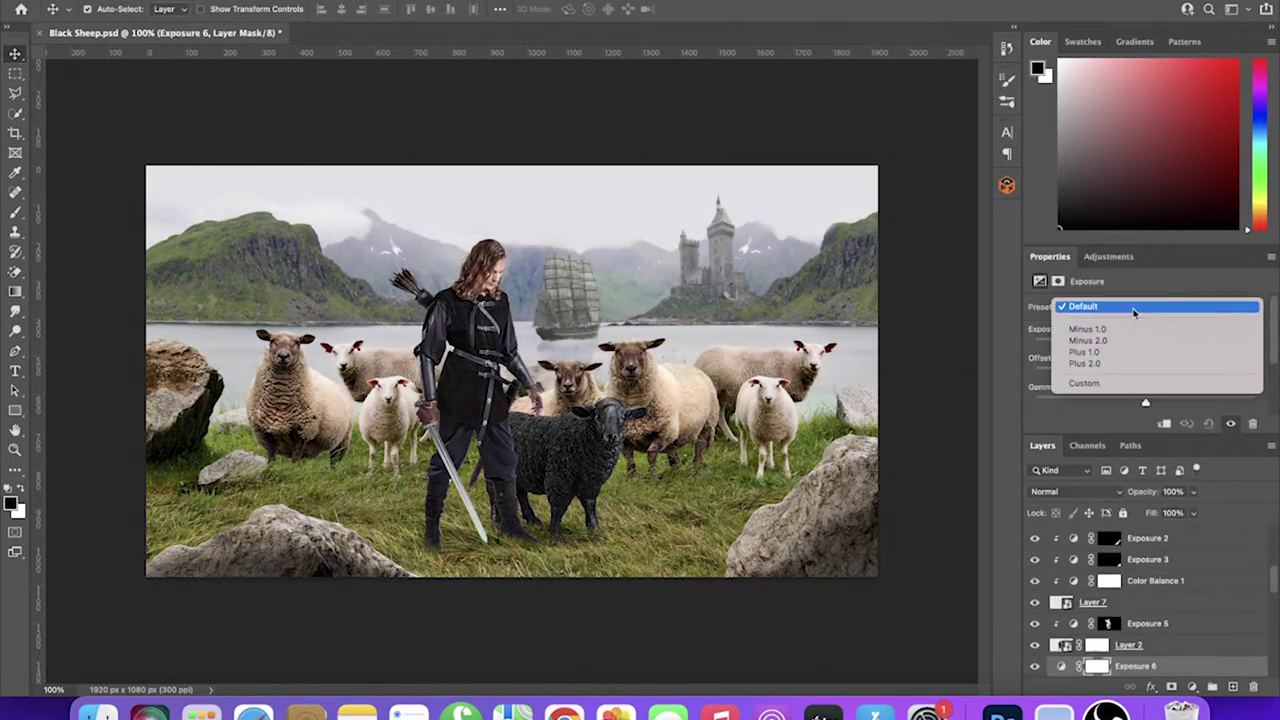
pyautogui.click(1084, 352)
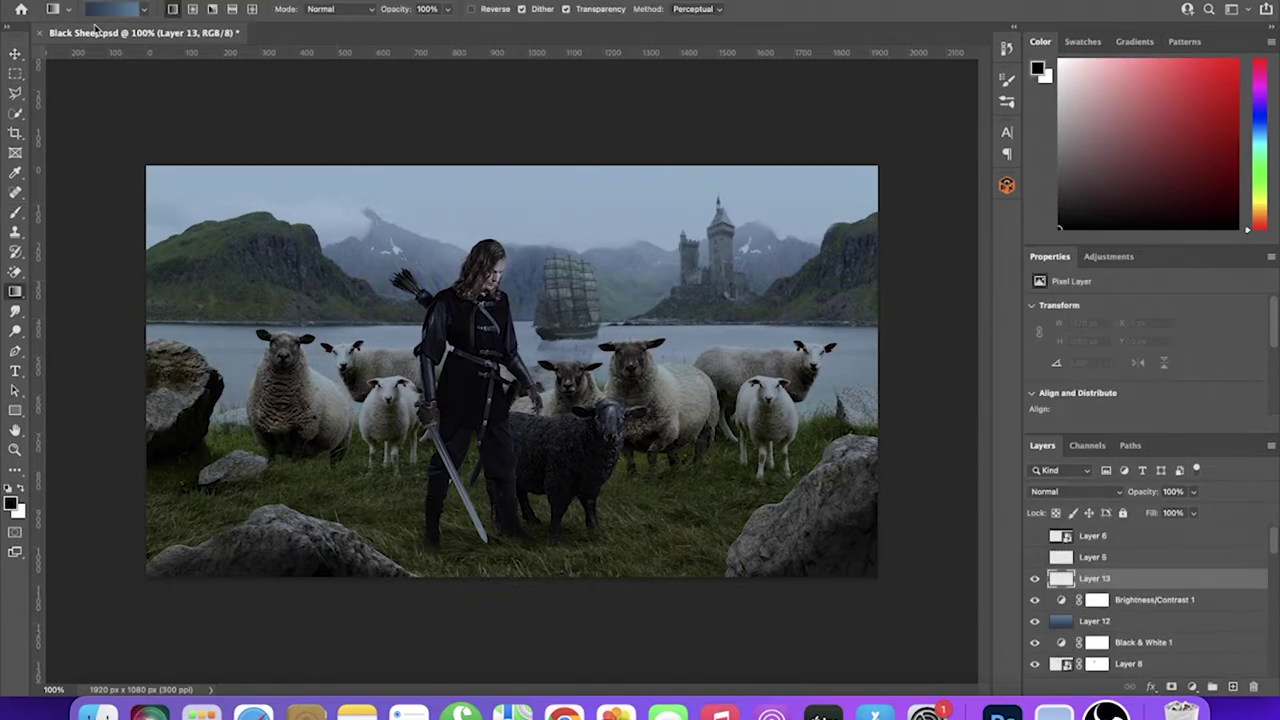
# Draw a dark gradient on Layer 13, shift it lower, and set its opacity to 54%
pyautogui.moveTo(511, 578); pyautogui.dragTo(512, 580)
pyautogui.press('v')
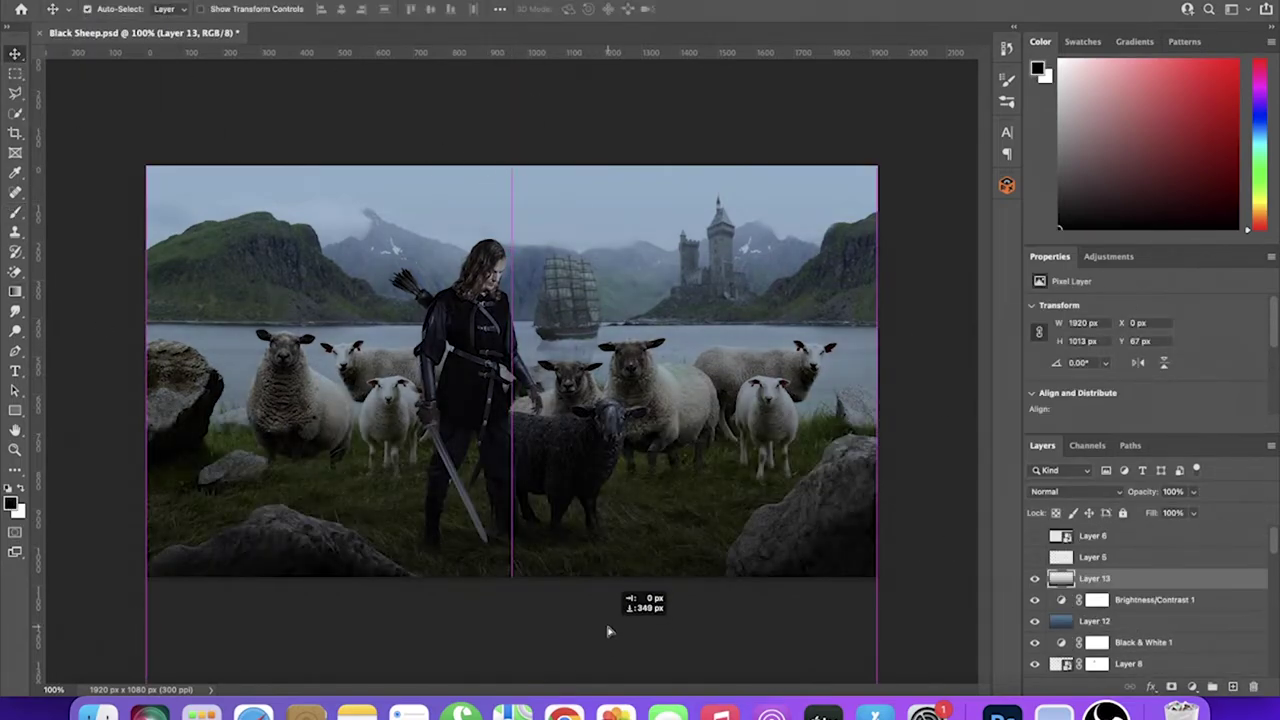
pyautogui.moveTo(606, 520); pyautogui.dragTo(606, 628)
pyautogui.click(1075, 491)
pyautogui.moveTo(1193, 491); pyautogui.dragTo(1150, 510)
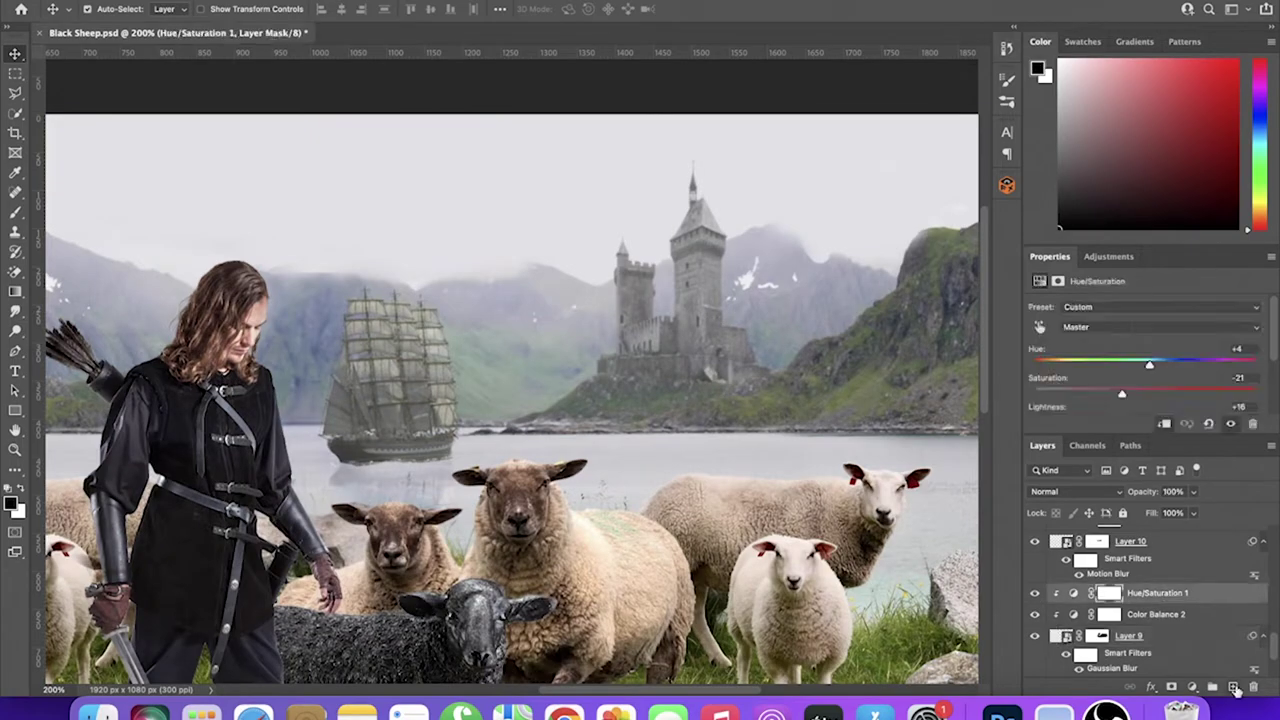
# Set up a small 17 px brush at 30% opacity with a light yellow colour for the castle windows
pyautogui.click(1150, 628)
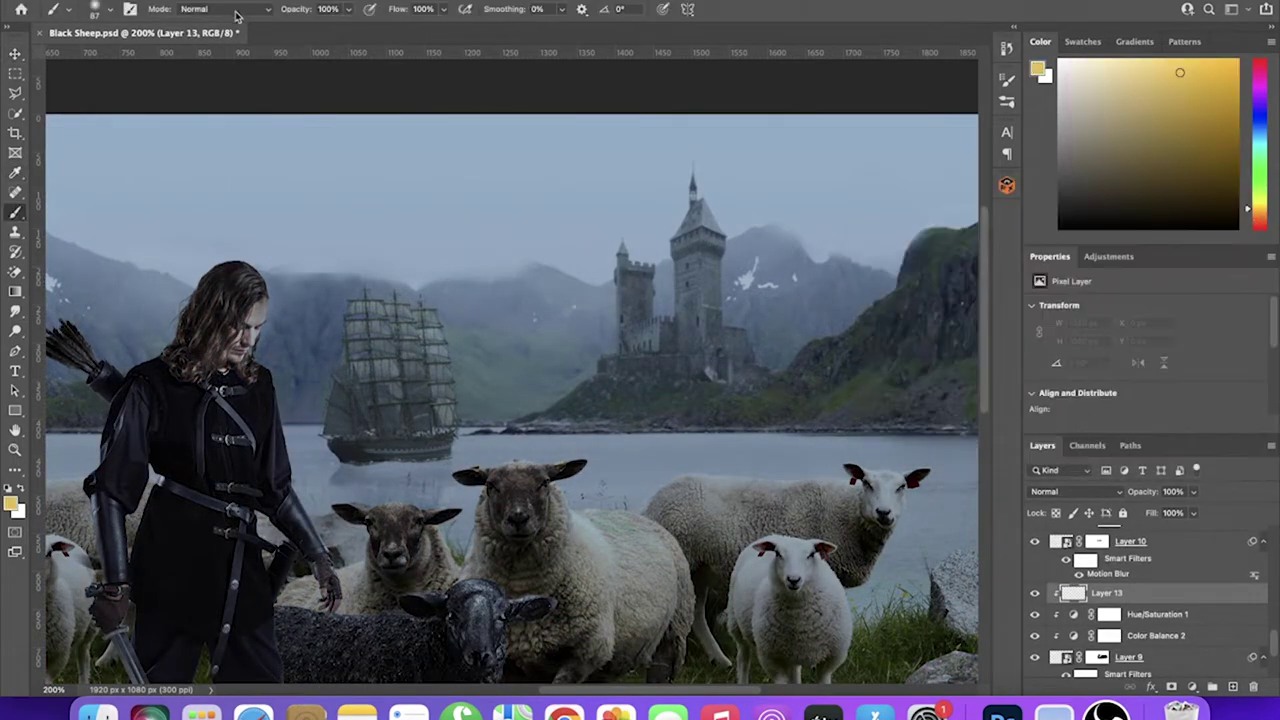
pyautogui.write('30')
pyautogui.click(95, 9)
pyautogui.click(225, 9)
pyautogui.click(200, 22)
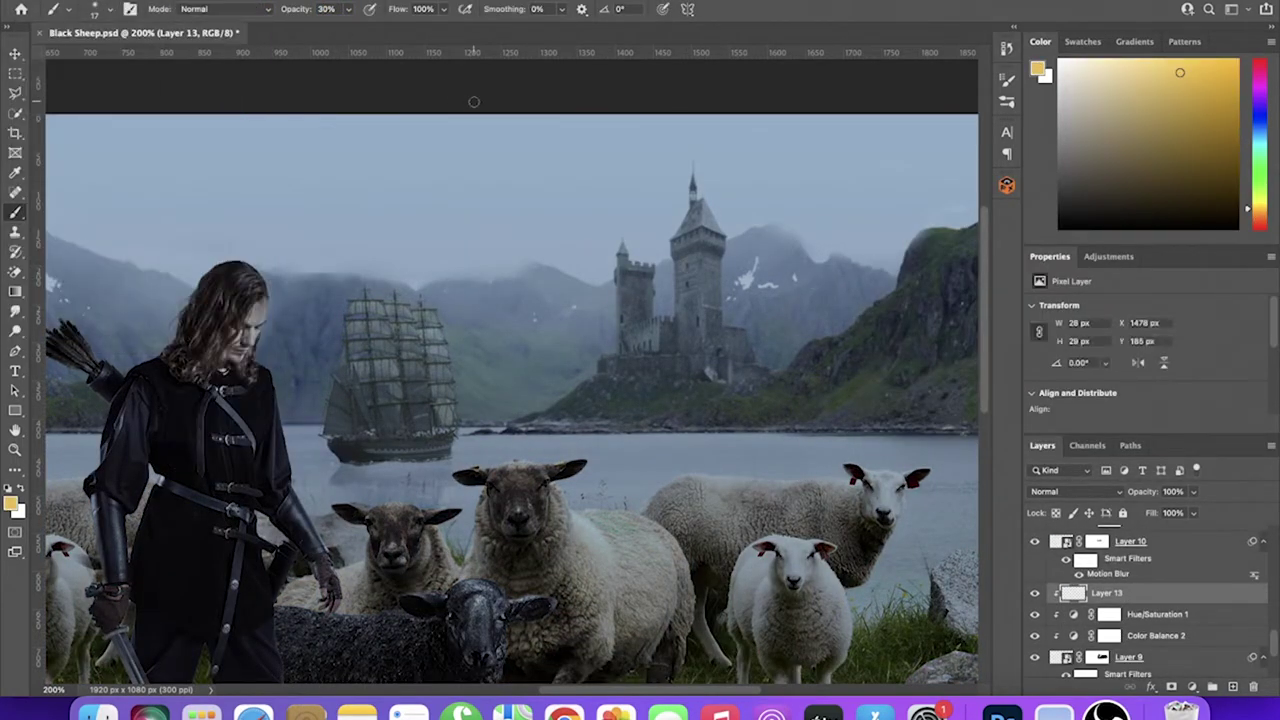
pyautogui.click(225, 9)
pyautogui.click(210, 168)
pyautogui.click(1075, 491)
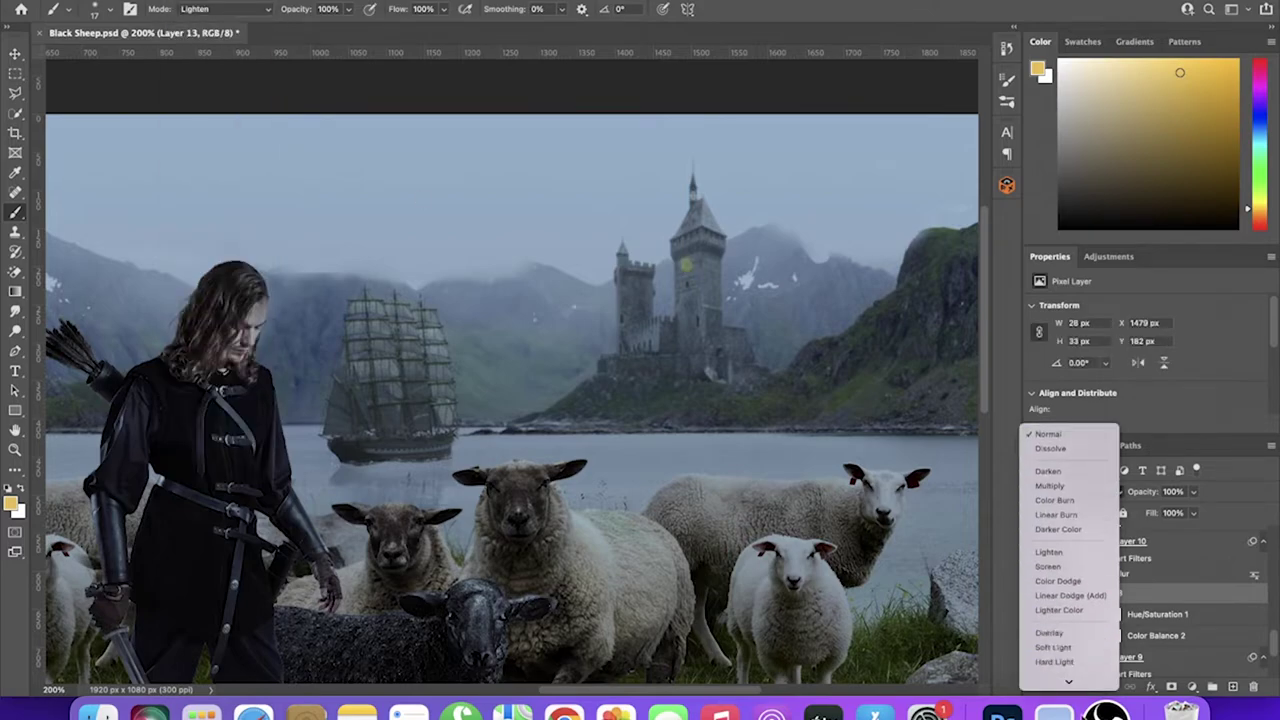
pyautogui.press('Escape')
pyautogui.click(225, 9)
pyautogui.click(210, 248)
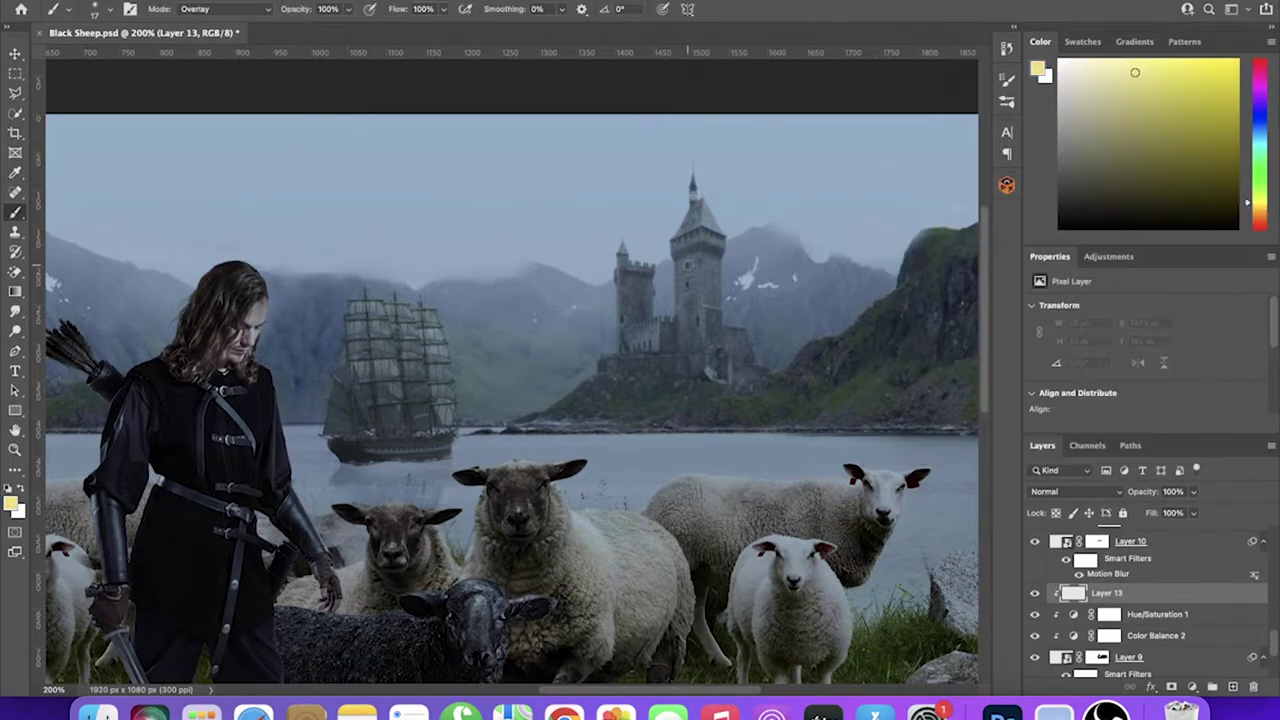
# Set Layer 13 to Exclusion and give the window lights an Outer Glow effect
pyautogui.click(1075, 491)
pyautogui.click(1060, 583)
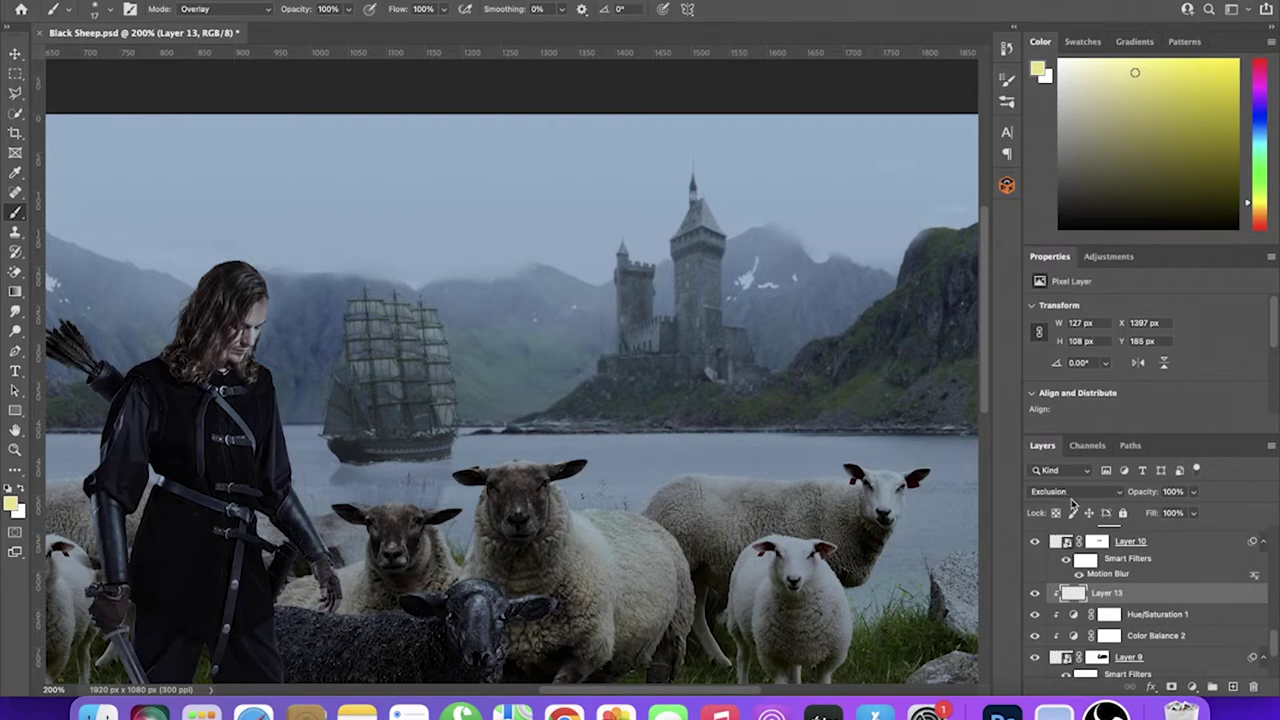
pyautogui.doubleClick(1160, 593)
pyautogui.press('Return')
pyautogui.click(1152, 688)
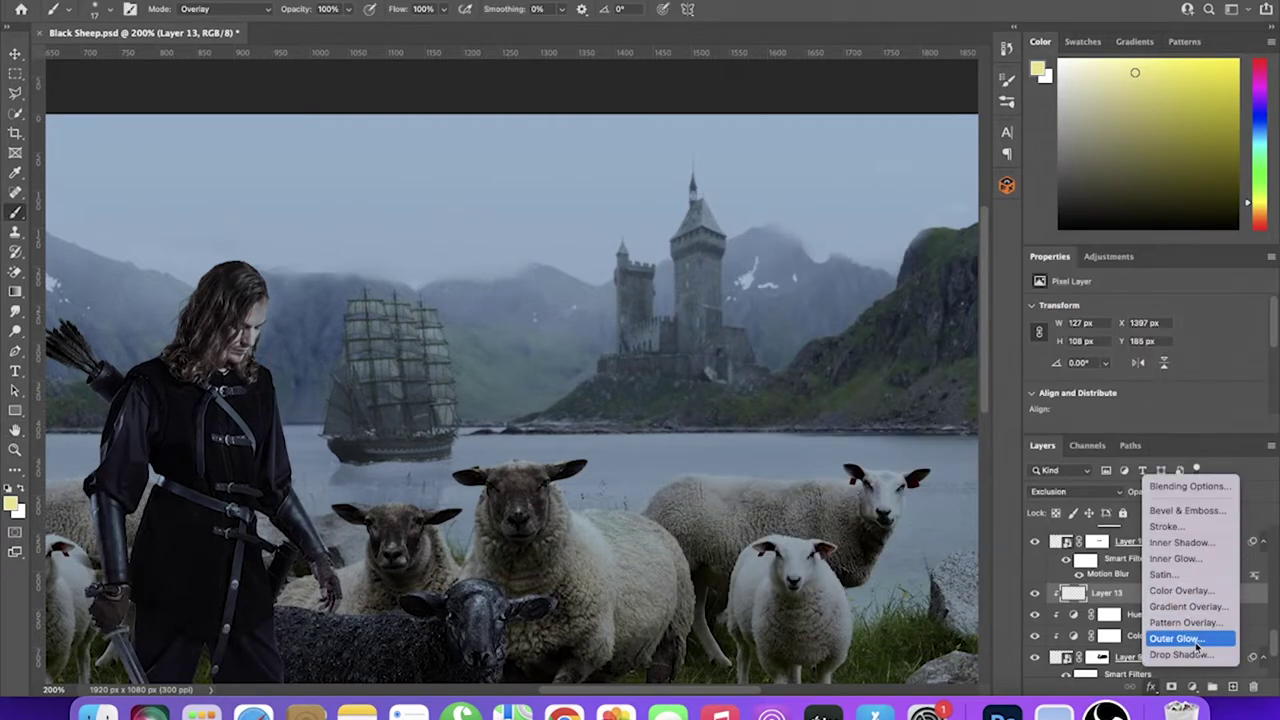
pyautogui.click(1196, 638)
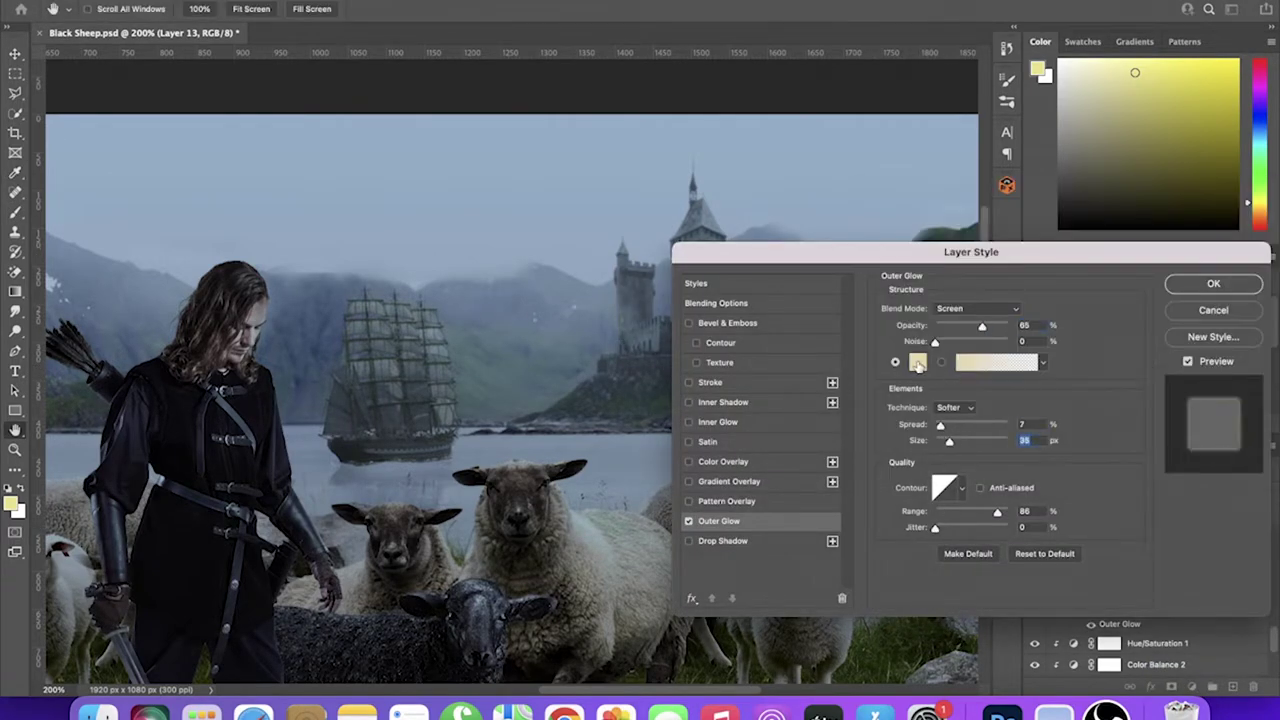
pyautogui.click(918, 364)
pyautogui.press('Escape')
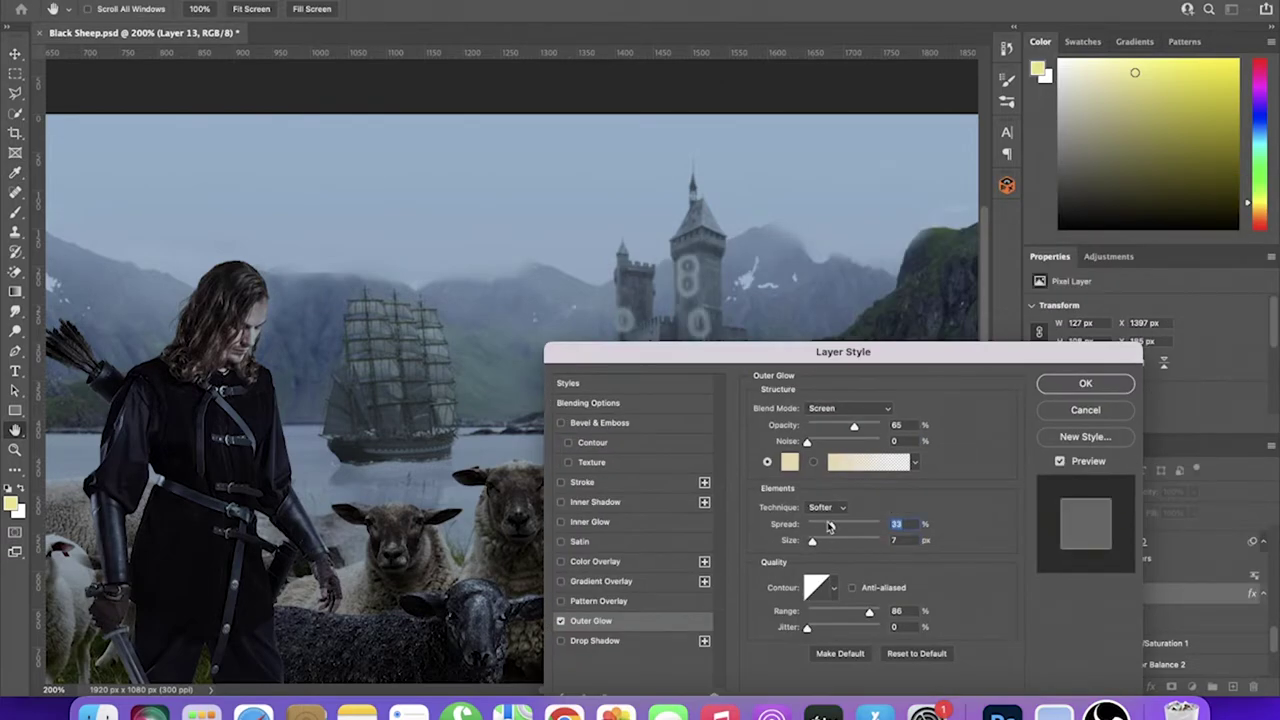
pyautogui.press('Return')
pyautogui.scroll(-1, 1062, 590)
# Add a layer mask to Layer 12 and prepare a Normal-mode brush painting white
pyautogui.press('b')
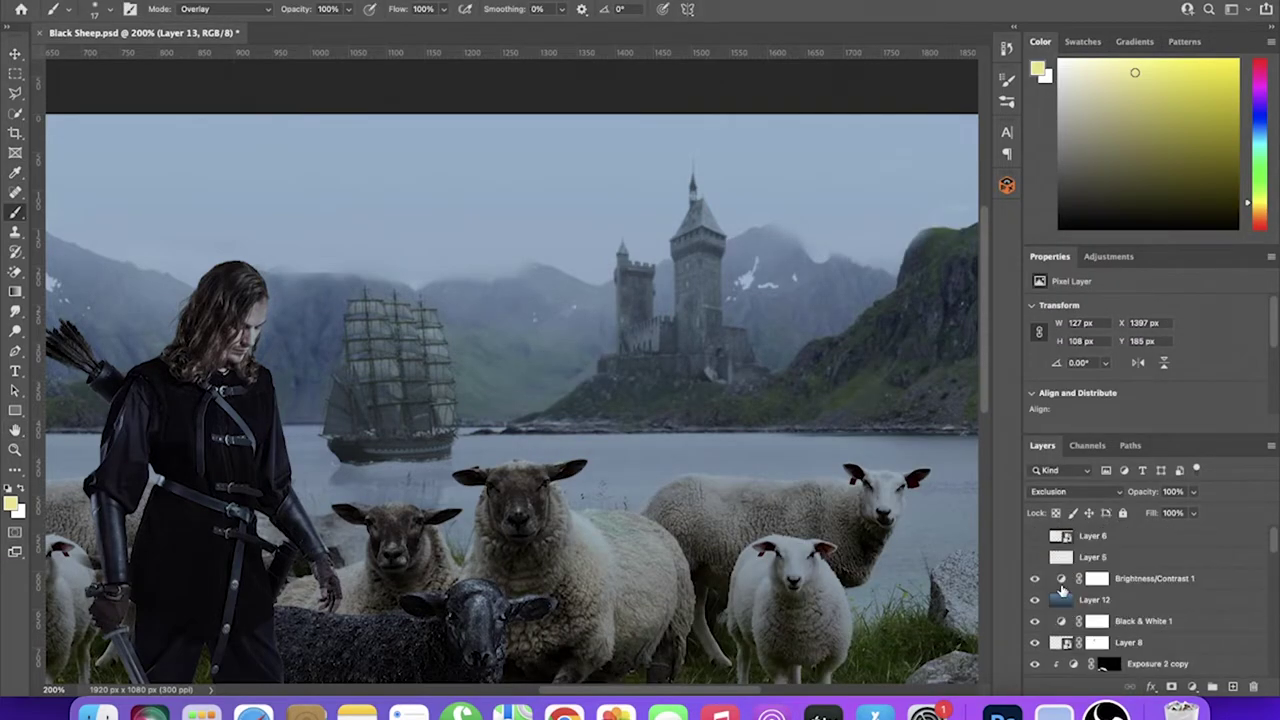
pyautogui.click(1053, 599)
pyautogui.press('d')
pyautogui.click(80, 9)
pyautogui.press('Escape')
pyautogui.click(1191, 686)
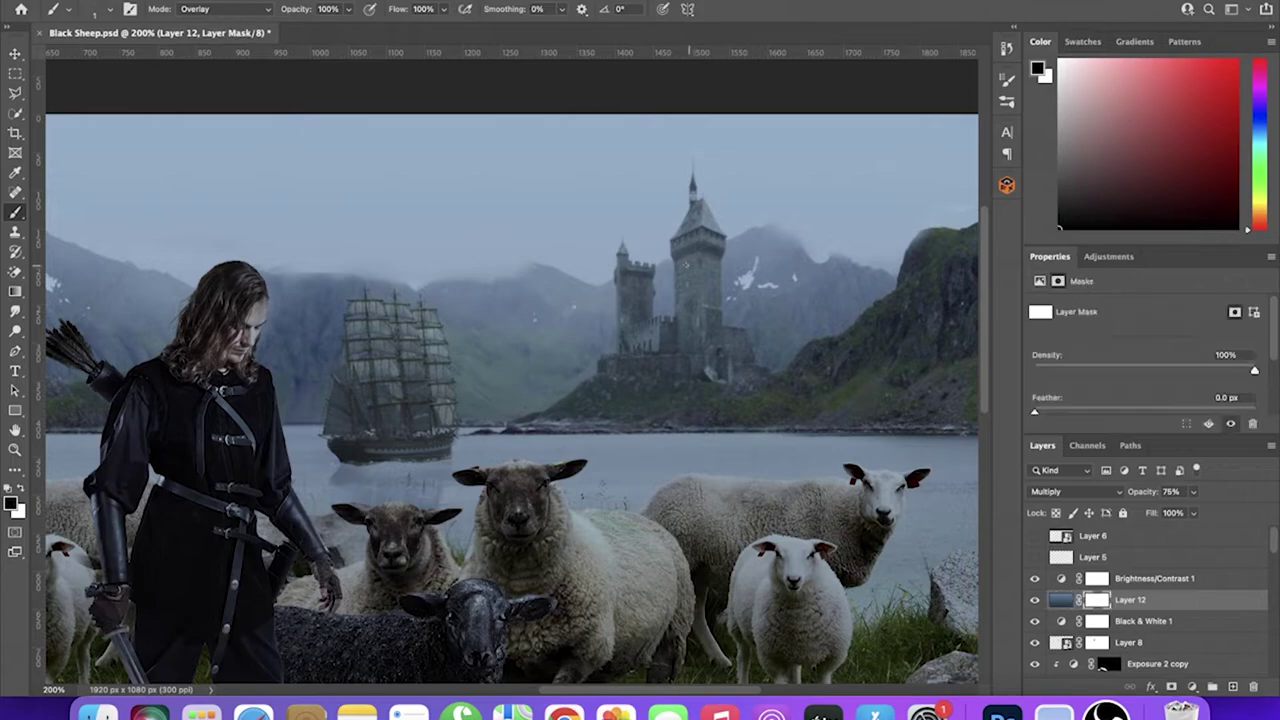
pyautogui.click(225, 9)
pyautogui.press('Escape')
pyautogui.hotkey('ctrl', '=')
pyautogui.press('x')
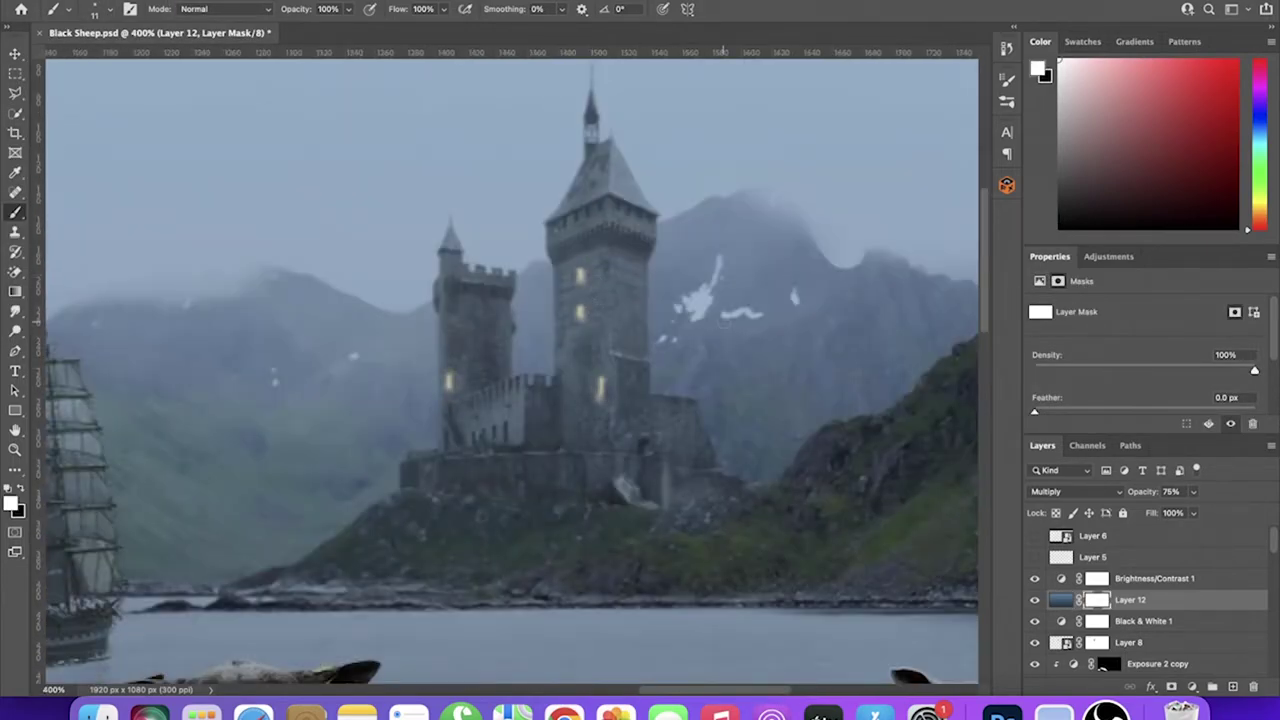
# Check the castle and ship at different zooms, then open Fog-PNG-Photo.png
pyautogui.hotkey('ctrl', '0')
pyautogui.hotkey('ctrl', '=')
pyautogui.hotkey('ctrl', '=')
pyautogui.hotkey('ctrl', '=')
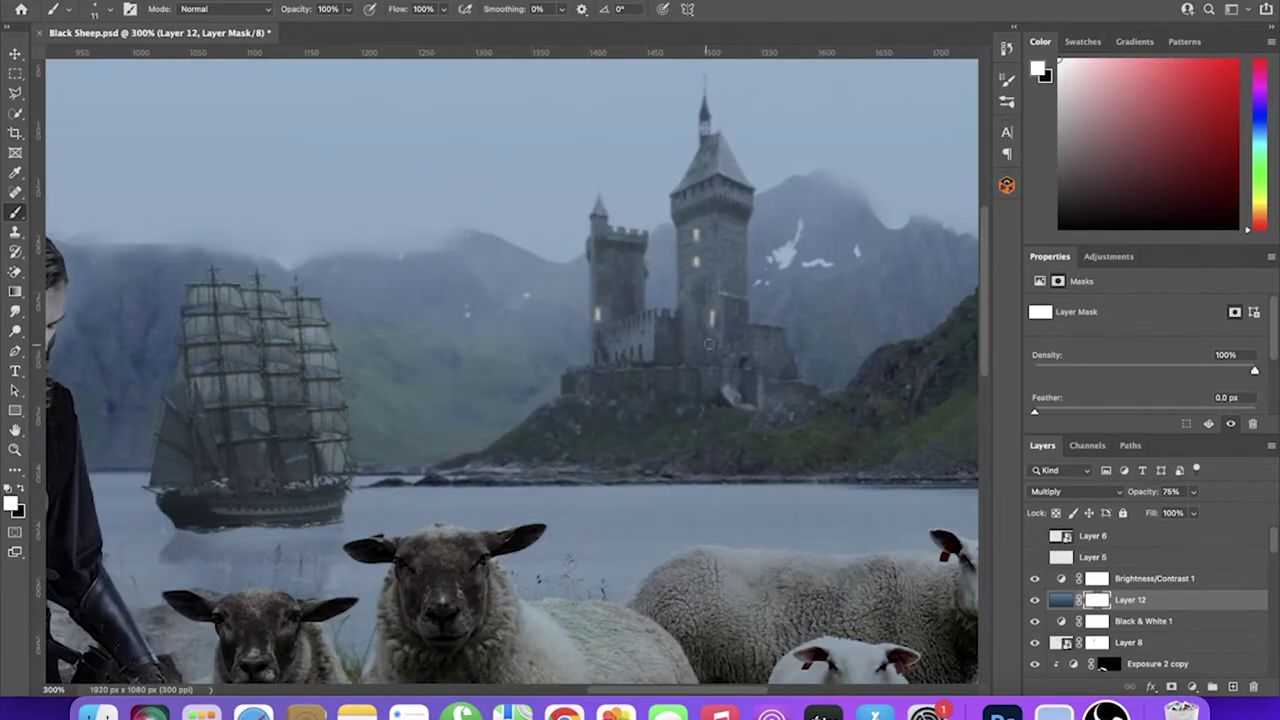
pyautogui.hotkey('ctrl', '0')
pyautogui.press('v')
pyautogui.hotkey('ctrl', '1')
pyautogui.hotkey('ctrl', 'o')
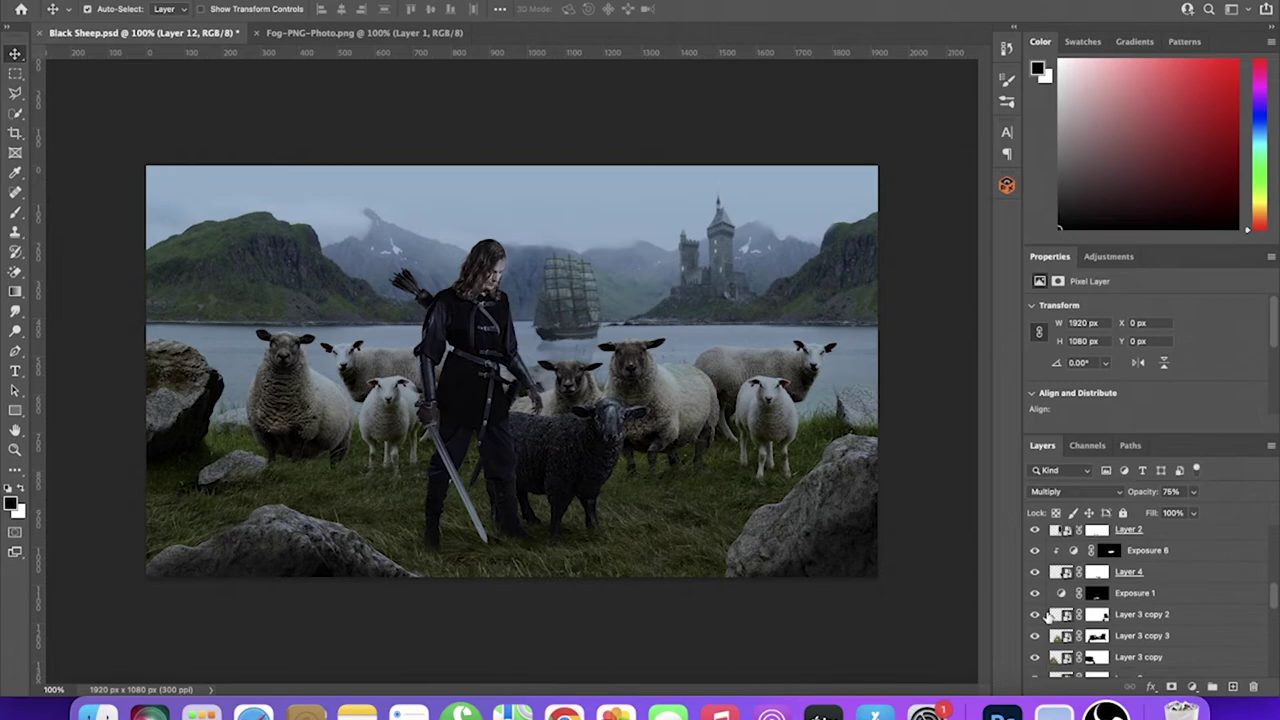
# Transform the fog layer to move the fog band lower over the lake
pyautogui.scroll(-2, 1046, 614)
pyautogui.hotkey('ctrl', 't')
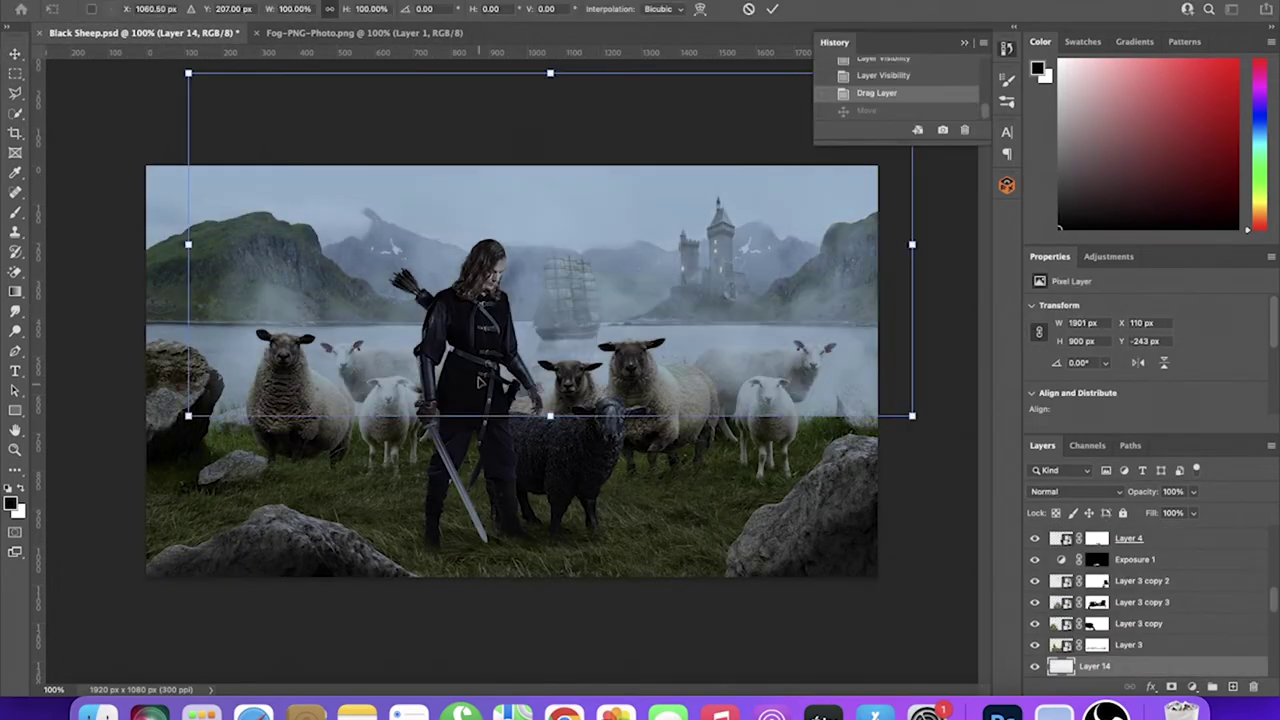
pyautogui.press('Return')
pyautogui.hotkey('ctrl', 't')
pyautogui.moveTo(600, 185); pyautogui.dragTo(590, 215)
pyautogui.press('Return')
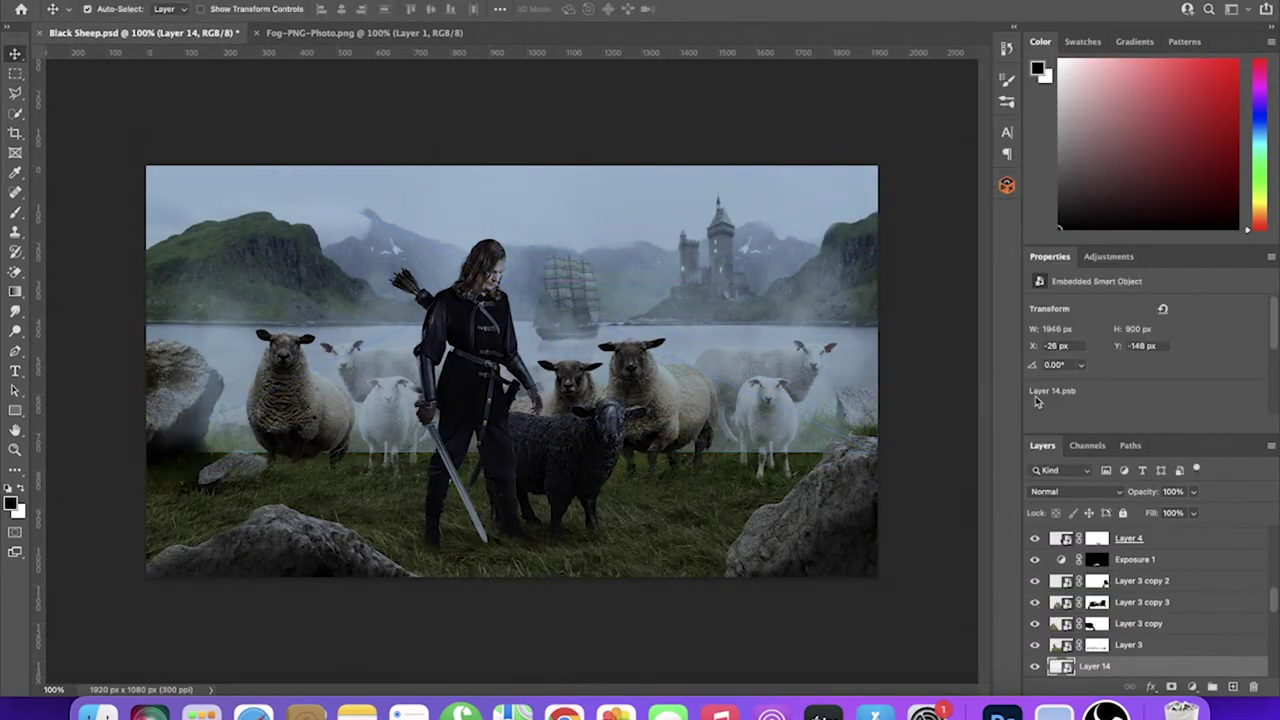
# Mask Layer 14 with a gradient that fades the fog out of the lower foreground
pyautogui.click(1171, 687)
pyautogui.press('g')
pyautogui.click(143, 9)
pyautogui.click(113, 9)
pyautogui.click(1054, 163)
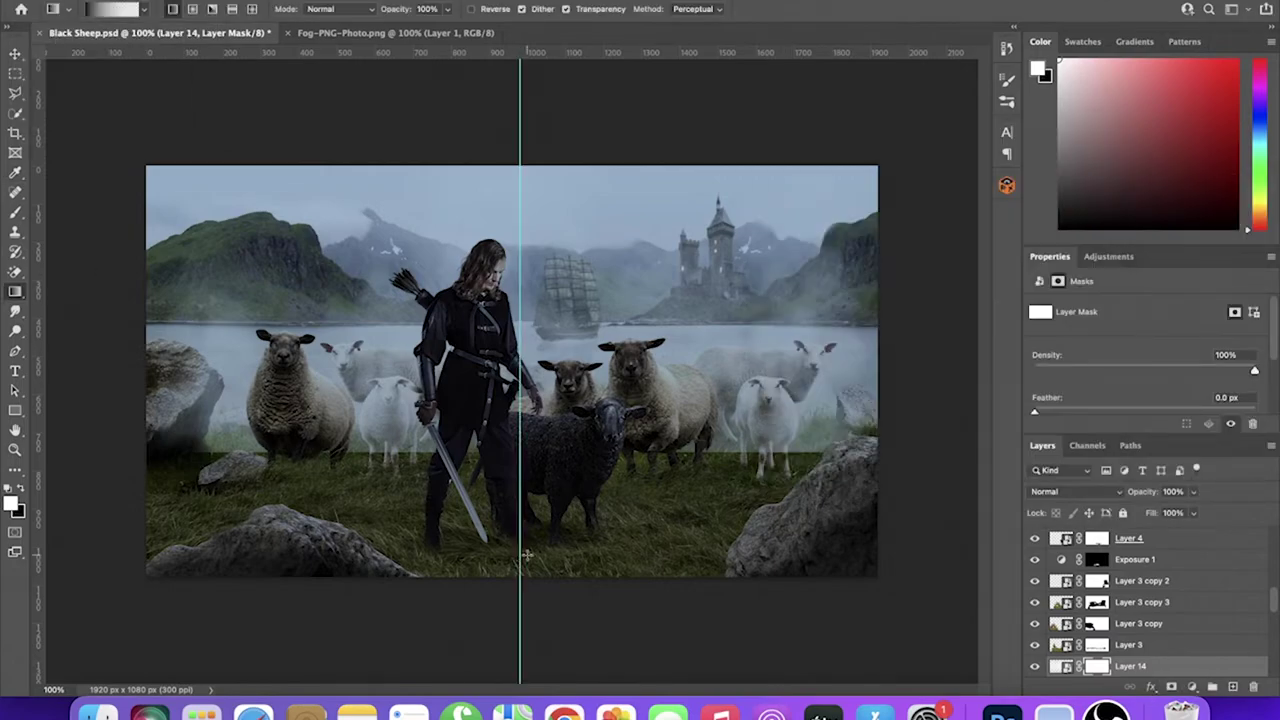
pyautogui.moveTo(526, 555); pyautogui.dragTo(522, 430)
pyautogui.press('v')
pyautogui.moveTo(520, 568); pyautogui.dragTo(520, 570)
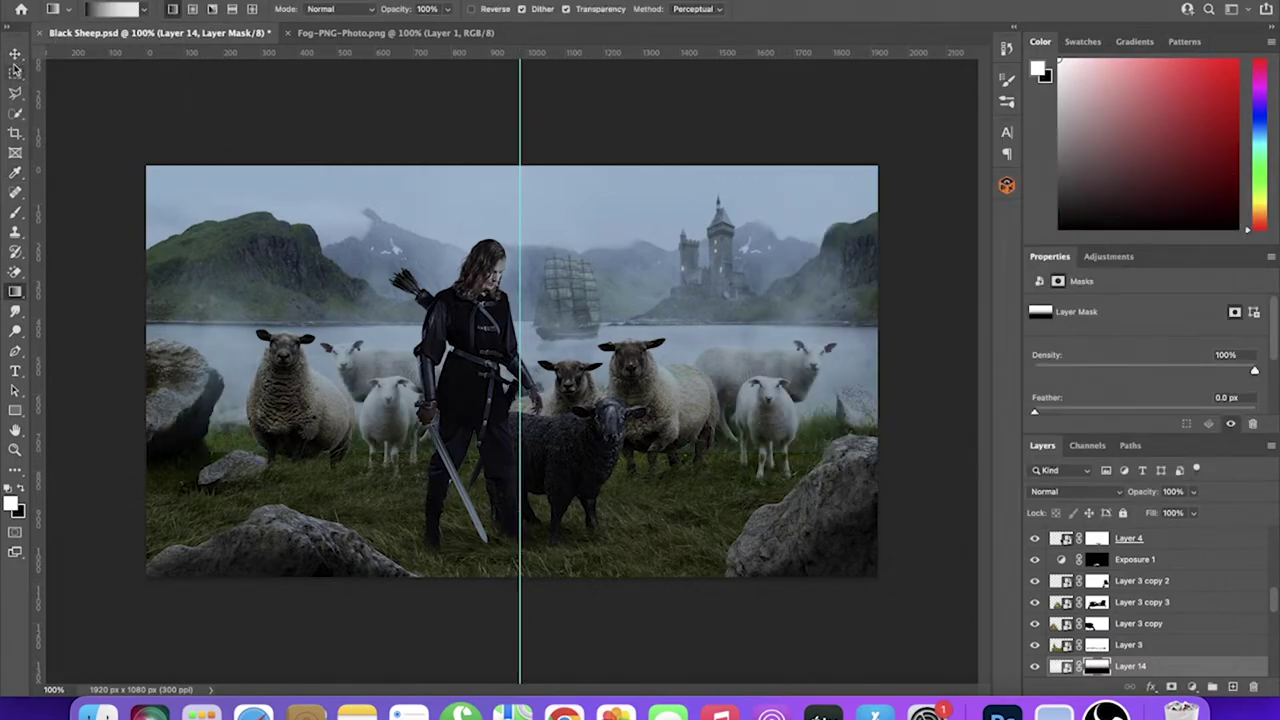
pyautogui.press('v')
# Pick a 200 px black brush, lower the fog opacity to about 87%, and return to Fog-PNG-Photo.png
pyautogui.press('x')
pyautogui.click(94, 9)
pyautogui.doubleClick(140, 295)
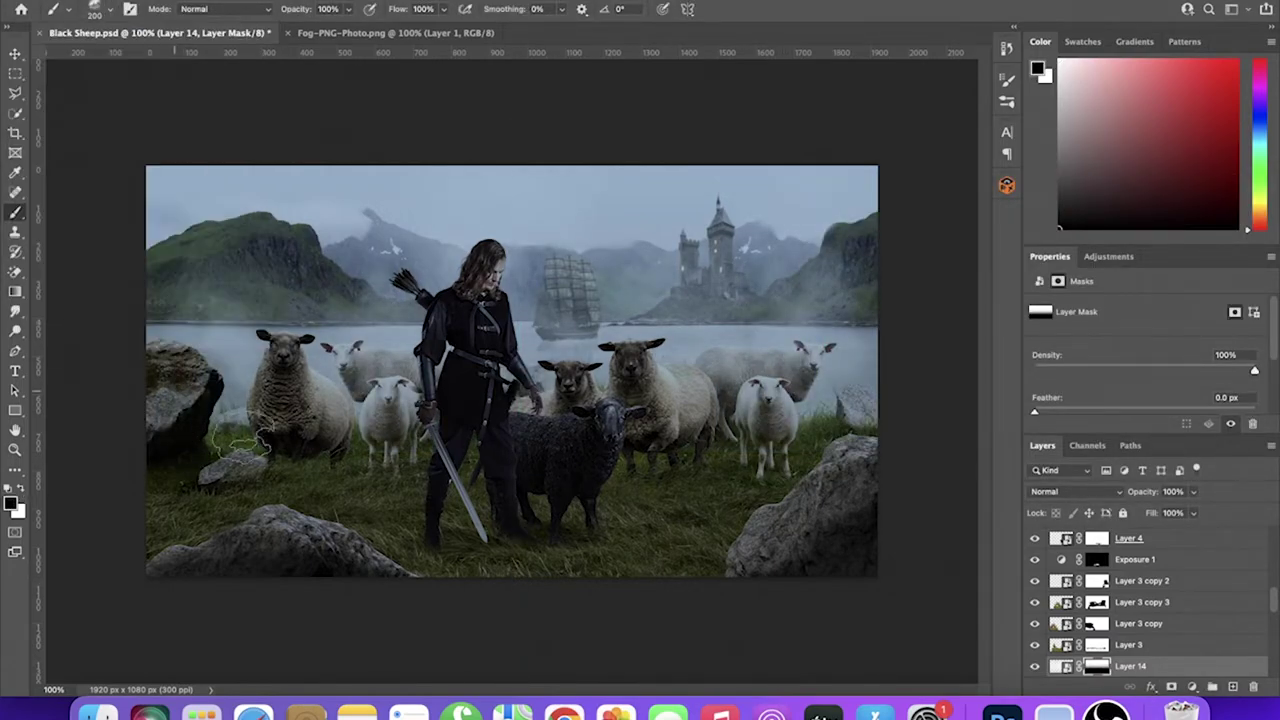
pyautogui.click(1193, 491)
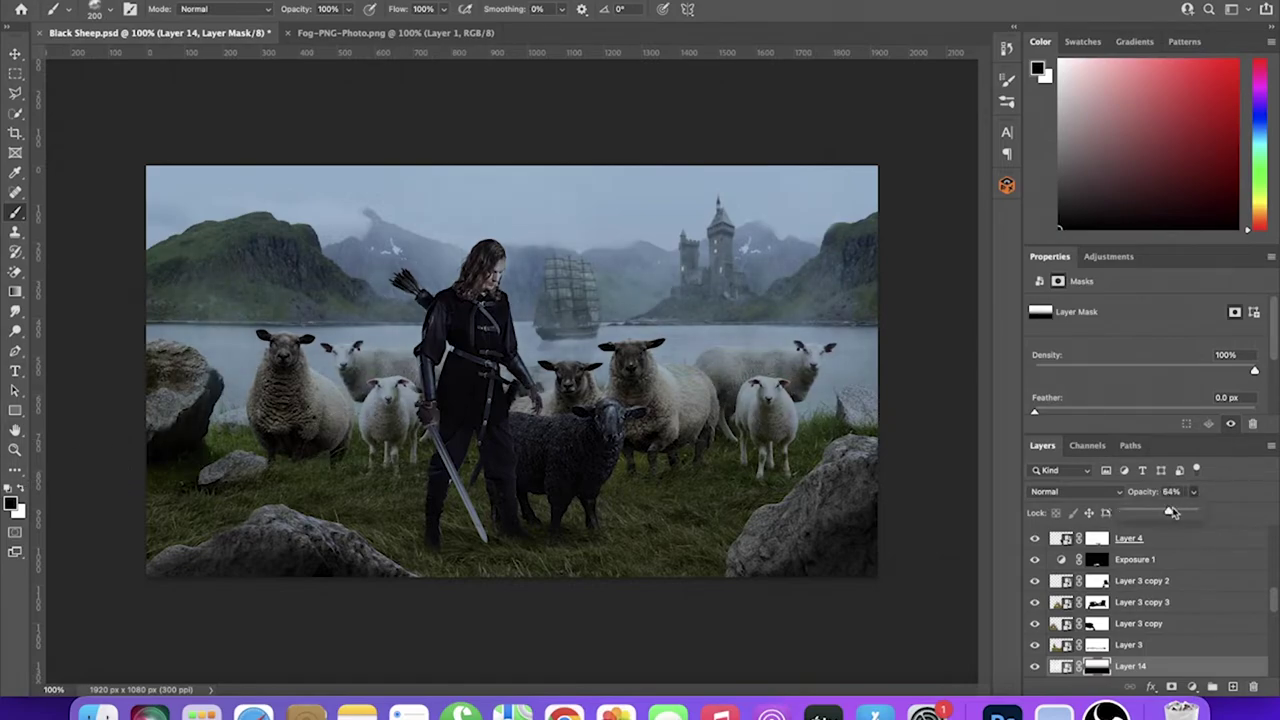
pyautogui.moveTo(1199, 512); pyautogui.dragTo(1172, 512)
pyautogui.click(395, 32)
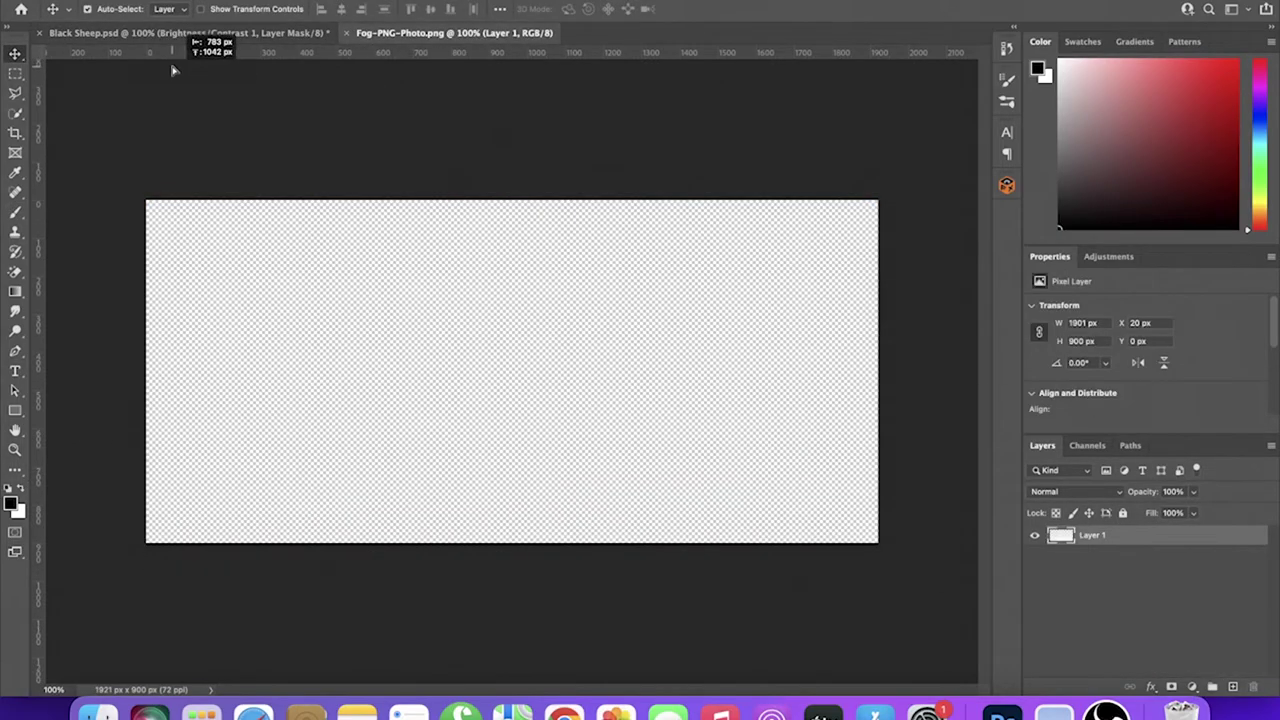
# Drag the fog into Black Sheep, stretch it across the lower scene, and set opacity 38%, fill 45%
pyautogui.moveTo(500, 380); pyautogui.dragTo(500, 400)
pyautogui.hotkey('ctrl', 't')
pyautogui.moveTo(877, 511)
pyautogui.mouseDown()
pyautogui.moveTo(413, 551)
pyautogui.moveTo(603, 569)
pyautogui.mouseUp()
pyautogui.press('Return')
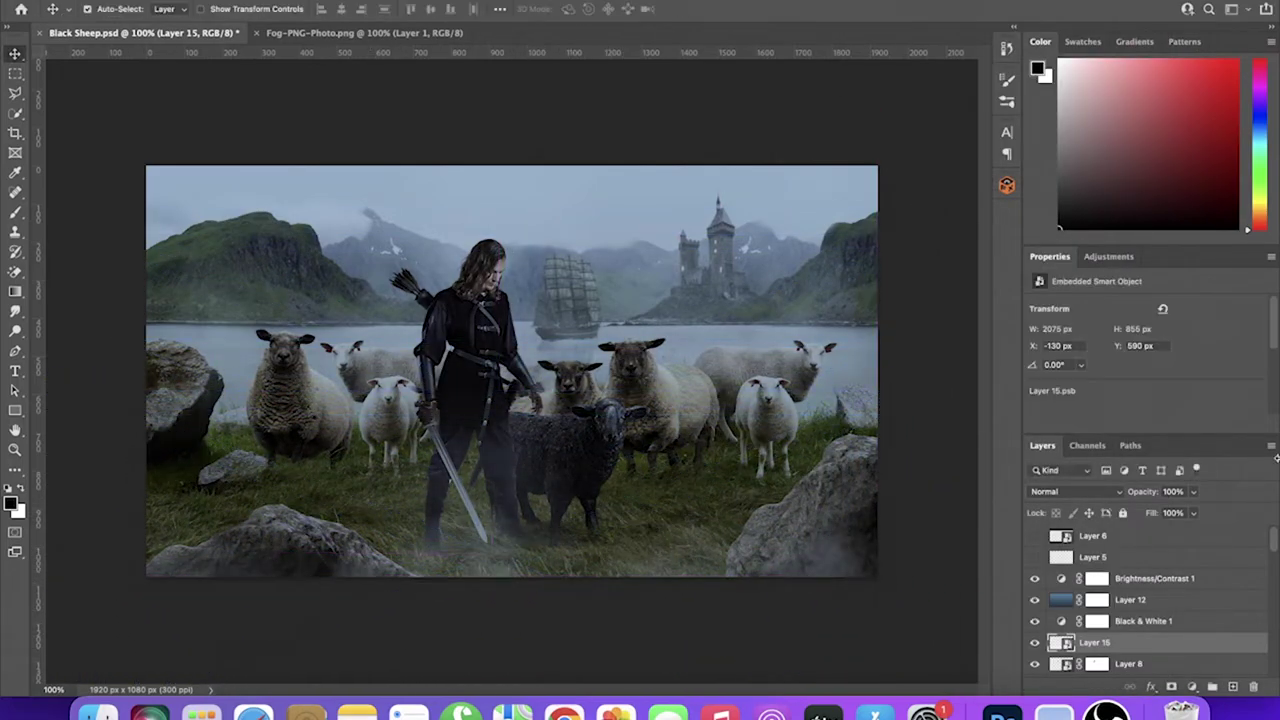
pyautogui.press('3')
pyautogui.press('8')
pyautogui.hotkey('shift', '4')
pyautogui.hotkey('shift', '5')
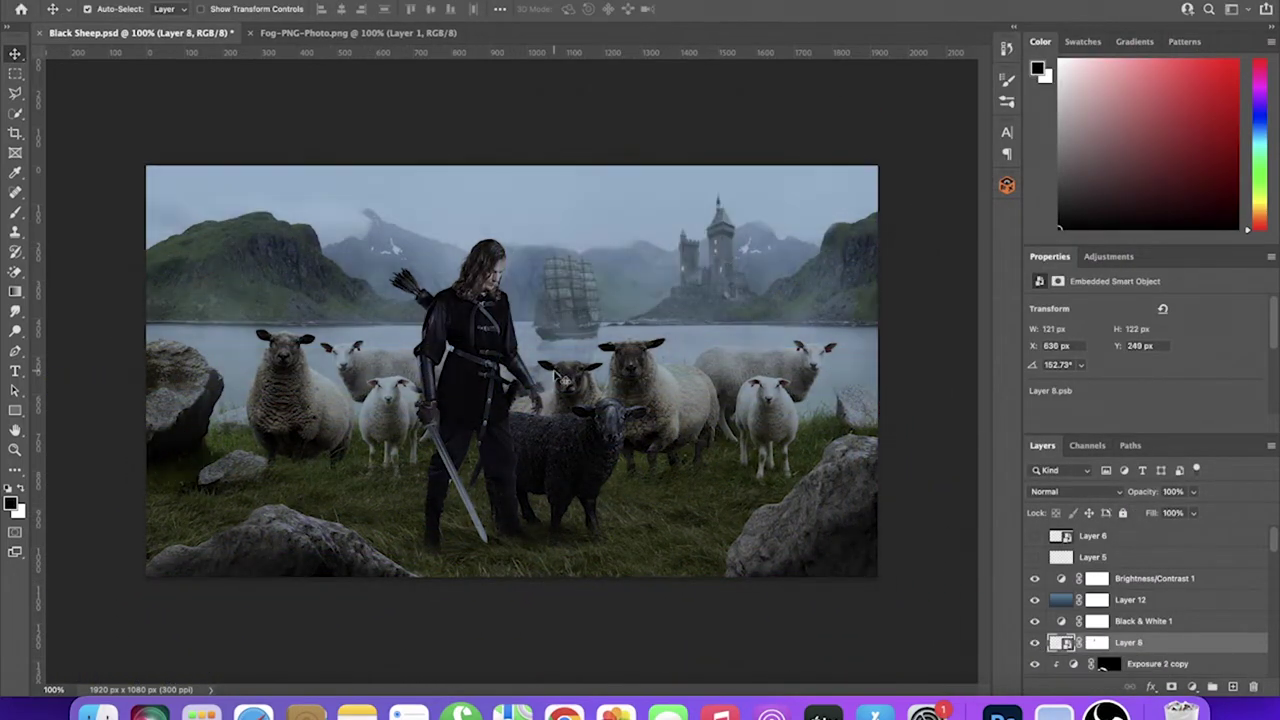
# Add a Hue/Saturation adjustment above Layer 4 with slightly raised lightness
pyautogui.click(1110, 256)
pyautogui.click(1056, 312)
pyautogui.moveTo(1145, 383); pyautogui.dragTo(1150, 385)
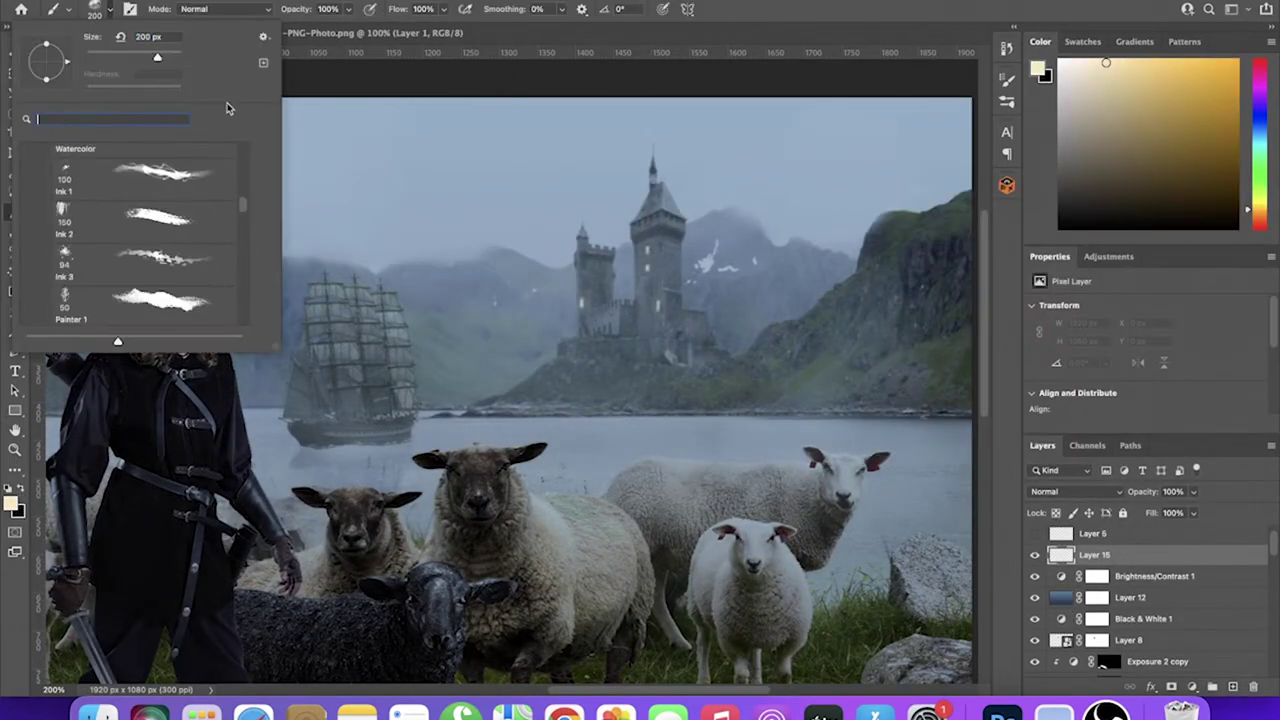
pyautogui.scroll(-5, 135, 235)
pyautogui.scroll(-5, 135, 235)
pyautogui.scroll(-3, 135, 235)
# Paint a light streak and stretch it taller at the tower window
pyautogui.click(140, 168)
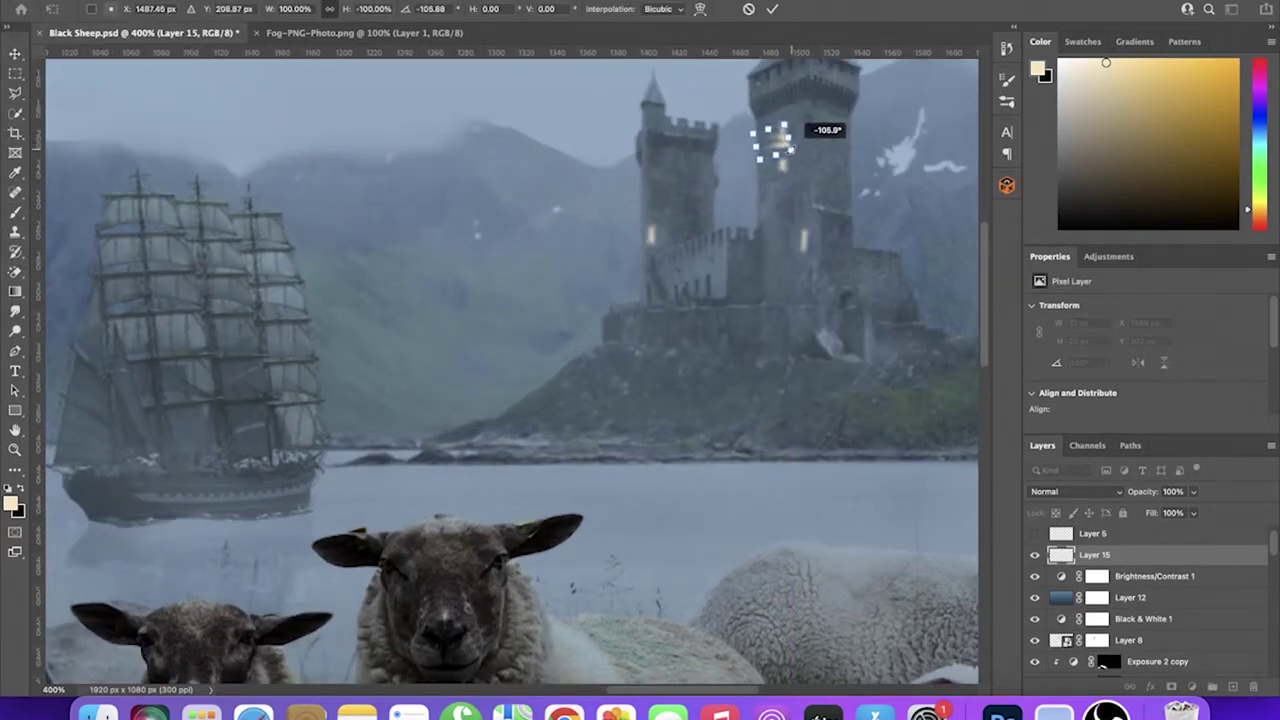
pyautogui.press('Return')
pyautogui.hotkey('ctrl', 't')
pyautogui.rightClick(779, 131)
pyautogui.click(830, 157)
pyautogui.moveTo(779, 124); pyautogui.dragTo(782, 110)
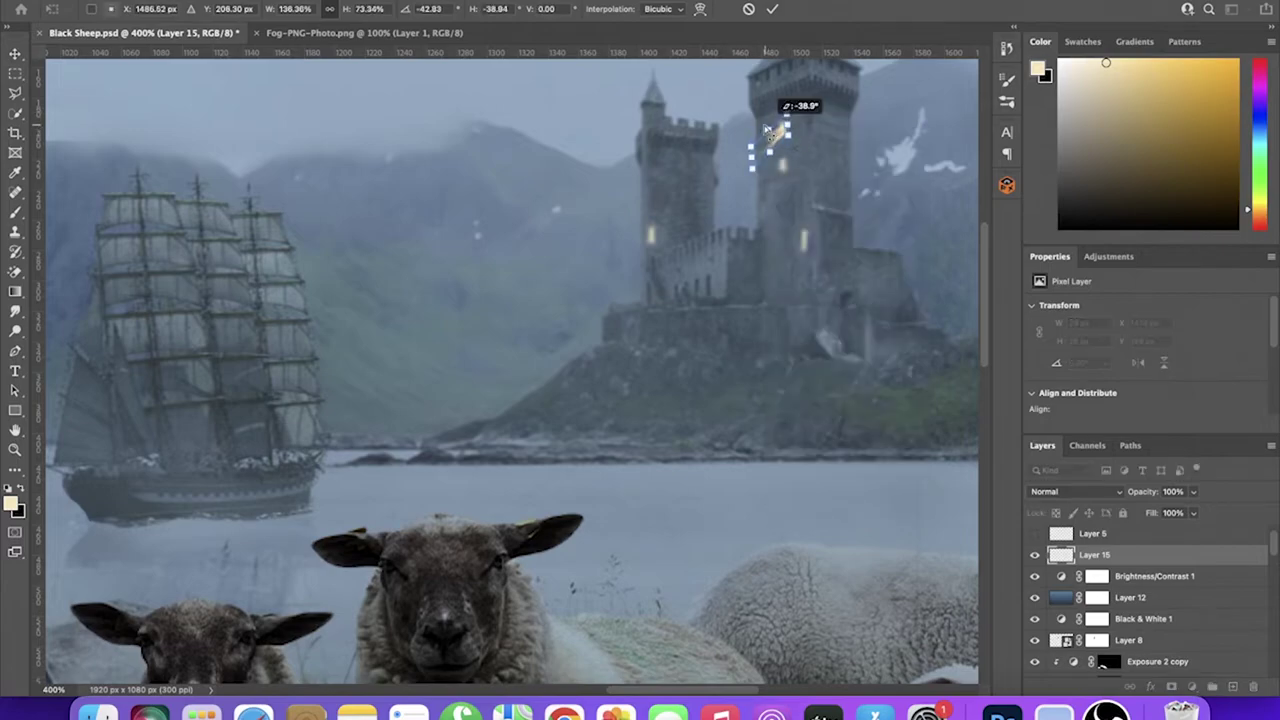
pyautogui.press('Return')
pyautogui.click(15, 212)
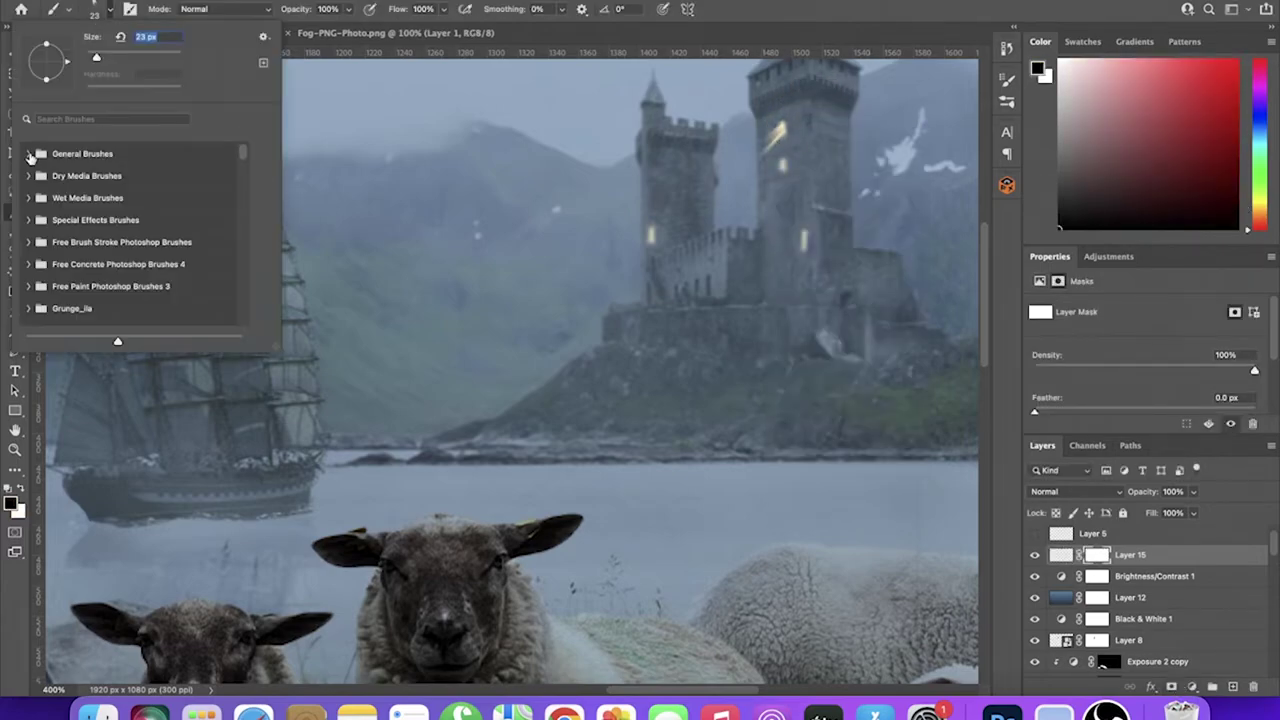
# Copy the light streak to other castle windows, adjust each copy, and select all four streak layers
pyautogui.press('v')
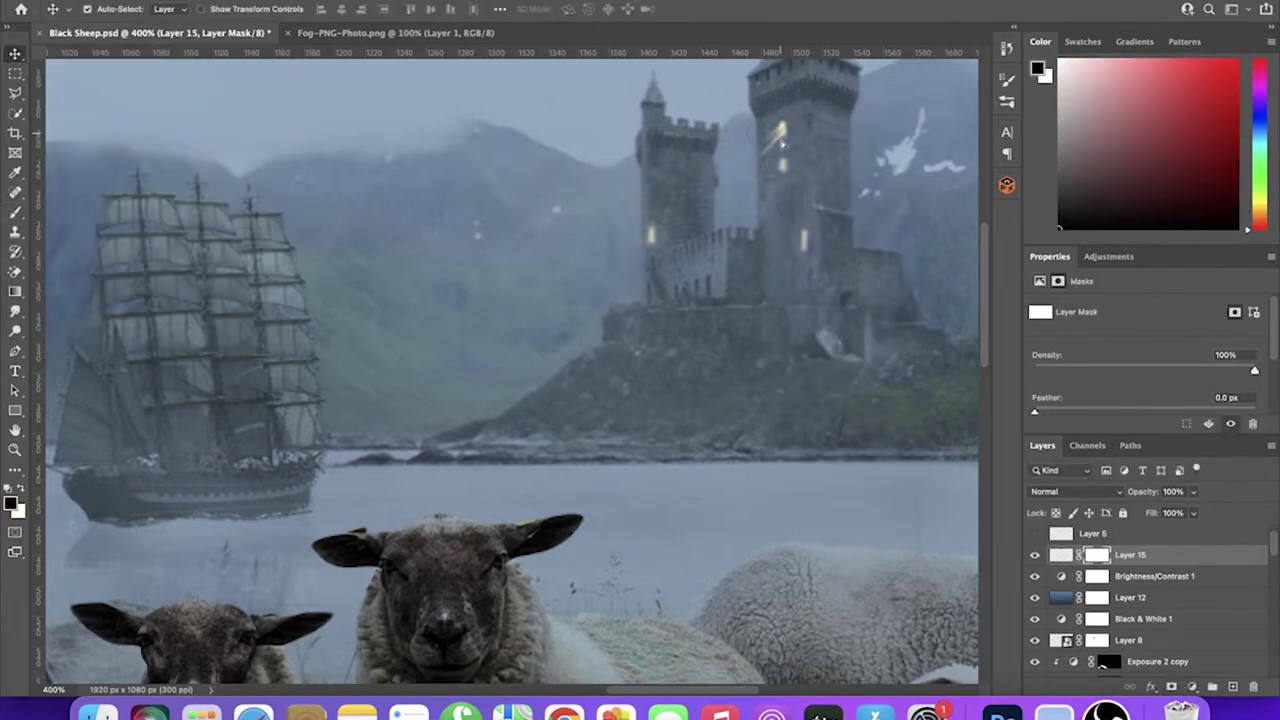
pyautogui.moveTo(775, 140)
pyautogui.mouseDown()
pyautogui.moveTo(800, 243)
pyautogui.moveTo(775, 172)
pyautogui.moveTo(645, 238)
pyautogui.mouseUp()
pyautogui.hotkey('alt', '[')
pyautogui.hotkey('ctrl', 't')
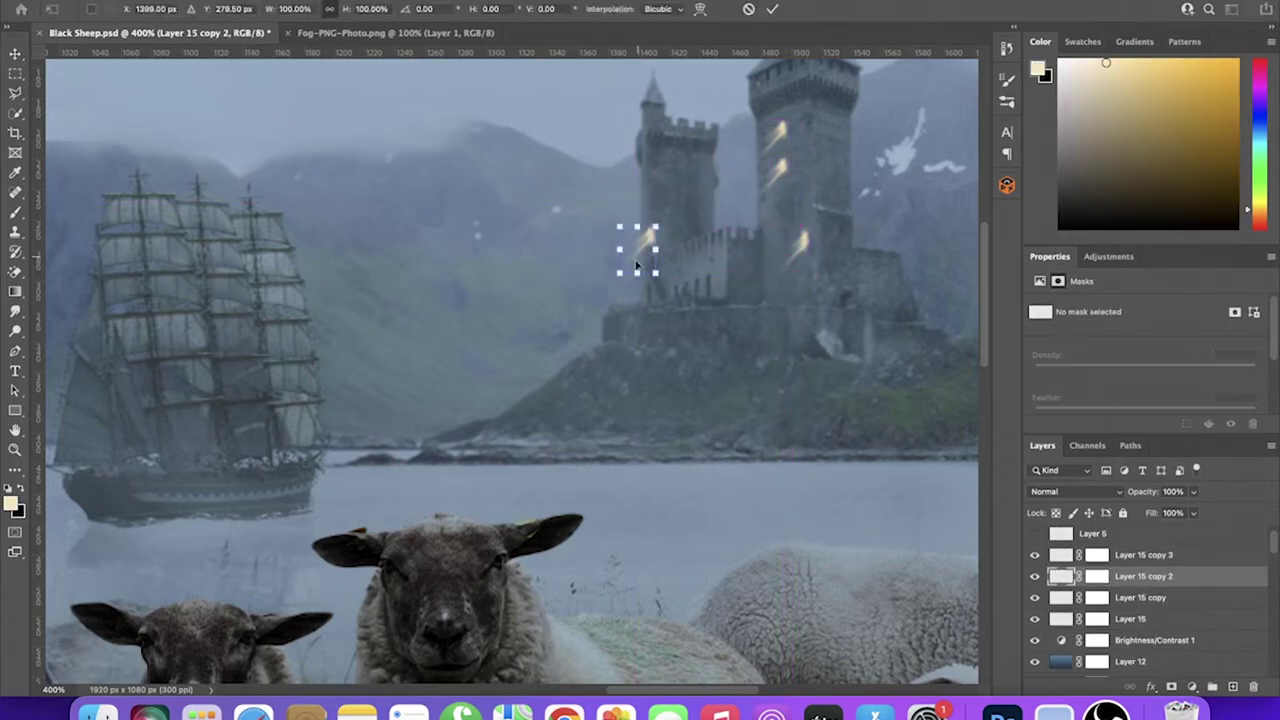
pyautogui.click(773, 9)
pyautogui.hotkey('alt', '[')
pyautogui.hotkey('ctrl', 't')
pyautogui.click(773, 9)
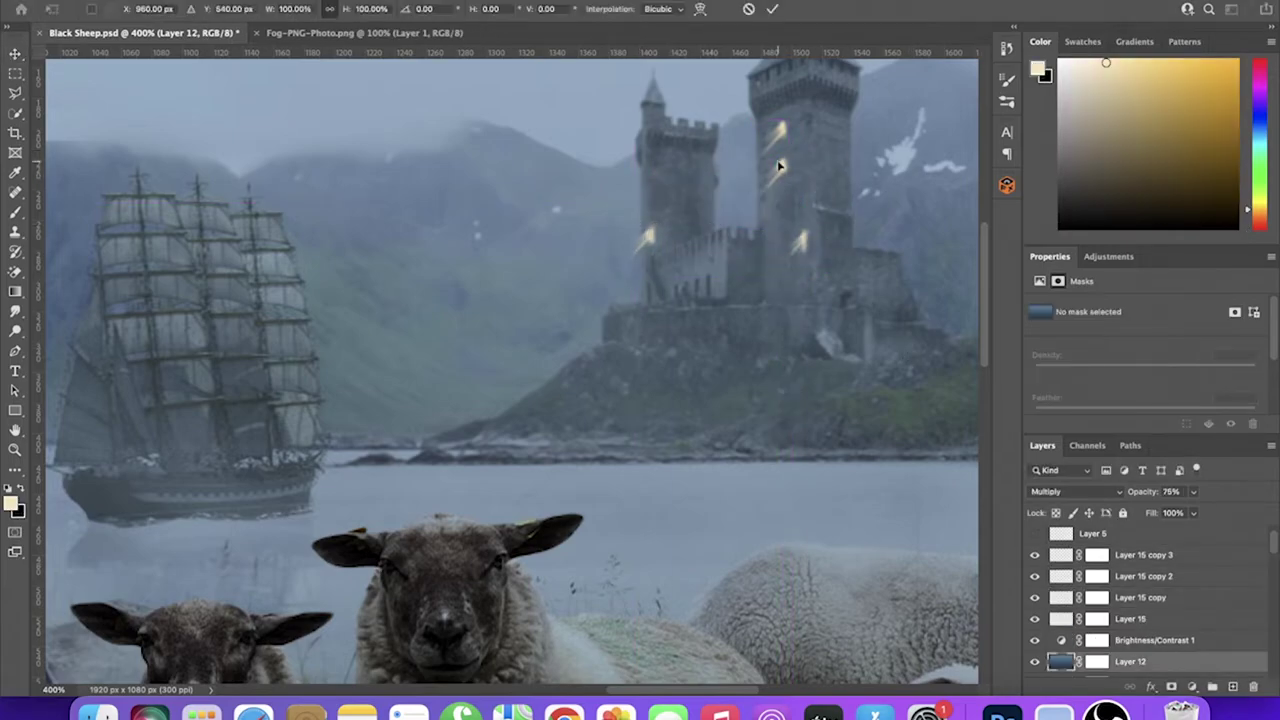
pyautogui.hotkey('alt', '[')
pyautogui.hotkey('ctrl', 't')
pyautogui.click(773, 9)
pyautogui.hotkey('alt', '[')
pyautogui.hotkey('ctrl', 't')
pyautogui.click(773, 9)
pyautogui.keyDown('shift'); pyautogui.click(1143, 554); pyautogui.keyUp('shift')
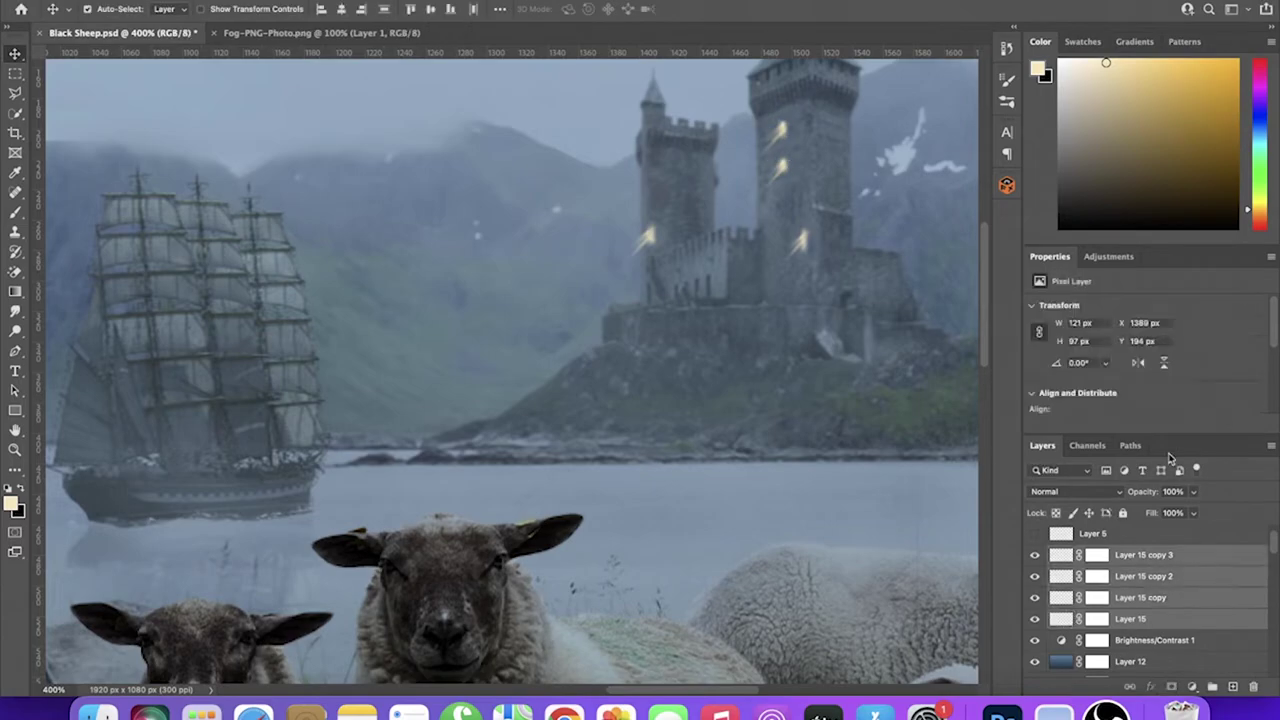
# Lower the streaks' opacity, group them, and add a mask to the group
pyautogui.click(1193, 491)
pyautogui.moveTo(1190, 512); pyautogui.dragTo(1157, 512)
pyautogui.hotkey('ctrl', '-')
pyautogui.hotkey('ctrl', '-')
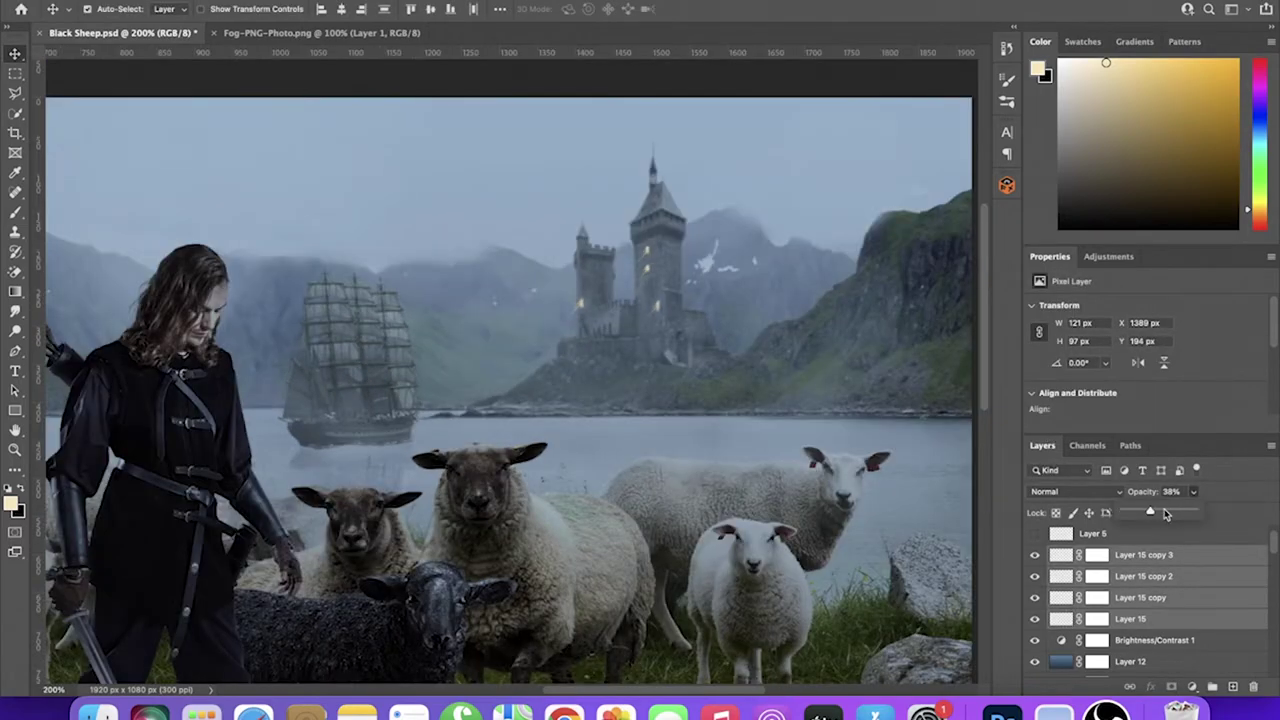
pyautogui.hotkey('ctrl', 'g')
pyautogui.click(1191, 687)
pyautogui.press('d')
pyautogui.press('b')
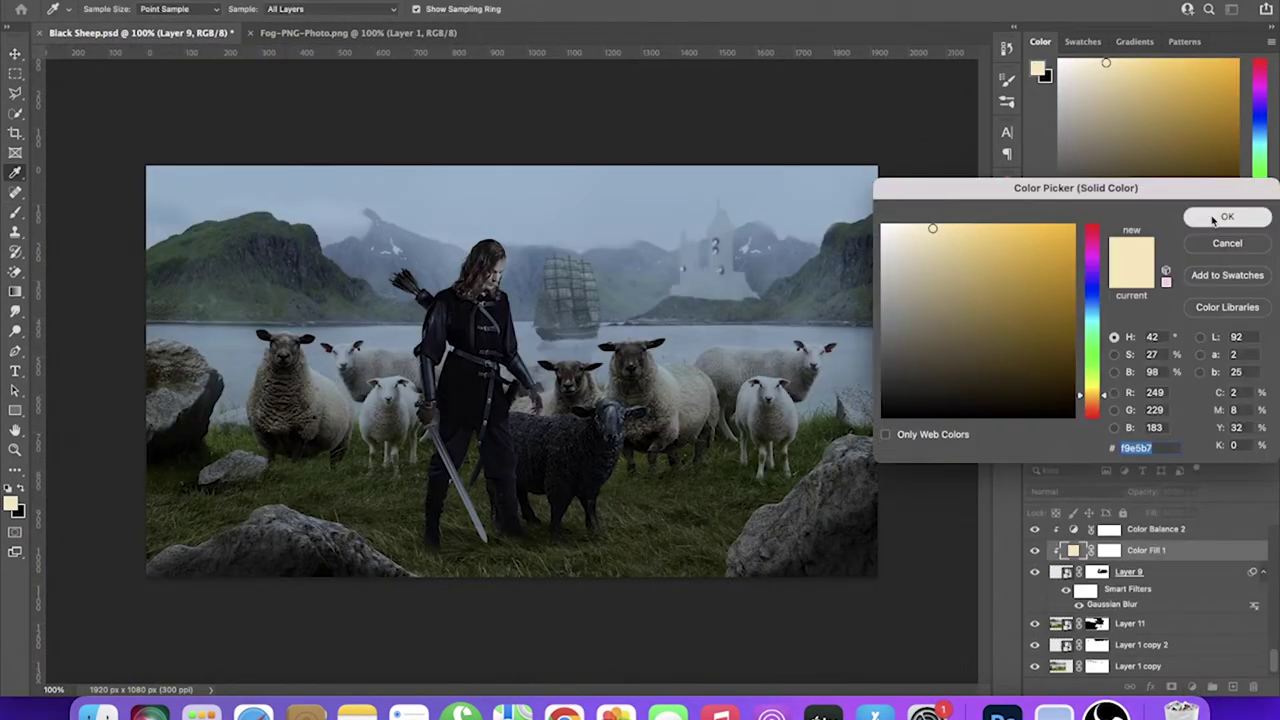
# Set Color Fill 1 to pale yellow in Soft Light with an inverted black mask
pyautogui.click(1214, 220)
pyautogui.click(1045, 491)
pyautogui.click(1046, 474)
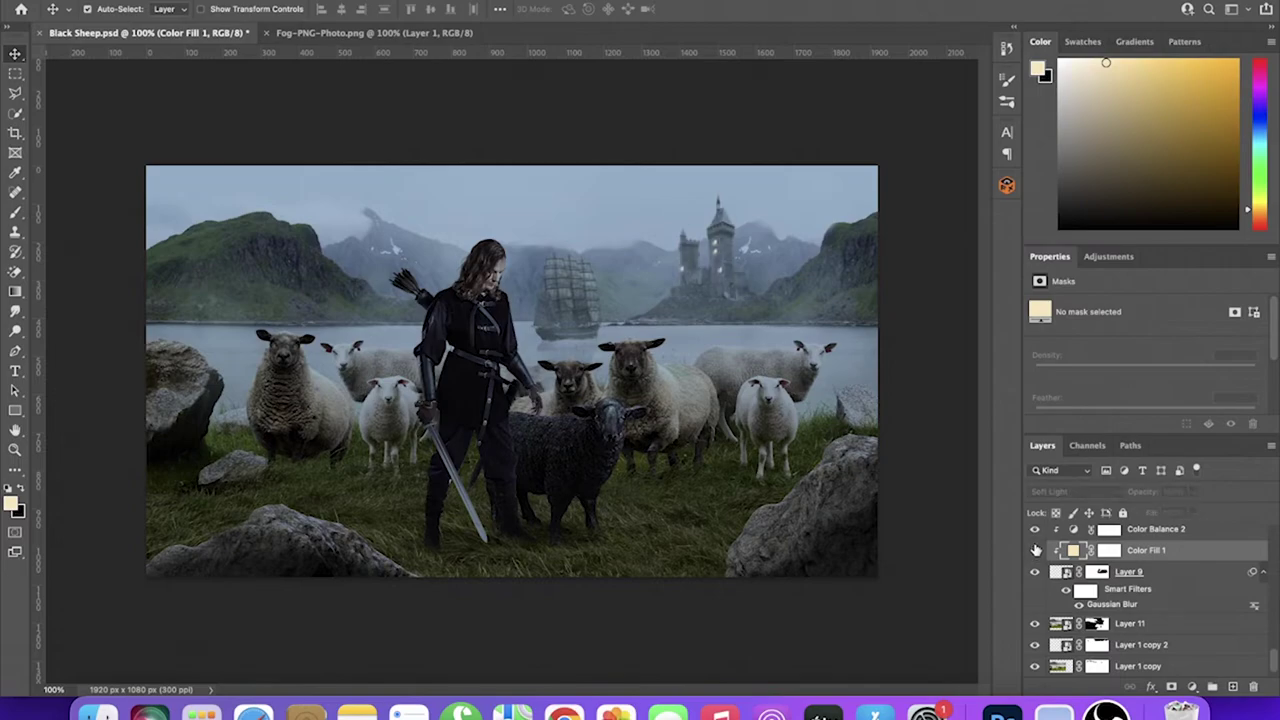
pyautogui.press('d')
pyautogui.hotkey('ctrl', 'i')
pyautogui.press('b')
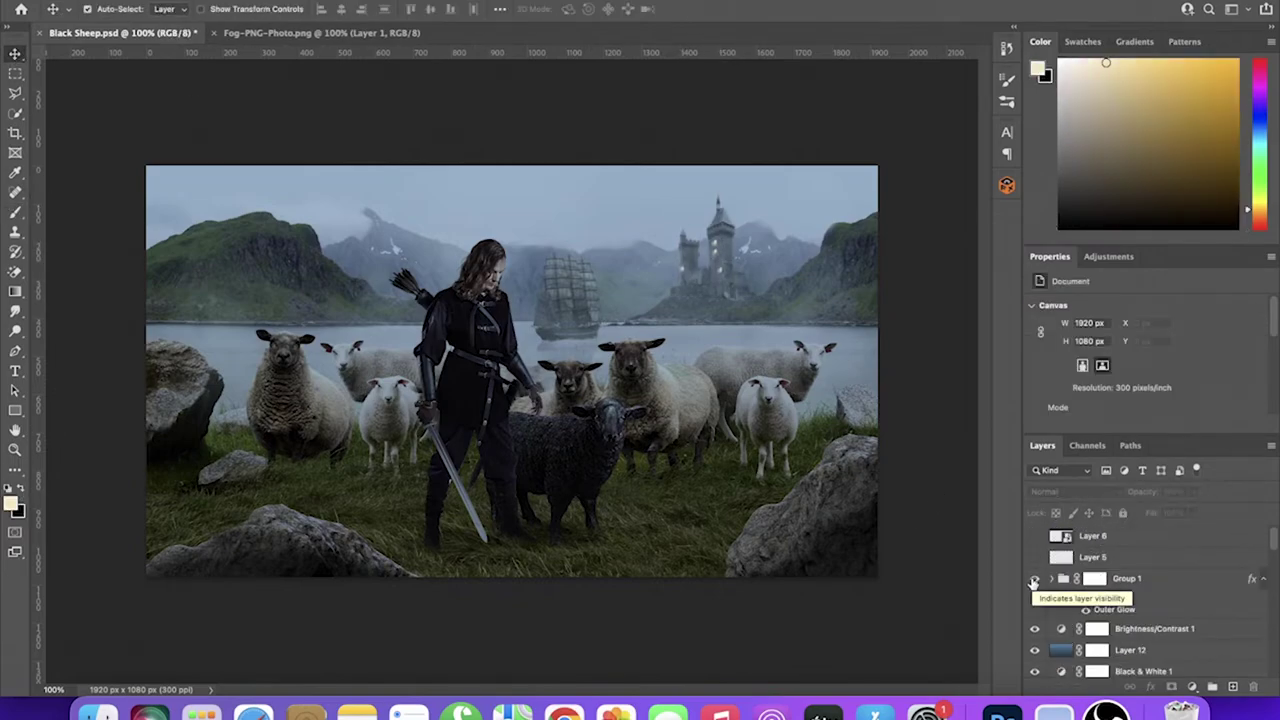
# On a new empty layer, paint a red dot on the black sheep's eye
pyautogui.hotkey('ctrl', 'shift', 'alt', 'n')
pyautogui.press('b')
pyautogui.click(12, 503)
pyautogui.click(1070, 235)
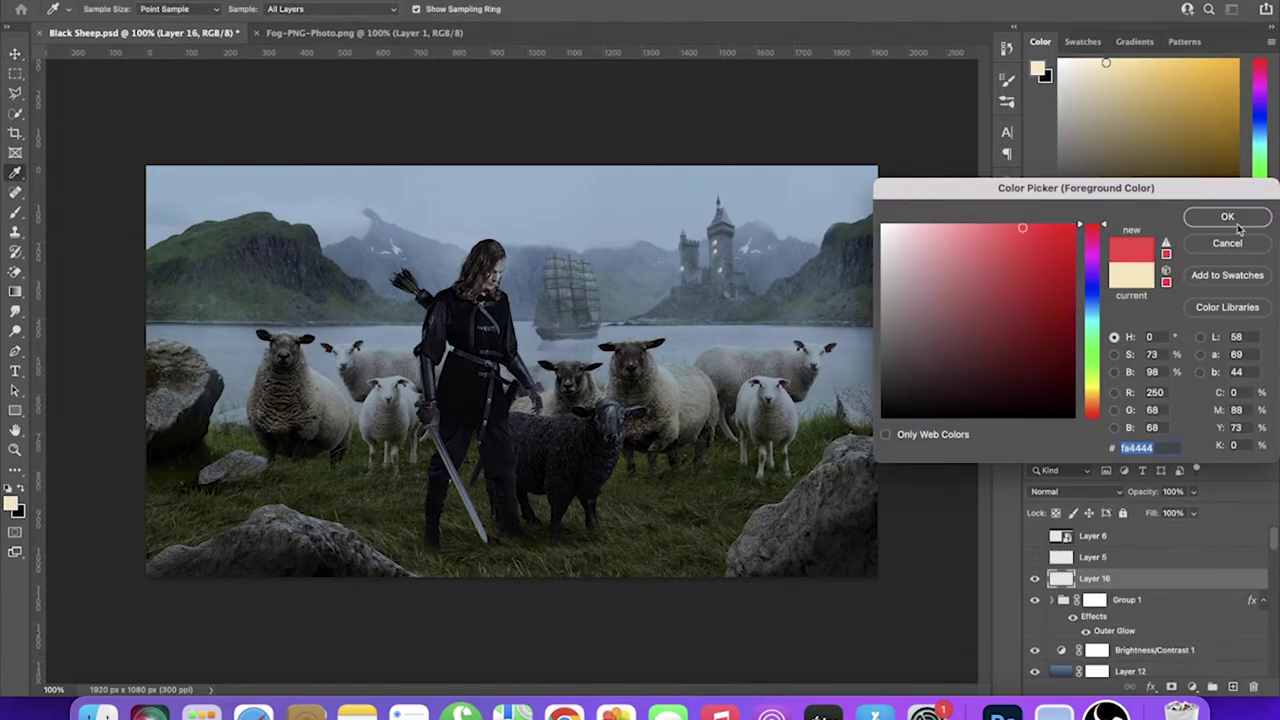
pyautogui.click(1229, 214)
pyautogui.click(598, 418)
# Blend the eye layer in Screen mode after trying Linear Dodge (Add)
pyautogui.click(1075, 491)
pyautogui.click(1060, 531)
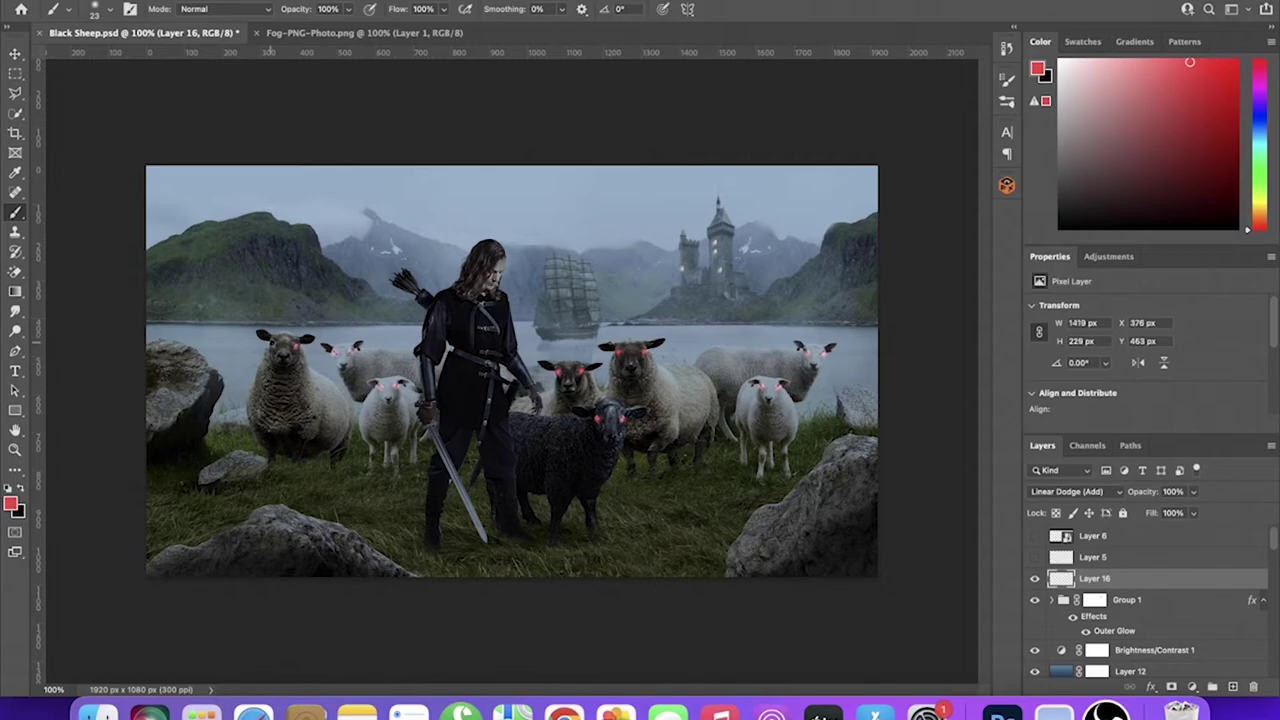
pyautogui.click(1075, 491)
pyautogui.click(1075, 398)
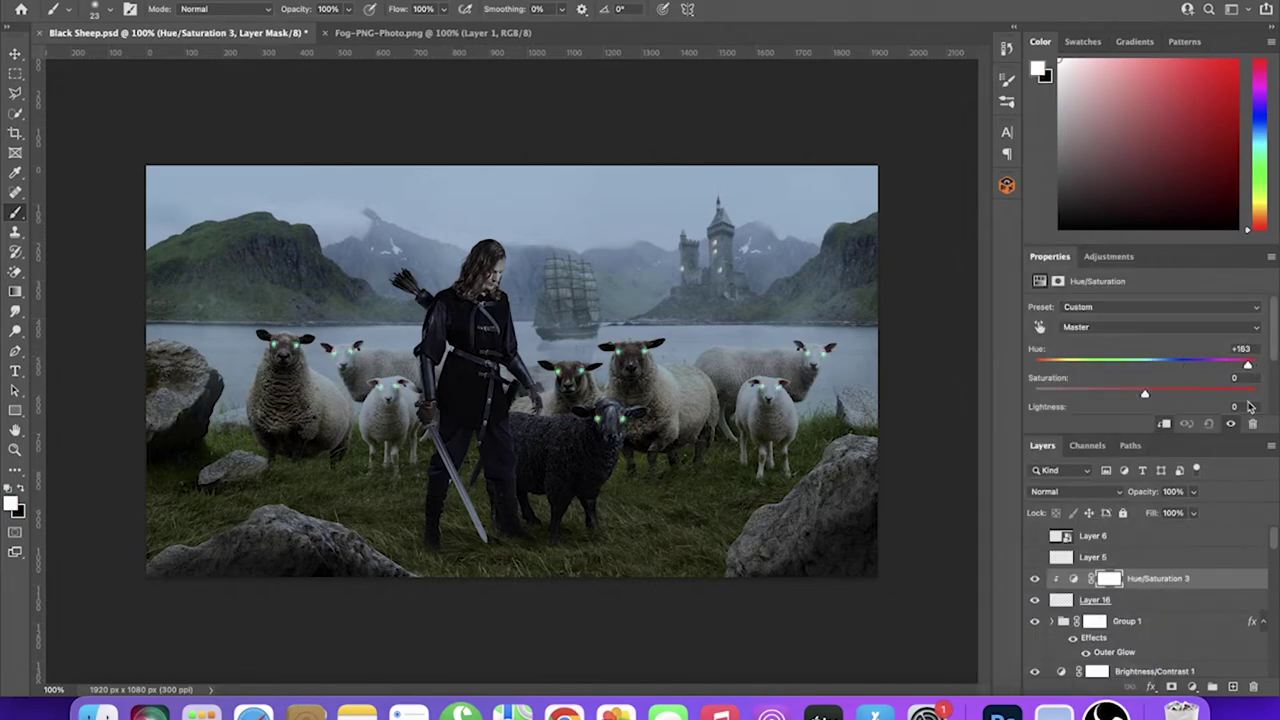
pyautogui.scroll(-2, 1248, 406)
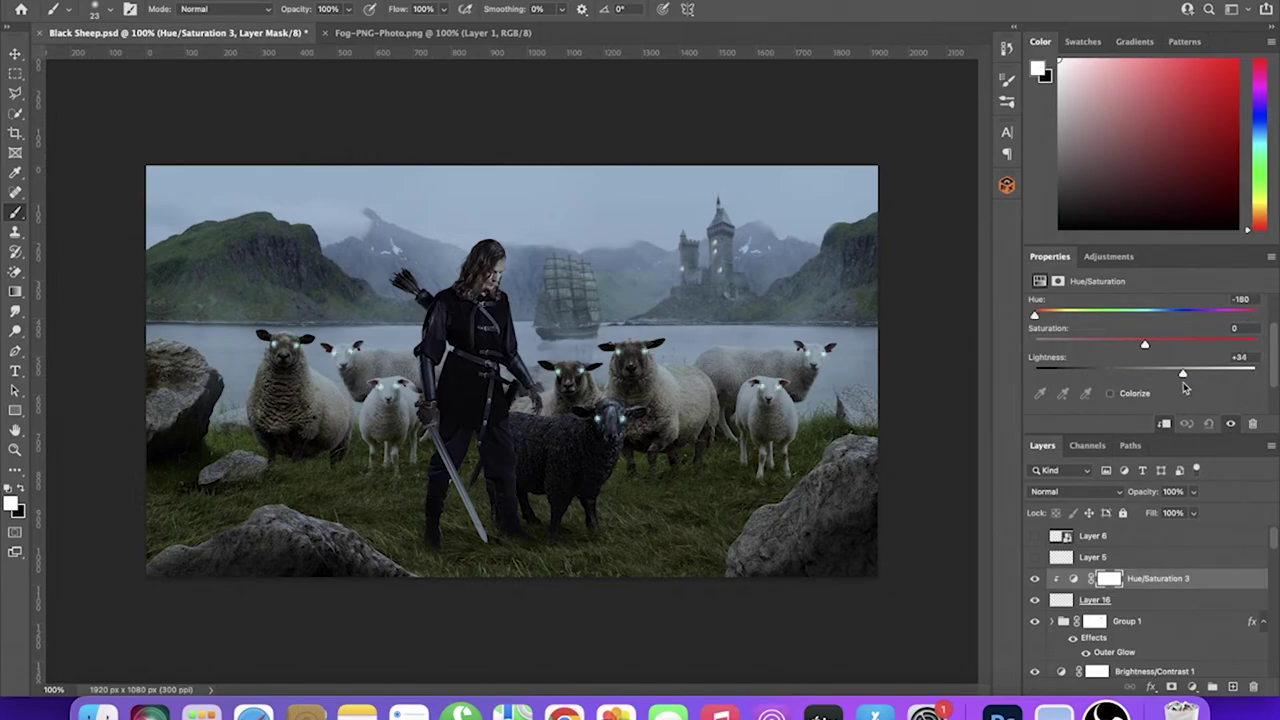
# Compare the colorize Hue/Saturation adjustment on the zoomed-in eyes, then reselect Layer 16
pyautogui.click(1035, 578)
pyautogui.hotkey('ctrl', '+')
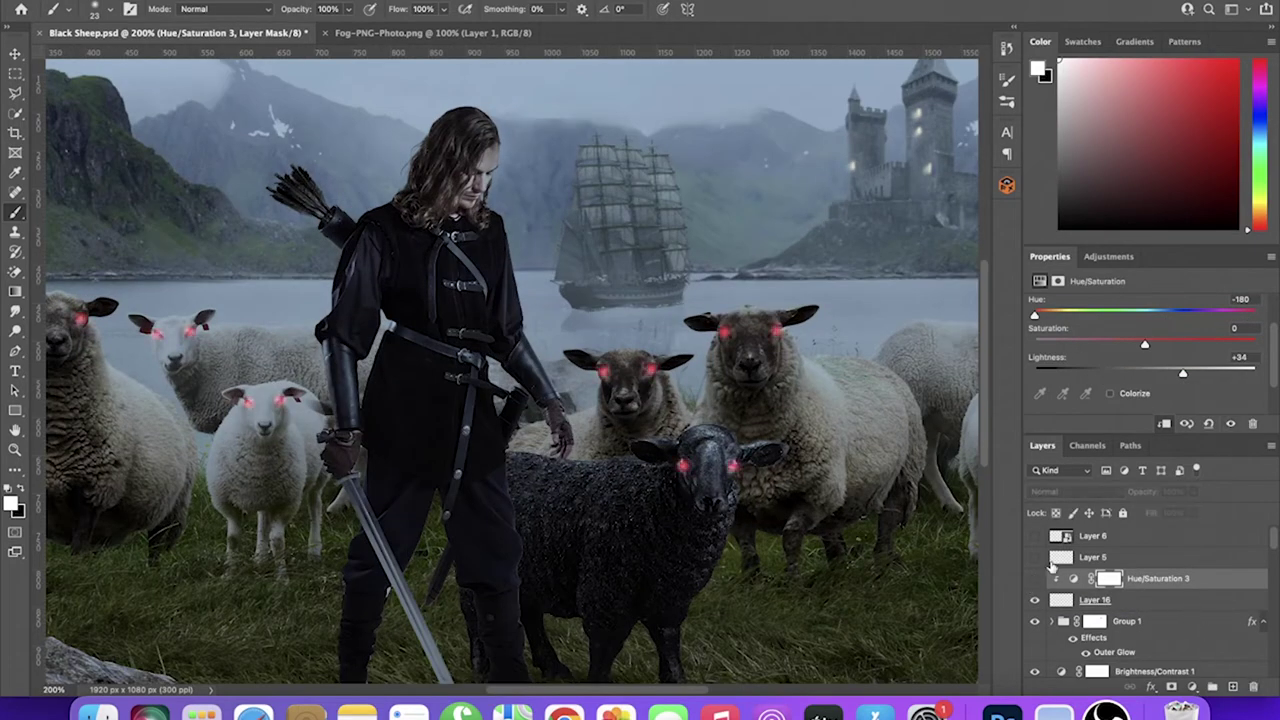
pyautogui.click(1035, 578)
pyautogui.click(1108, 400)
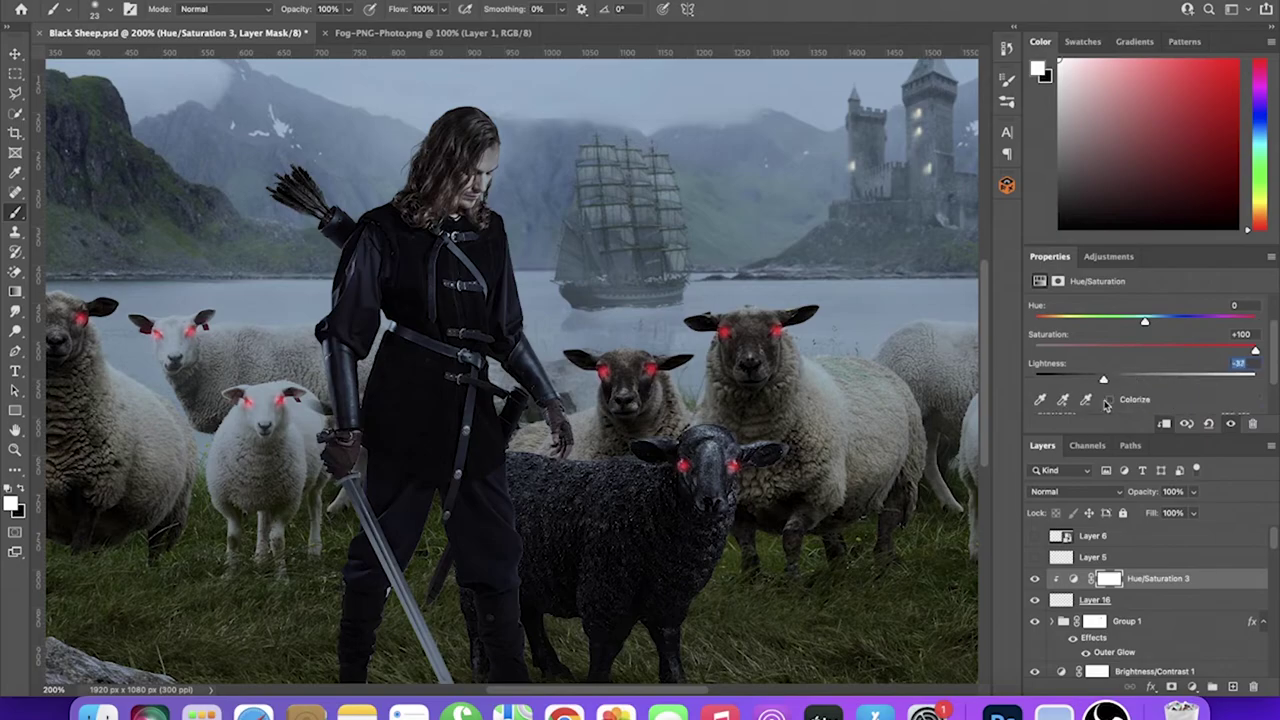
pyautogui.click(1108, 400)
pyautogui.click(1094, 600)
pyautogui.hotkey('ctrl', '-')
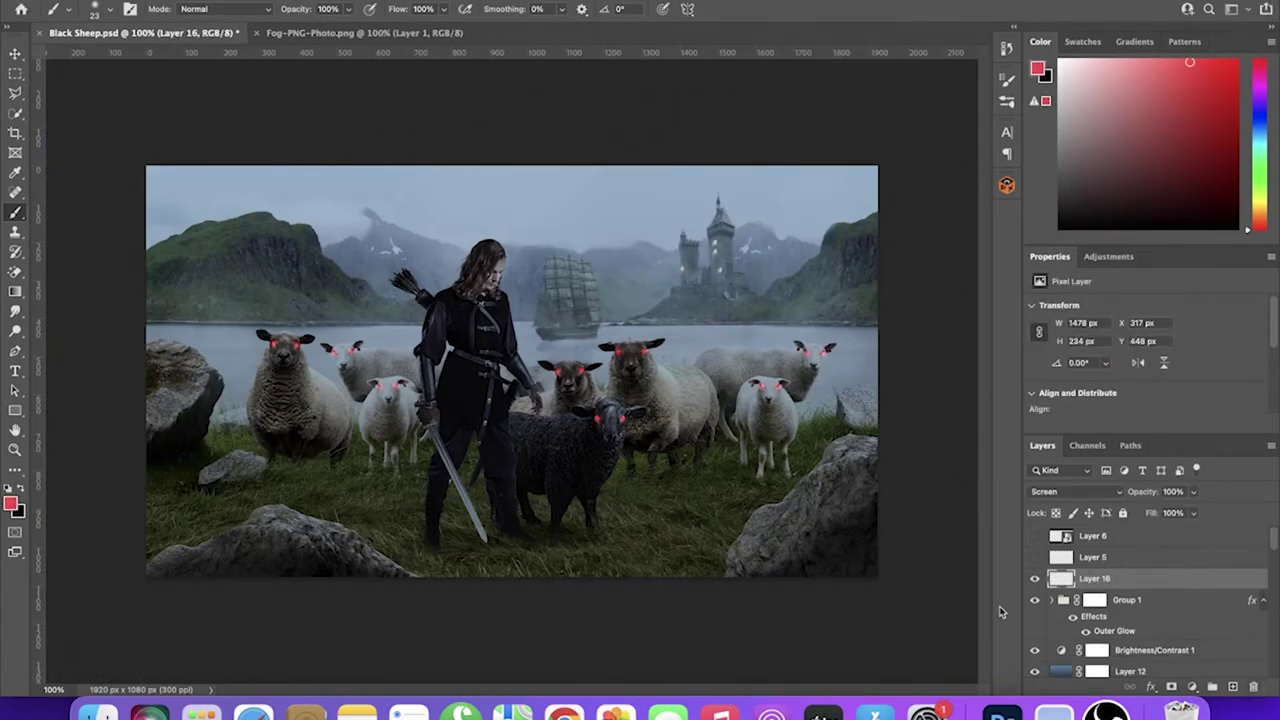
# Give Layer 16's eyes an Outer Glow with a chosen glow colour
pyautogui.click(1151, 687)
pyautogui.click(1192, 631)
pyautogui.click(790, 440)
pyautogui.click(1227, 216)
pyautogui.moveTo(930, 332); pyautogui.dragTo(1140, 346)
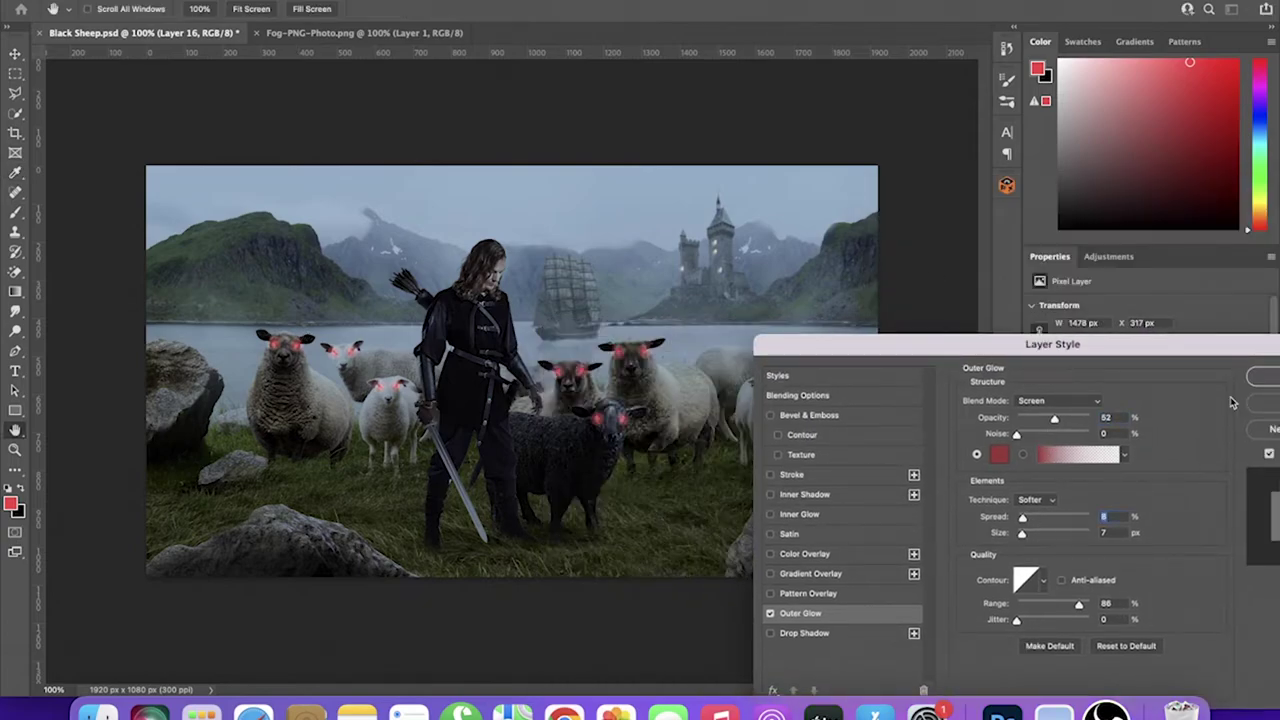
pyautogui.press('Return')
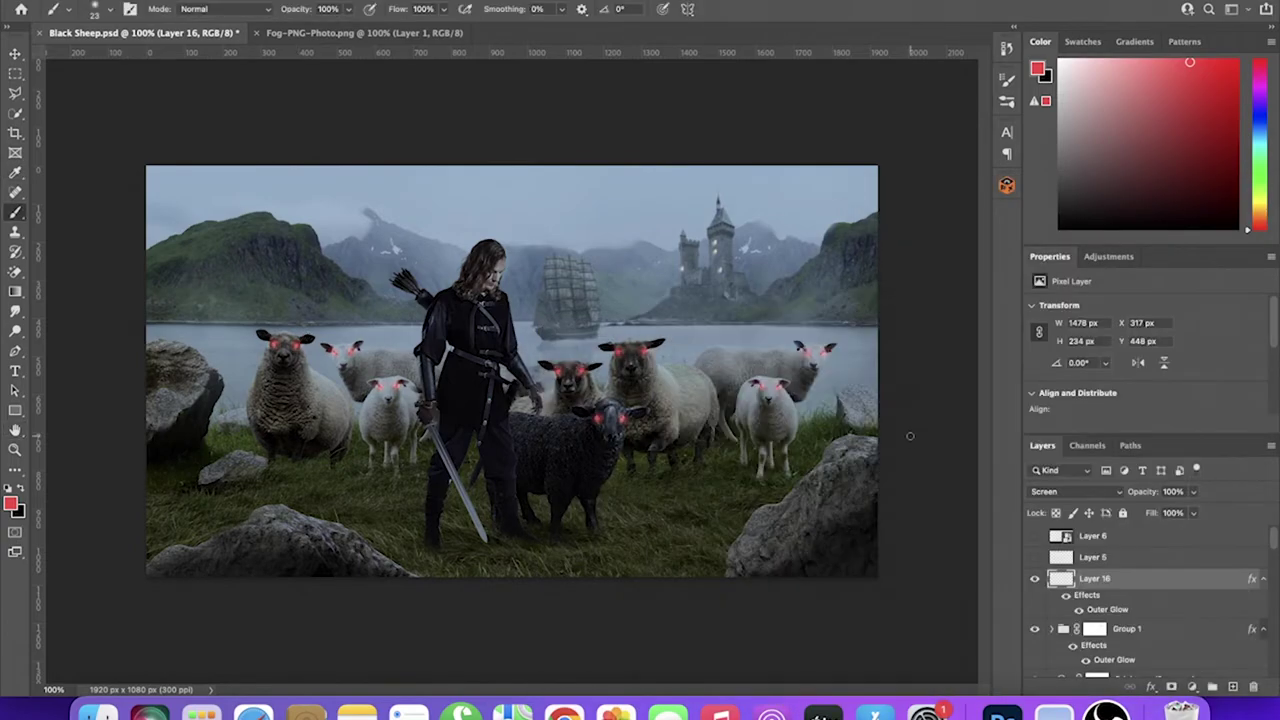
# Add a Hue/Saturation adjustment clipped to the eyes and shift their hue
pyautogui.click(1192, 687)
pyautogui.click(1010, 445)
pyautogui.moveTo(1145, 365)
pyautogui.mouseDown()
pyautogui.moveTo(1100, 369)
pyautogui.moveTo(1183, 388)
pyautogui.mouseUp()
# Set a layer to Overlay blend mode and select Layer 12
pyautogui.scroll(-1, 1207, 404)
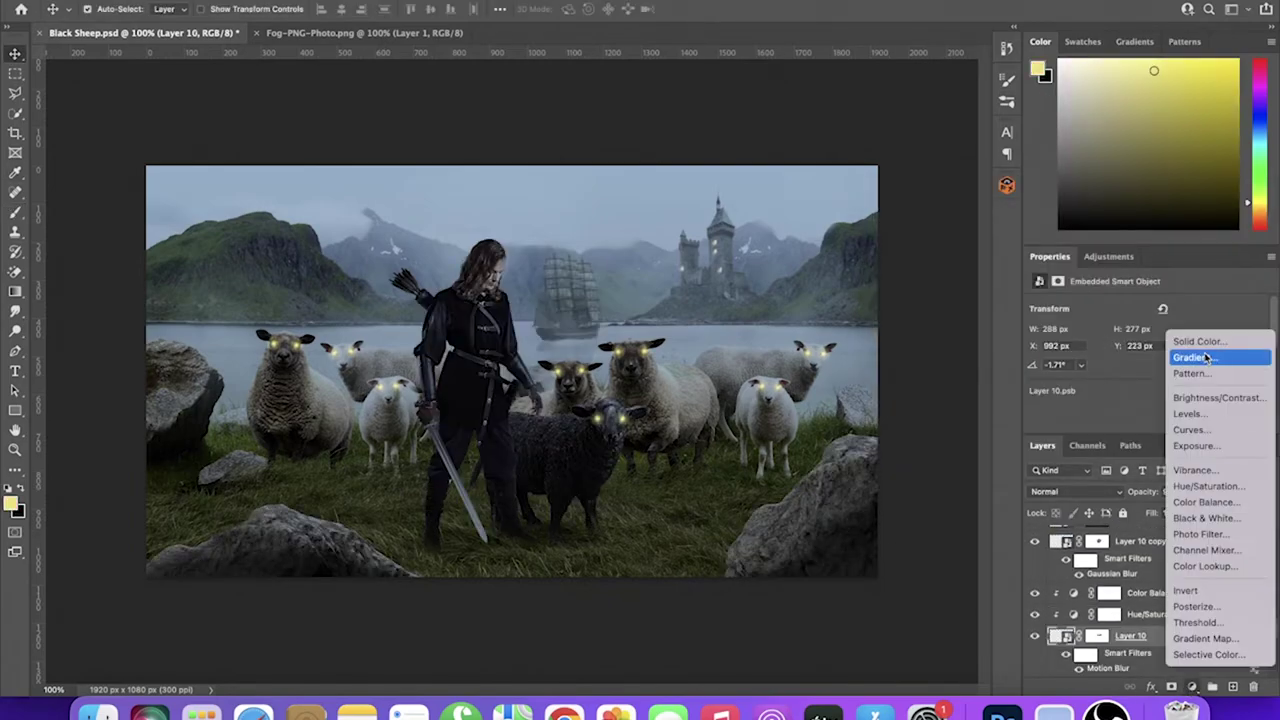
pyautogui.click(1061, 465)
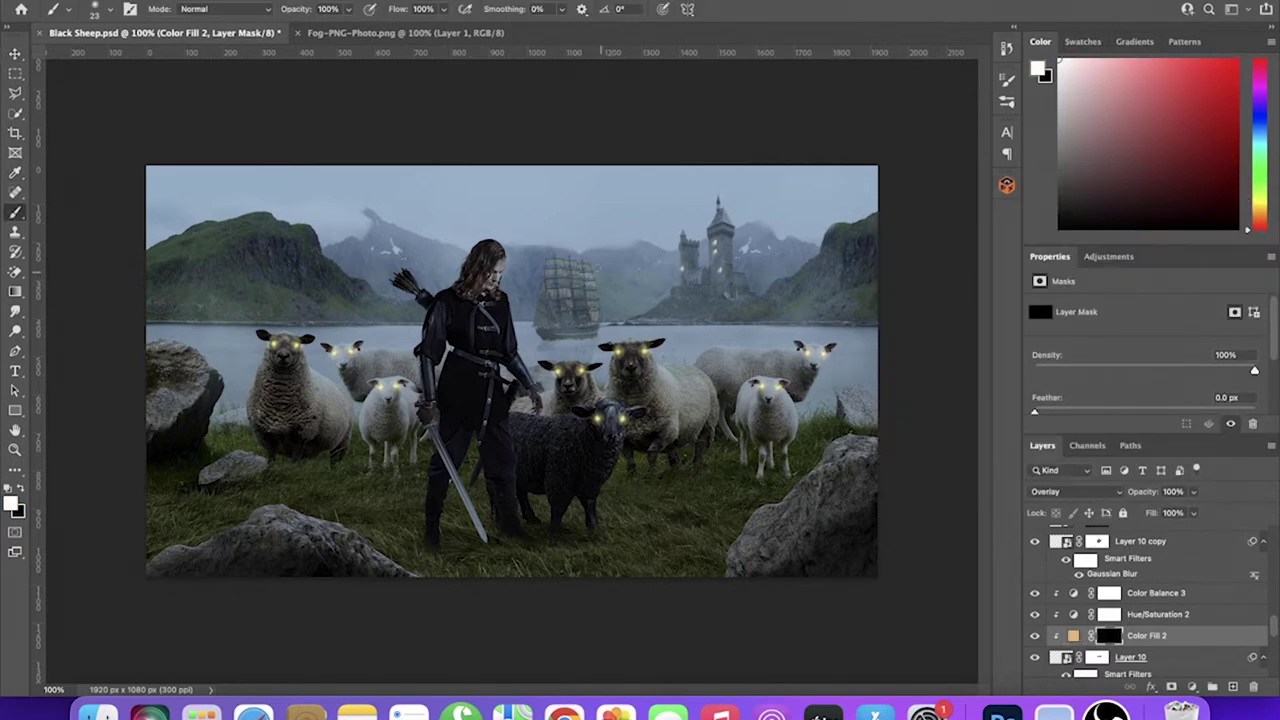
pyautogui.scroll(-4, 1120, 600)
pyautogui.click(1126, 604)
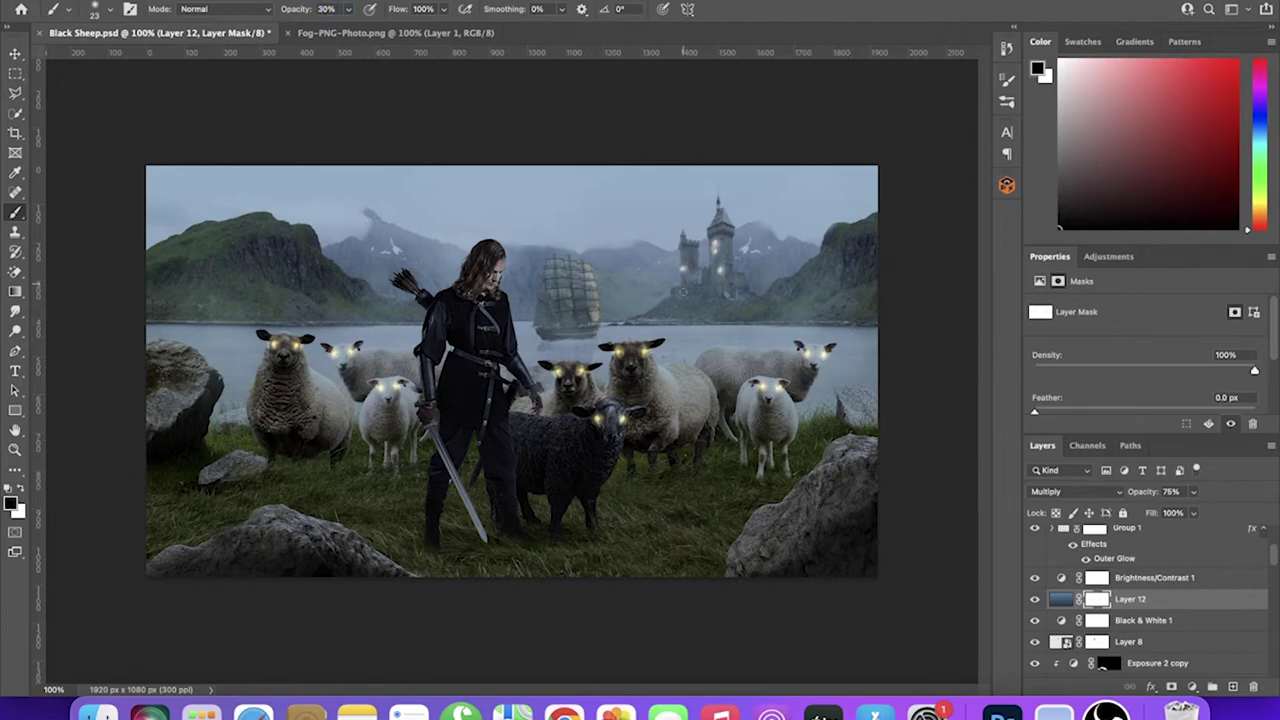
# Change Color Fill 2's tint to a paler, muted beige
pyautogui.scroll(-4, 1150, 600)
pyautogui.click(1146, 631)
pyautogui.click(1193, 491)
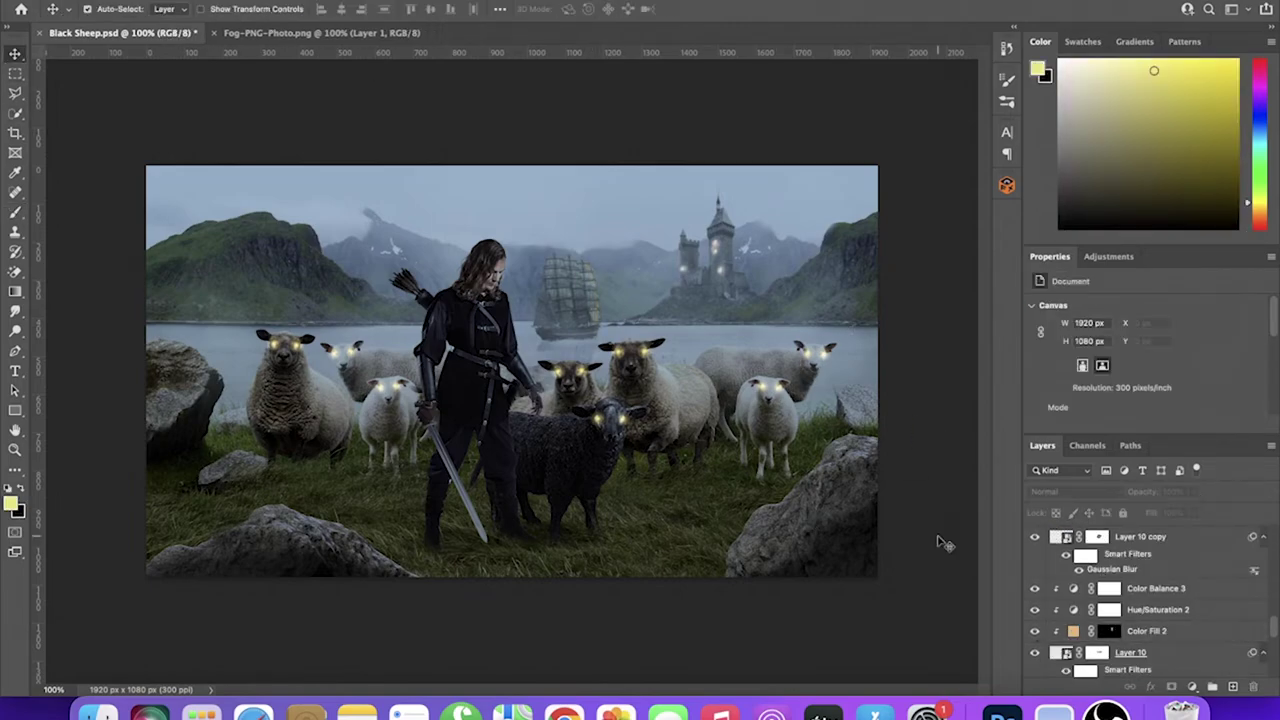
pyautogui.doubleClick(1073, 538)
pyautogui.click(929, 292)
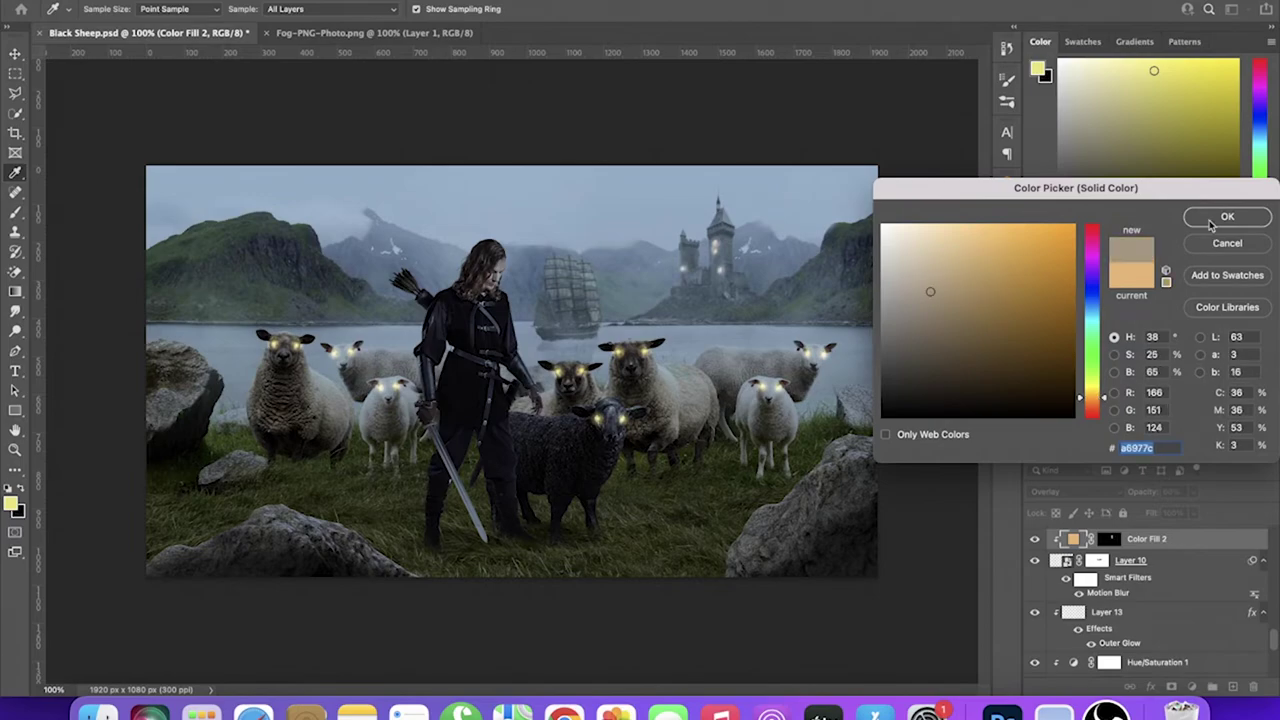
pyautogui.click(1227, 216)
pyautogui.doubleClick(1073, 538)
pyautogui.click(905, 268)
pyautogui.press('Return')
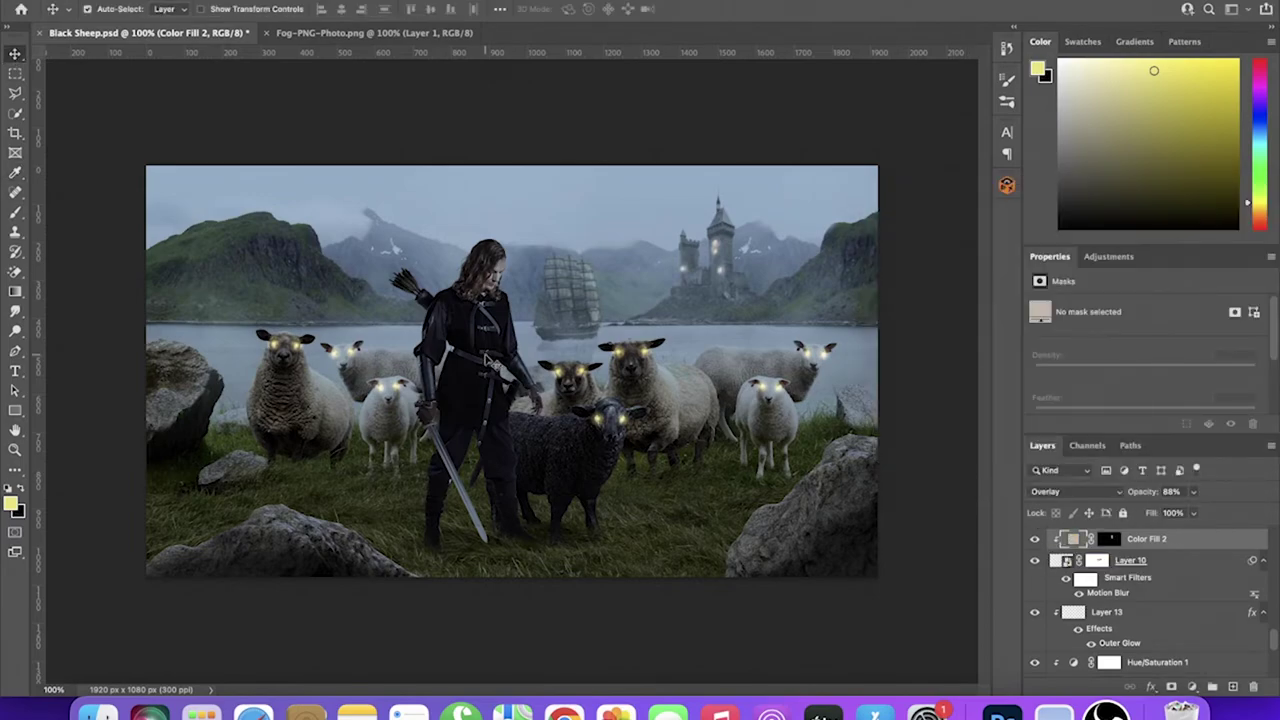
# Add a yellow colour fill above Layer 2
pyautogui.scroll(-5, 1150, 600)
pyautogui.click(1128, 637)
pyautogui.click(1075, 491)
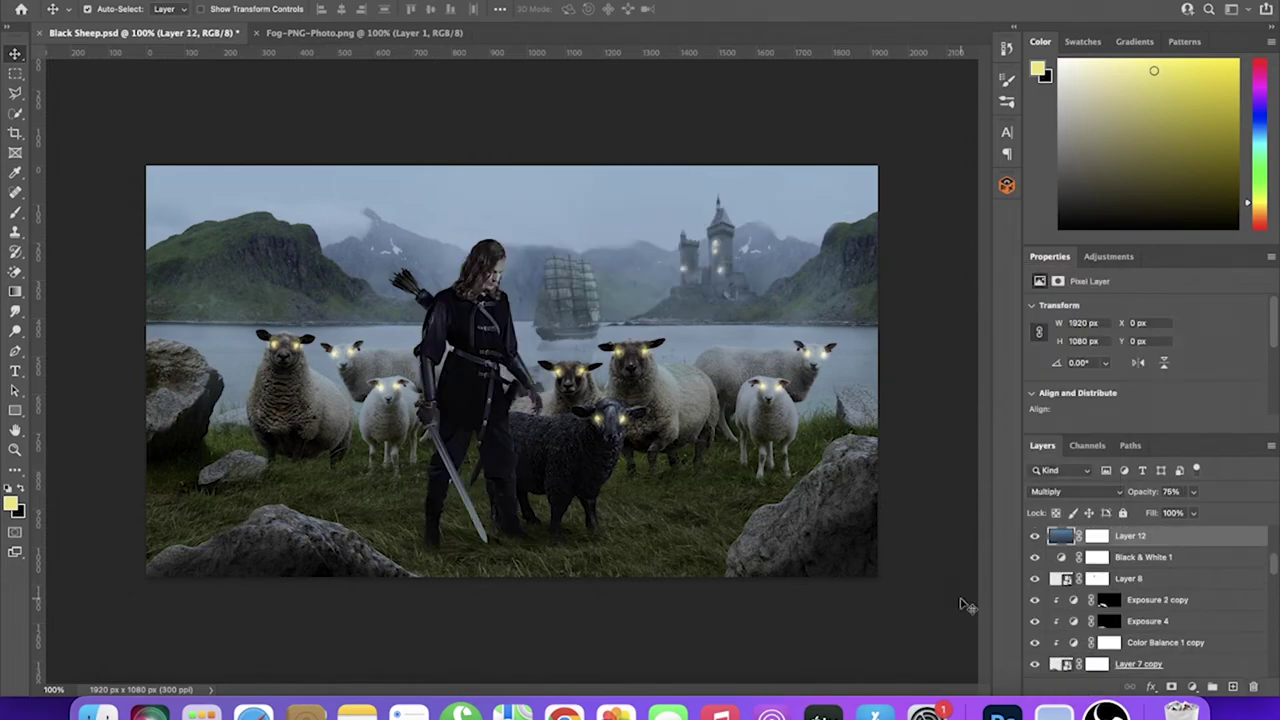
# Lower the yellow Photo Filter's fill to about half
pyautogui.click(1083, 497)
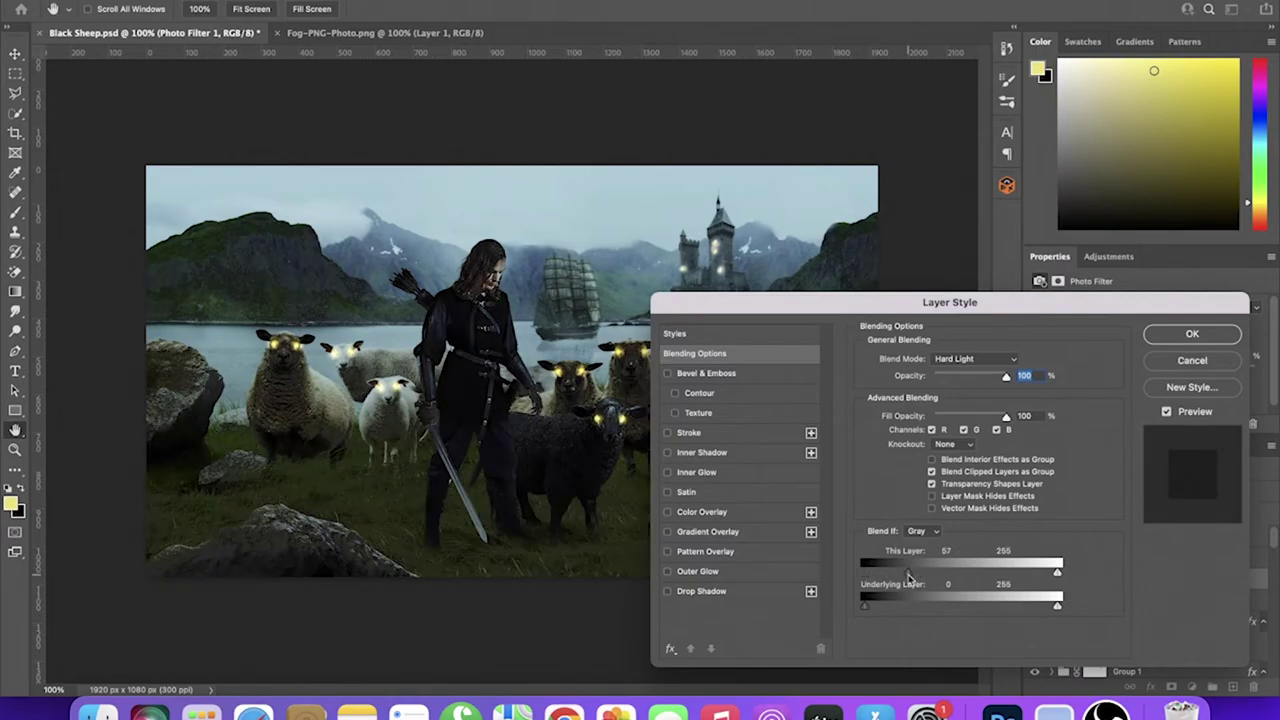
pyautogui.press('Escape')
pyautogui.moveTo(1193, 513); pyautogui.dragTo(1161, 535)
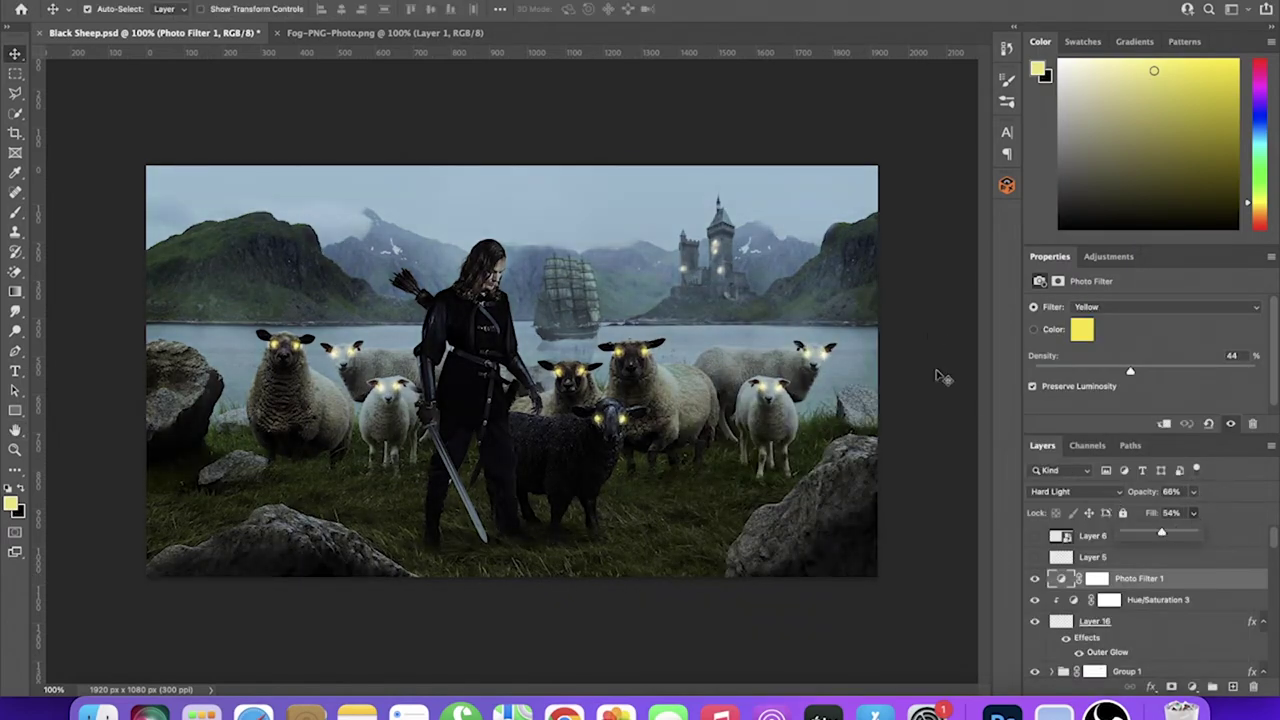
pyautogui.click(940, 376)
# Keep Brightness/Contrast 1 in Normal mode and lower its opacity
pyautogui.scroll(-5, 1043, 606)
pyautogui.click(1034, 604)
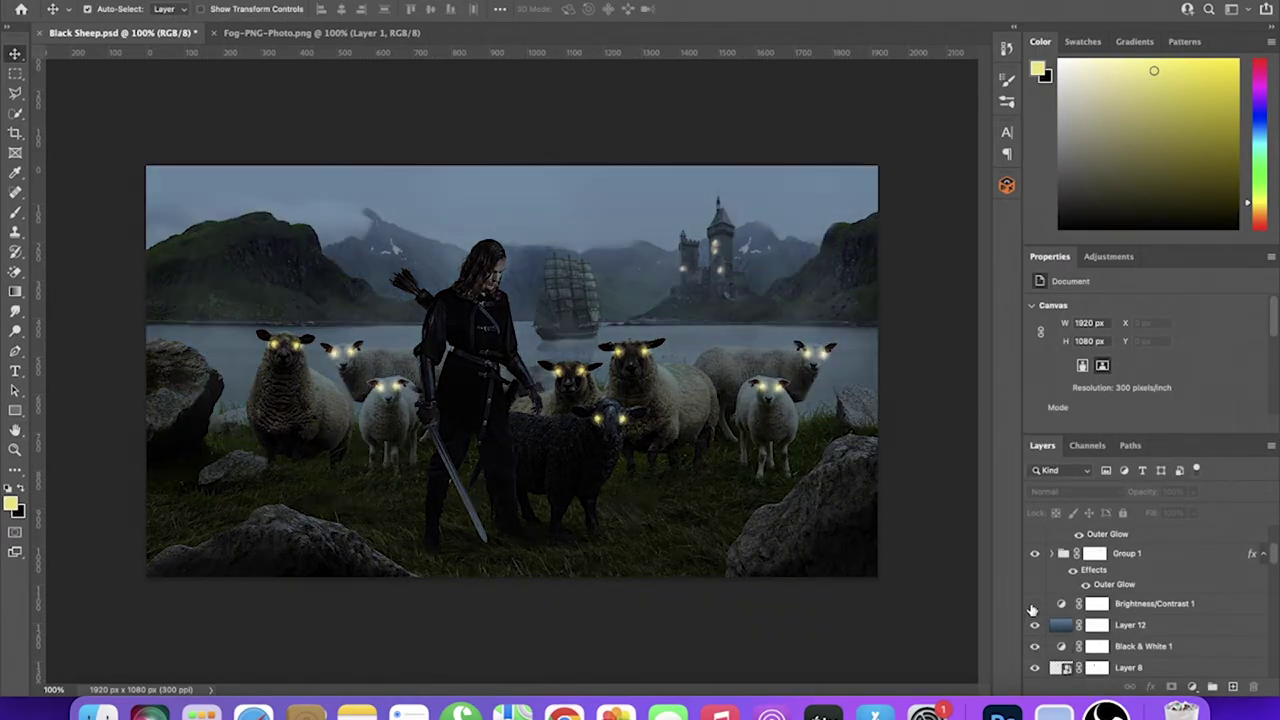
pyautogui.click(1034, 604)
pyautogui.click(1034, 604)
pyautogui.click(1097, 603)
pyautogui.click(1060, 491)
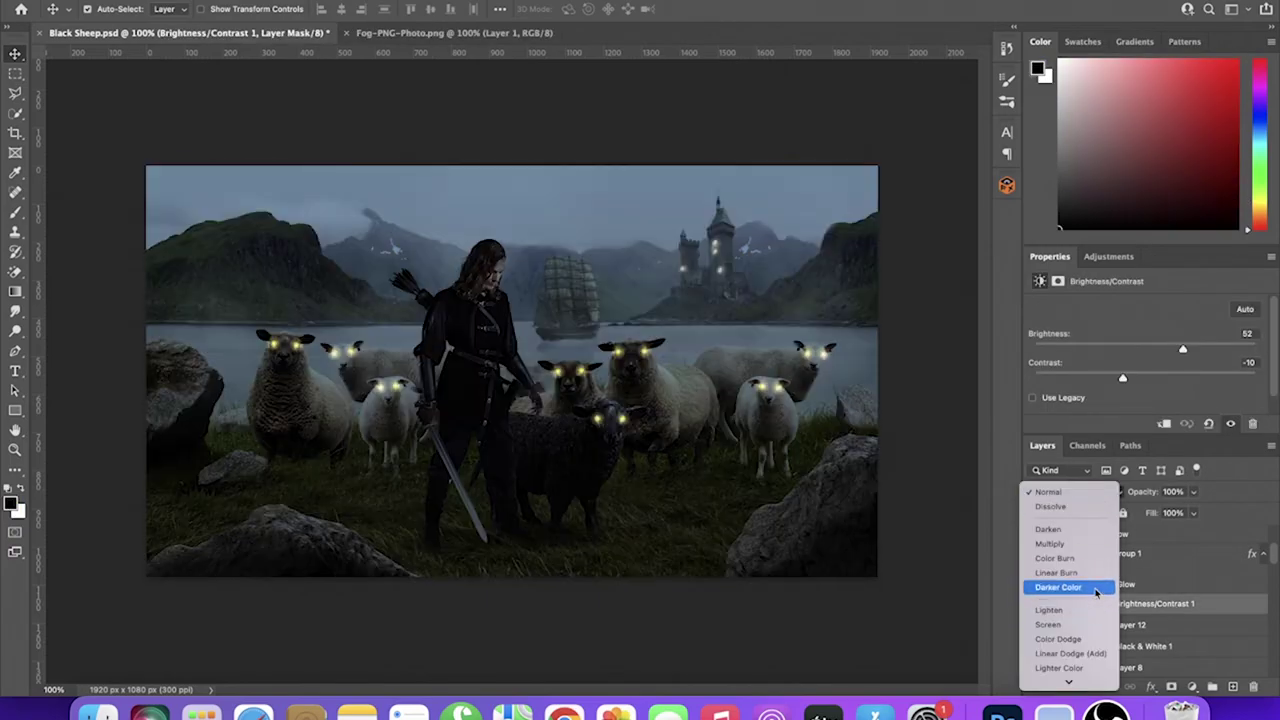
pyautogui.press('Escape')
pyautogui.click(1193, 491)
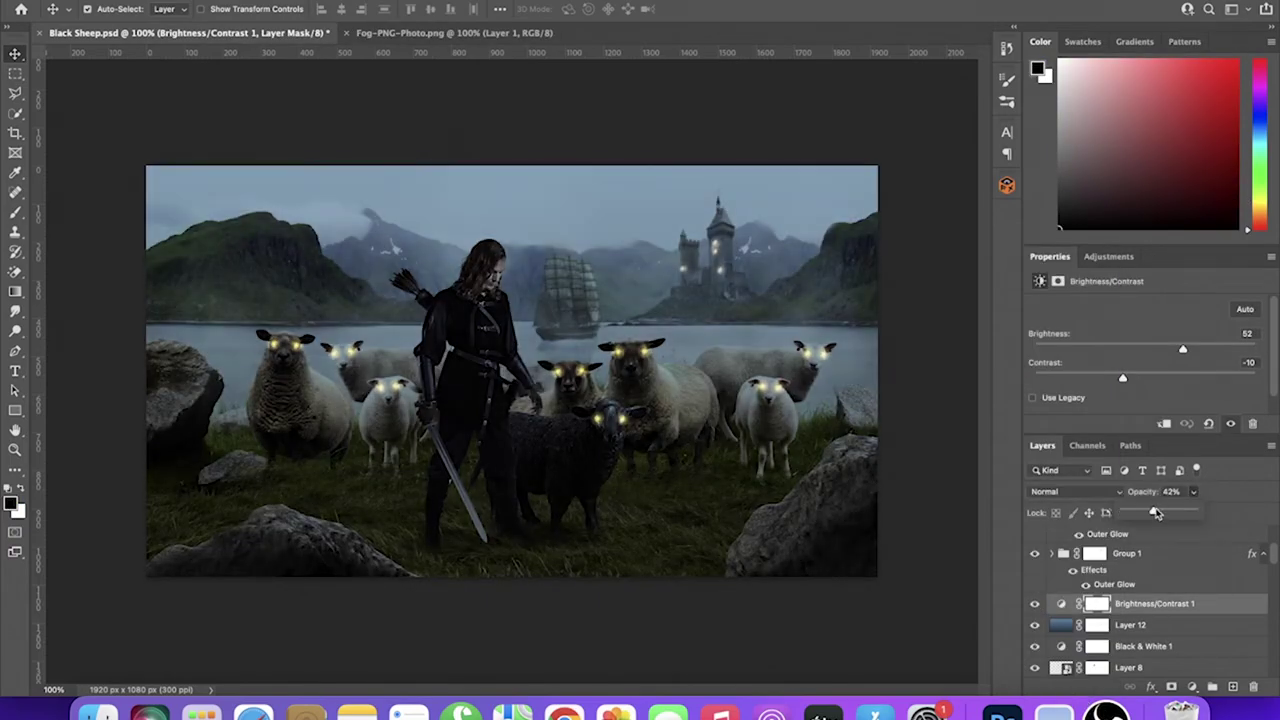
pyautogui.moveTo(1193, 512)
pyautogui.mouseDown()
pyautogui.moveTo(1145, 515)
pyautogui.moveTo(1036, 604)
pyautogui.mouseUp()
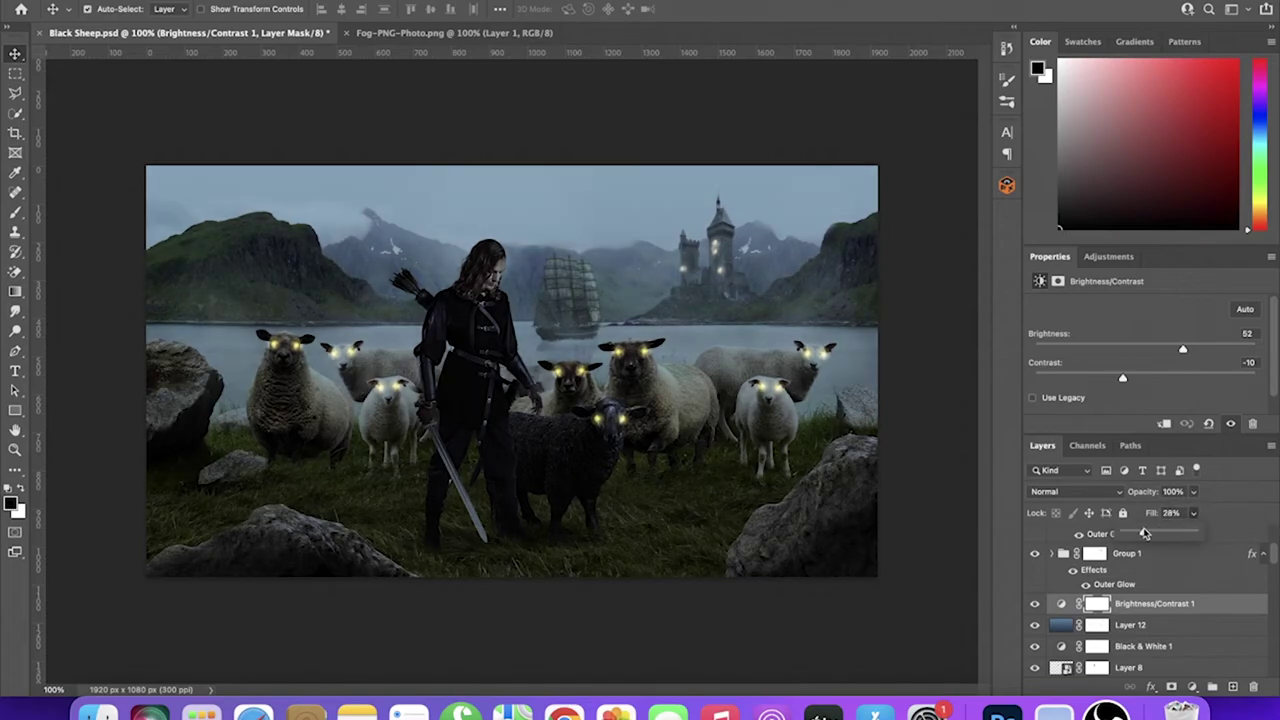
# Limit Brightness/Contrast 1 with Blend If sliders, splitting the blue channel at 52/94
pyautogui.doubleClick(1200, 603)
pyautogui.moveTo(942, 572); pyautogui.dragTo(914, 572)
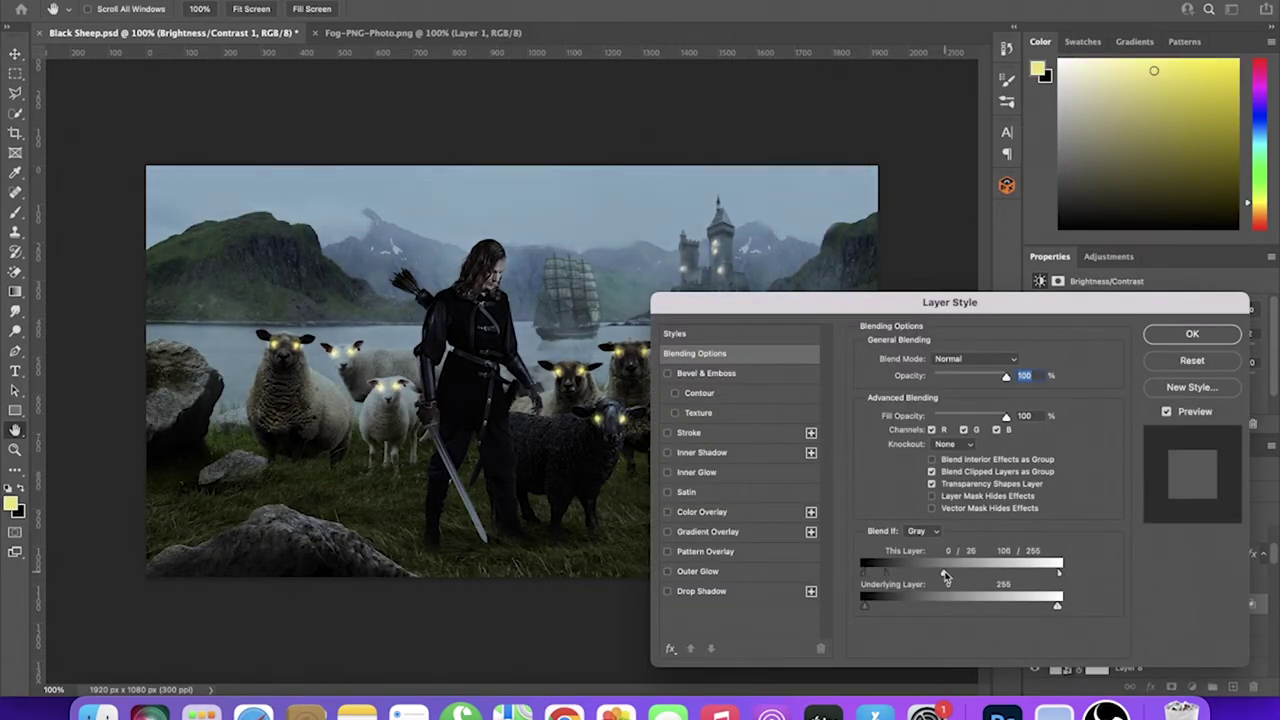
pyautogui.moveTo(950, 302); pyautogui.dragTo(1030, 351)
pyautogui.moveTo(958, 621)
pyautogui.mouseDown()
pyautogui.moveTo(942, 621)
pyautogui.moveTo(1097, 621)
pyautogui.mouseUp()
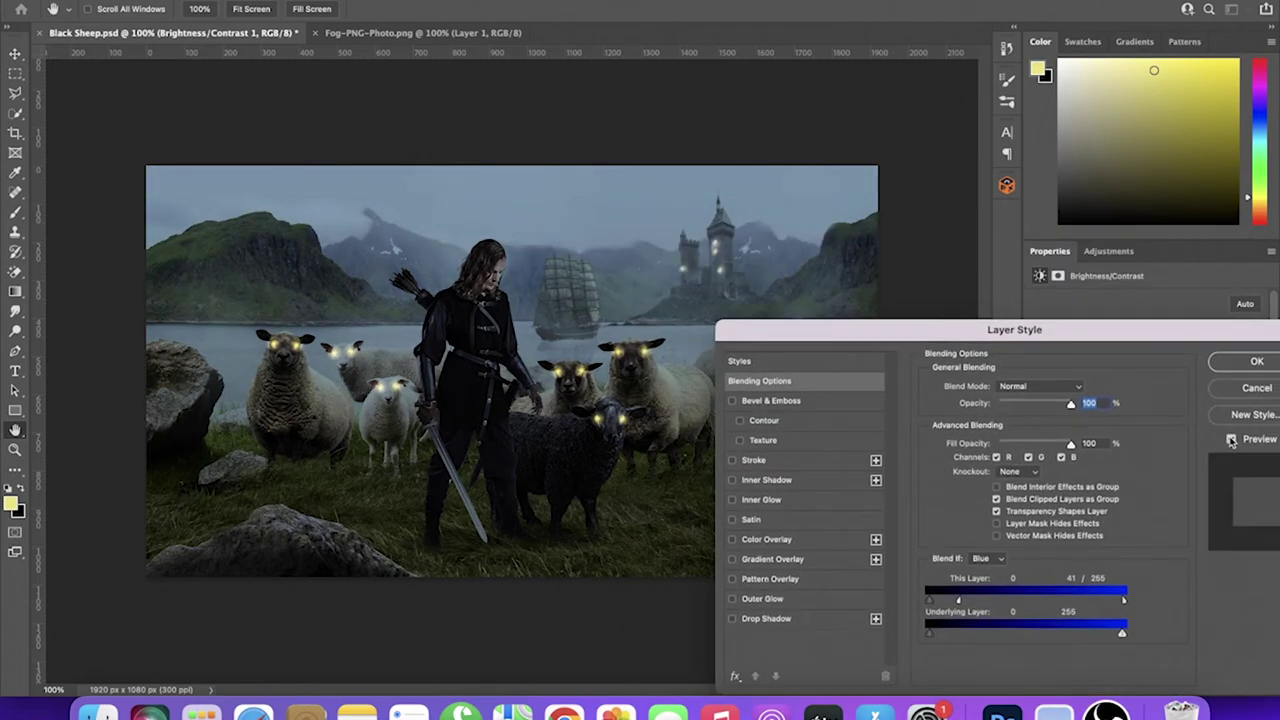
pyautogui.click(1231, 440)
pyautogui.moveTo(930, 600); pyautogui.dragTo(970, 600)
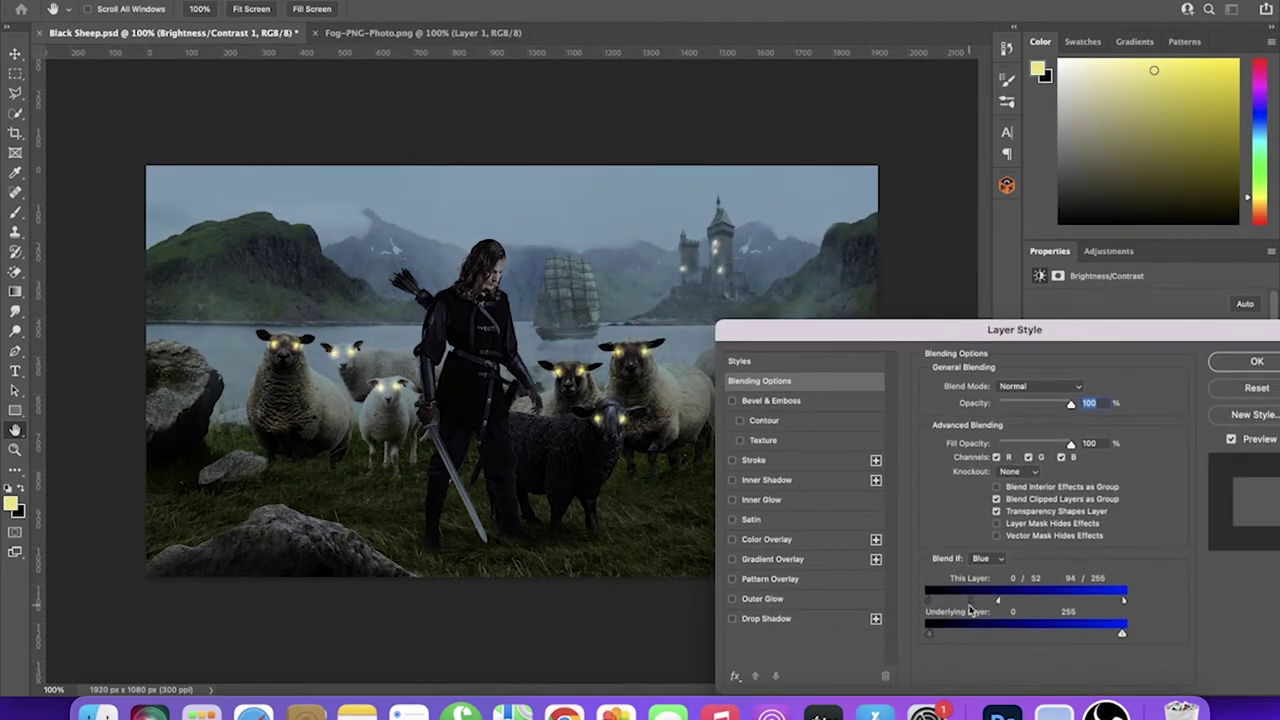
pyautogui.press('Return')
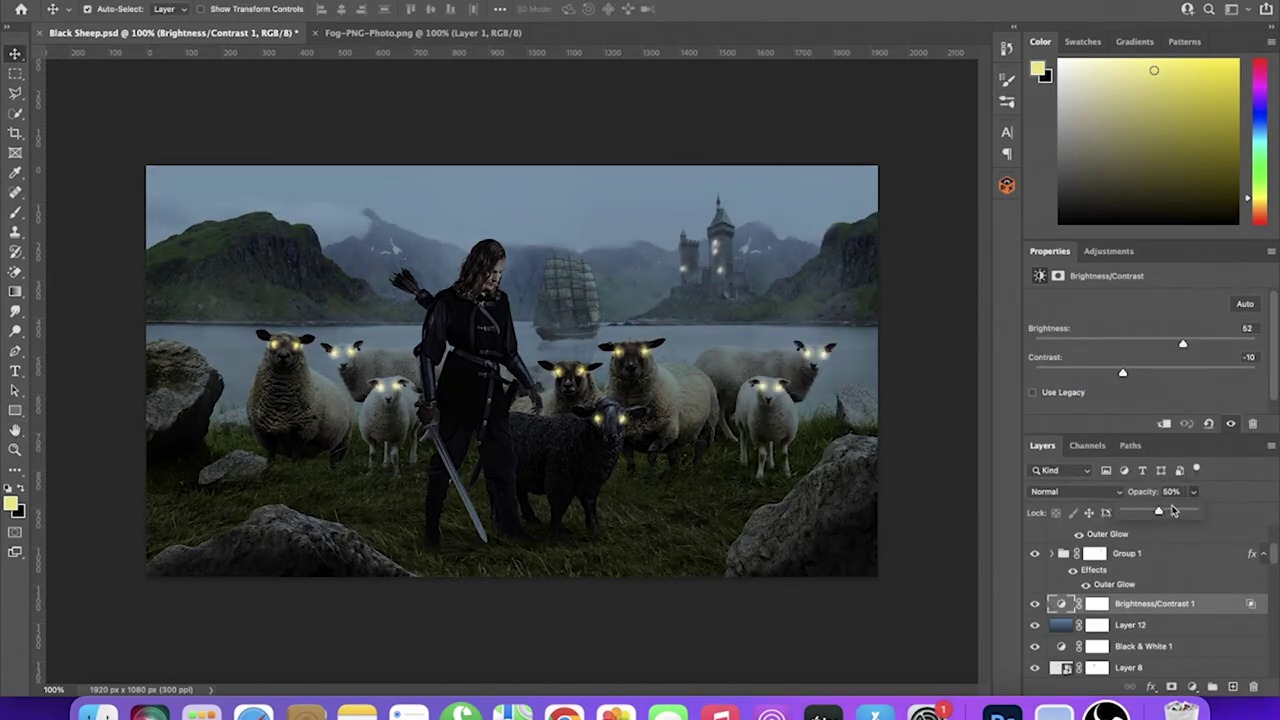
# Lower Layer 16's glow opacity slightly, then select the Hue/Saturation 3 mask
pyautogui.click(660, 500)
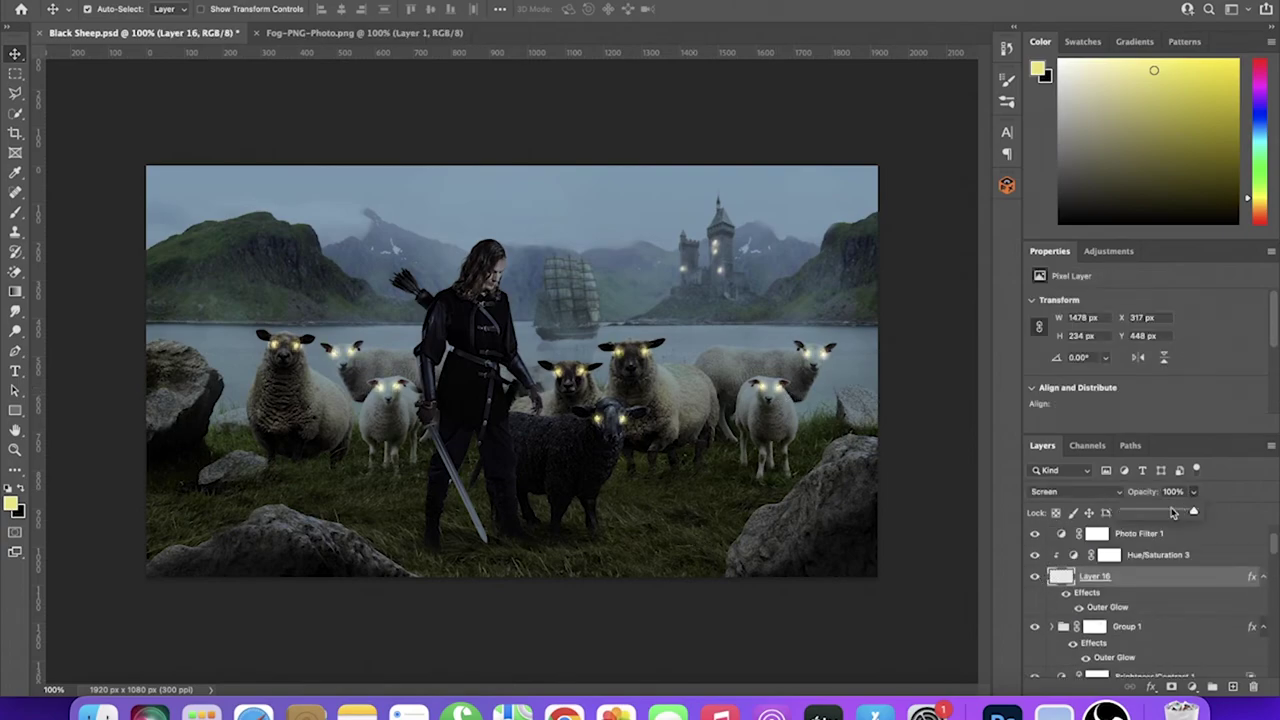
pyautogui.click(1193, 512)
pyautogui.click(1193, 491)
pyautogui.moveTo(1193, 512); pyautogui.dragTo(1181, 513)
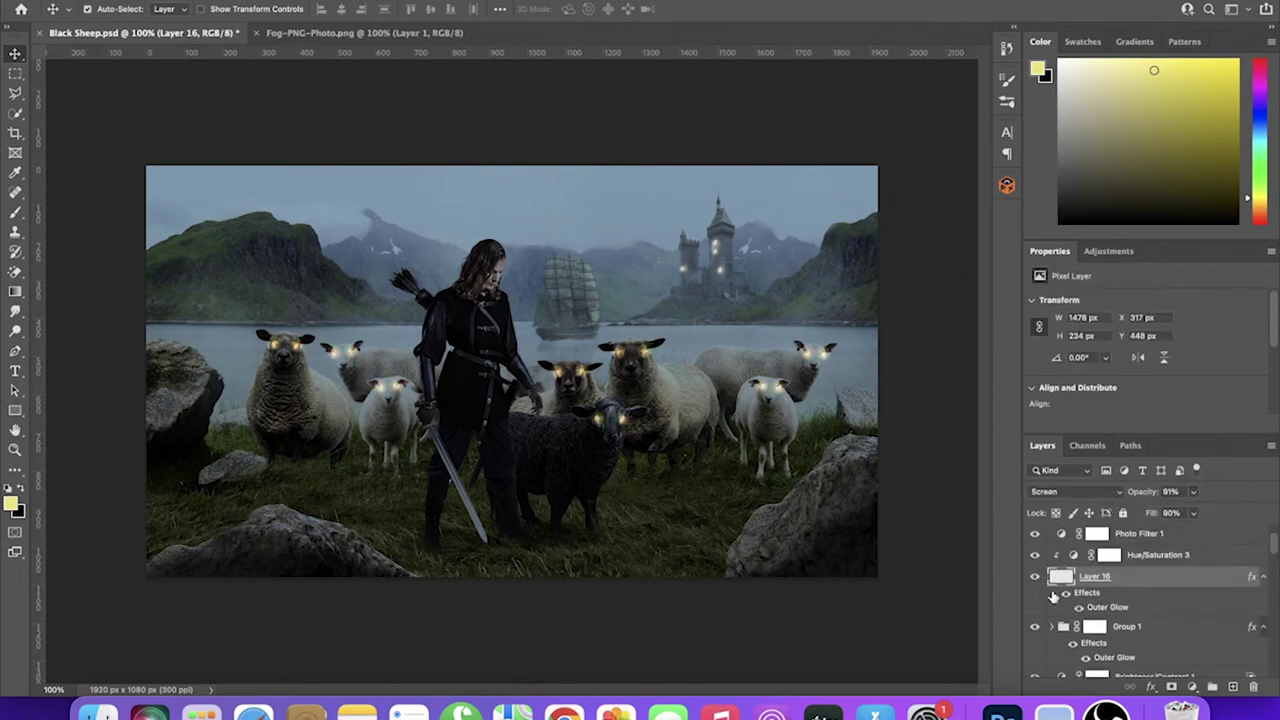
pyautogui.click(1108, 554)
# Toggle Brightness/Contrast 1 off and on to compare the lighting
pyautogui.scroll(-2, 1045, 600)
pyautogui.click(1035, 612)
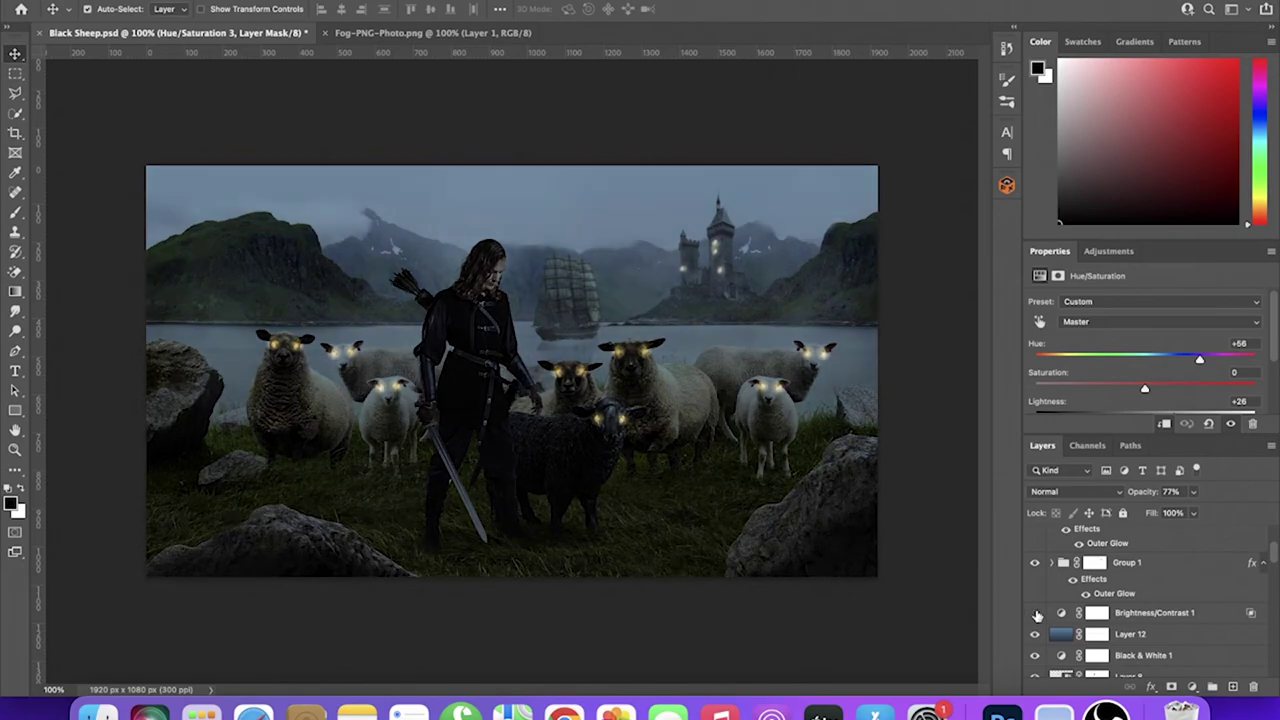
pyautogui.click(1035, 612)
pyautogui.click(1035, 612)
pyautogui.click(1035, 612)
pyautogui.scroll(-1, 1045, 600)
# Scale the Layer 17 storm clouds to fit the canvas and blend them in Overlay
pyautogui.click(955, 528)
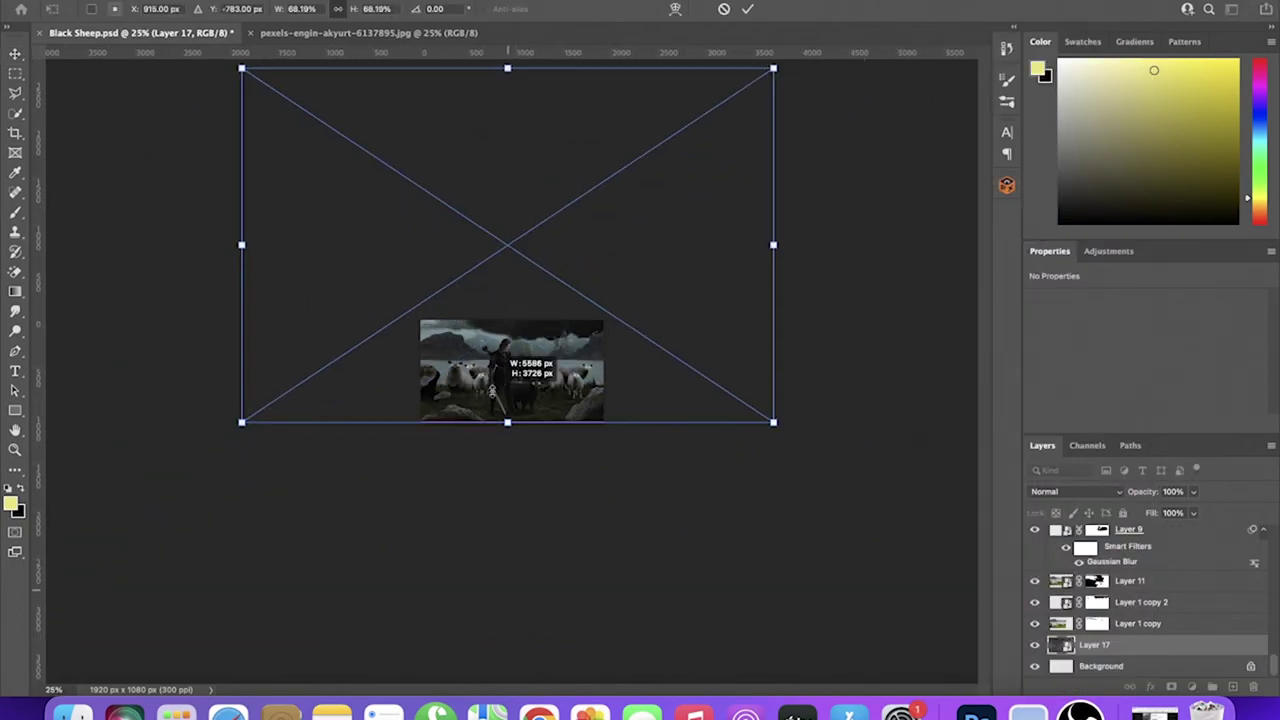
pyautogui.moveTo(492, 390); pyautogui.dragTo(414, 245)
pyautogui.hotkey('ctrl', '+')
pyautogui.press('Return')
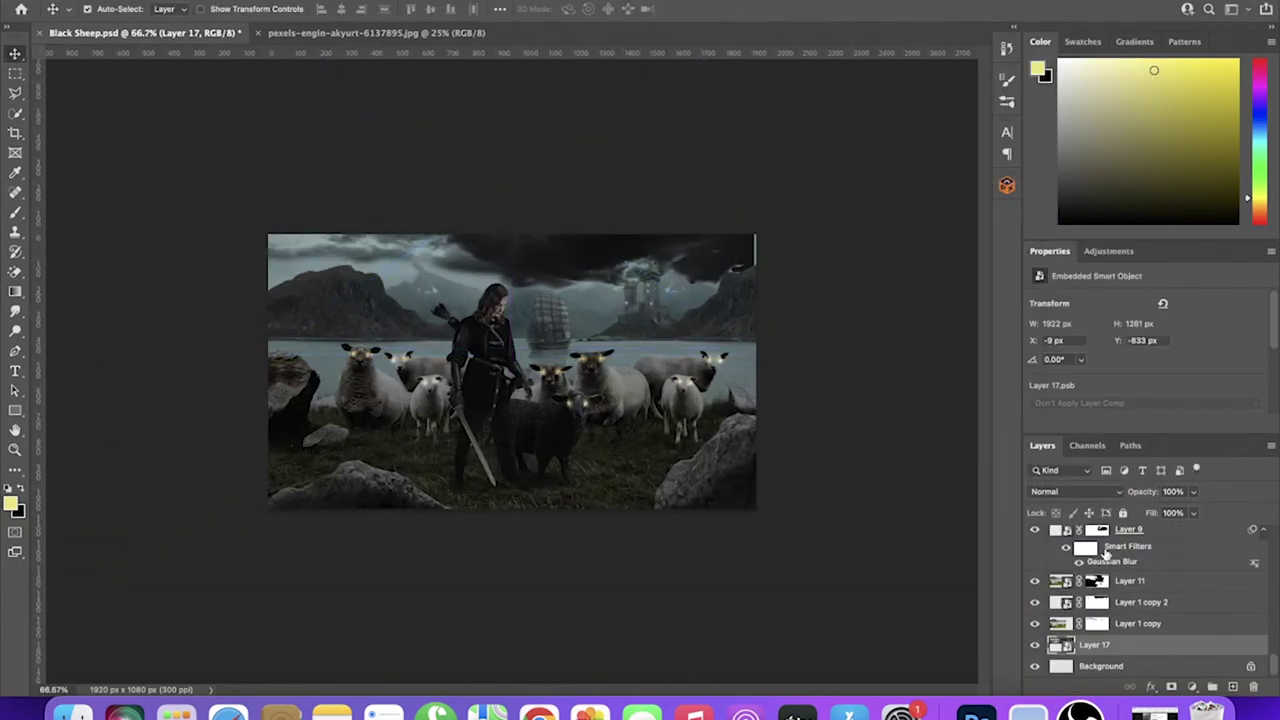
pyautogui.click(1075, 491)
pyautogui.click(1058, 477)
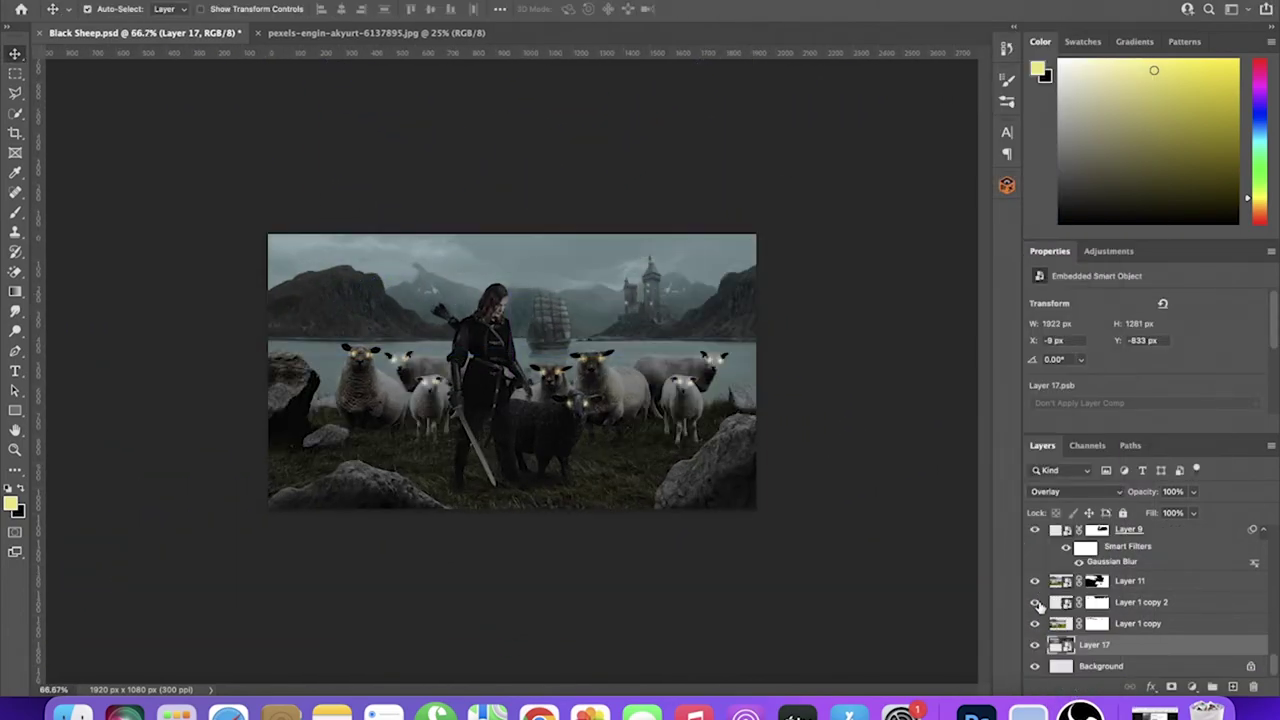
pyautogui.hotkey('ctrl', '+')
# Paint Layer 11's mask to soften the haze over the left mountain ridge
pyautogui.click(1097, 581)
pyautogui.press('d')
pyautogui.press('b')
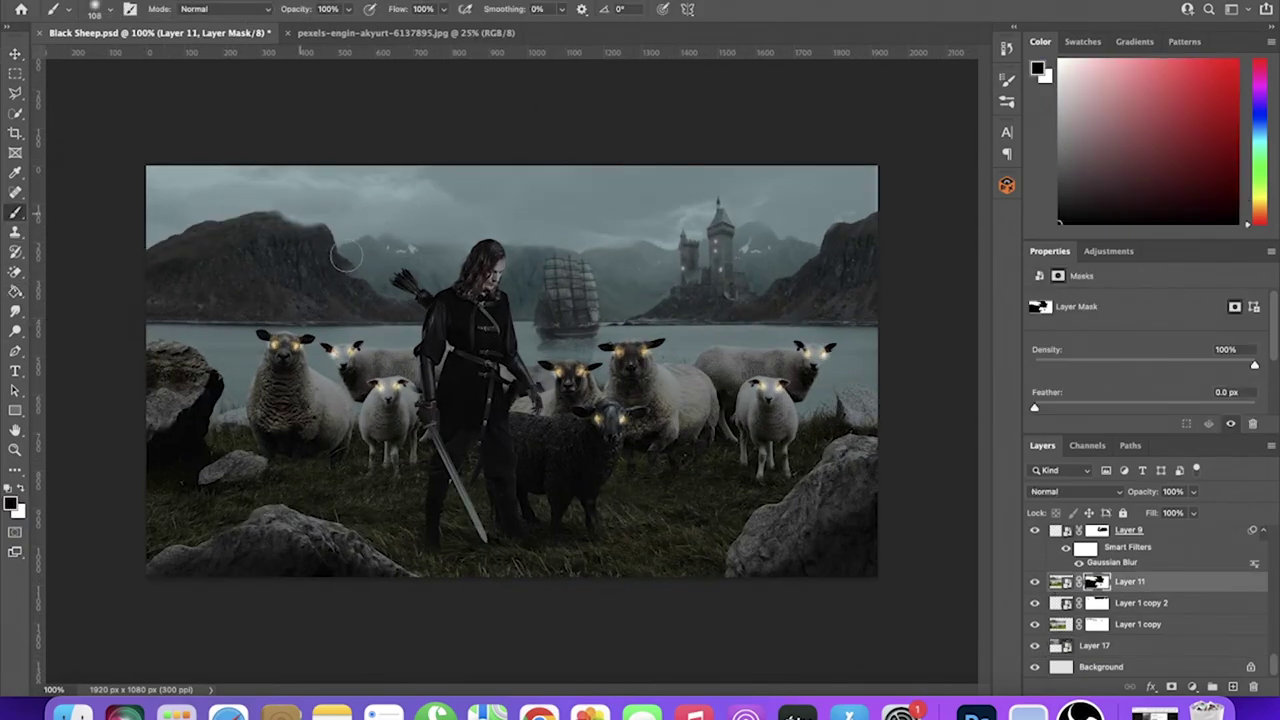
pyautogui.moveTo(346, 256)
pyautogui.mouseDown()
pyautogui.moveTo(250, 225)
pyautogui.moveTo(345, 225)
pyautogui.mouseUp()
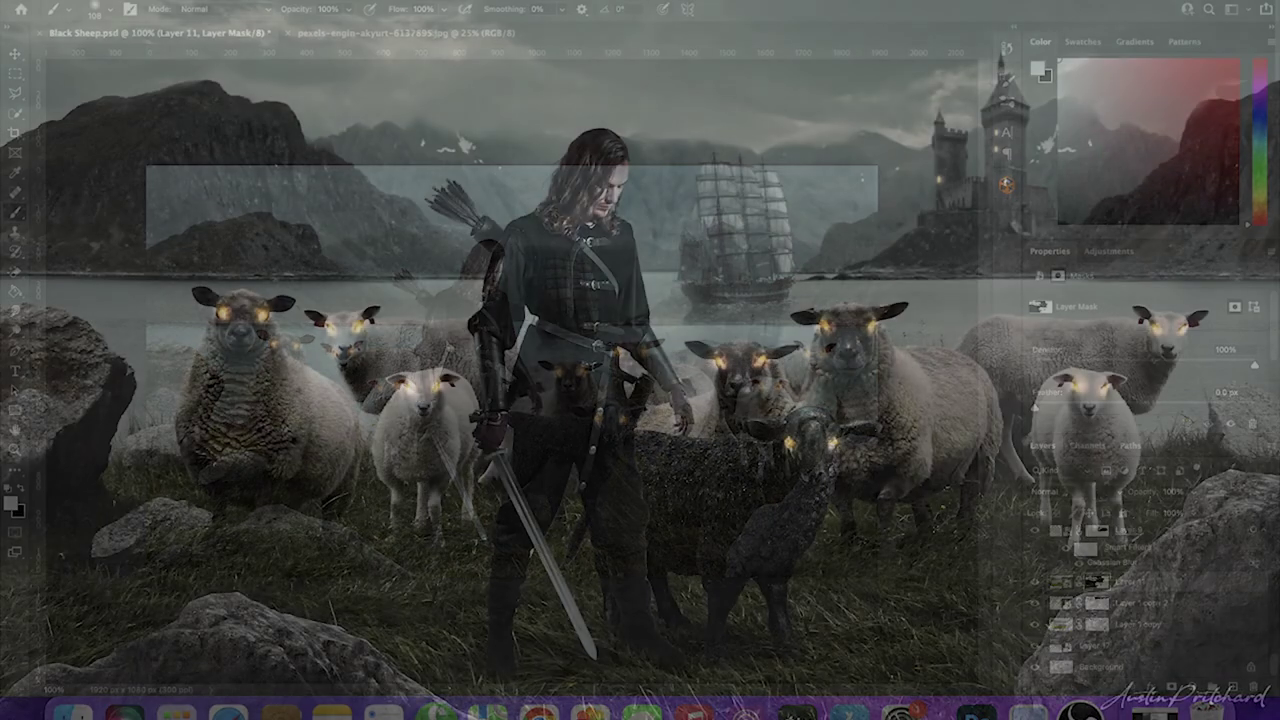